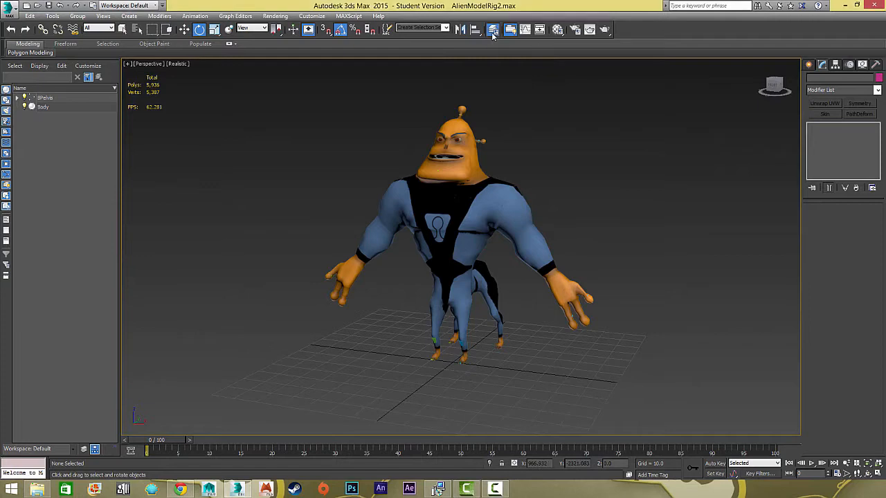
# Step: Expand the default layer in the Layer Explorer and briefly hide the Geometry layer to check the skeleton
pyautogui.moveTo(267, 83); pyautogui.dragTo(226, 81)
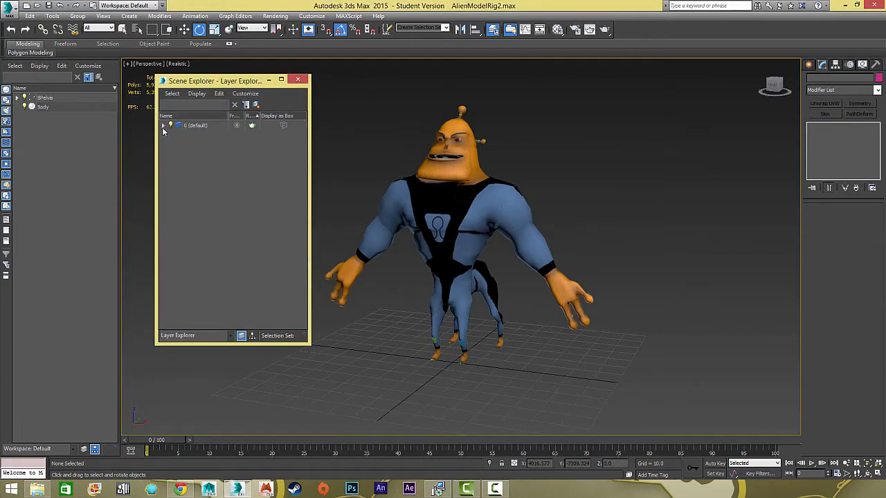
pyautogui.click(163, 125)
pyautogui.click(179, 143)
pyautogui.keyDown('alt'); pyautogui.moveTo(438, 213); pyautogui.dragTo(479, 217, button='middle'); pyautogui.keyUp('alt')
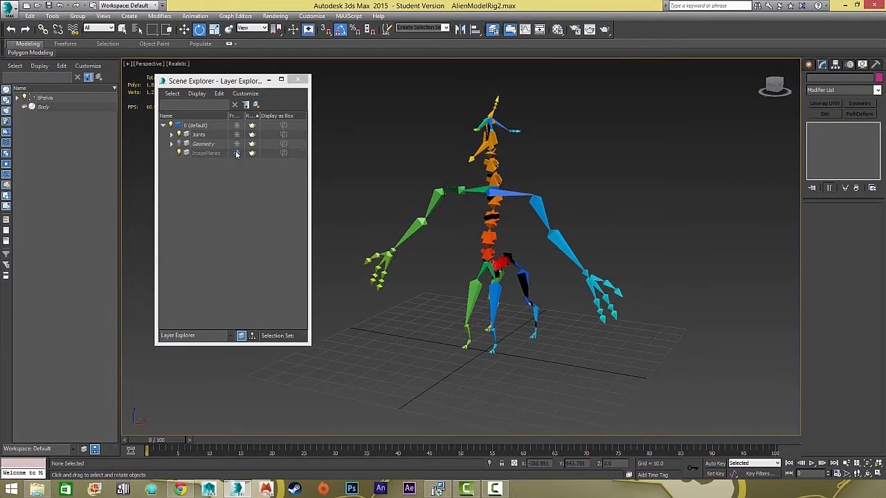
pyautogui.click(179, 143)
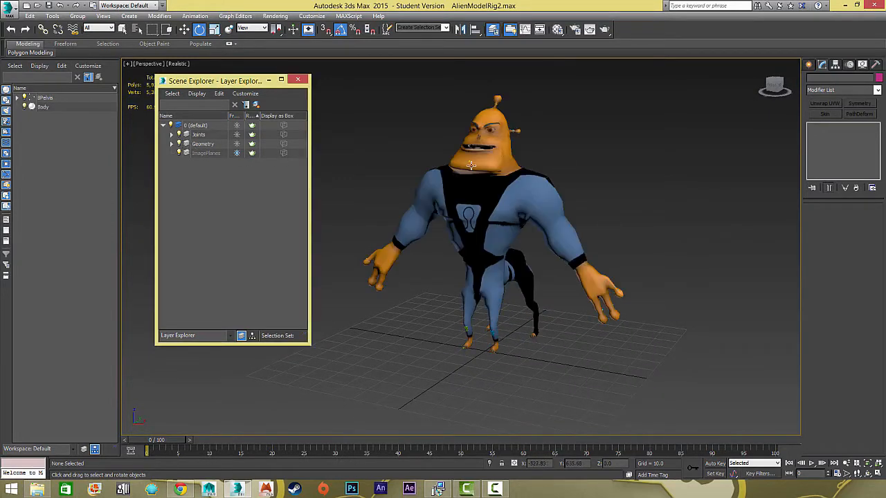
# Step: Select the Body mesh and review the parameters and bone list of its Skin modifier
pyautogui.click(196, 144)
pyautogui.moveTo(484, 228)
pyautogui.keyDown('alt'); pyautogui.mouseDown(button='middle')
pyautogui.moveTo(568, 231)
pyautogui.moveTo(498, 242)
pyautogui.moveTo(498, 231)
pyautogui.mouseUp(button='middle'); pyautogui.keyUp('alt')
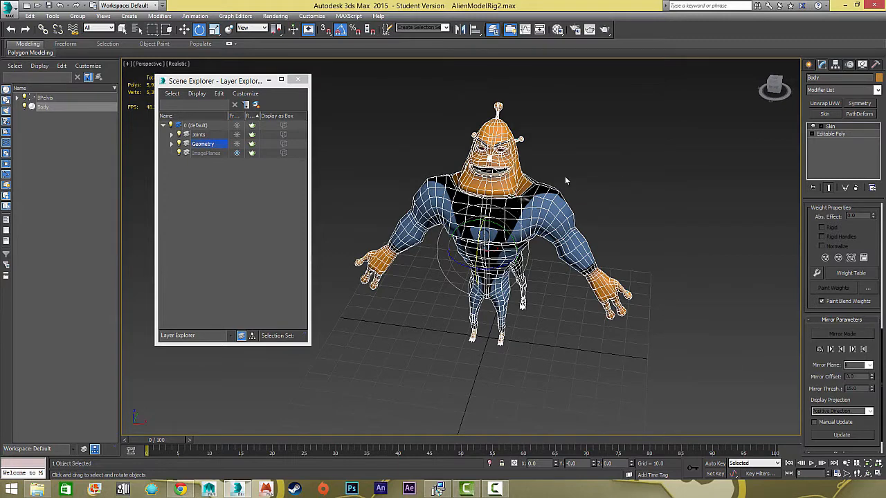
pyautogui.keyDown('alt'); pyautogui.moveTo(565, 176); pyautogui.dragTo(581, 171, button='middle'); pyautogui.keyUp('alt')
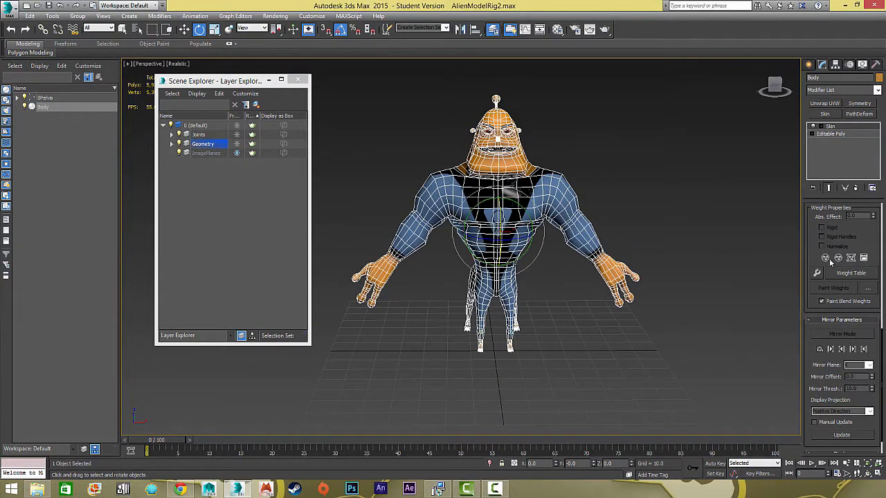
pyautogui.scroll(3, 858, 236)
pyautogui.scroll(4, 848, 240)
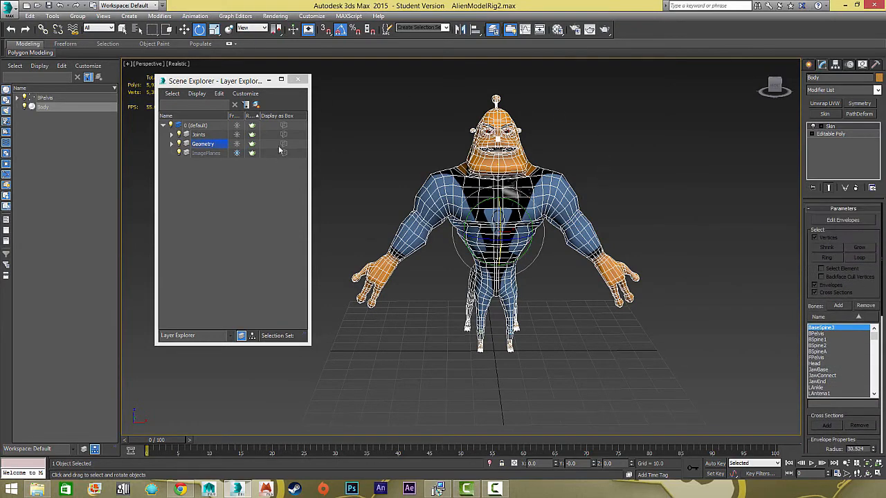
# Step: Deselect the Body mesh and examine the character from several angles and up close around the head
pyautogui.moveTo(220, 81); pyautogui.dragTo(192, 80)
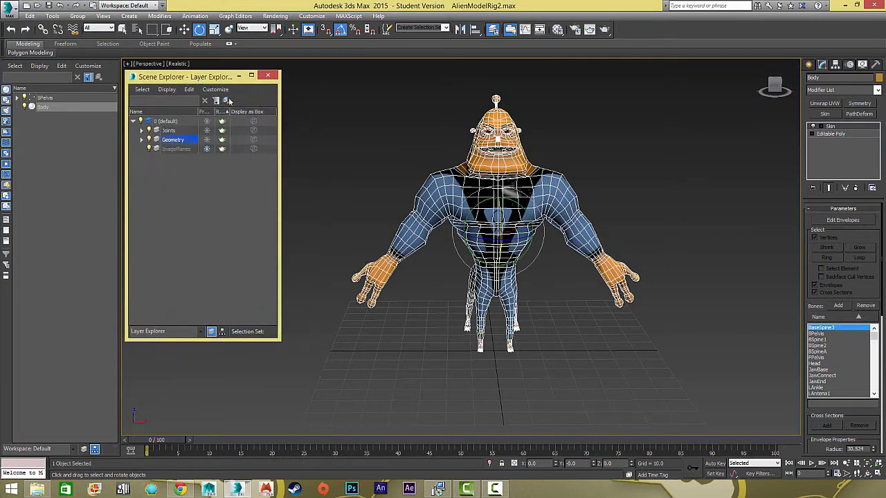
pyautogui.click(398, 158)
pyautogui.moveTo(421, 182); pyautogui.dragTo(615, 257, button='middle')
pyautogui.scroll(3, 461, 240)
pyautogui.keyDown('alt'); pyautogui.moveTo(461, 240); pyautogui.dragTo(507, 253, button='middle'); pyautogui.keyUp('alt')
pyautogui.moveTo(507, 252); pyautogui.dragTo(603, 249, button='middle')
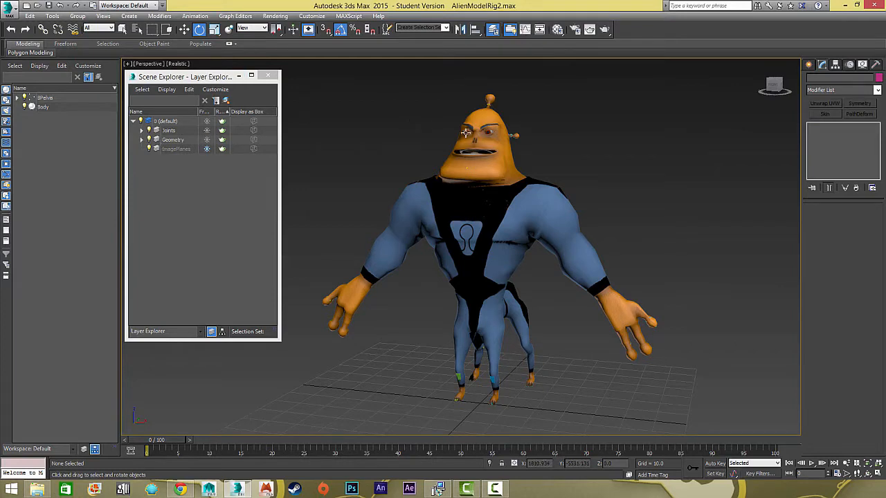
pyautogui.scroll(5, 466, 131)
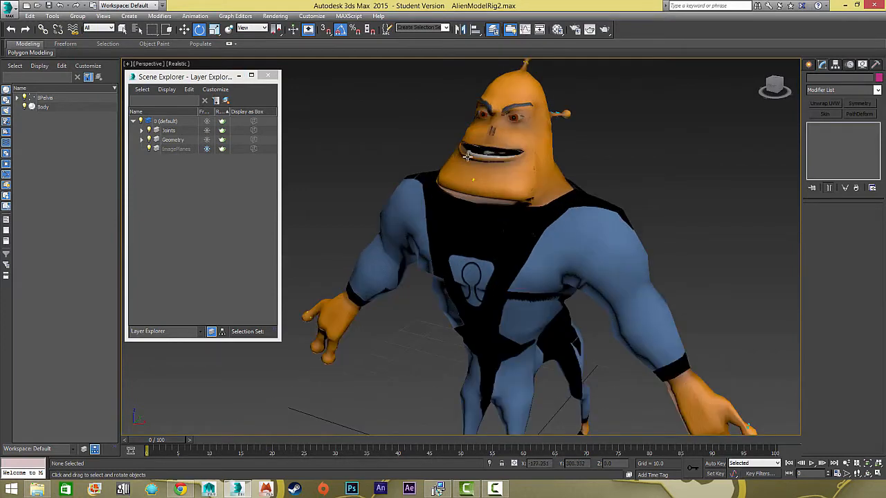
pyautogui.scroll(-4, 467, 166)
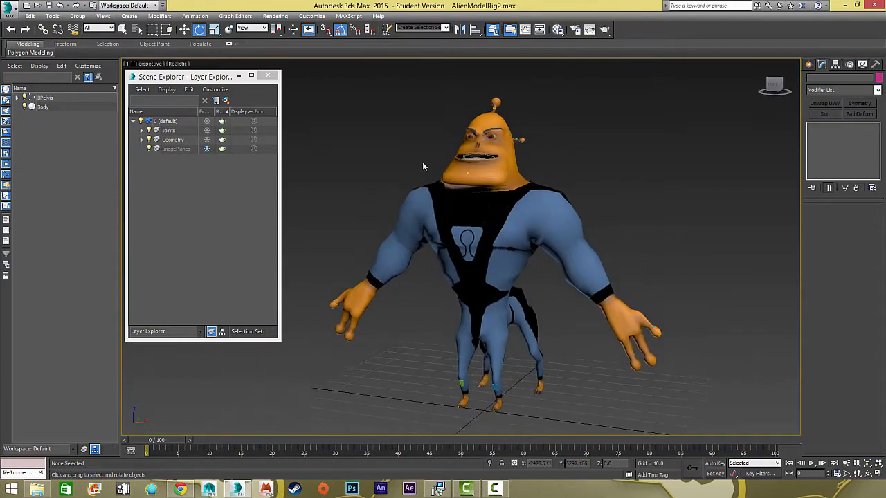
pyautogui.keyDown('alt'); pyautogui.moveTo(422, 166); pyautogui.dragTo(373, 104, button='middle'); pyautogui.keyUp('alt')
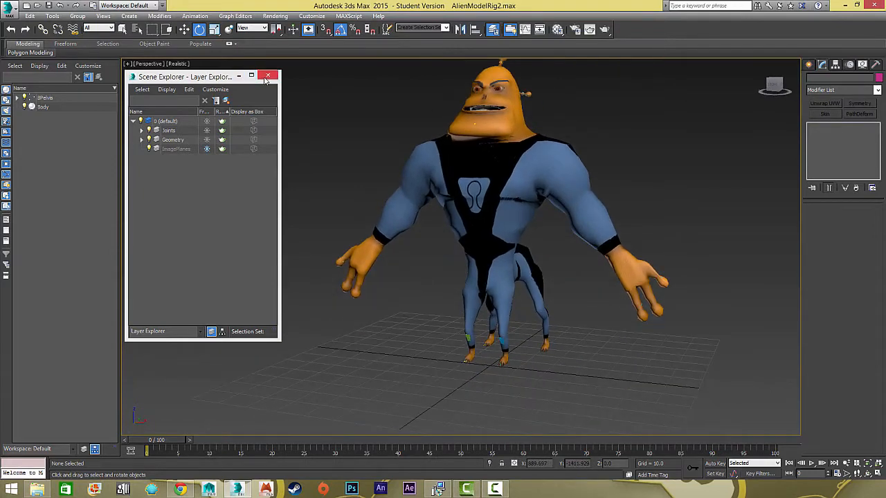
# Step: Toggle the visibility of the Geometry and Joints layers to compare the mesh with the skeleton
pyautogui.click(149, 140)
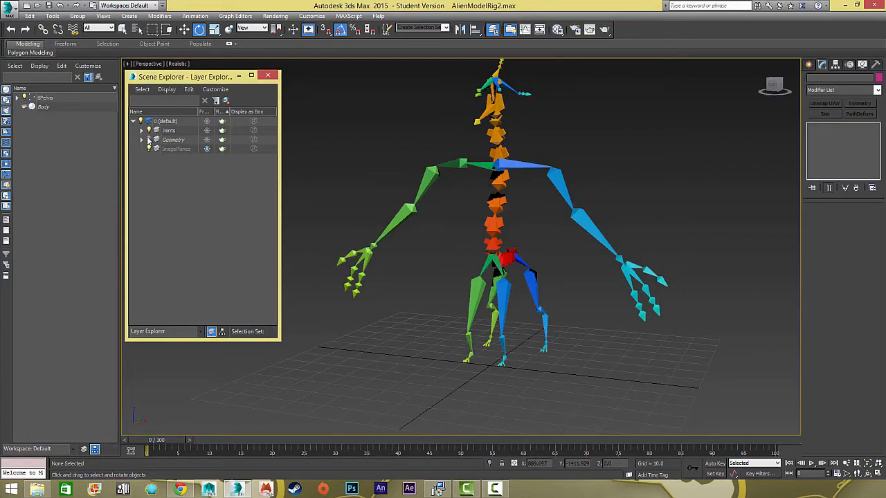
pyautogui.click(149, 139)
pyautogui.click(149, 130)
pyautogui.click(148, 140)
pyautogui.click(149, 130)
pyautogui.click(148, 130)
pyautogui.click(148, 130)
pyautogui.click(148, 140)
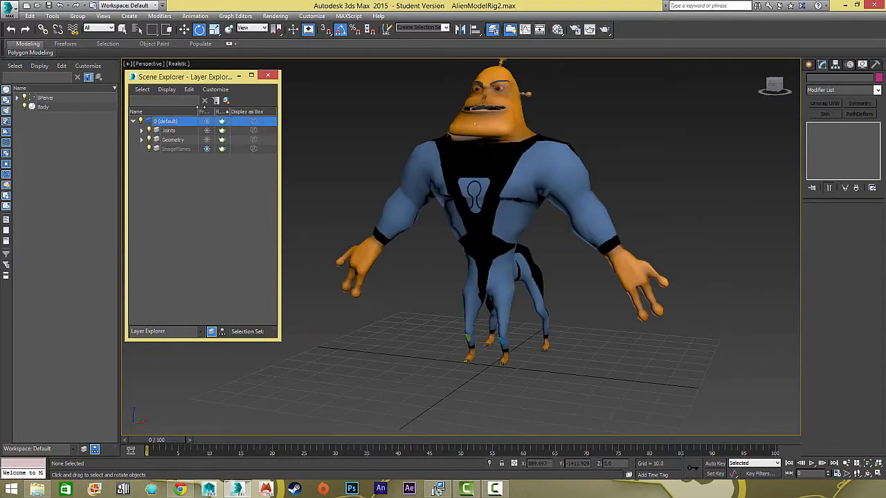
# Step: Close and reopen the Layer Explorer, and hide the Geometry layer so only the bones are shown
pyautogui.click(270, 76)
pyautogui.keyDown('alt'); pyautogui.moveTo(316, 126); pyautogui.dragTo(346, 125, button='middle'); pyautogui.keyUp('alt')
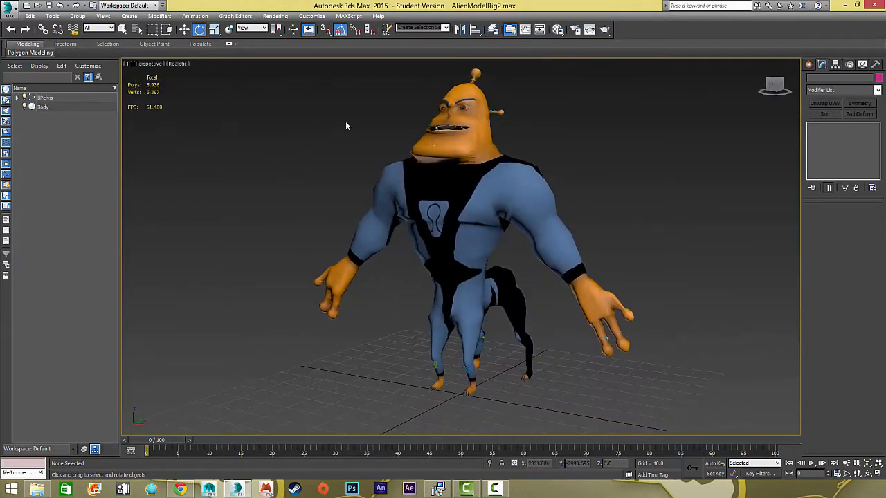
pyautogui.click(493, 29)
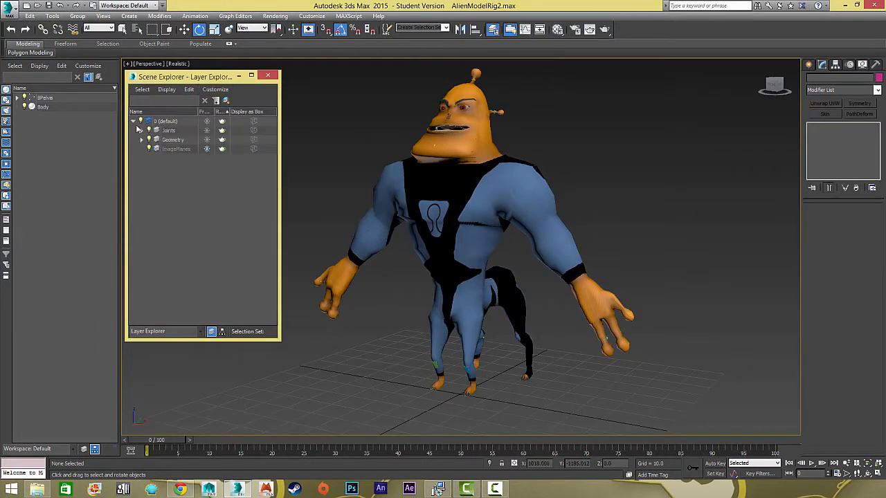
pyautogui.click(149, 140)
pyautogui.moveTo(220, 78); pyautogui.dragTo(189, 74)
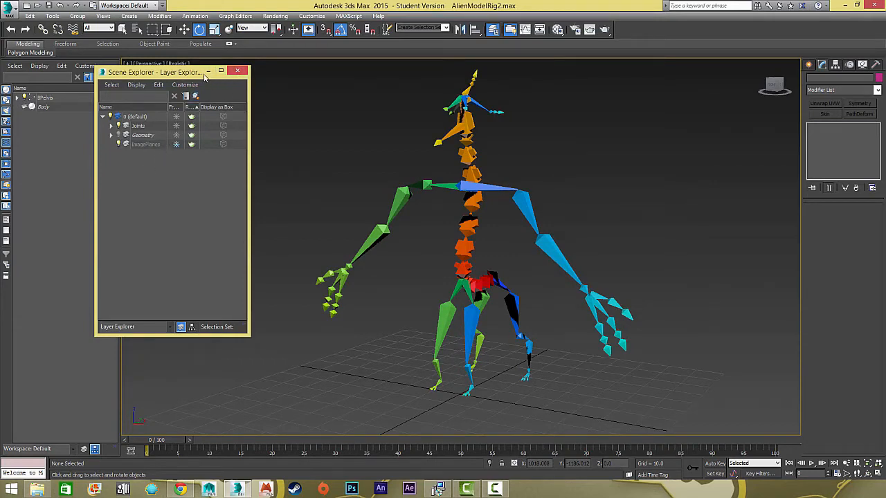
# Step: Create two new layers named IKs and Controls
pyautogui.click(196, 96)
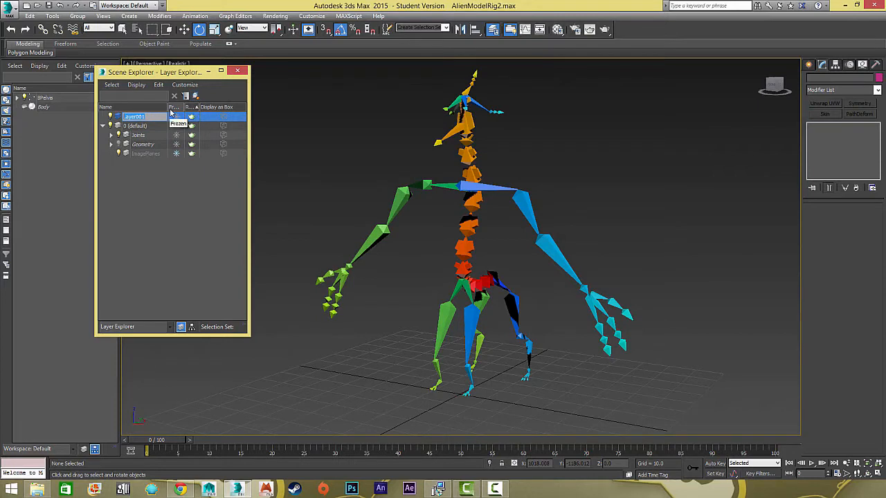
pyautogui.press('BackSpace')
pyautogui.write('IKs')
pyautogui.press('Return')
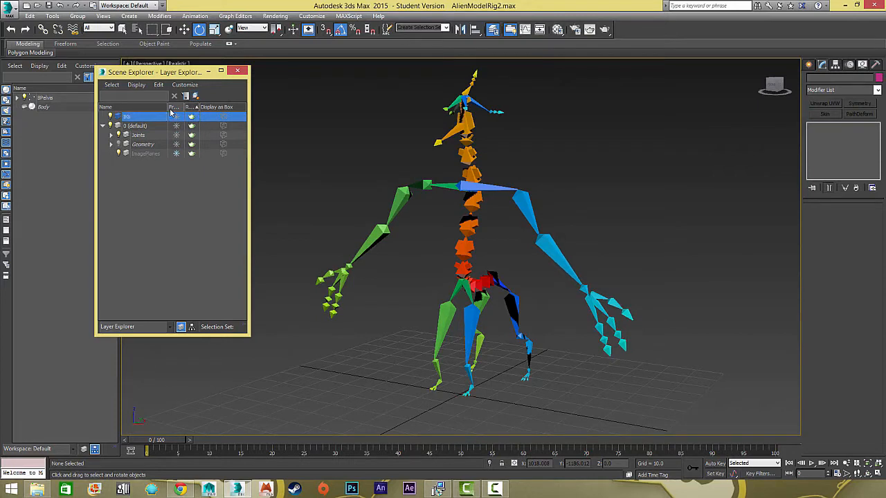
pyautogui.click(195, 96)
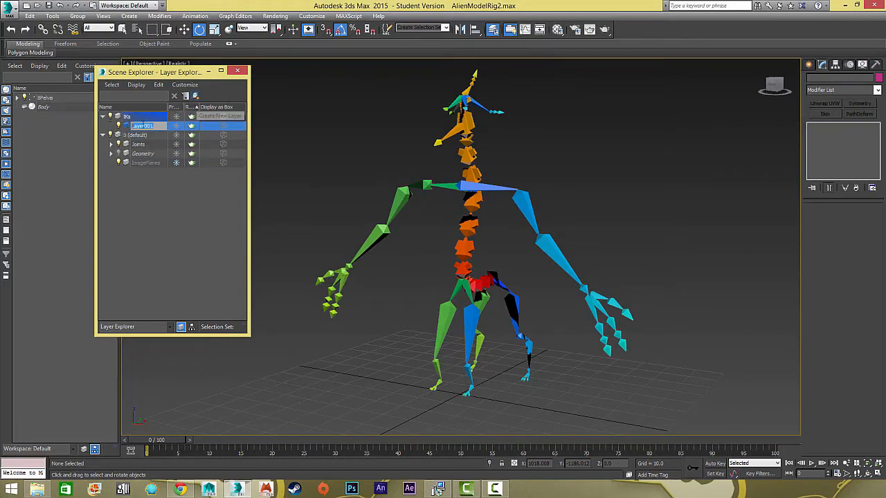
pyautogui.press('BackSpace')
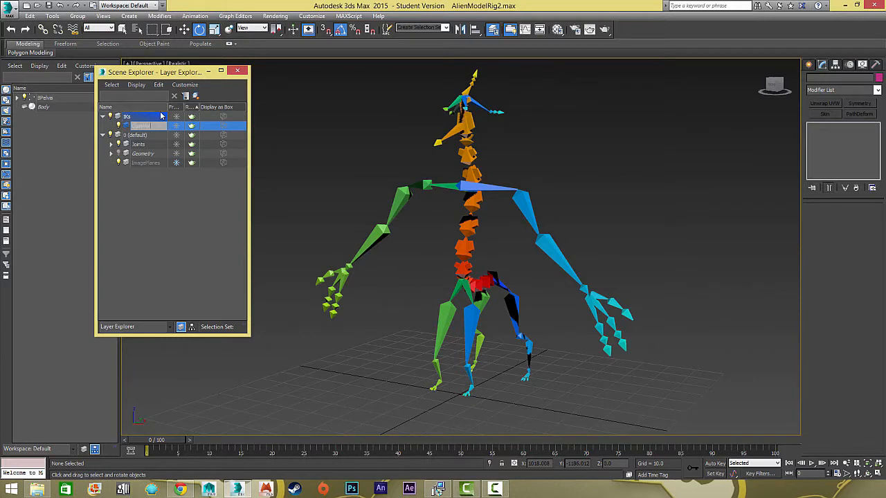
pyautogui.write('Controls')
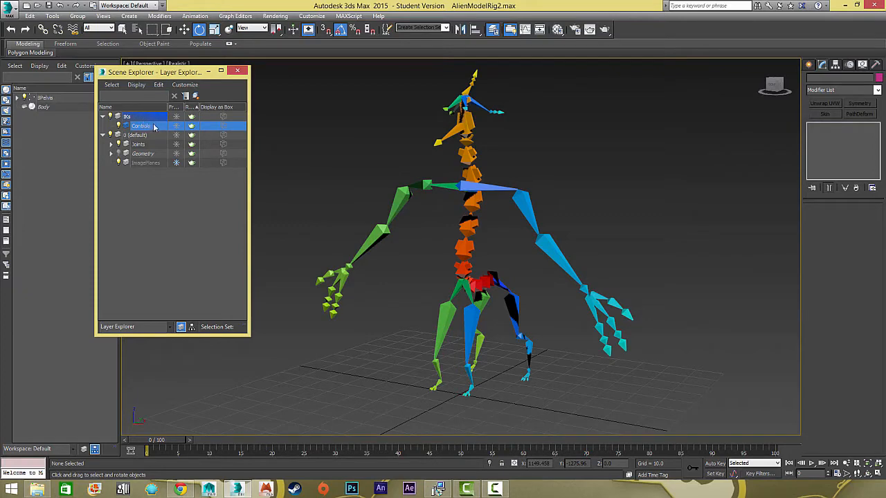
# Step: Nest the IKs and Controls layers under the default layer and make the default layer active
pyautogui.moveTo(154, 127); pyautogui.dragTo(123, 123)
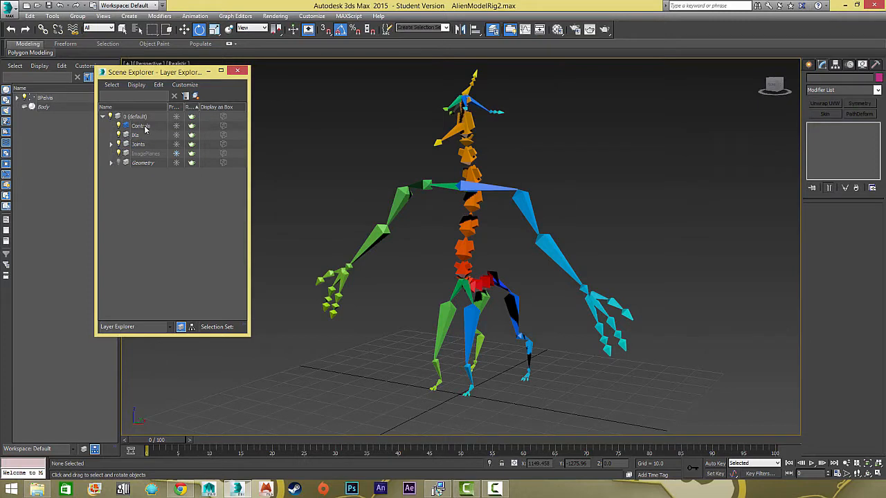
pyautogui.click(118, 118)
pyautogui.click(147, 127)
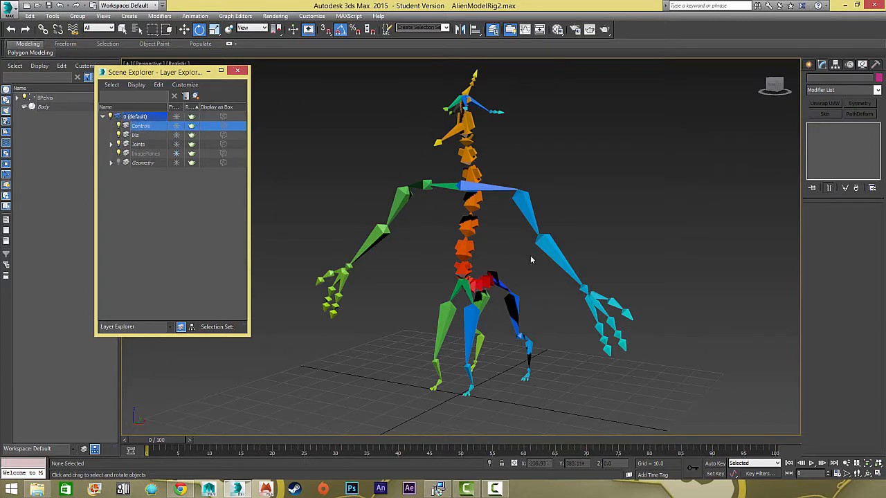
pyautogui.keyDown('alt'); pyautogui.moveTo(524, 228); pyautogui.dragTo(220, 153, button='middle'); pyautogui.keyUp('alt')
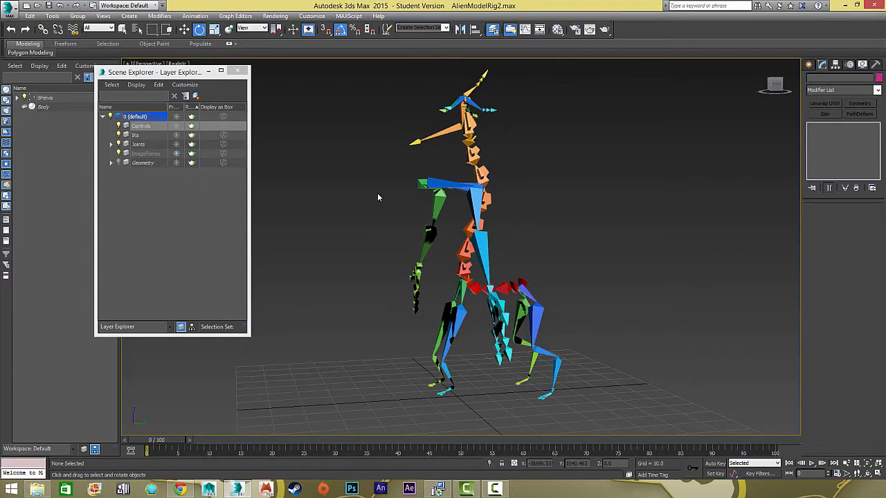
pyautogui.keyDown('alt'); pyautogui.moveTo(377, 197); pyautogui.dragTo(588, 188, button='middle'); pyautogui.keyUp('alt')
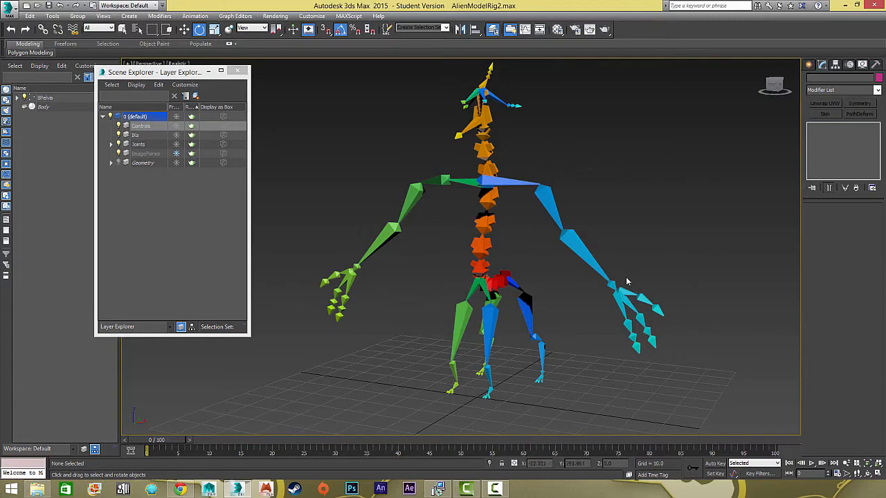
pyautogui.keyDown('alt'); pyautogui.moveTo(567, 297); pyautogui.dragTo(544, 299, button='middle'); pyautogui.keyUp('alt')
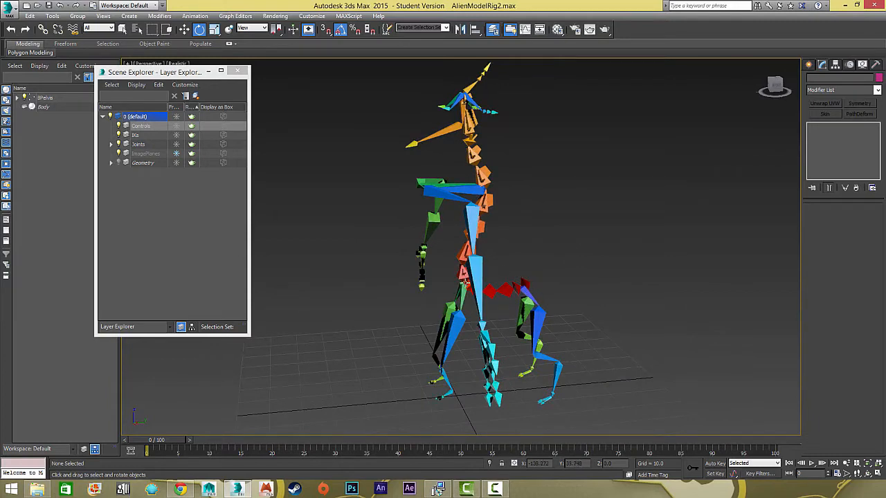
pyautogui.keyDown('alt'); pyautogui.moveTo(446, 288); pyautogui.dragTo(501, 314, button='middle'); pyautogui.keyUp('alt')
pyautogui.scroll(4, 503, 286)
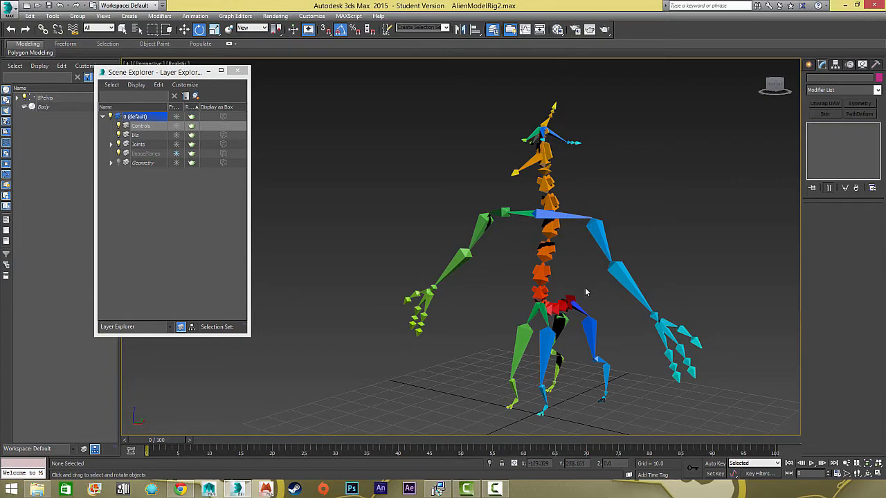
# Step: Try posing the left arm by rotating the shoulder, elbow and wrist bones one after another
pyautogui.click(609, 237)
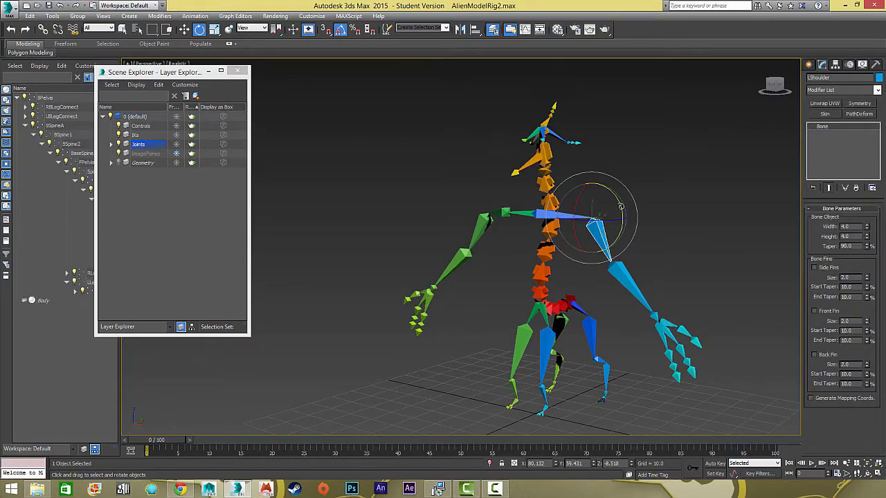
pyautogui.moveTo(621, 209); pyautogui.dragTo(669, 185)
pyautogui.click(655, 236)
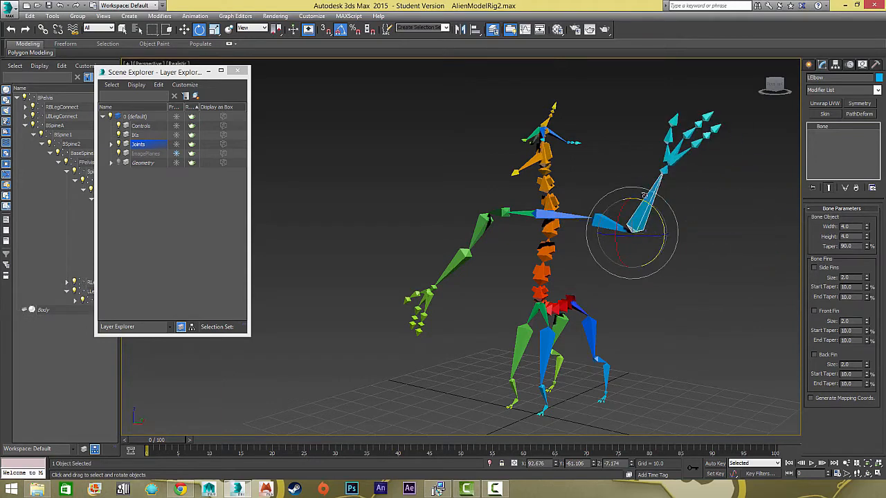
pyautogui.click(668, 168)
pyautogui.moveTo(689, 154); pyautogui.dragTo(692, 169)
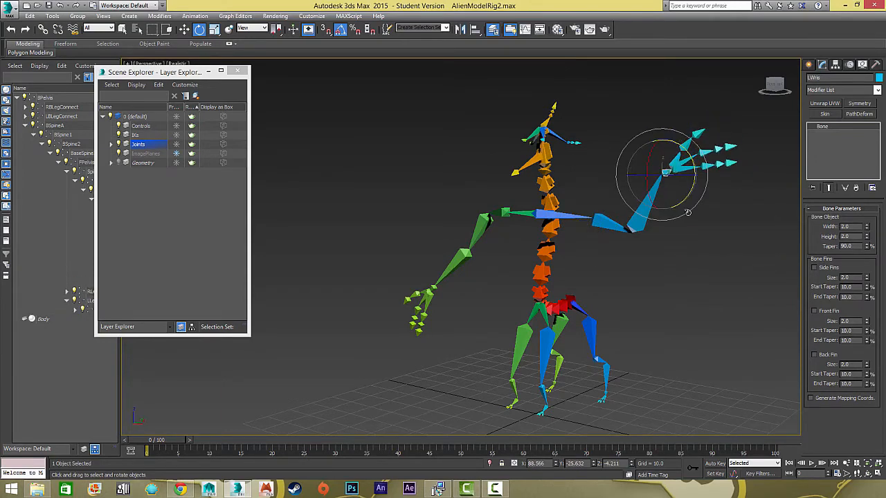
# Step: Undo the left arm's bone rotations and clear the selection
pyautogui.hotkey('ctrl', 'z')
pyautogui.hotkey('ctrl', 'z')
pyautogui.hotkey('ctrl', 'z')
pyautogui.hotkey('ctrl', 'z')
pyautogui.hotkey('ctrl', 'z')
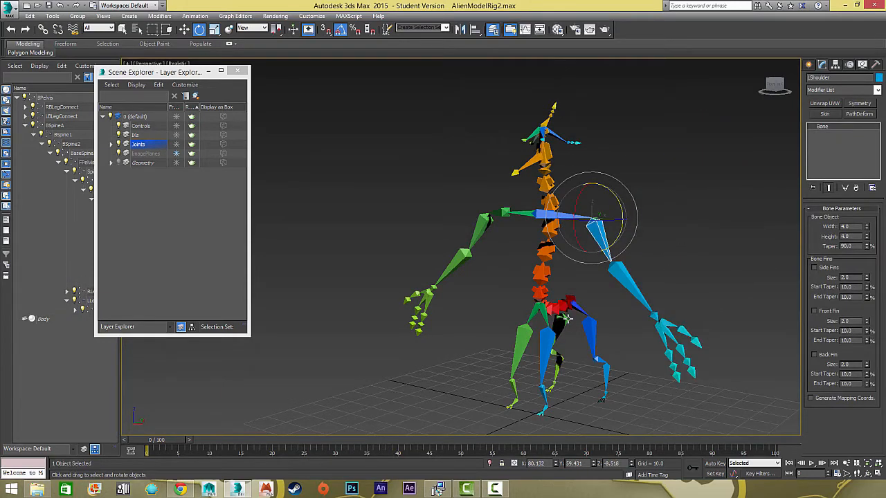
pyautogui.click(484, 351)
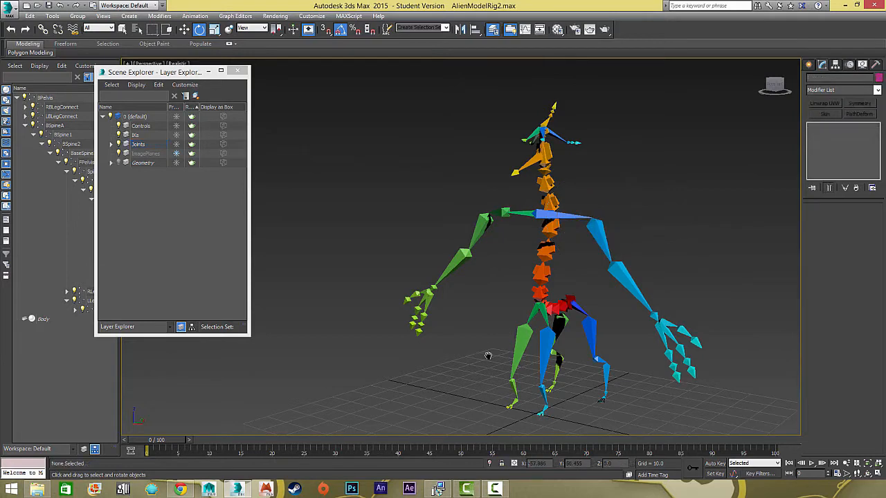
pyautogui.moveTo(488, 355); pyautogui.dragTo(487, 331, button='middle')
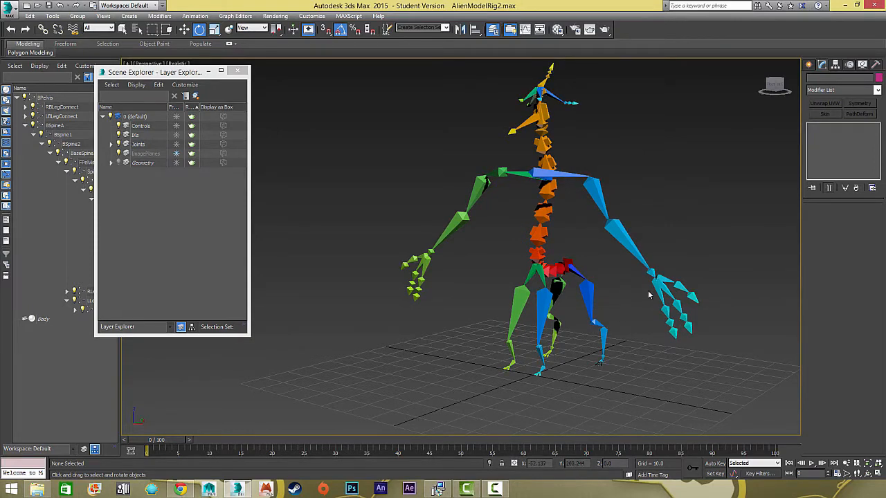
pyautogui.scroll(-3, 619, 324)
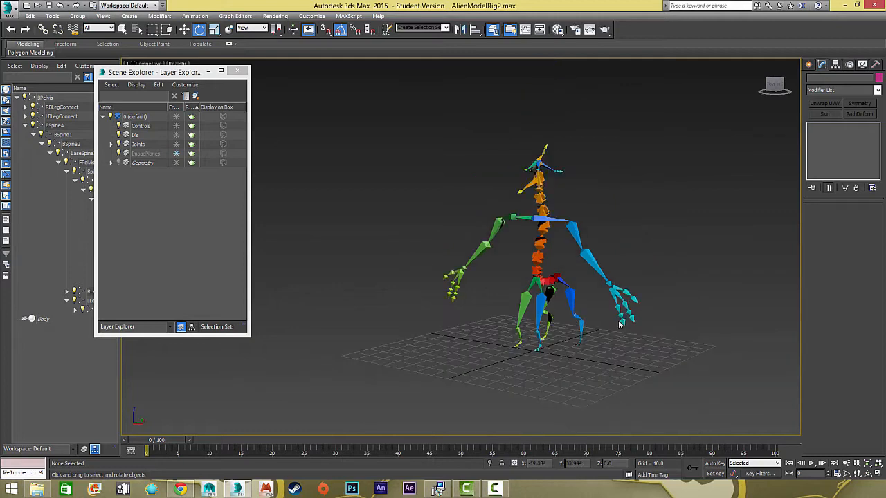
pyautogui.scroll(2, 614, 272)
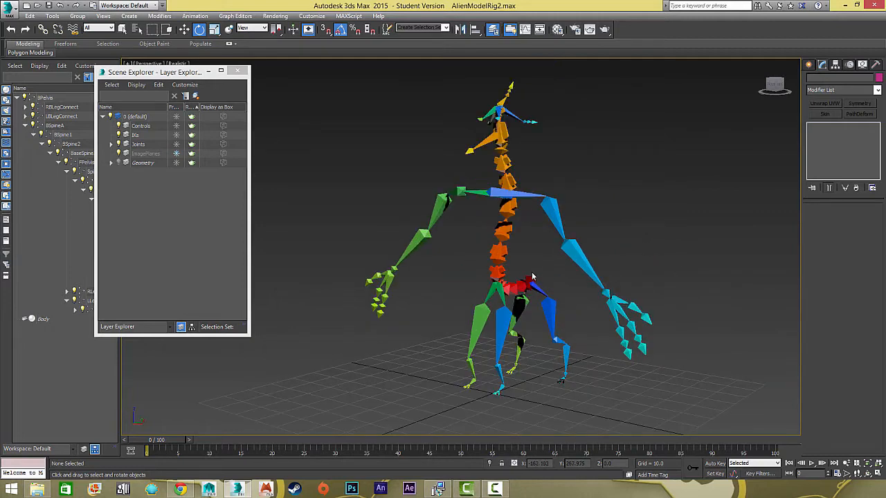
# Step: Examine the skeleton's front and back leg bones from several angles
pyautogui.keyDown('alt'); pyautogui.moveTo(533, 276); pyautogui.dragTo(552, 251, button='middle'); pyautogui.keyUp('alt')
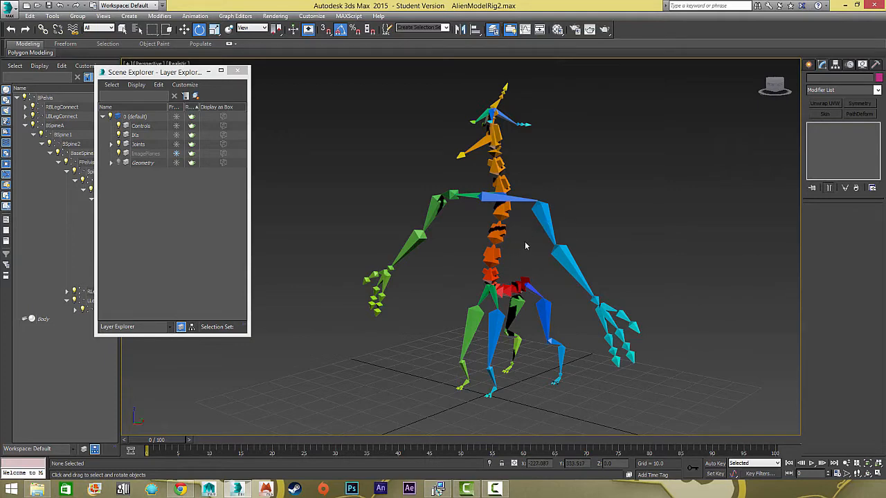
pyautogui.moveTo(522, 323); pyautogui.dragTo(572, 267, button='middle')
pyautogui.scroll(5, 568, 270)
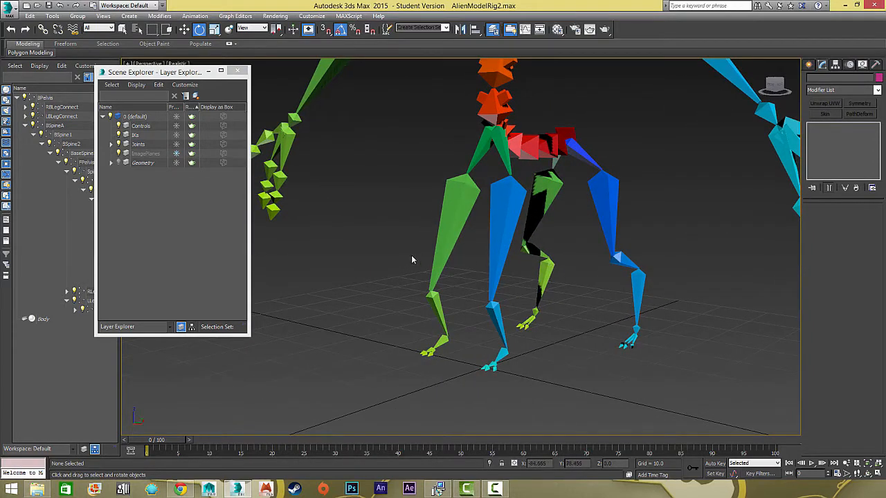
pyautogui.keyDown('alt'); pyautogui.moveTo(411, 259); pyautogui.dragTo(401, 243, button='middle'); pyautogui.keyUp('alt')
pyautogui.scroll(-3, 462, 264)
pyautogui.moveTo(588, 181); pyautogui.dragTo(448, 284, button='middle')
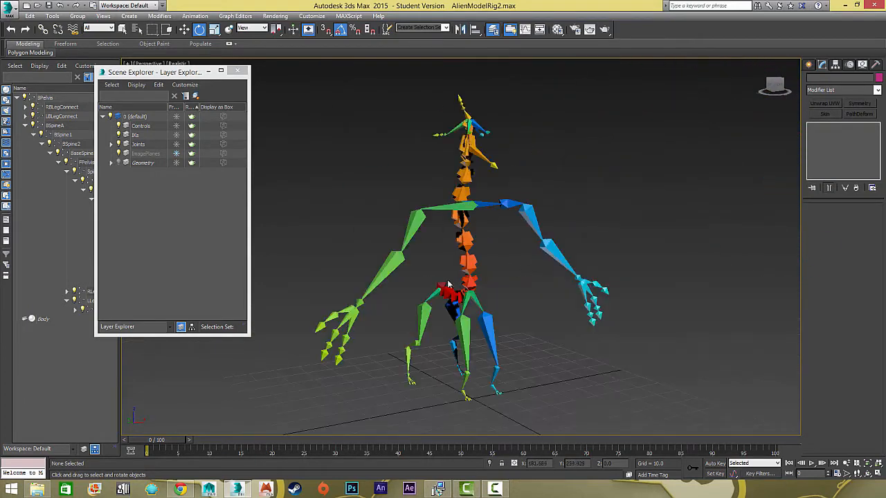
pyautogui.keyDown('alt'); pyautogui.moveTo(427, 329); pyautogui.dragTo(468, 253, button='middle'); pyautogui.keyUp('alt')
pyautogui.scroll(4, 472, 285)
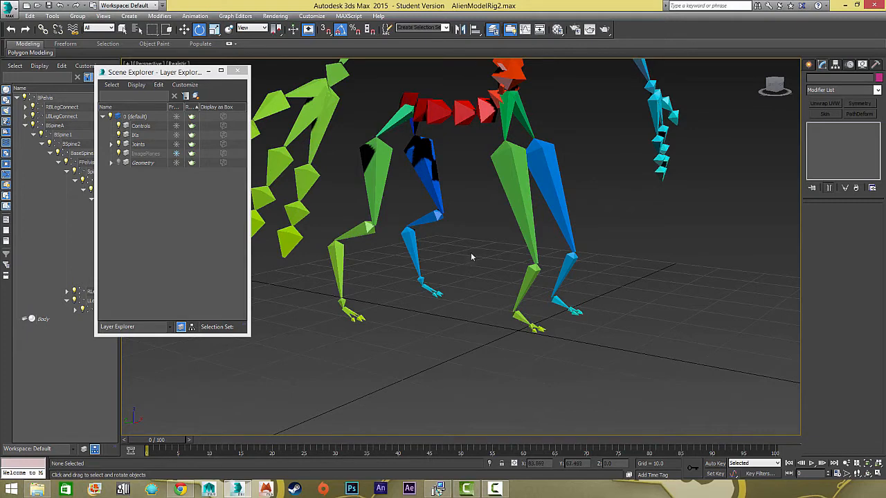
pyautogui.keyDown('alt'); pyautogui.moveTo(502, 208); pyautogui.dragTo(446, 211, button='middle'); pyautogui.keyUp('alt')
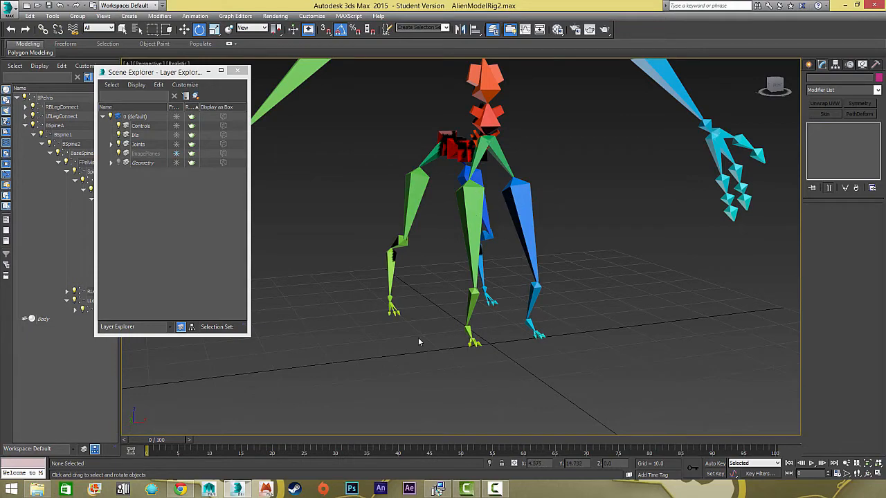
pyautogui.keyDown('alt'); pyautogui.moveTo(500, 307); pyautogui.dragTo(677, 296, button='middle'); pyautogui.keyUp('alt')
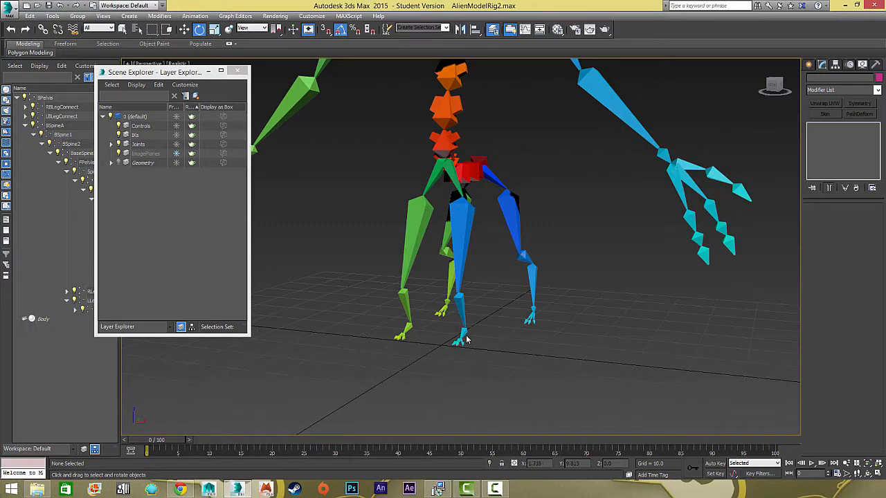
# Step: Create an HI Solver IK chain from the left front leg's hip bone to its ankle bone
pyautogui.keyDown('alt'); pyautogui.moveTo(464, 221); pyautogui.dragTo(401, 170, button='middle'); pyautogui.keyUp('alt')
pyautogui.click(453, 223)
pyautogui.scroll(3, 402, 184)
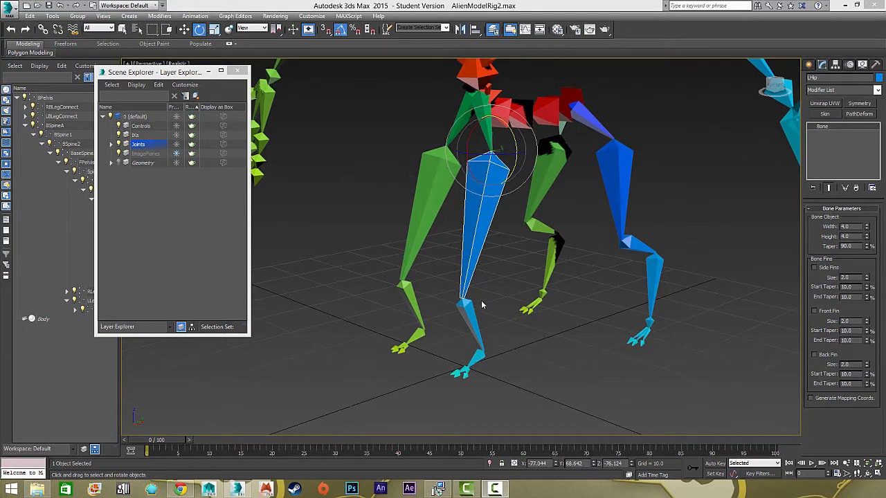
pyautogui.keyDown('alt'); pyautogui.moveTo(515, 301); pyautogui.dragTo(473, 267, button='middle'); pyautogui.keyUp('alt')
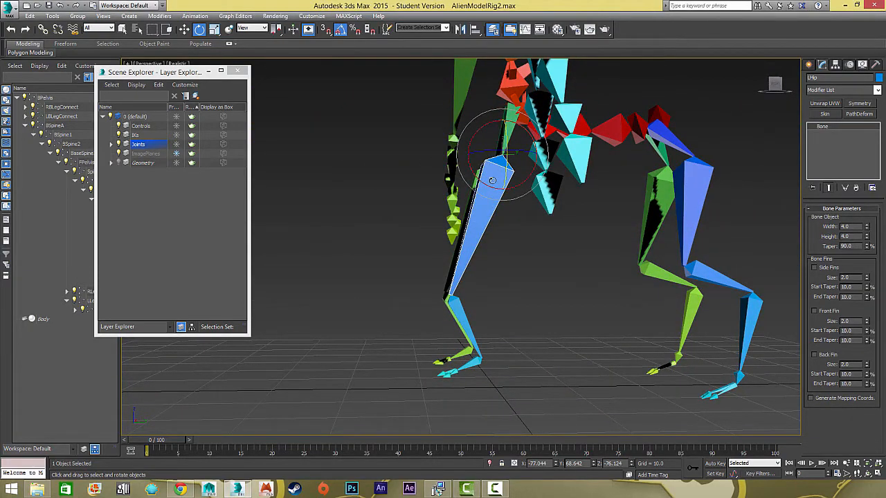
pyautogui.keyDown('alt'); pyautogui.moveTo(604, 256); pyautogui.dragTo(537, 179, button='middle'); pyautogui.keyUp('alt')
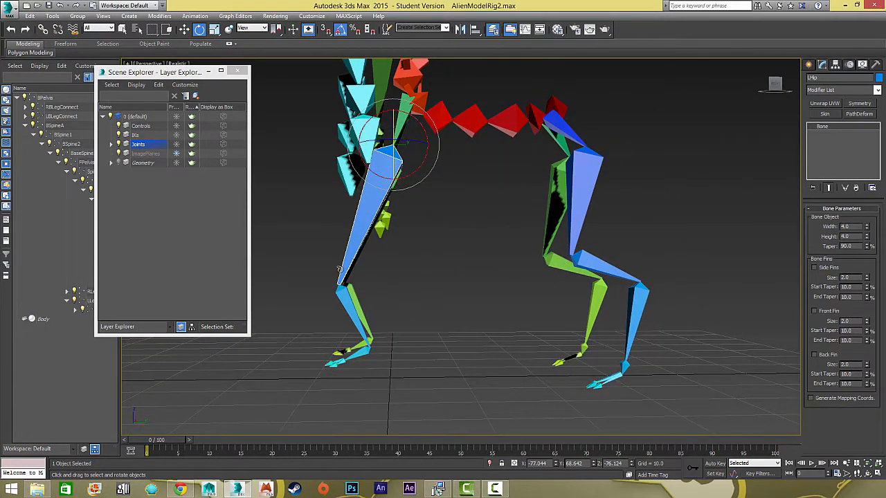
pyautogui.keyDown('alt'); pyautogui.moveTo(406, 254); pyautogui.dragTo(561, 284, button='middle'); pyautogui.keyUp('alt')
pyautogui.press('w')
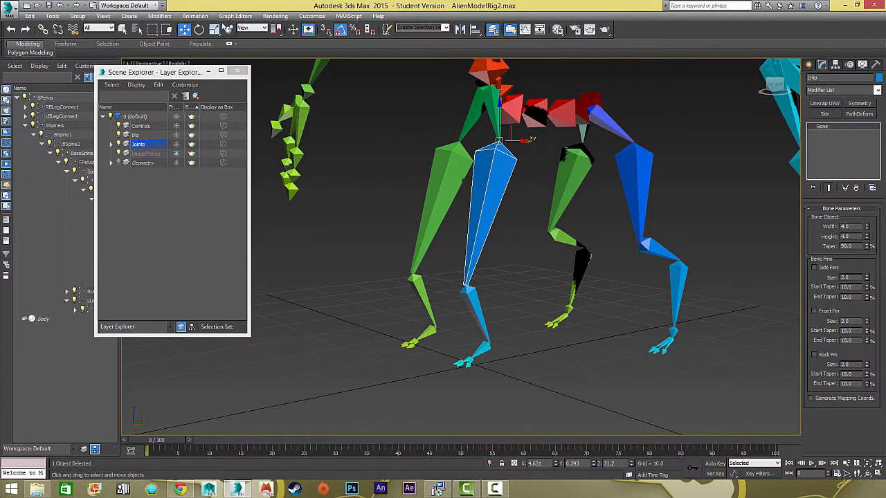
pyautogui.click(195, 16)
pyautogui.moveTo(236, 64)
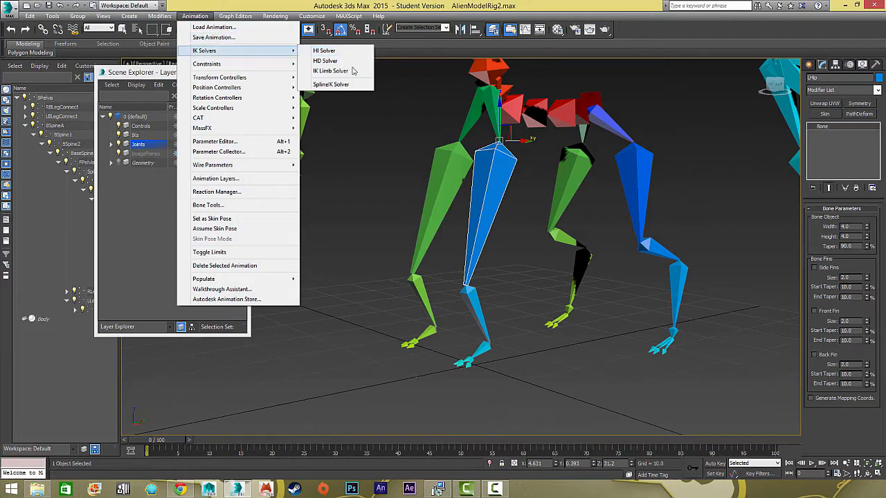
pyautogui.moveTo(288, 53)
pyautogui.click(317, 52)
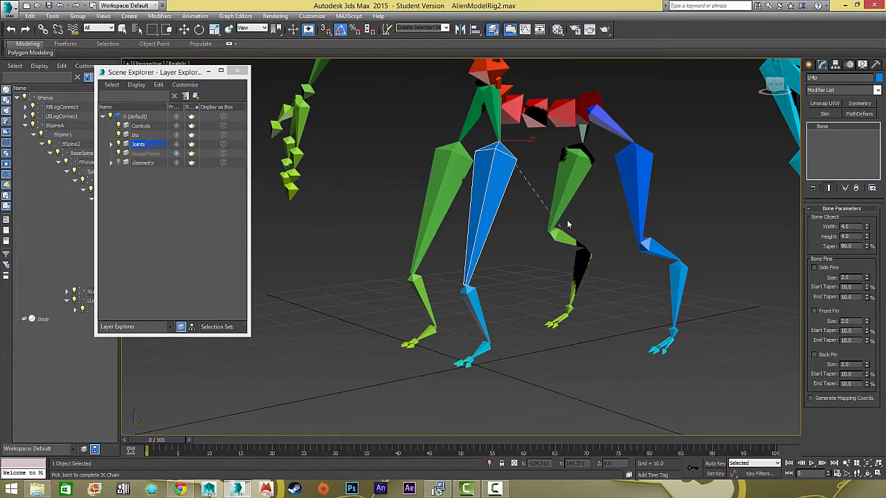
pyautogui.moveTo(409, 242); pyautogui.dragTo(390, 159, button='middle')
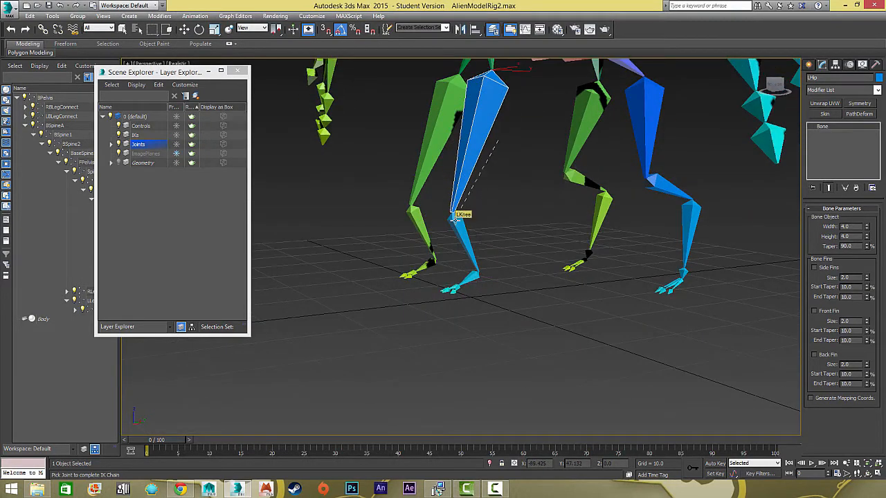
pyautogui.click(472, 276)
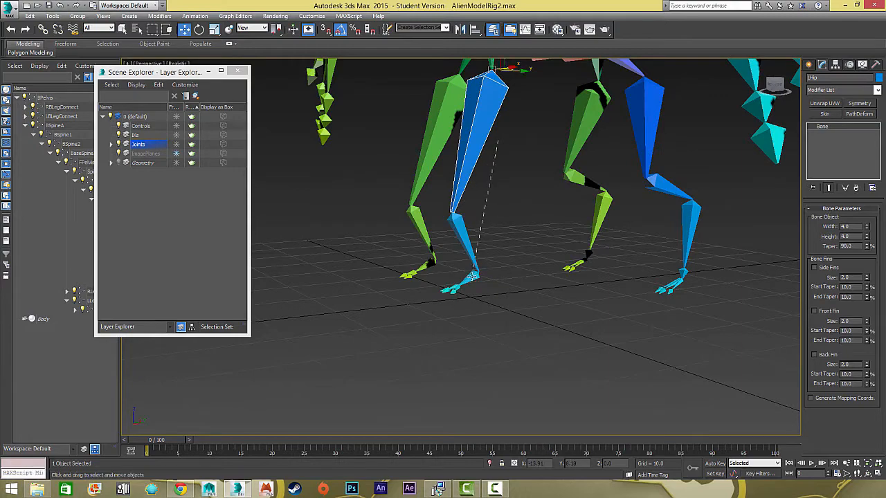
# Step: Rename the left front leg's IK chain LFLegIK and move it into the IKs layer
pyautogui.keyDown('alt'); pyautogui.moveTo(417, 272); pyautogui.dragTo(477, 278, button='middle'); pyautogui.keyUp('alt')
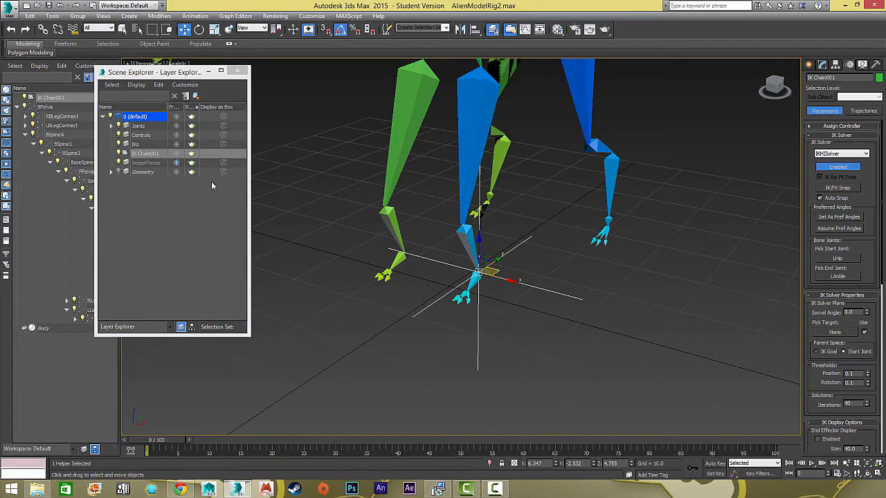
pyautogui.click(147, 157)
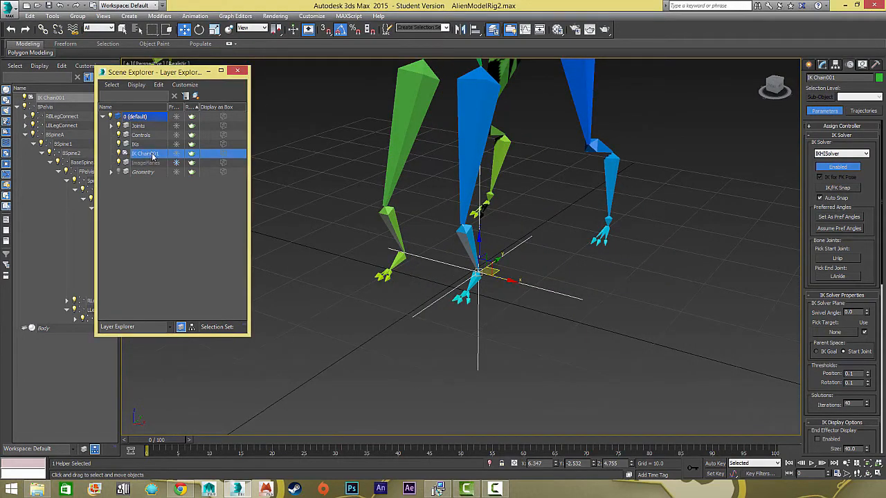
pyautogui.click(151, 155)
pyautogui.press('BackSpace')
pyautogui.write('LFLegIK')
pyautogui.press('Return')
pyautogui.moveTo(156, 157); pyautogui.dragTo(150, 146)
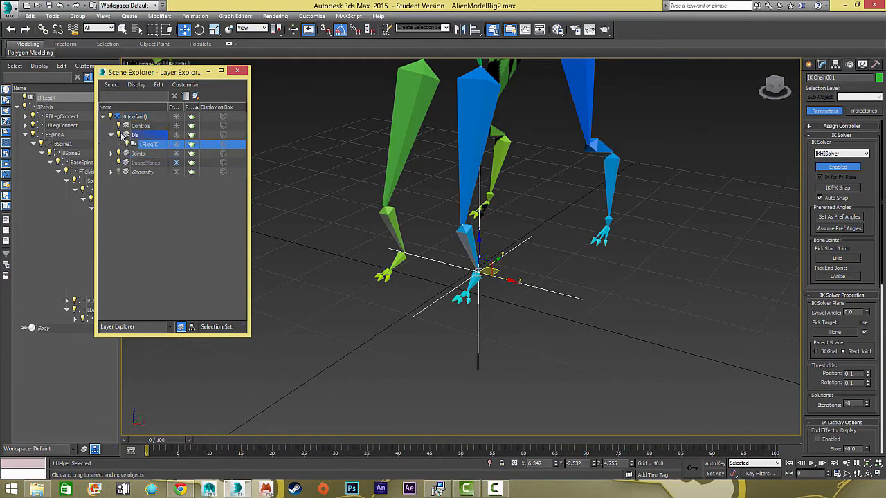
pyautogui.click(122, 135)
pyautogui.click(130, 136)
# Step: Try moving the pelvis bone to test the left front leg's IK, and undo the move
pyautogui.keyDown('alt'); pyautogui.moveTo(536, 193); pyautogui.dragTo(550, 140, button='middle'); pyautogui.keyUp('alt')
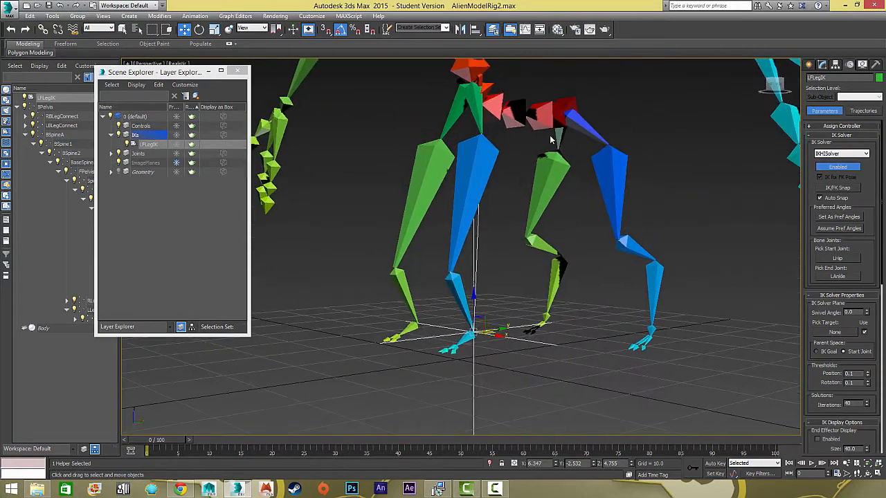
pyautogui.click(569, 104)
pyautogui.keyDown('alt'); pyautogui.moveTo(569, 104); pyautogui.dragTo(573, 95, button='middle'); pyautogui.keyUp('alt')
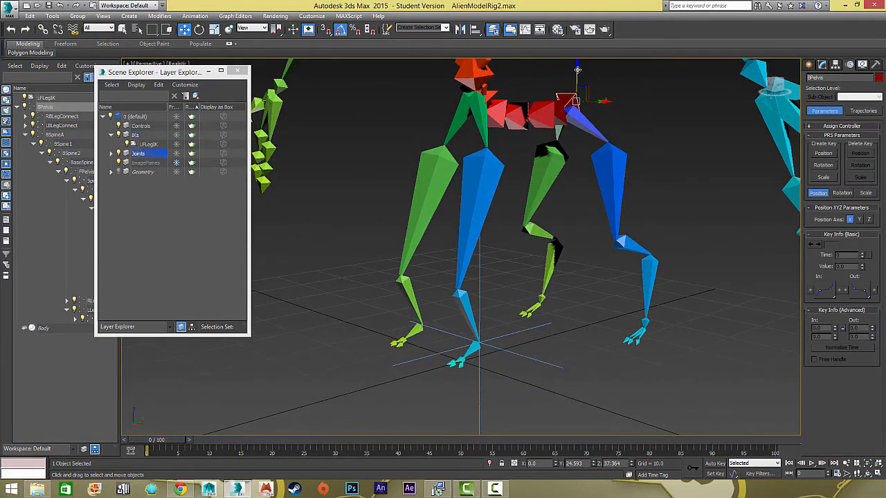
pyautogui.moveTo(577, 69); pyautogui.dragTo(658, 4)
pyautogui.hotkey('ctrl', 'z')
pyautogui.keyDown('alt'); pyautogui.moveTo(614, 161); pyautogui.dragTo(451, 215, button='middle'); pyautogui.keyUp('alt')
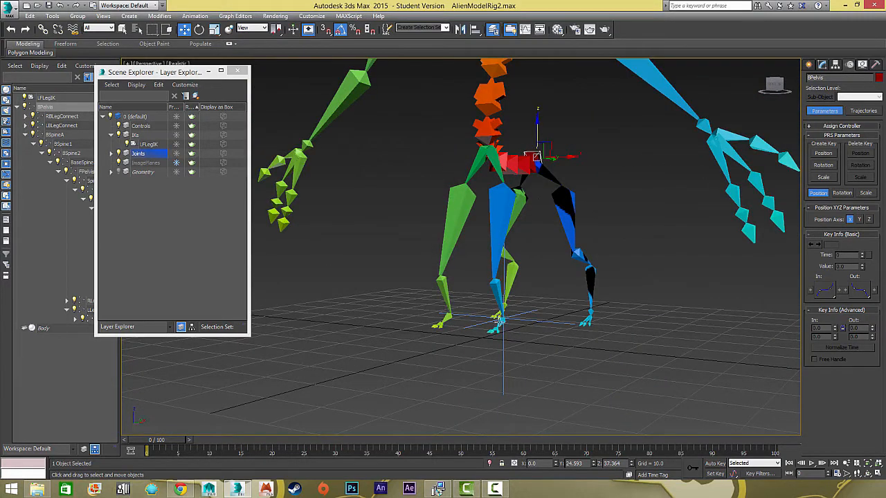
# Step: Try moving the LFLegIK handle to bend the left front leg
pyautogui.click(530, 338)
pyautogui.keyDown('alt'); pyautogui.moveTo(530, 338); pyautogui.dragTo(560, 299, button='middle'); pyautogui.keyUp('alt')
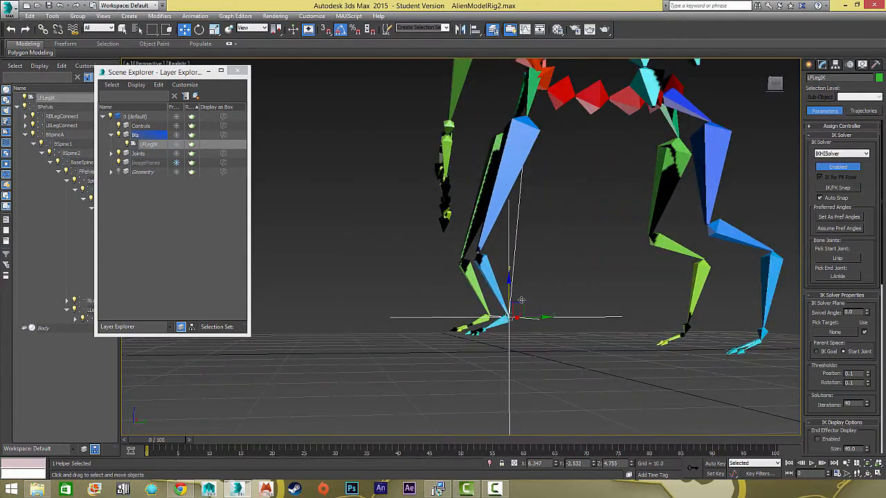
pyautogui.moveTo(521, 304); pyautogui.dragTo(478, 268)
pyautogui.keyDown('alt'); pyautogui.moveTo(488, 276); pyautogui.dragTo(536, 291, button='middle'); pyautogui.keyUp('alt')
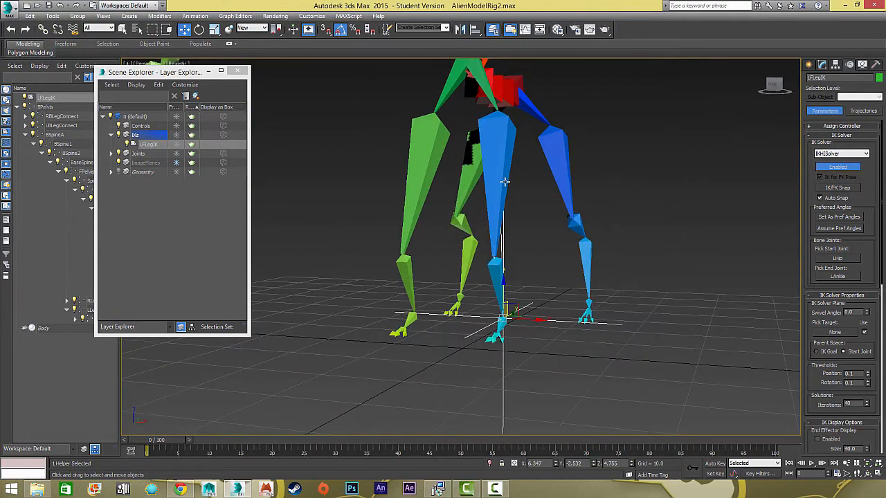
pyautogui.keyDown('alt'); pyautogui.moveTo(504, 182); pyautogui.dragTo(583, 231, button='middle'); pyautogui.keyUp('alt')
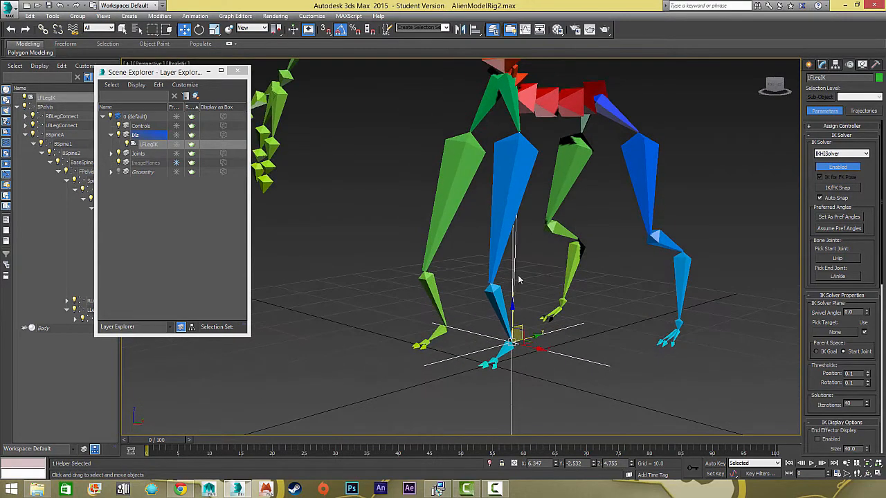
# Step: Try raising the pelvis bone slightly once more, and undo the move
pyautogui.click(604, 88)
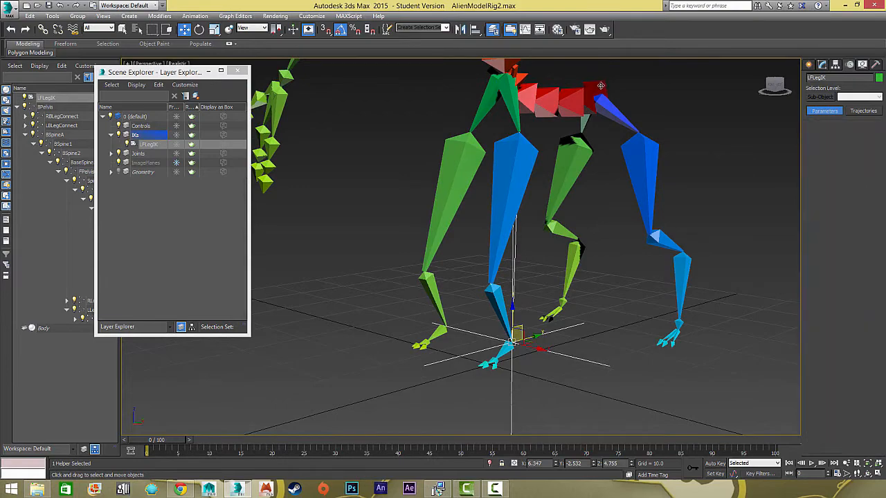
pyautogui.moveTo(604, 65)
pyautogui.mouseDown()
pyautogui.moveTo(604, 164)
pyautogui.moveTo(605, 55)
pyautogui.mouseUp()
pyautogui.hotkey('ctrl', 'z')
# Step: Create an HI Solver IK chain from the right front leg's hip bone to its ankle bone
pyautogui.keyDown('alt'); pyautogui.moveTo(493, 216); pyautogui.dragTo(549, 192, button='middle'); pyautogui.keyUp('alt')
pyautogui.click(525, 168)
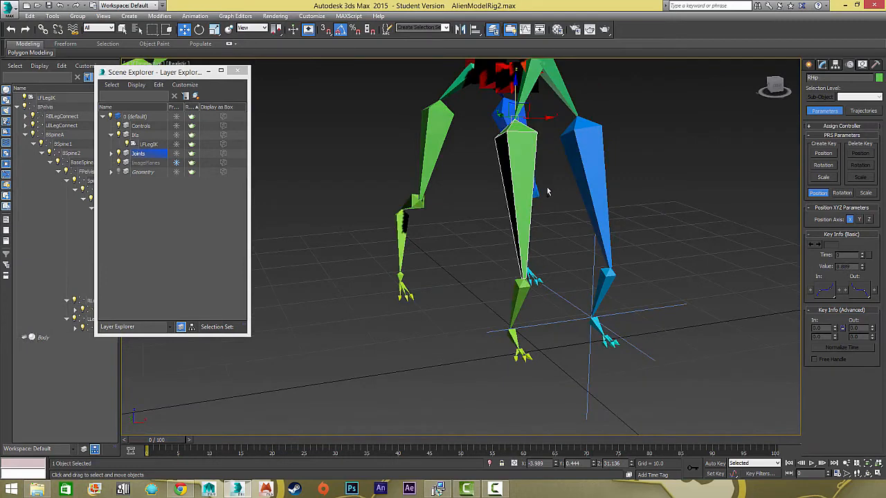
pyautogui.click(195, 15)
pyautogui.moveTo(232, 52)
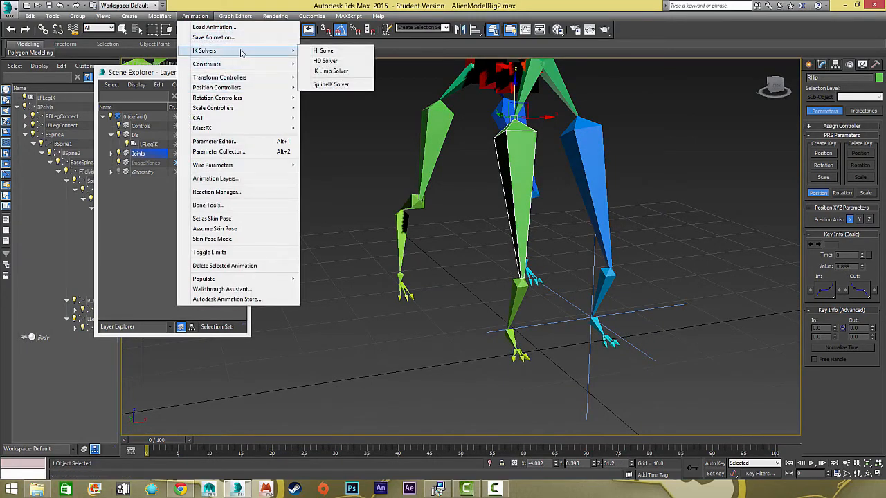
pyautogui.click(340, 56)
pyautogui.keyDown('alt'); pyautogui.moveTo(511, 220); pyautogui.dragTo(566, 223, button='middle'); pyautogui.keyUp('alt')
pyautogui.click(523, 350)
pyautogui.keyDown('alt'); pyautogui.moveTo(523, 351); pyautogui.dragTo(487, 303, button='middle'); pyautogui.keyUp('alt')
pyautogui.moveTo(558, 242); pyautogui.dragTo(459, 290, button='middle')
pyautogui.scroll(-3, 479, 250)
pyautogui.moveTo(462, 189); pyautogui.dragTo(379, 143, button='middle')
pyautogui.click(516, 196)
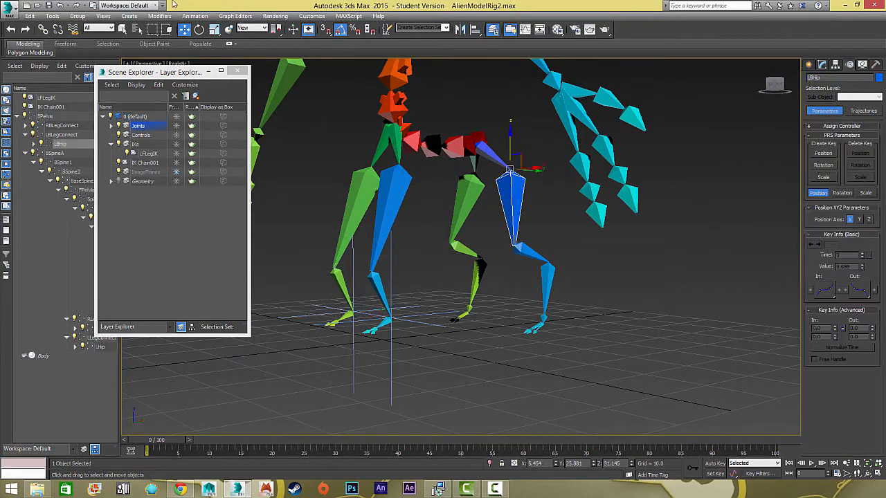
pyautogui.click(552, 212)
pyautogui.moveTo(552, 212); pyautogui.dragTo(634, 194, button='middle')
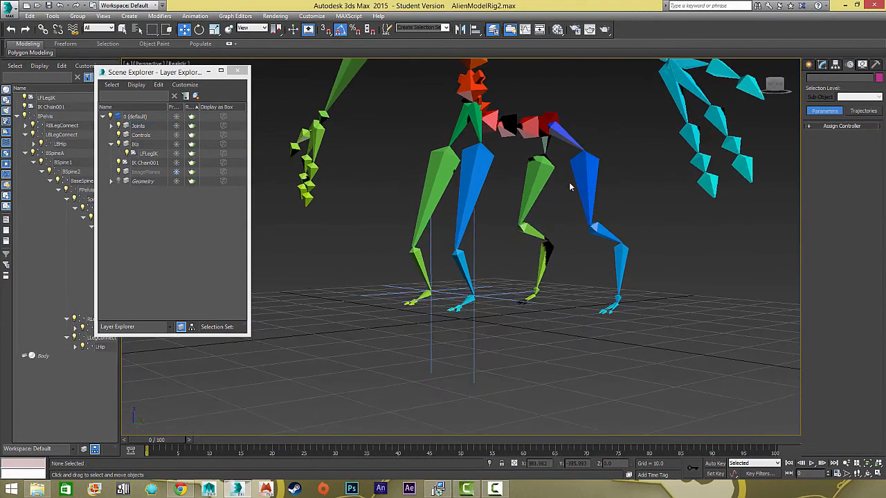
# Step: Try moving the pelvis bone to check both front legs' IK chains, undoing each move
pyautogui.moveTo(570, 187); pyautogui.dragTo(615, 189, button='middle')
pyautogui.scroll(2, 615, 192)
pyautogui.moveTo(570, 218); pyautogui.dragTo(603, 205, button='middle')
pyautogui.click(623, 68)
pyautogui.scroll(-2, 619, 75)
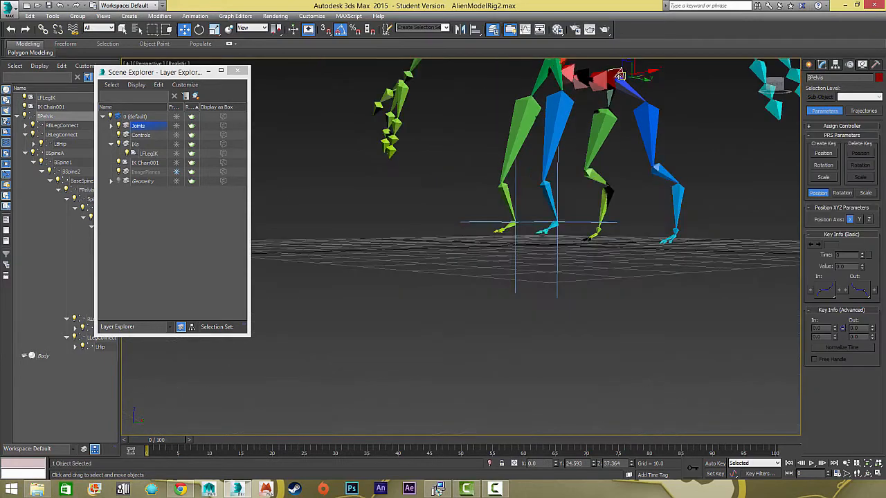
pyautogui.moveTo(622, 68); pyautogui.dragTo(623, 107)
pyautogui.hotkey('ctrl', 'z')
pyautogui.keyDown('alt'); pyautogui.moveTo(581, 189); pyautogui.dragTo(601, 136, button='middle'); pyautogui.keyUp('alt')
pyautogui.moveTo(618, 76)
pyautogui.mouseDown()
pyautogui.moveTo(614, 142)
pyautogui.moveTo(612, 58)
pyautogui.moveTo(612, 85)
pyautogui.mouseUp()
pyautogui.hotkey('ctrl', 'z')
pyautogui.moveTo(577, 221)
pyautogui.keyDown('alt'); pyautogui.mouseDown(button='middle')
pyautogui.moveTo(546, 278)
pyautogui.moveTo(570, 228)
pyautogui.moveTo(607, 242)
pyautogui.moveTo(574, 222)
pyautogui.mouseUp(button='middle'); pyautogui.keyUp('alt')
pyautogui.scroll(4, 543, 265)
pyautogui.moveTo(574, 222); pyautogui.dragTo(547, 302, button='middle')
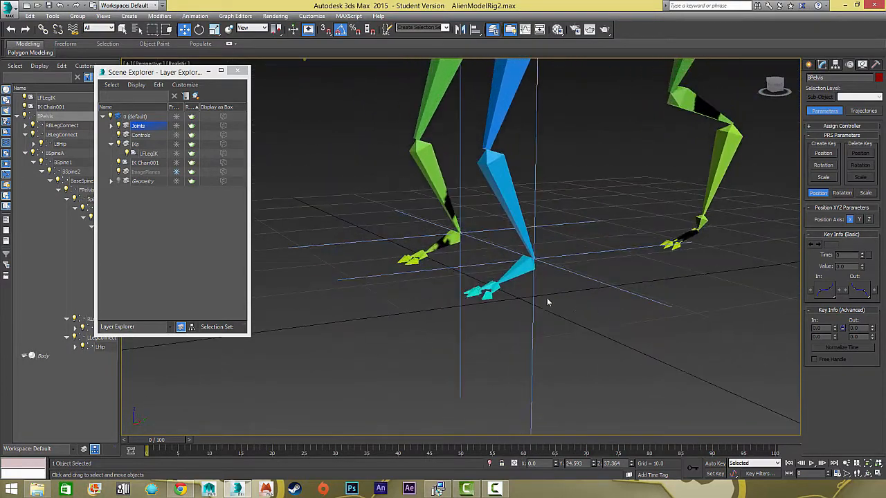
pyautogui.click(518, 267)
pyautogui.keyDown('alt'); pyautogui.moveTo(518, 267); pyautogui.dragTo(561, 253, button='middle'); pyautogui.keyUp('alt')
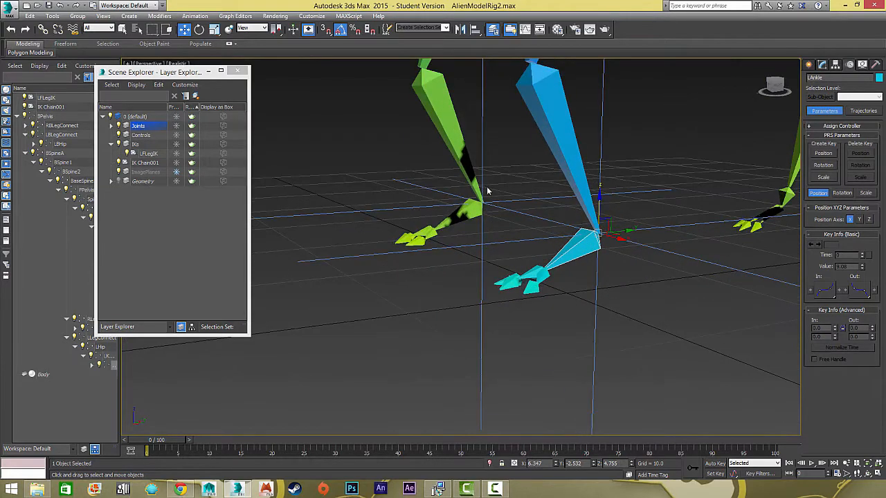
pyautogui.click(196, 16)
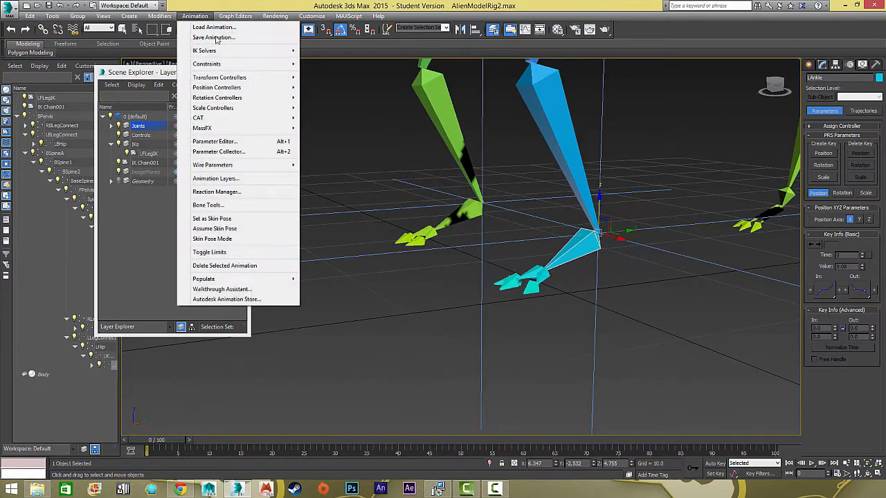
pyautogui.moveTo(250, 54)
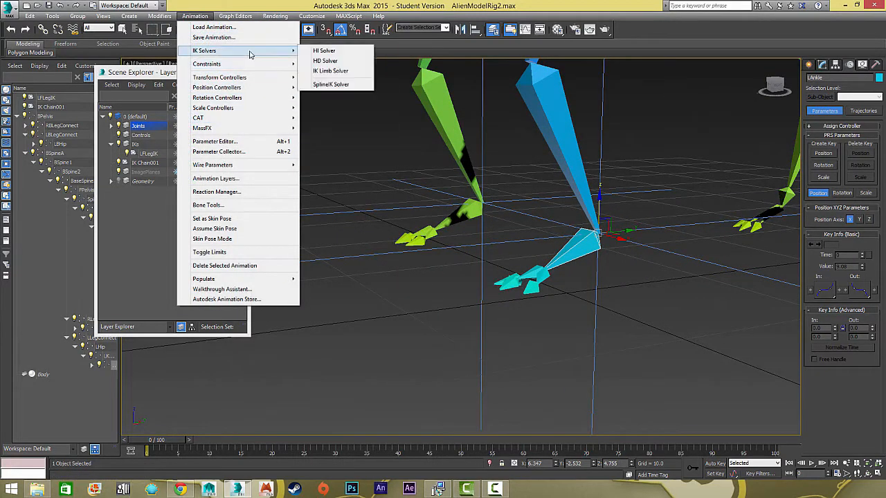
pyautogui.click(338, 54)
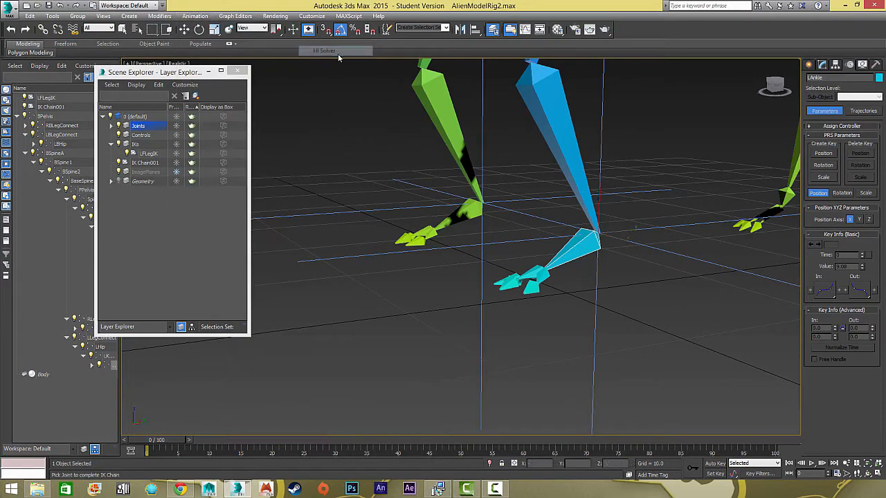
pyautogui.keyDown('alt'); pyautogui.moveTo(495, 262); pyautogui.dragTo(480, 279, button='middle'); pyautogui.keyUp('alt')
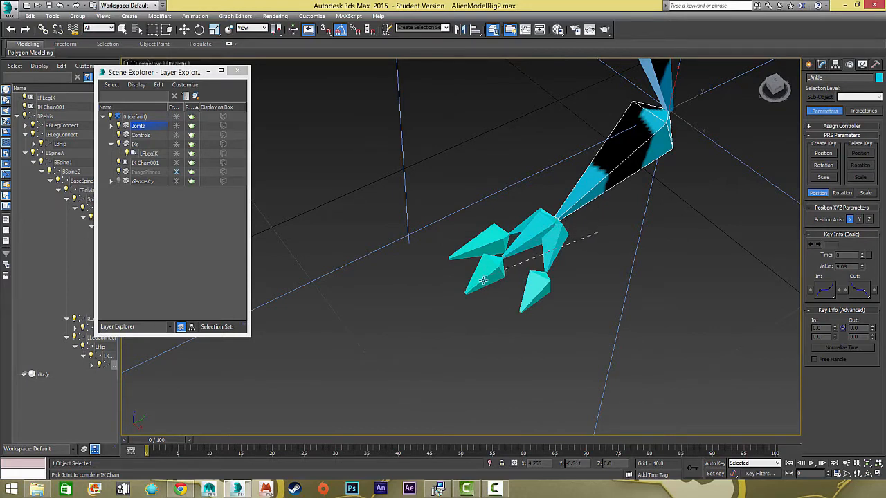
pyautogui.keyDown('alt'); pyautogui.moveTo(482, 268); pyautogui.dragTo(453, 249, button='middle'); pyautogui.keyUp('alt')
# Step: Rotate the tip bones of the left front foot's middle, big and little toes slightly
pyautogui.click(436, 245)
pyautogui.click(455, 248)
pyautogui.press('e')
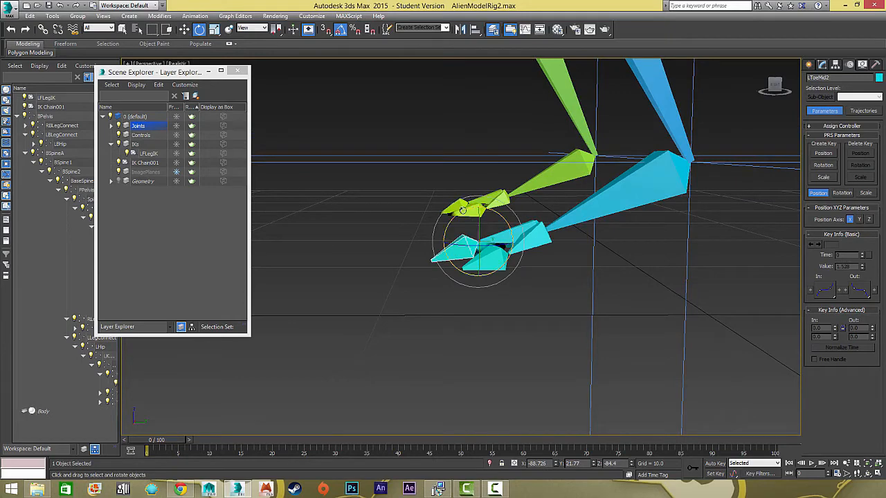
pyautogui.moveTo(461, 212); pyautogui.dragTo(463, 210)
pyautogui.keyDown('alt'); pyautogui.moveTo(463, 210); pyautogui.dragTo(445, 244, button='middle'); pyautogui.keyUp('alt')
pyautogui.click(431, 238)
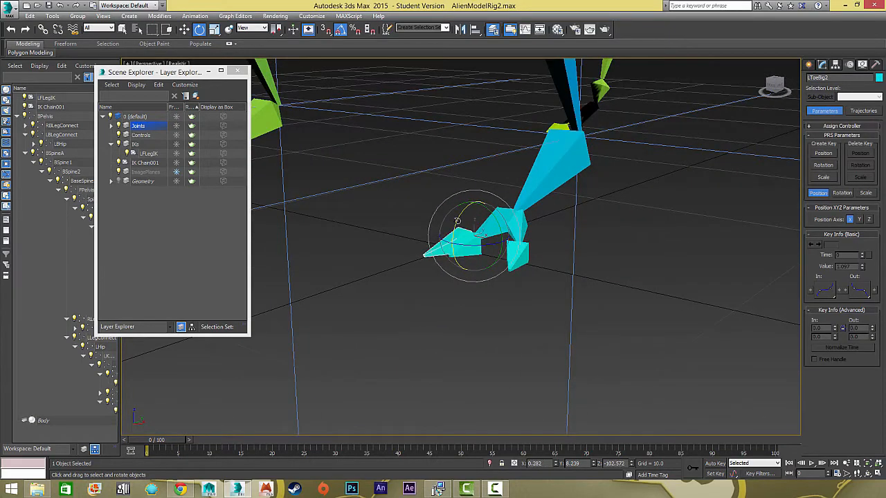
pyautogui.moveTo(457, 220); pyautogui.dragTo(458, 221)
pyautogui.click(517, 247)
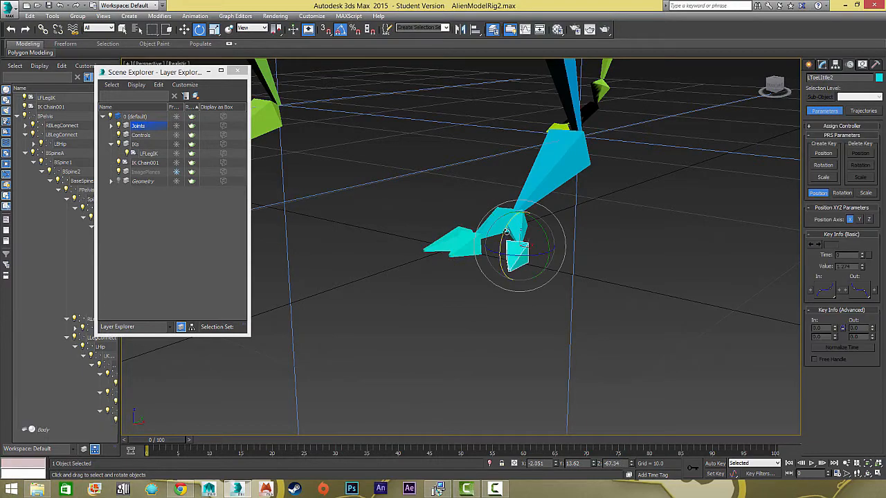
# Step: Rotate the right front foot's toe tip bones slightly, starting with RToeMid2, and clear the selection
pyautogui.keyDown('alt'); pyautogui.moveTo(439, 231); pyautogui.dragTo(544, 193, button='middle'); pyautogui.keyUp('alt')
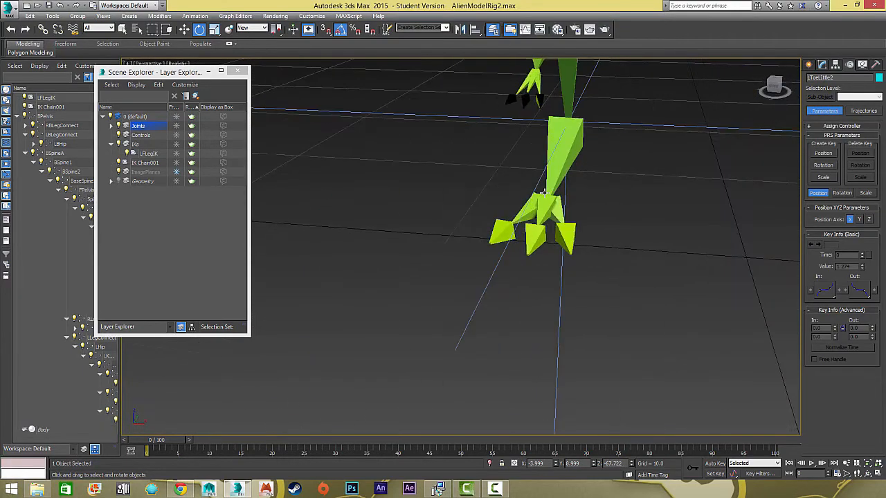
pyautogui.click(530, 251)
pyautogui.keyDown('alt'); pyautogui.moveTo(530, 251); pyautogui.dragTo(466, 213, button='middle'); pyautogui.keyUp('alt')
pyautogui.moveTo(531, 207); pyautogui.dragTo(536, 203)
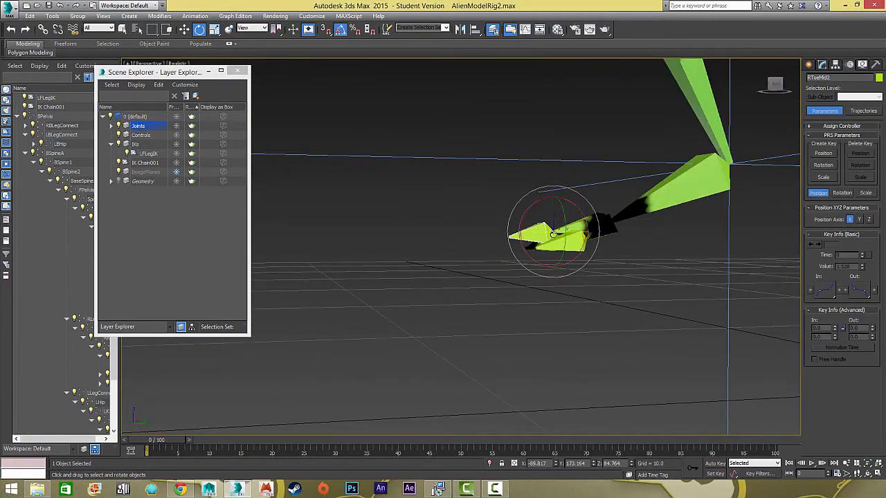
pyautogui.moveTo(553, 235)
pyautogui.keyDown('alt'); pyautogui.mouseDown(button='middle')
pyautogui.moveTo(513, 229)
pyautogui.moveTo(521, 324)
pyautogui.moveTo(433, 182)
pyautogui.moveTo(476, 249)
pyautogui.moveTo(549, 245)
pyautogui.mouseUp(button='middle'); pyautogui.keyUp('alt')
pyautogui.click(513, 228)
pyautogui.click(521, 319)
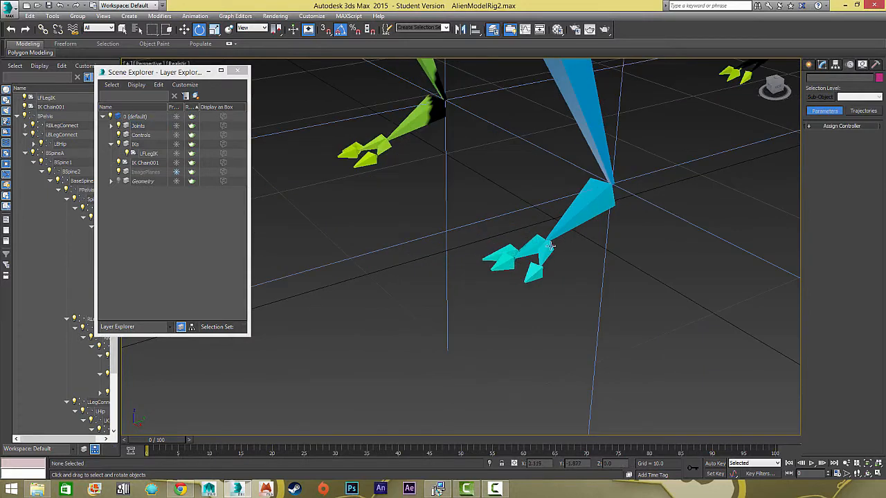
# Step: Create an HI Solver IK chain from the left front leg's ankle bone to the middle toe's tip bone
pyautogui.click(585, 214)
pyautogui.click(196, 15)
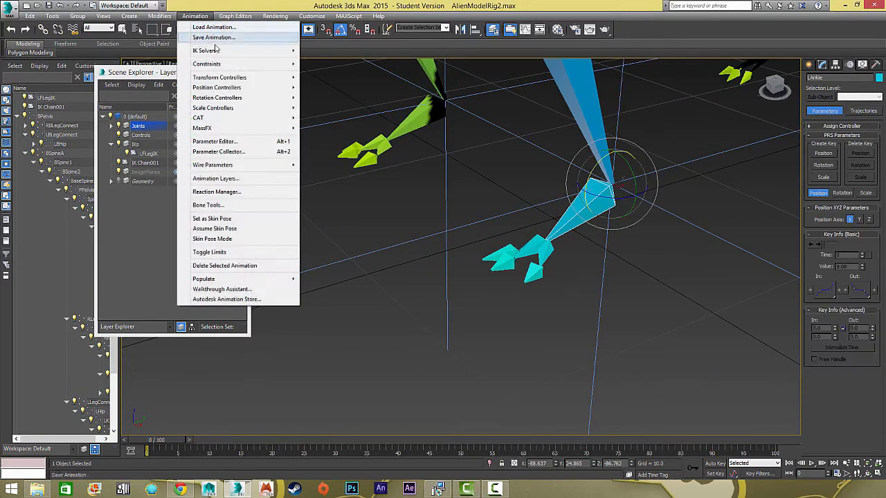
pyautogui.moveTo(215, 50)
pyautogui.click(326, 50)
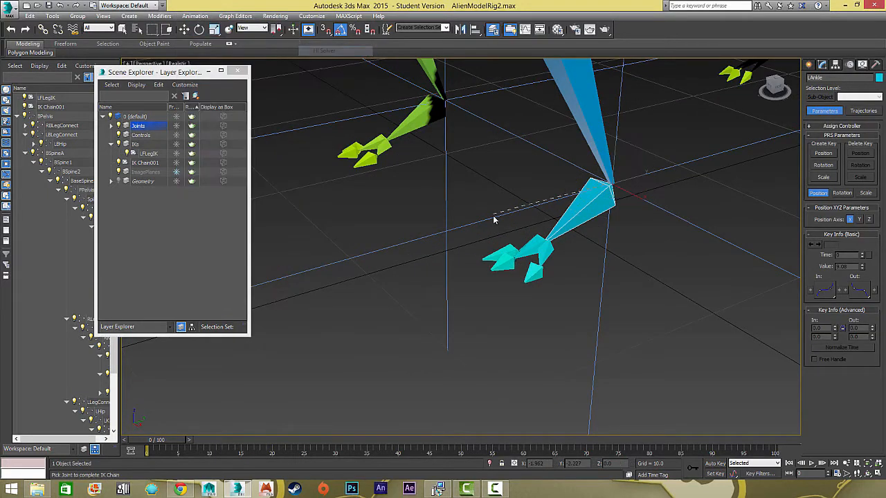
pyautogui.click(495, 268)
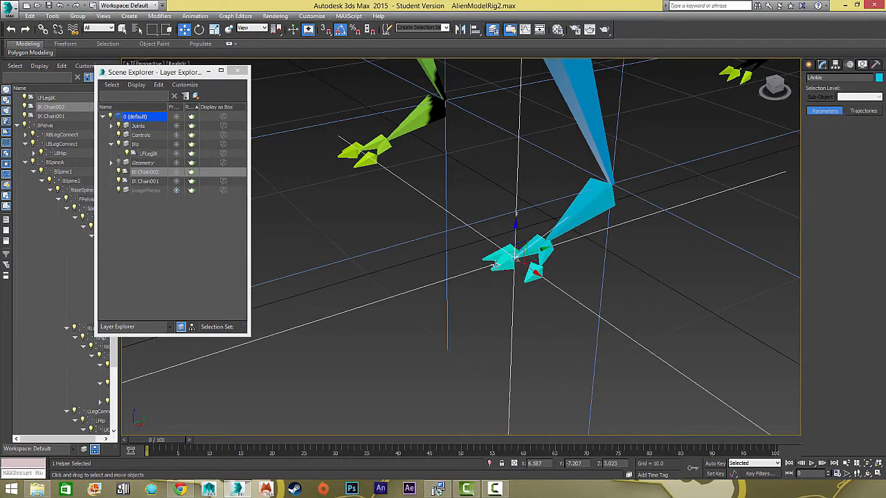
# Step: Try lowering the pelvis bone to test the left front foot's ankle-to-toe IK chain, and undo the move
pyautogui.scroll(-5, 456, 215)
pyautogui.keyDown('alt'); pyautogui.moveTo(456, 215); pyautogui.dragTo(541, 123, button='middle'); pyautogui.keyUp('alt')
pyautogui.scroll(5, 489, 213)
pyautogui.click(482, 104)
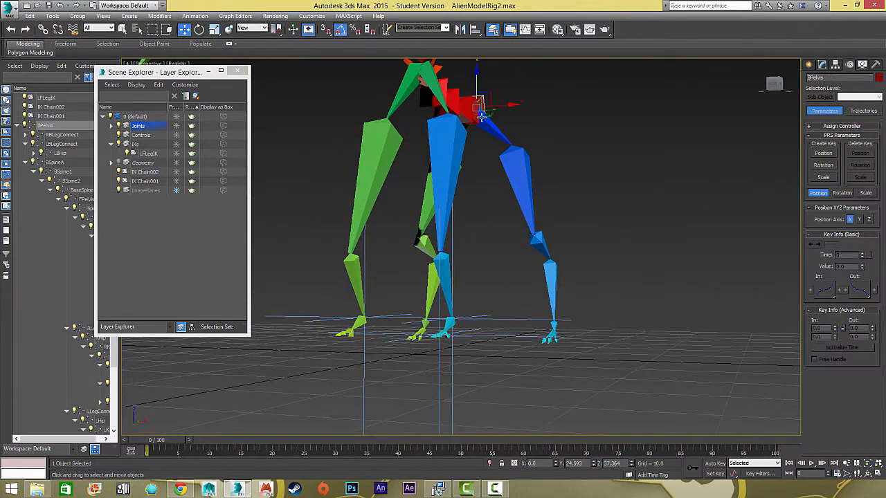
pyautogui.keyDown('alt'); pyautogui.moveTo(482, 104); pyautogui.dragTo(474, 86, button='middle'); pyautogui.keyUp('alt')
pyautogui.moveTo(478, 83); pyautogui.dragTo(463, 132)
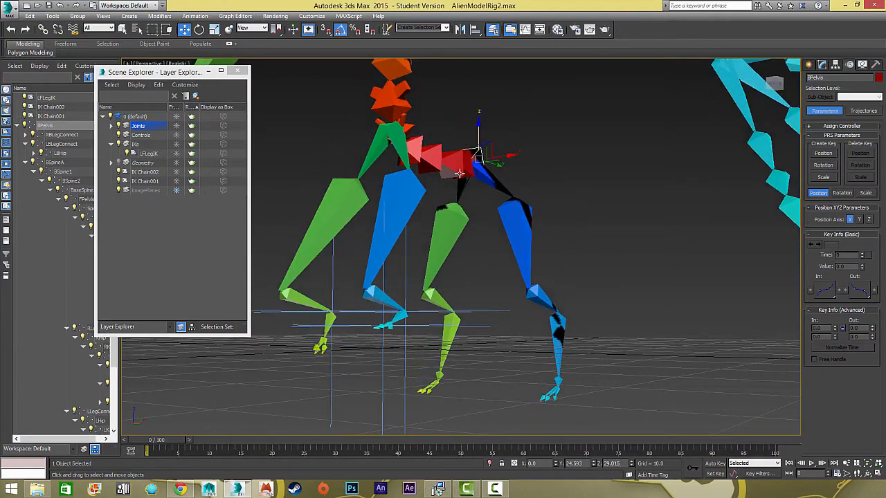
pyautogui.hotkey('ctrl', 'z')
pyautogui.keyDown('alt'); pyautogui.moveTo(458, 247); pyautogui.dragTo(500, 260, button='middle'); pyautogui.keyUp('alt')
pyautogui.moveTo(499, 259); pyautogui.dragTo(621, 276, button='middle')
# Step: Create an HI Solver IK chain from LToeLittle1 to the tip bone of the left front foot's little toe
pyautogui.scroll(5, 504, 47)
pyautogui.click(195, 16)
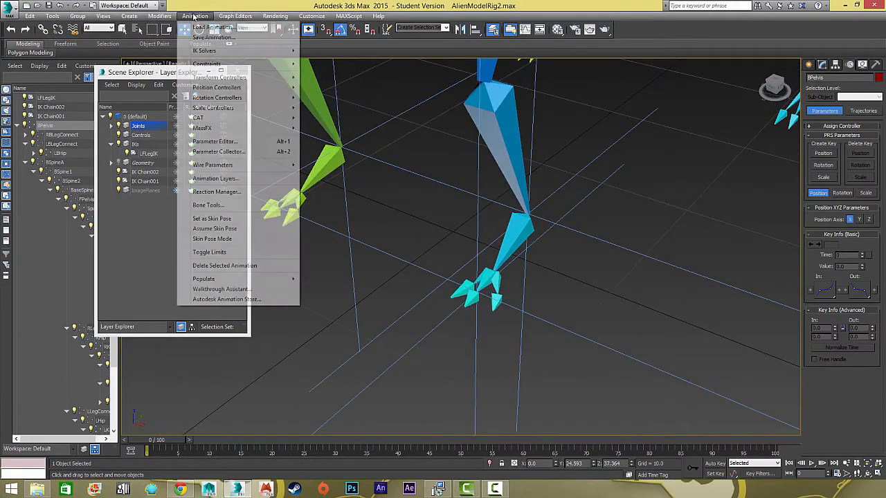
pyautogui.click(497, 280)
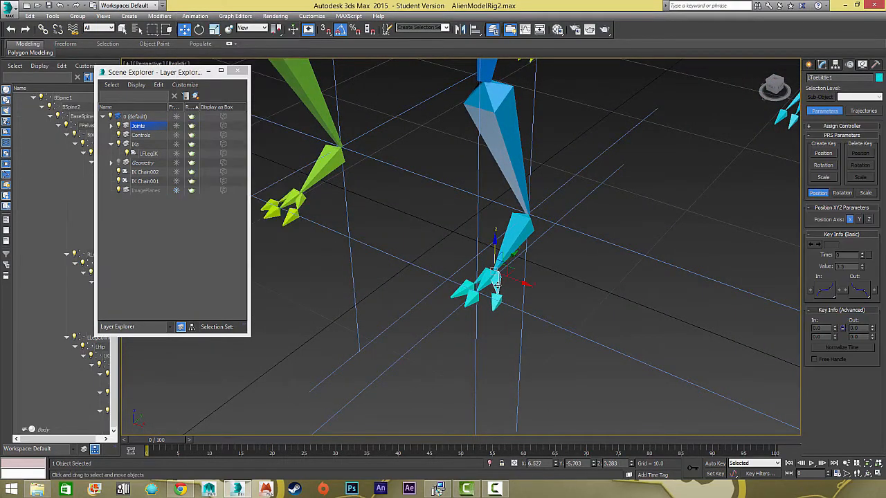
pyautogui.scroll(4, 493, 284)
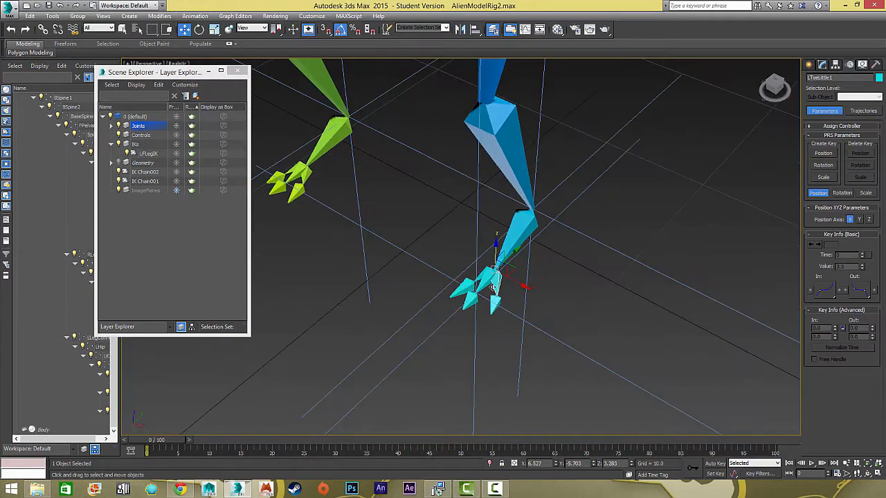
pyautogui.click(182, 16)
pyautogui.moveTo(282, 67)
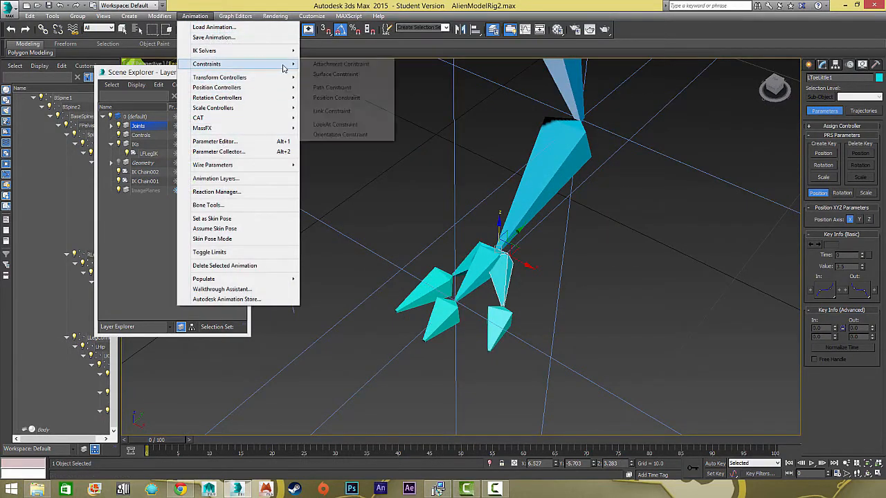
pyautogui.moveTo(287, 51)
pyautogui.click(324, 52)
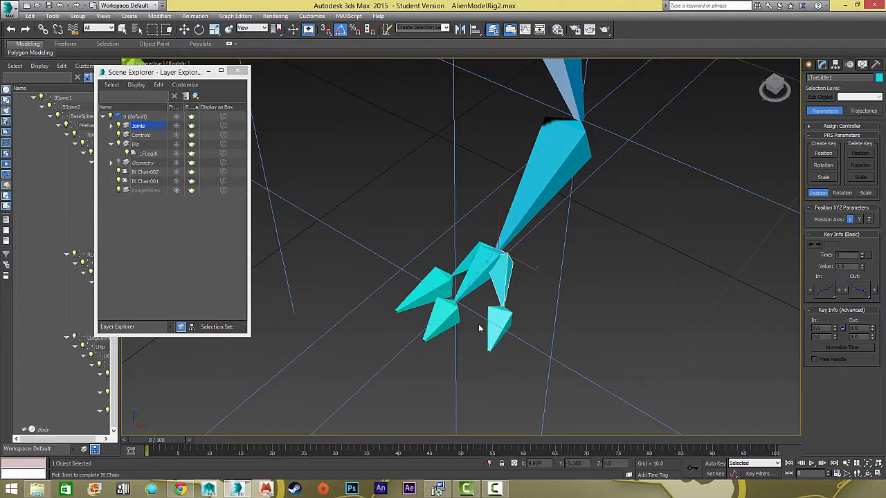
pyautogui.click(495, 335)
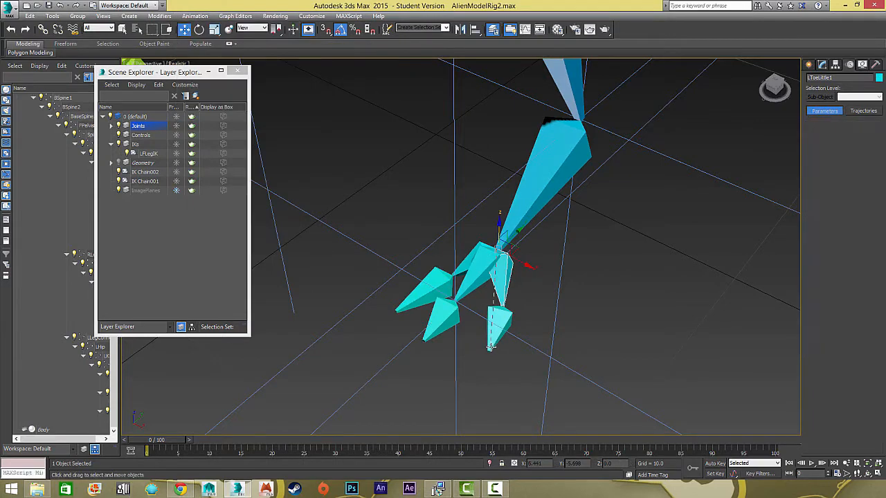
# Step: Create an HI Solver IK chain from LToeBig1 to LToeBig2 on the left front foot
pyautogui.click(463, 258)
pyautogui.click(194, 16)
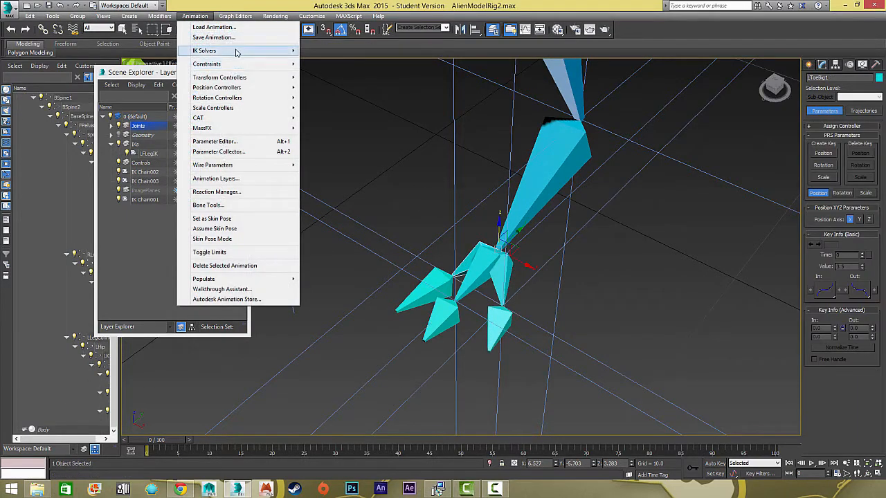
pyautogui.moveTo(235, 51)
pyautogui.click(322, 51)
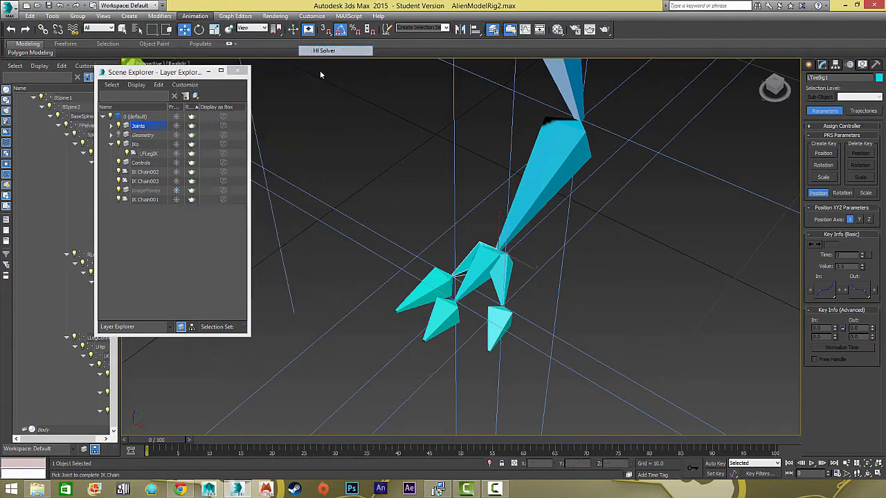
pyautogui.click(397, 305)
pyautogui.keyDown('alt'); pyautogui.moveTo(431, 273); pyautogui.dragTo(421, 259, button='middle'); pyautogui.keyUp('alt')
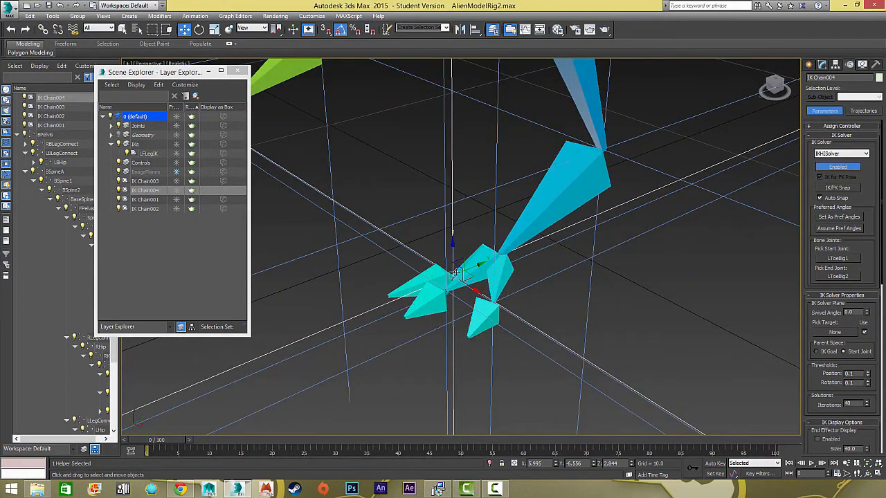
# Step: Try lowering the pelvis bone to test the left front foot with all its toe IK chains, and undo the move
pyautogui.keyDown('alt'); pyautogui.moveTo(448, 298); pyautogui.dragTo(565, 177, button='middle'); pyautogui.keyUp('alt')
pyautogui.scroll(-5, 439, 242)
pyautogui.scroll(5, 438, 234)
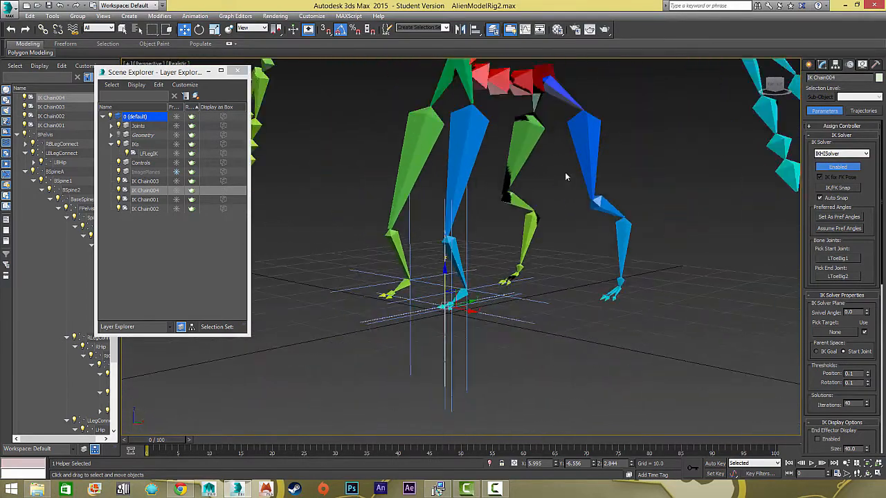
pyautogui.click(548, 71)
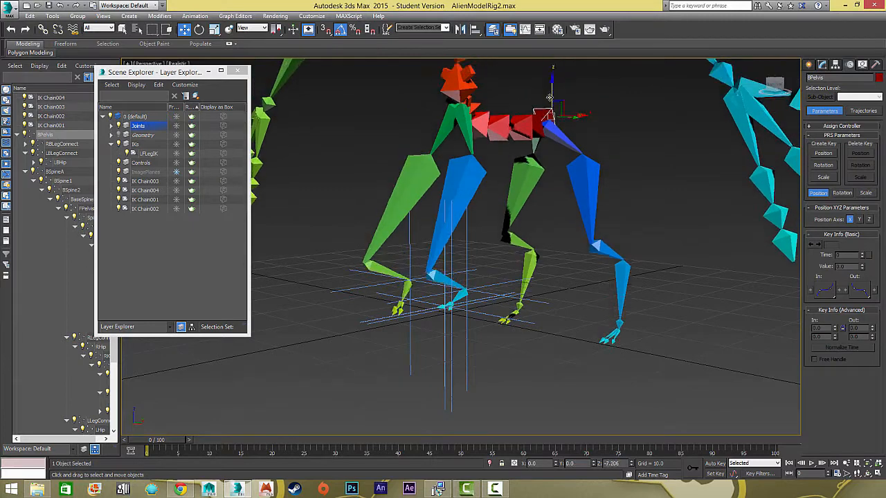
pyautogui.moveTo(541, 90); pyautogui.dragTo(527, 131)
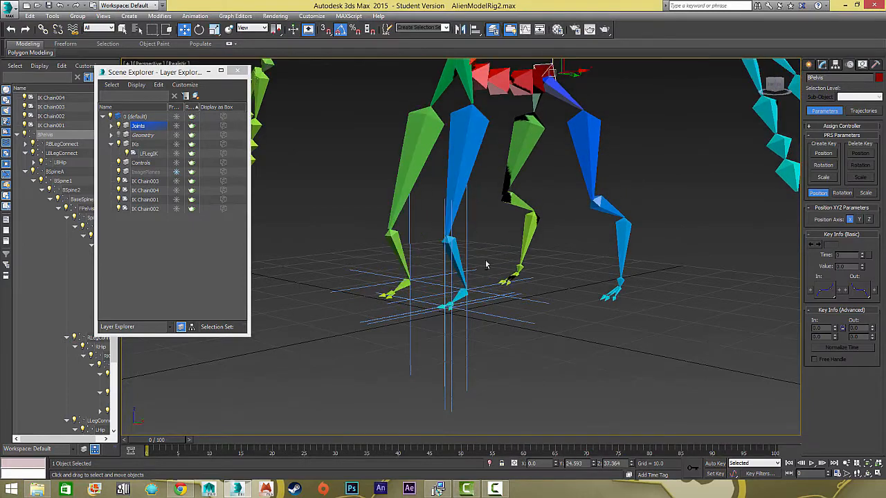
# Step: Select the left front leg's four IK handles, leaving out the right leg's IK Chain001, and try moving them together
pyautogui.keyDown('alt'); pyautogui.moveTo(486, 264); pyautogui.dragTo(434, 269, button='middle'); pyautogui.keyUp('alt')
pyautogui.moveTo(404, 332); pyautogui.dragTo(404, 332)
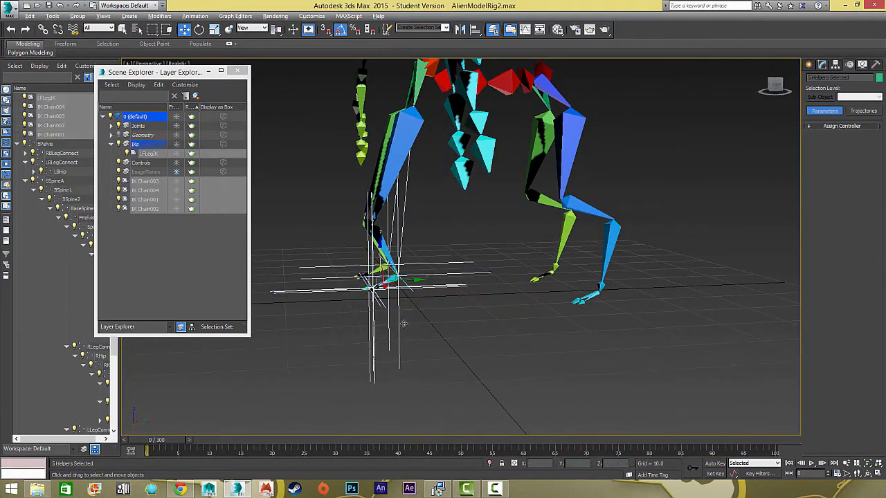
pyautogui.keyDown('alt'); pyautogui.moveTo(404, 332); pyautogui.dragTo(342, 232, button='middle'); pyautogui.keyUp('alt')
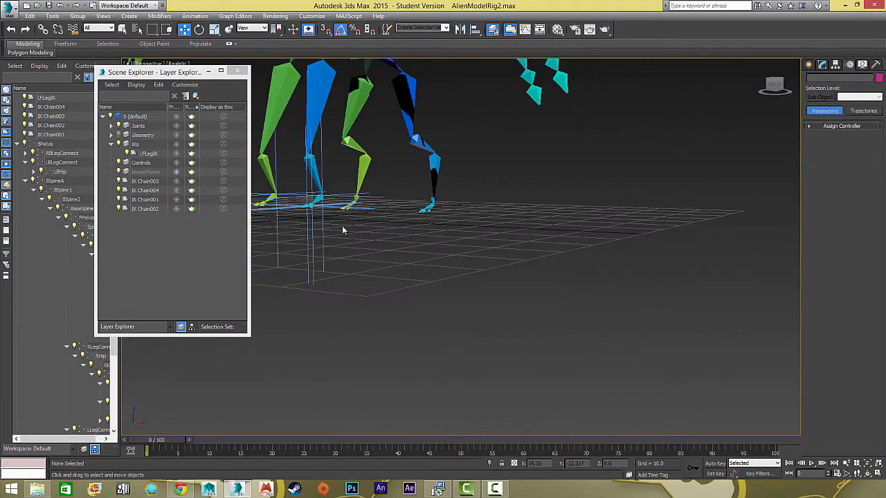
pyautogui.moveTo(347, 249); pyautogui.dragTo(309, 248)
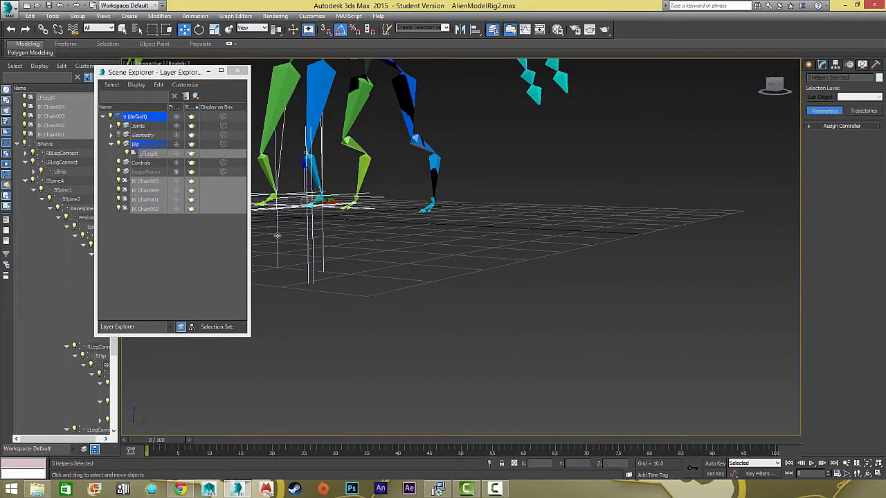
pyautogui.keyDown('alt'); pyautogui.click(277, 235); pyautogui.keyUp('alt')
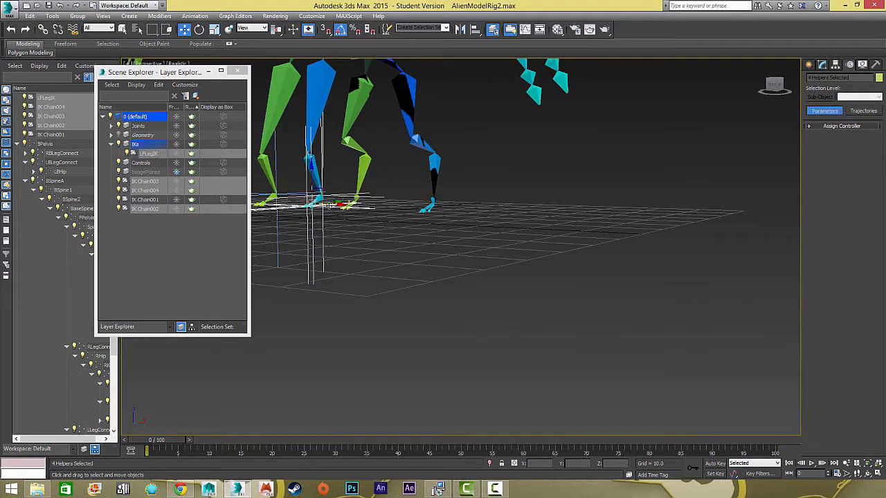
pyautogui.keyDown('alt'); pyautogui.moveTo(325, 204); pyautogui.dragTo(485, 258, button='middle'); pyautogui.keyUp('alt')
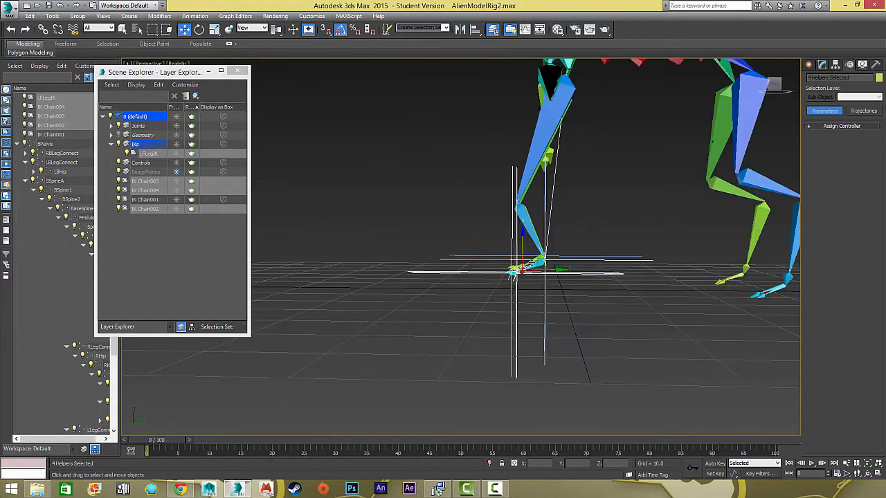
pyautogui.moveTo(529, 248); pyautogui.dragTo(494, 253)
pyautogui.keyDown('alt'); pyautogui.moveTo(512, 266); pyautogui.dragTo(569, 280, button='middle'); pyautogui.keyUp('alt')
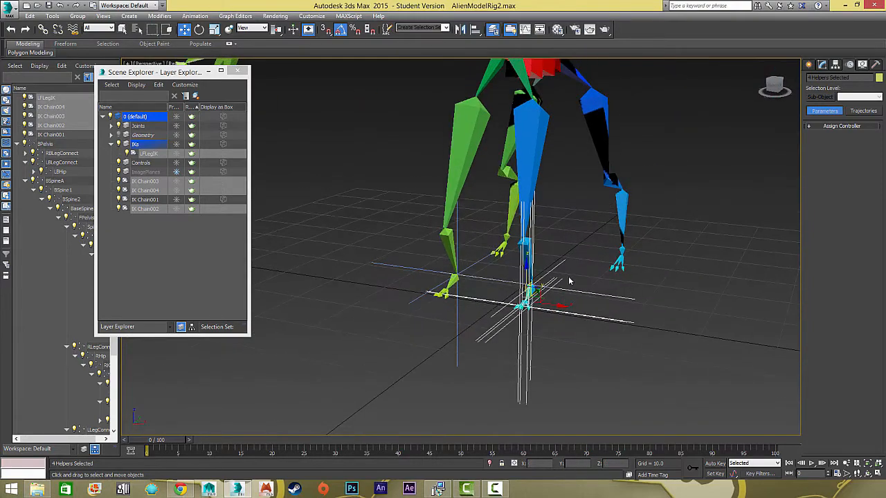
# Step: Create an HI Solver IK chain from RAnkle to the middle toe's tip bone, RToeMid2, on the right front foot
pyautogui.scroll(10, 426, 265)
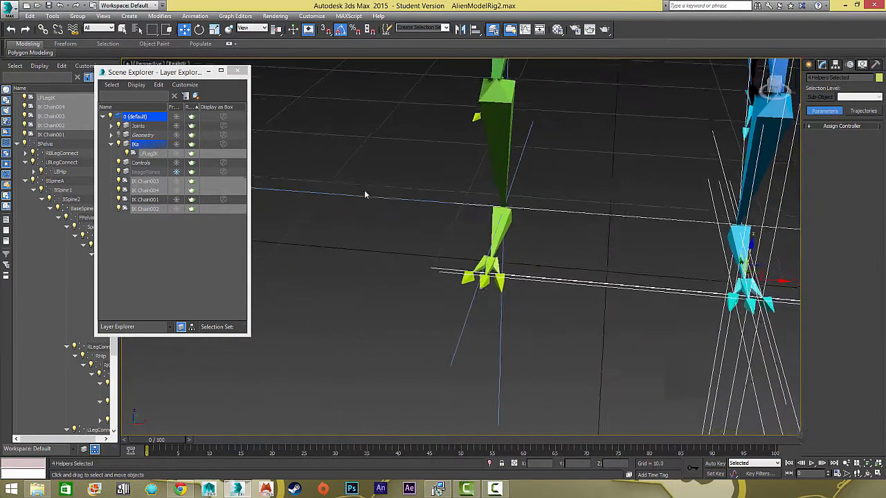
pyautogui.click(502, 241)
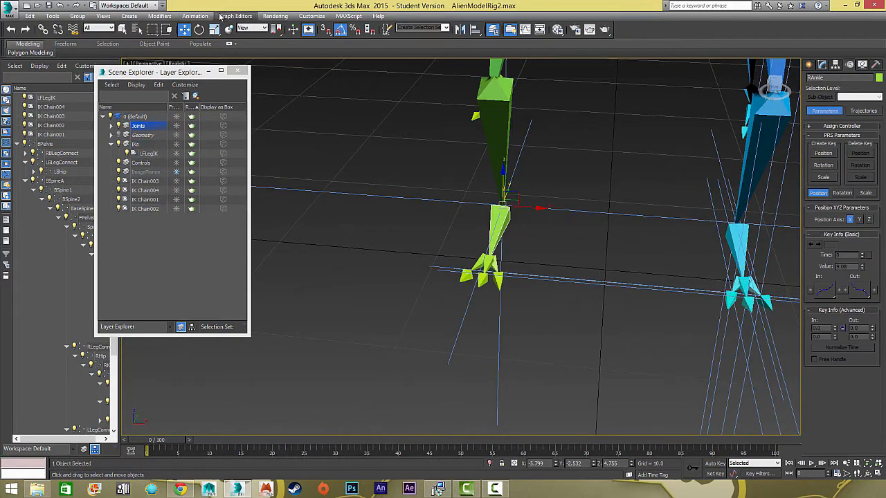
pyautogui.click(194, 16)
pyautogui.moveTo(261, 54)
pyautogui.click(325, 51)
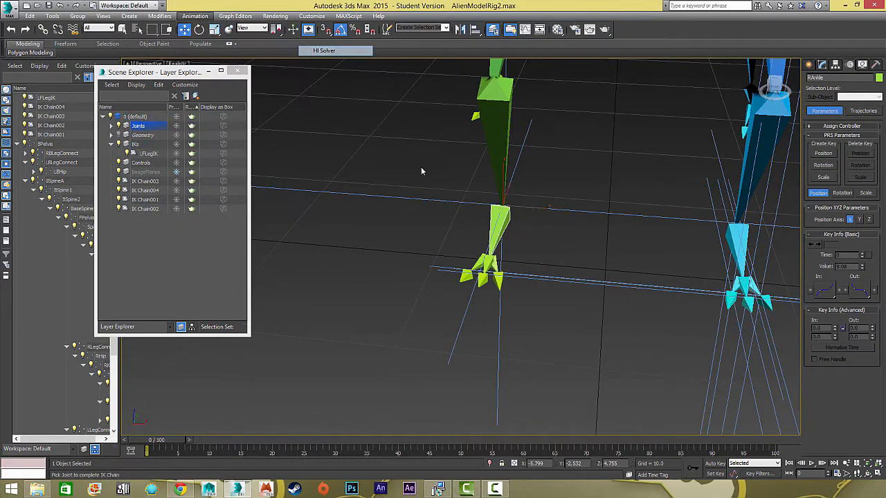
pyautogui.click(480, 283)
# Step: Create an HI Solver IK chain from RToeLittle1 to the tip bone of the right front foot's little toe
pyautogui.keyDown('alt'); pyautogui.moveTo(477, 277); pyautogui.dragTo(498, 239, button='middle'); pyautogui.keyUp('alt')
pyautogui.click(465, 261)
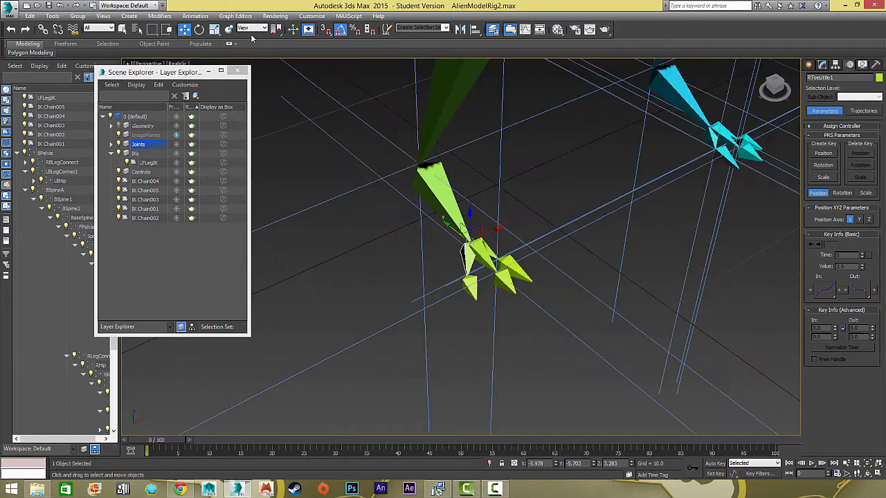
pyautogui.click(195, 16)
pyautogui.moveTo(262, 52)
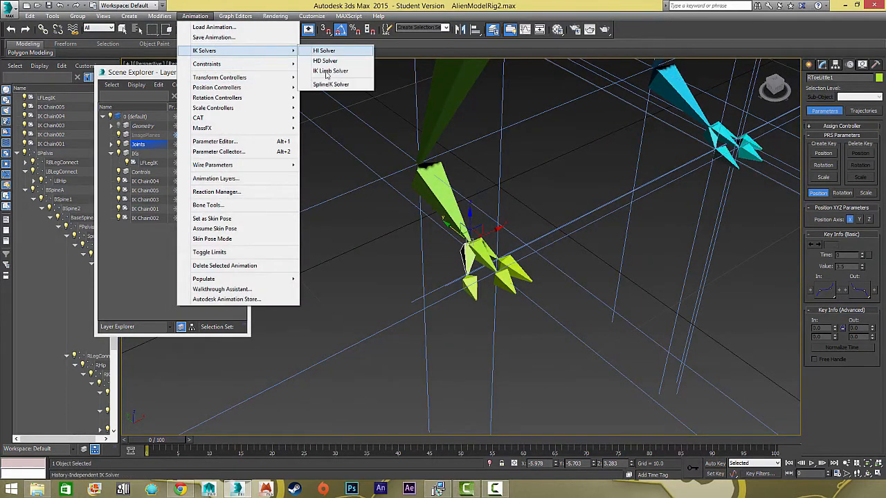
pyautogui.click(325, 49)
pyautogui.click(471, 289)
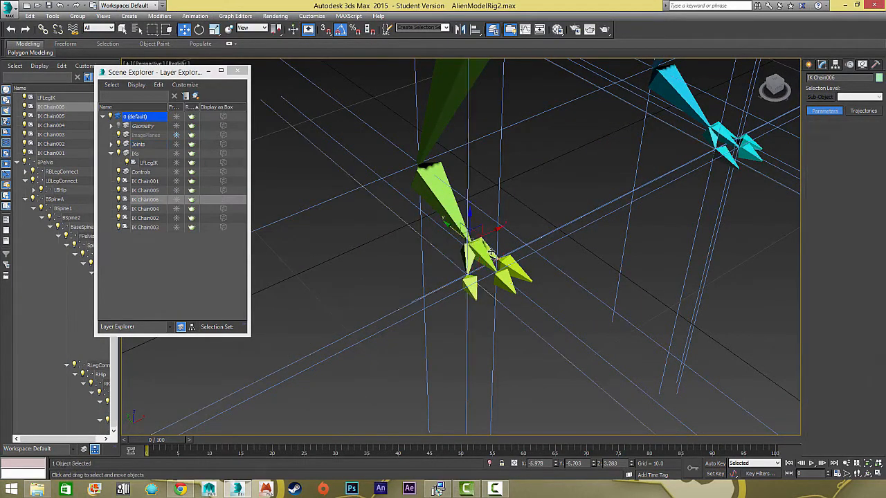
# Step: Create an HI Solver IK chain from RToeBig1 to the tip bone of the right front foot's big toe
pyautogui.click(191, 17)
pyautogui.moveTo(262, 51)
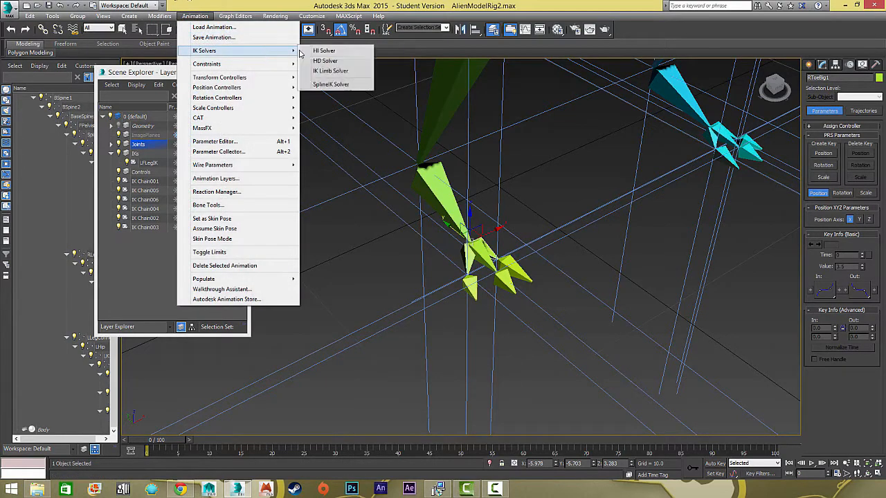
pyautogui.click(326, 48)
pyautogui.click(522, 273)
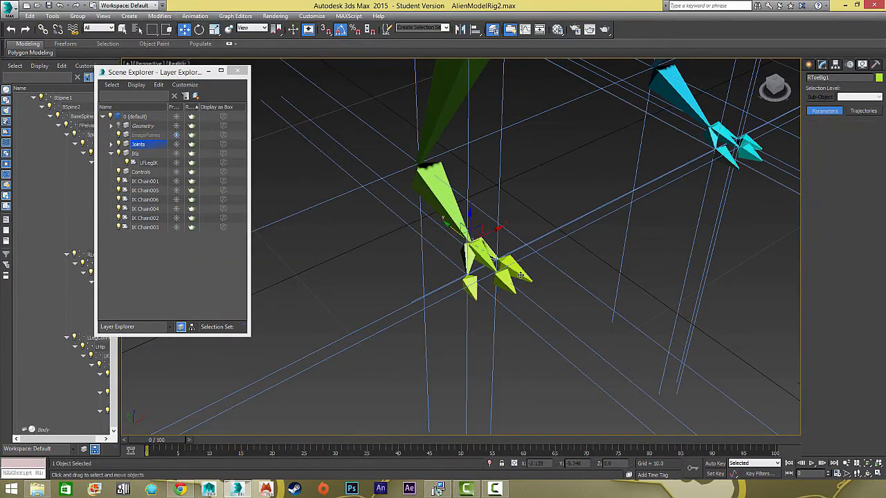
pyautogui.keyDown('alt'); pyautogui.moveTo(523, 274); pyautogui.dragTo(248, 185, button='middle'); pyautogui.keyUp('alt')
pyautogui.scroll(-5, 407, 233)
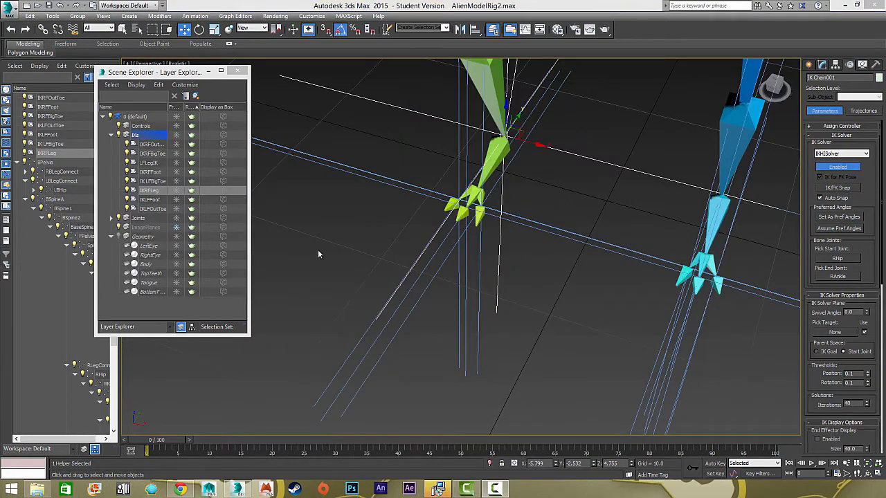
# Step: Sort the layer list by name and widen its Name column so the full IK handle names fit
pyautogui.keyDown('alt'); pyautogui.moveTo(496, 269); pyautogui.dragTo(470, 262, button='middle'); pyautogui.keyUp('alt')
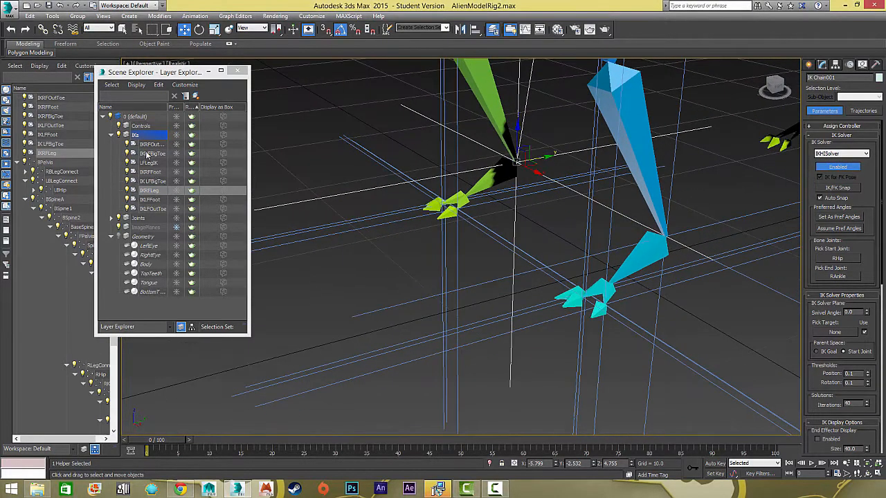
pyautogui.click(166, 107)
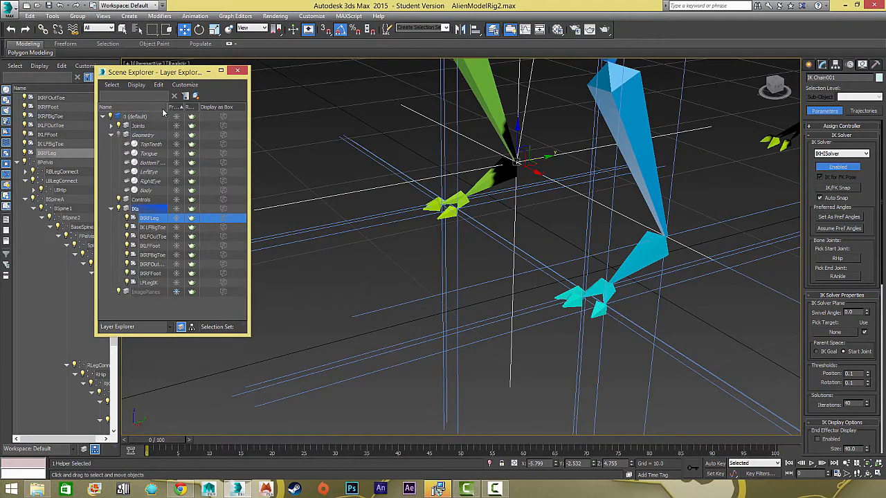
pyautogui.click(163, 109)
pyautogui.moveTo(168, 107); pyautogui.dragTo(208, 107)
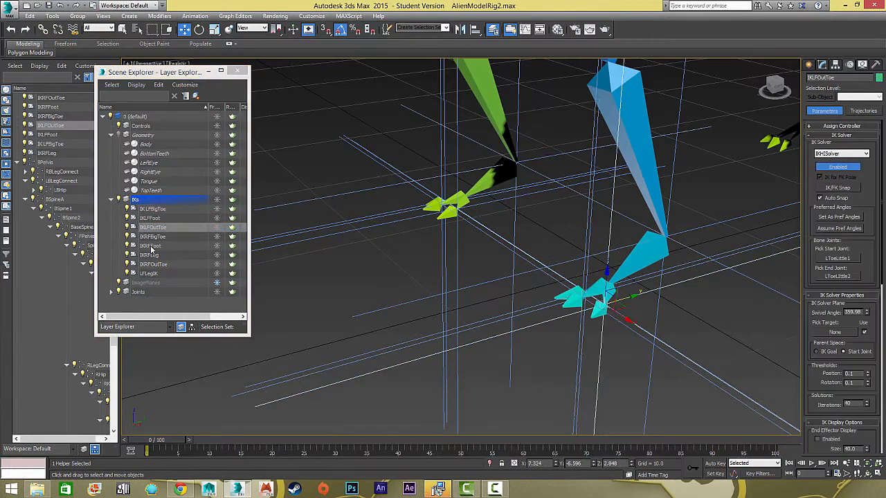
# Step: Check the handle naming by selecting IKRFFoot, IKLFBigToe, IKLFFoot and IKLFOutToe in turn
pyautogui.click(138, 246)
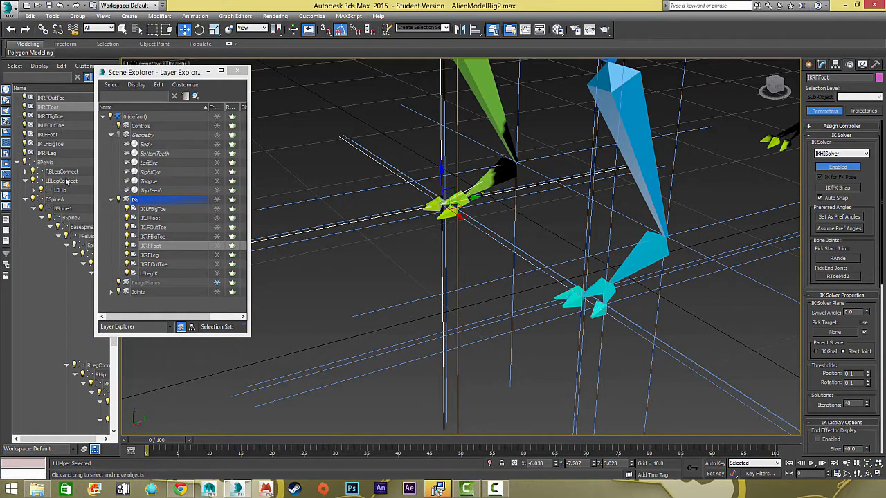
pyautogui.click(155, 210)
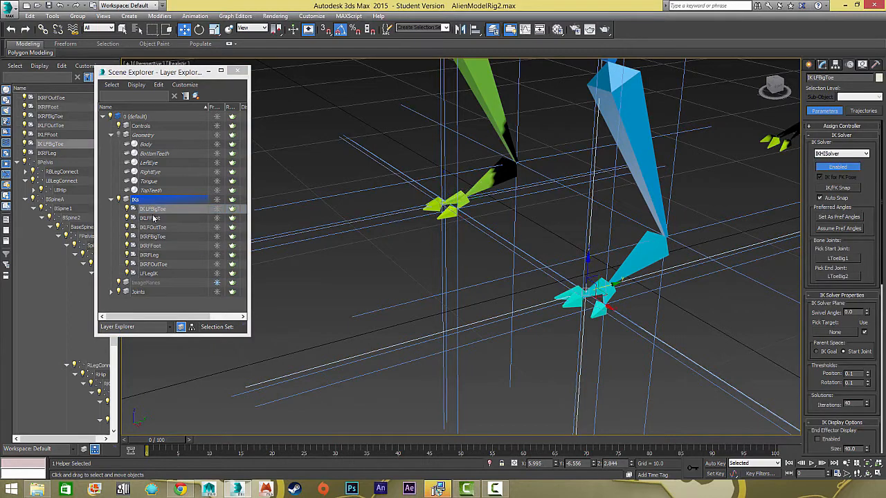
pyautogui.click(150, 218)
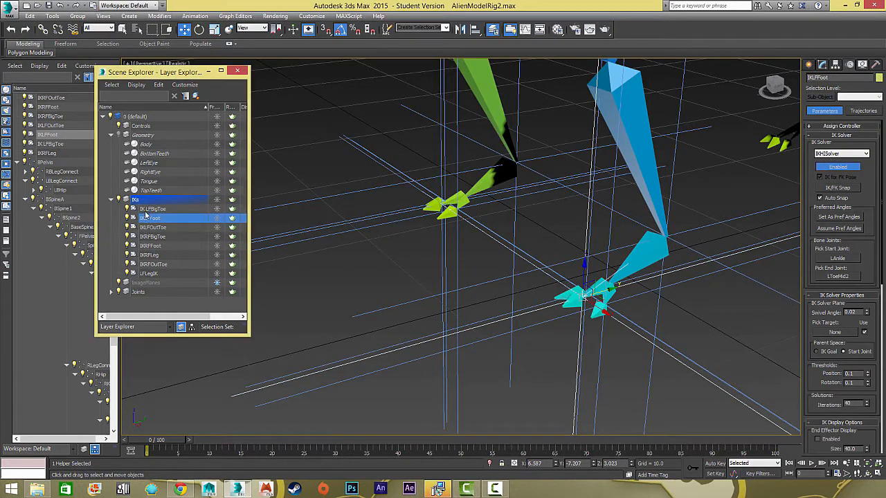
pyautogui.click(154, 210)
pyautogui.click(148, 227)
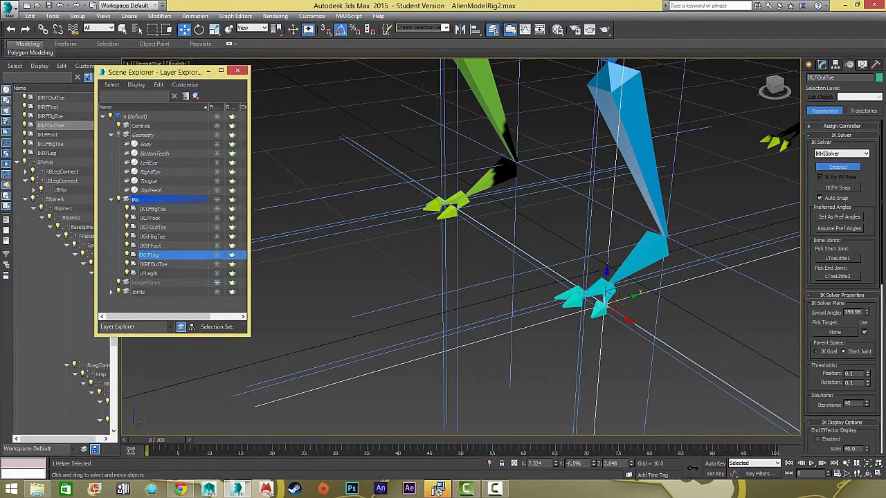
# Step: Rename the LFLegIK handle in the IKs layer as IKLFLeg
pyautogui.click(146, 274)
pyautogui.click(147, 273)
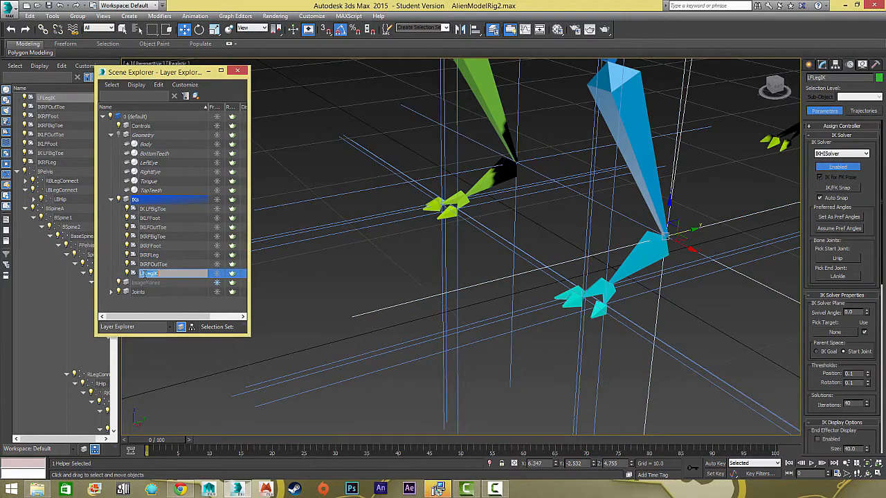
pyautogui.click(164, 274)
pyautogui.press('Return')
# Step: Create an HI Solver IK chain from LBHip to LBAnkleSupport on the left back leg and try moving its handle
pyautogui.moveTo(464, 267)
pyautogui.keyDown('alt'); pyautogui.mouseDown(button='middle')
pyautogui.moveTo(474, 263)
pyautogui.moveTo(475, 245)
pyautogui.moveTo(456, 255)
pyautogui.mouseUp(button='middle'); pyautogui.keyUp('alt')
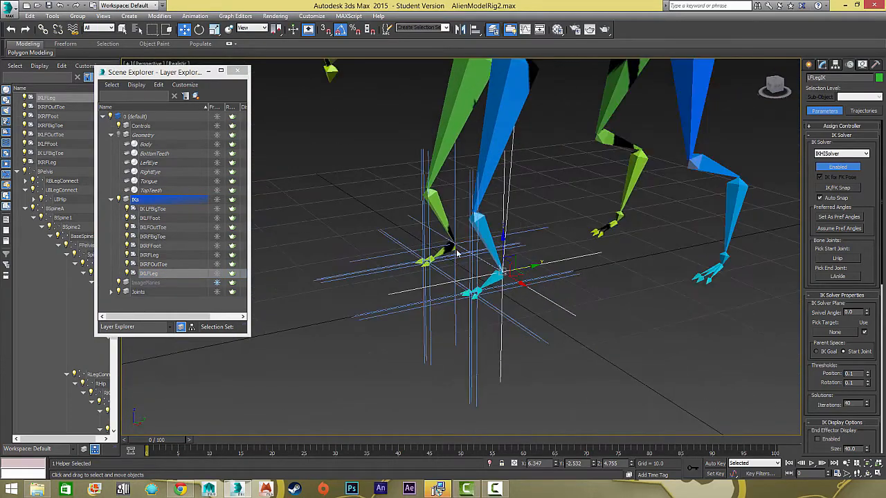
pyautogui.keyDown('alt'); pyautogui.moveTo(578, 193); pyautogui.dragTo(553, 119, button='middle'); pyautogui.keyUp('alt')
pyautogui.scroll(-4, 609, 222)
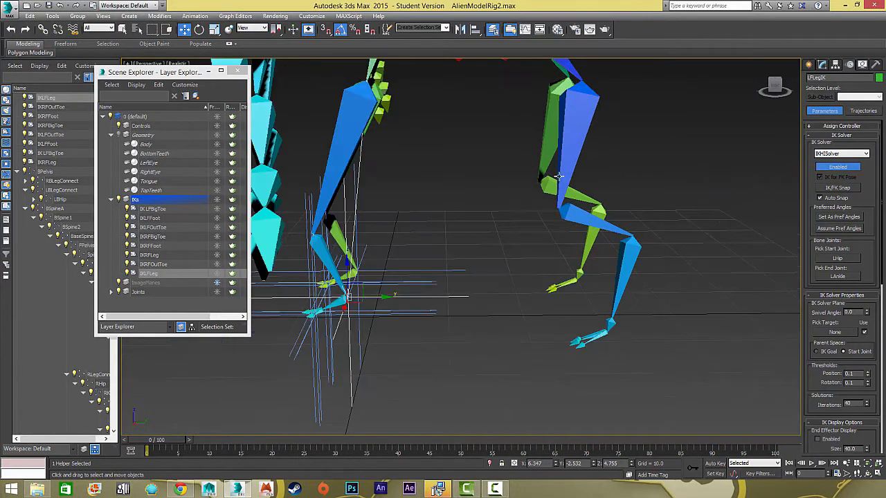
pyautogui.click(564, 156)
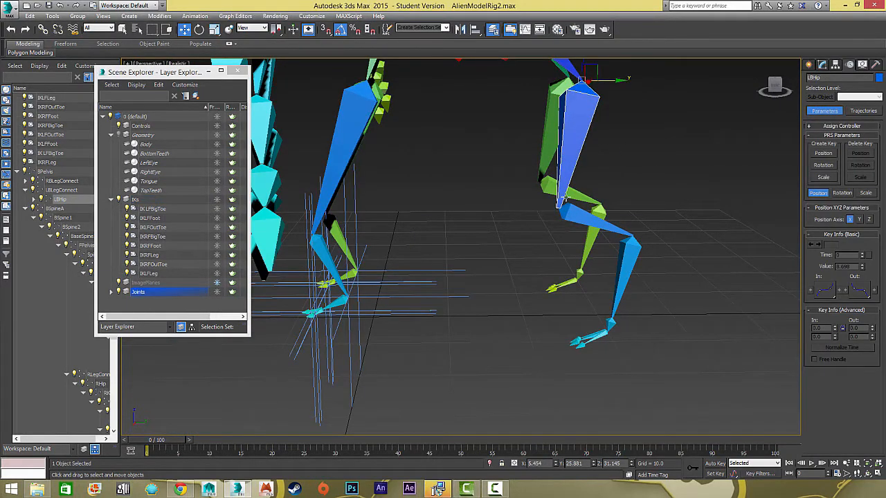
pyautogui.click(625, 259)
pyautogui.click(575, 166)
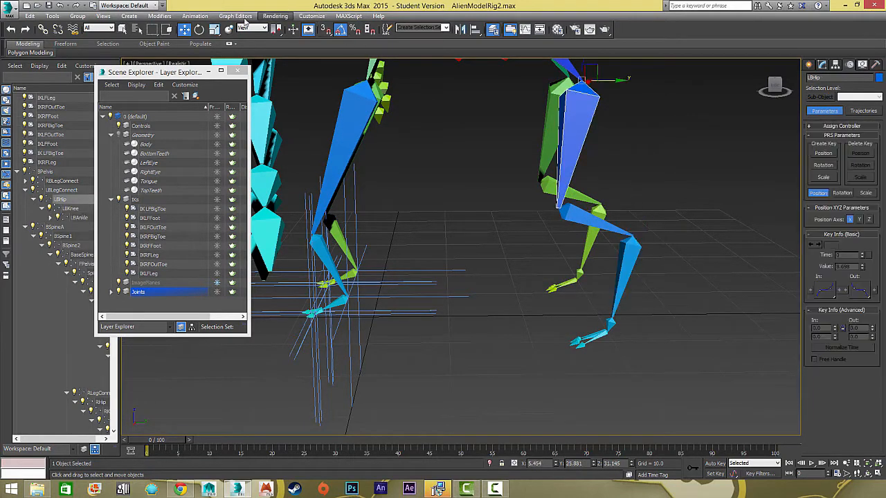
pyautogui.click(195, 16)
pyautogui.moveTo(238, 55)
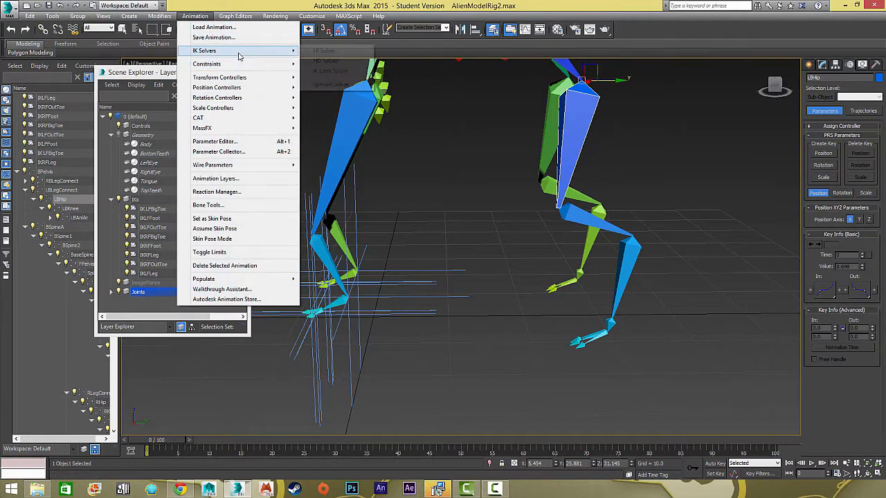
pyautogui.click(319, 52)
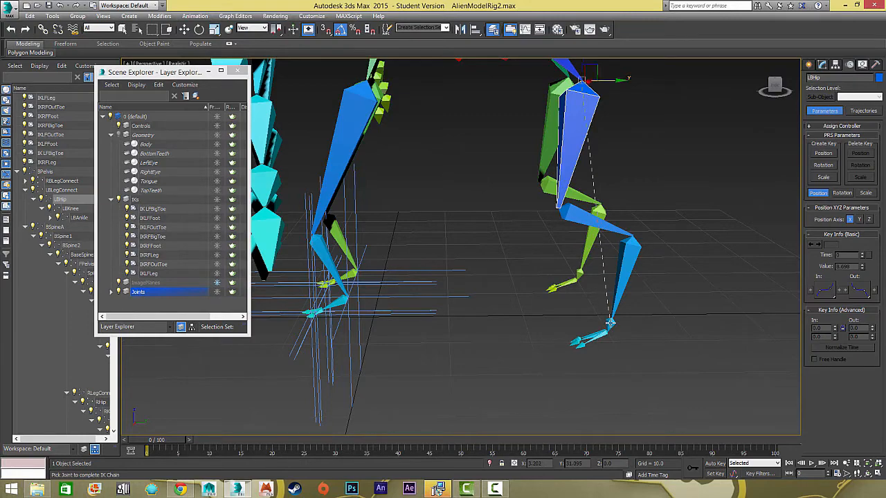
pyautogui.click(609, 321)
pyautogui.keyDown('alt'); pyautogui.moveTo(610, 322); pyautogui.dragTo(569, 286, button='middle'); pyautogui.keyUp('alt')
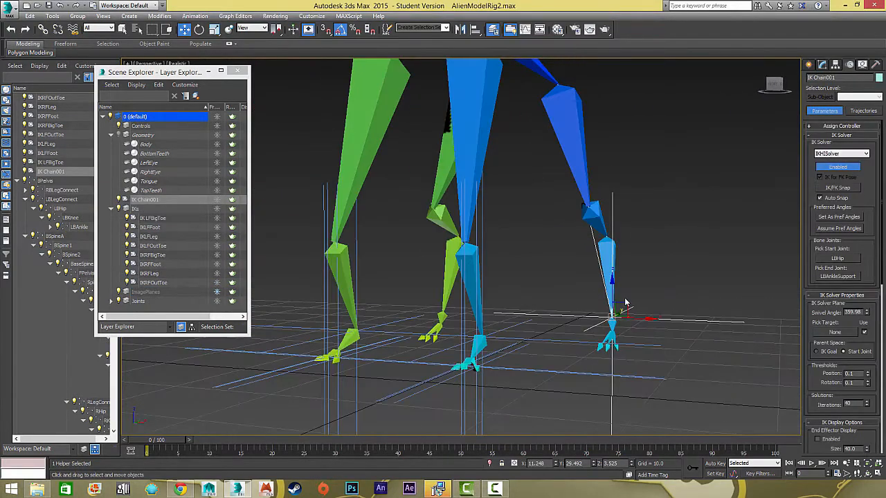
pyautogui.moveTo(624, 305); pyautogui.dragTo(632, 277)
# Step: Try an HI Solver IK chain from LBAnkleSupport to LBToeMid2 on the left back foot
pyautogui.scroll(-3, 632, 276)
pyautogui.keyDown('alt'); pyautogui.moveTo(632, 277); pyautogui.dragTo(479, 240, button='middle'); pyautogui.keyUp('alt')
pyautogui.scroll(5, 528, 264)
pyautogui.click(624, 276)
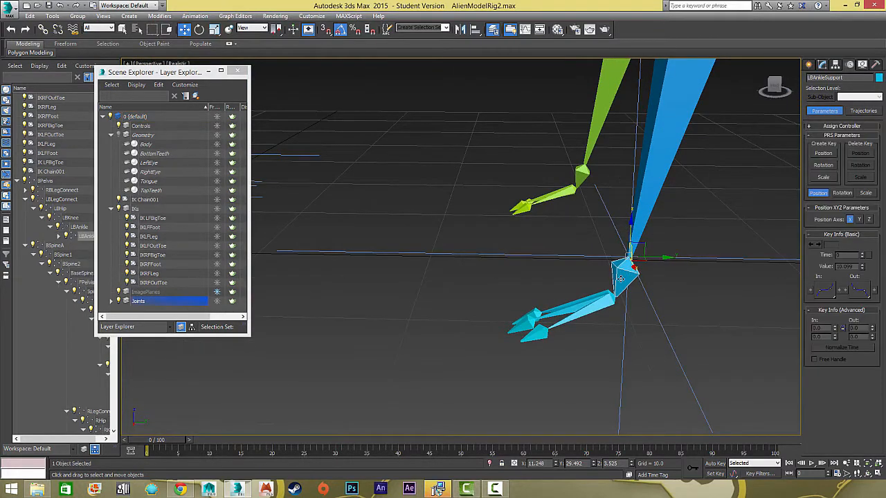
pyautogui.click(203, 17)
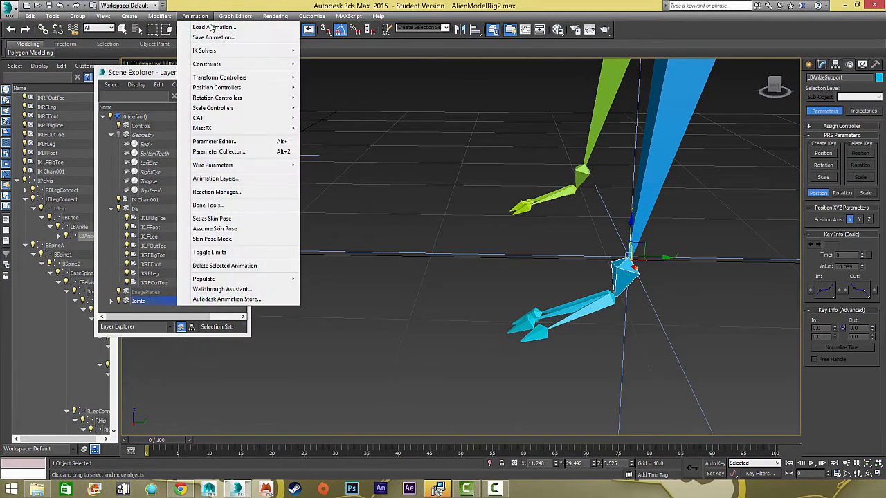
pyautogui.moveTo(277, 50)
pyautogui.click(323, 55)
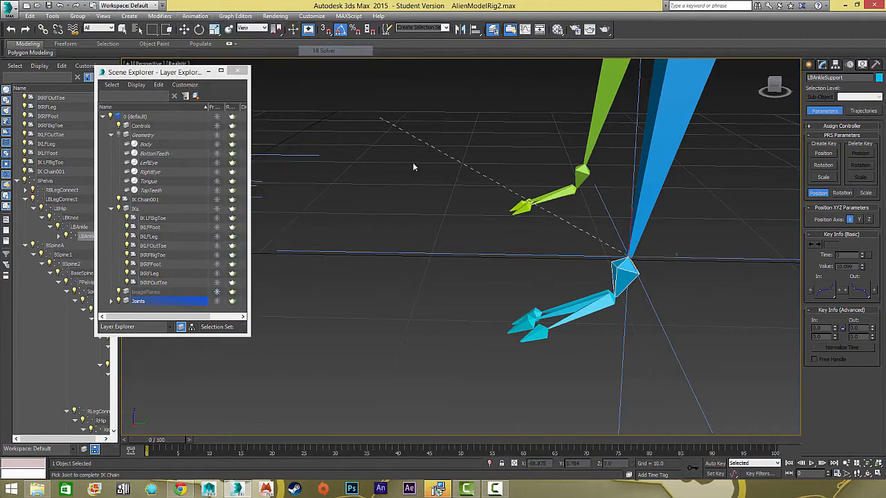
pyautogui.click(515, 332)
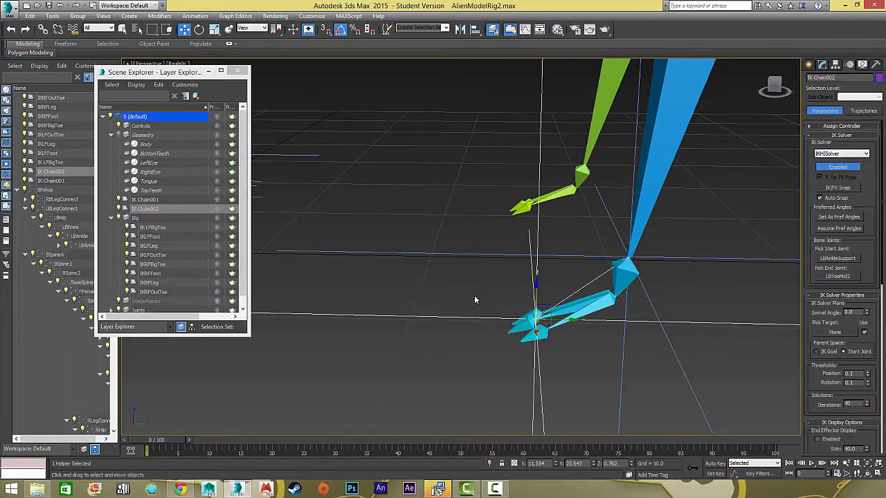
# Step: Rotate the left back foot's toe tip bones LBToeMid2, LBToeBig2 (-10° about X) and LBToeLittle2
pyautogui.keyDown('alt'); pyautogui.moveTo(475, 300); pyautogui.dragTo(542, 254, button='middle'); pyautogui.keyUp('alt')
pyautogui.click(526, 302)
pyautogui.press('e')
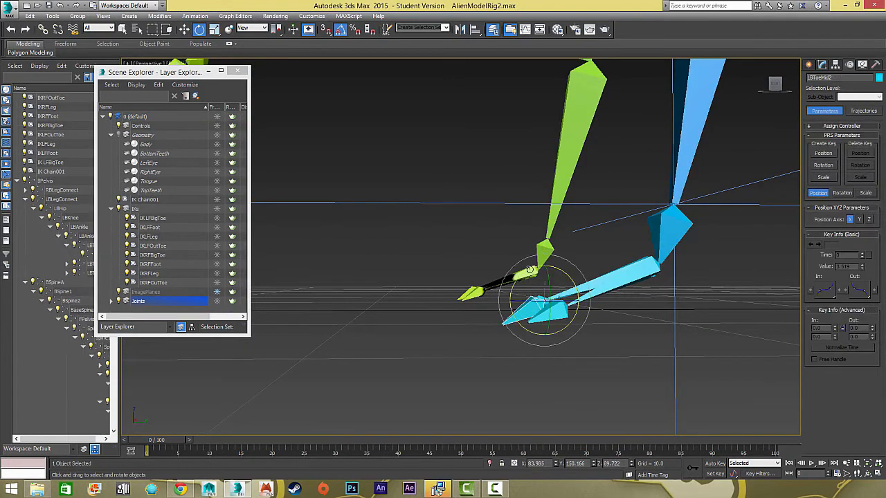
pyautogui.moveTo(533, 268); pyautogui.dragTo(532, 267)
pyautogui.keyDown('alt'); pyautogui.moveTo(527, 269); pyautogui.dragTo(551, 291, button='middle'); pyautogui.keyUp('alt')
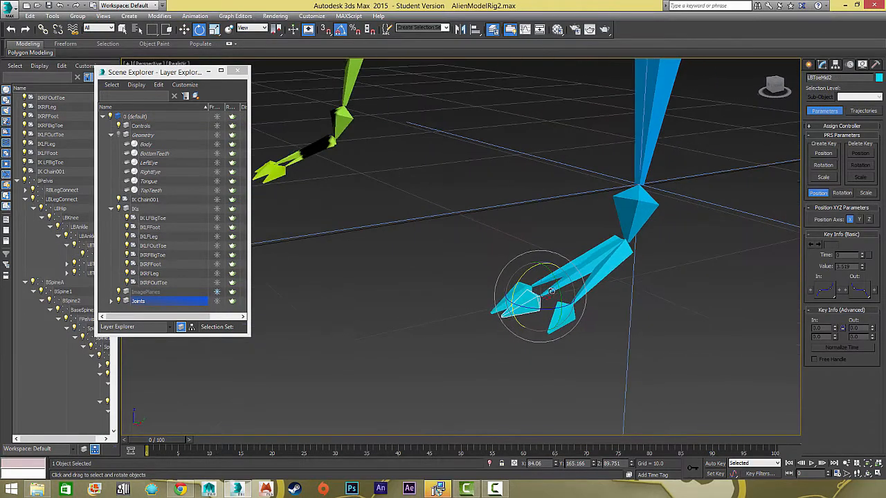
pyautogui.click(503, 292)
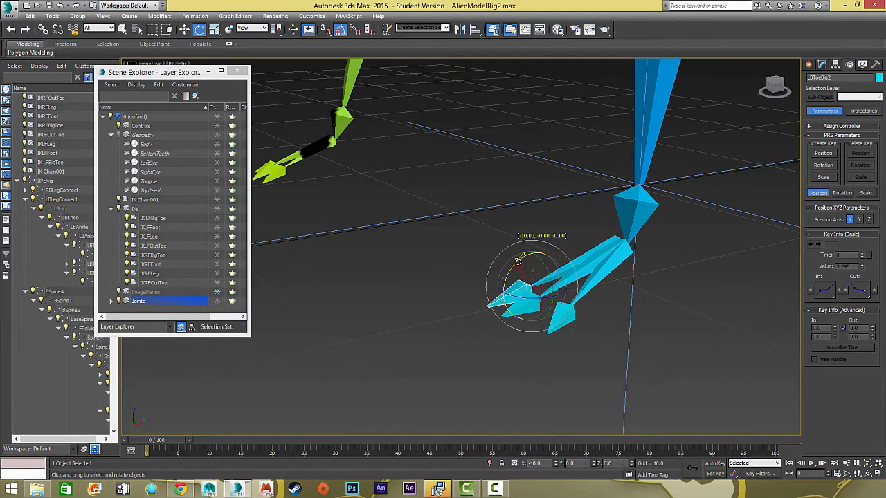
pyautogui.click(559, 306)
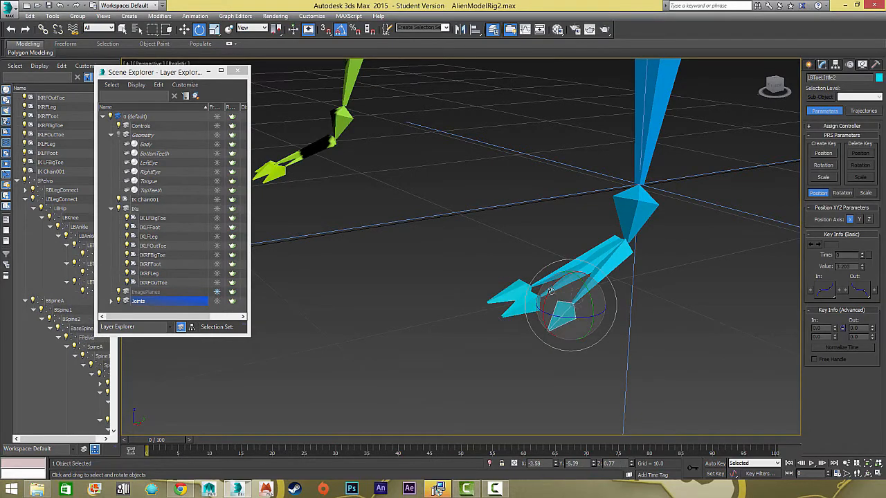
# Step: Rotate the right back foot's toe tip bones about X, including RBToeBig2 by -5° and RBToeLittle2 by -10°
pyautogui.click(280, 173)
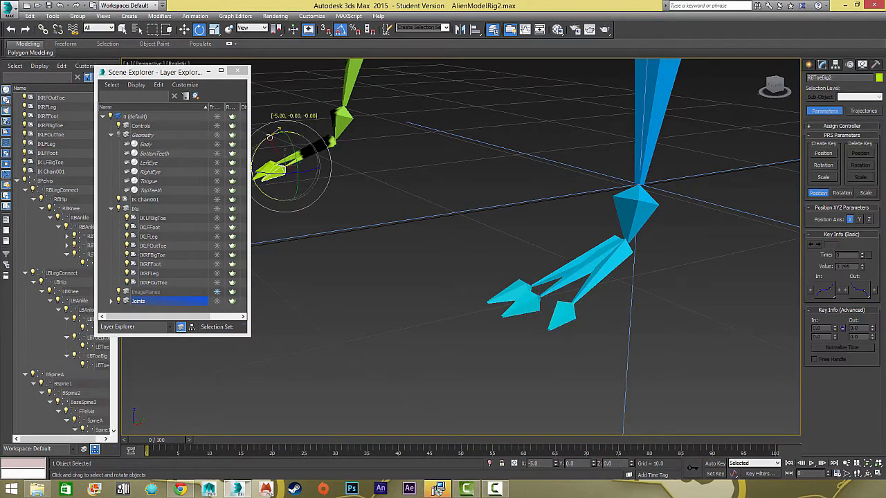
pyautogui.click(268, 184)
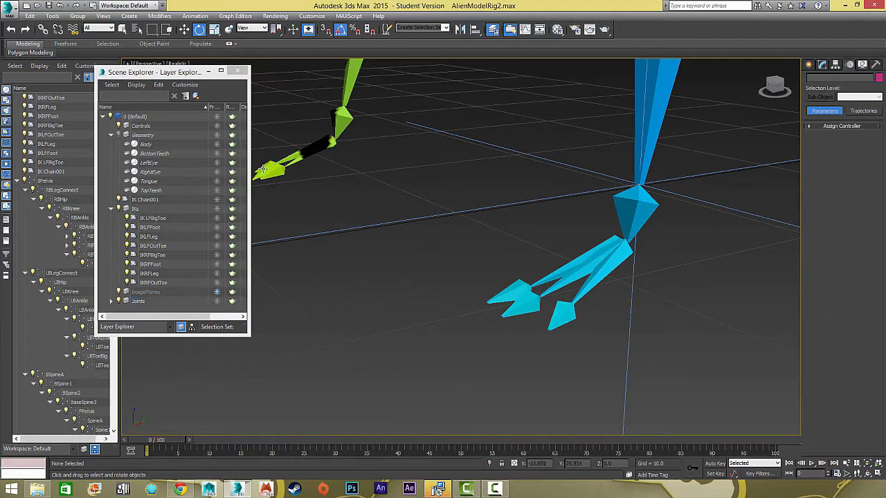
pyautogui.click(262, 169)
pyautogui.click(294, 242)
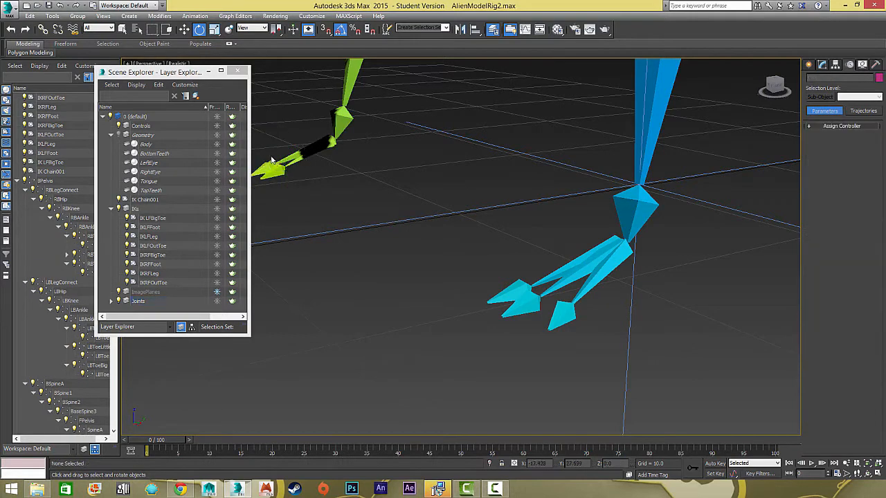
pyautogui.click(271, 160)
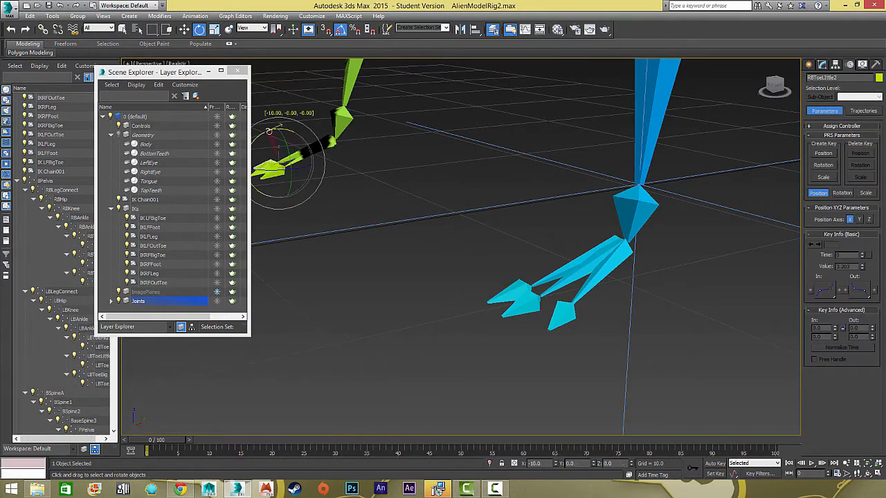
# Step: Create an HI Solver IK chain from LBAnkleSupport to the middle toe tip LBToeMid2 on the left back foot
pyautogui.click(626, 211)
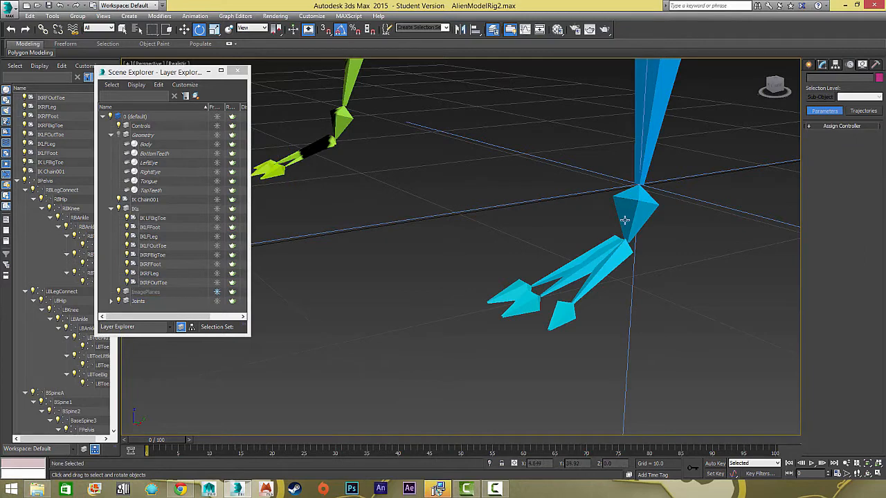
pyautogui.click(195, 16)
pyautogui.moveTo(246, 52)
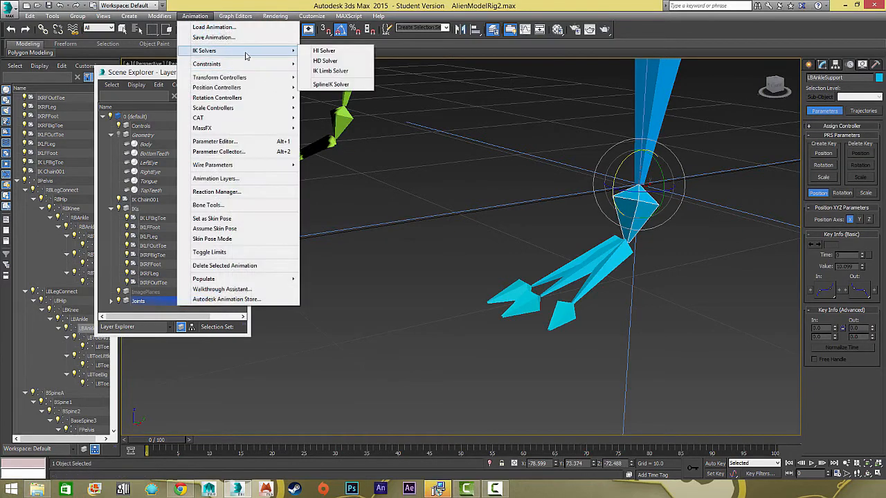
pyautogui.click(324, 51)
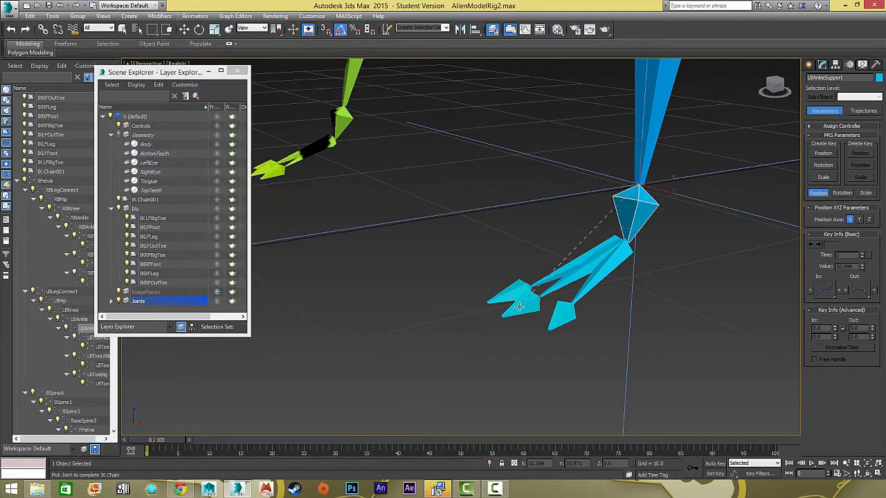
pyautogui.click(537, 287)
pyautogui.moveTo(541, 268); pyautogui.dragTo(522, 291)
pyautogui.moveTo(522, 289)
pyautogui.keyDown('alt'); pyautogui.mouseDown(button='middle')
pyautogui.moveTo(488, 274)
pyautogui.moveTo(530, 299)
pyautogui.mouseUp(button='middle'); pyautogui.keyUp('alt')
# Step: Create an HI Solver IK chain from LBToeLittle to LBToeLittle2 on the left back foot
pyautogui.click(589, 289)
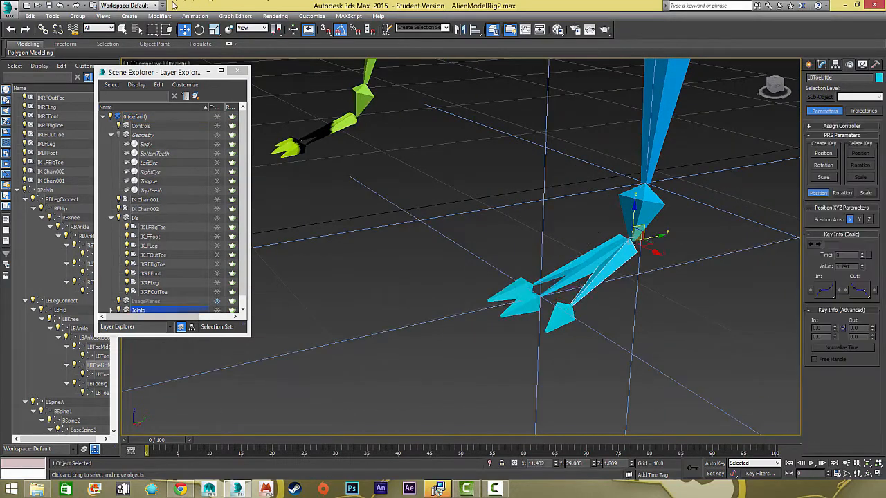
pyautogui.click(195, 16)
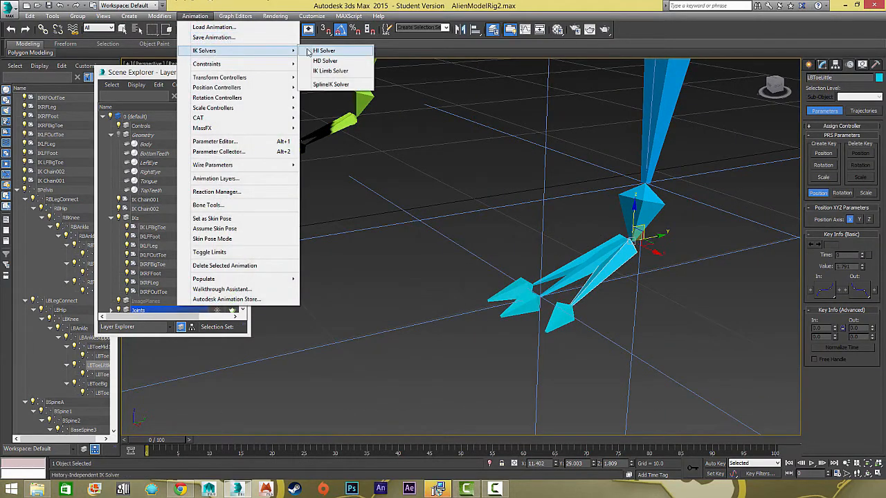
pyautogui.click(325, 51)
pyautogui.click(572, 299)
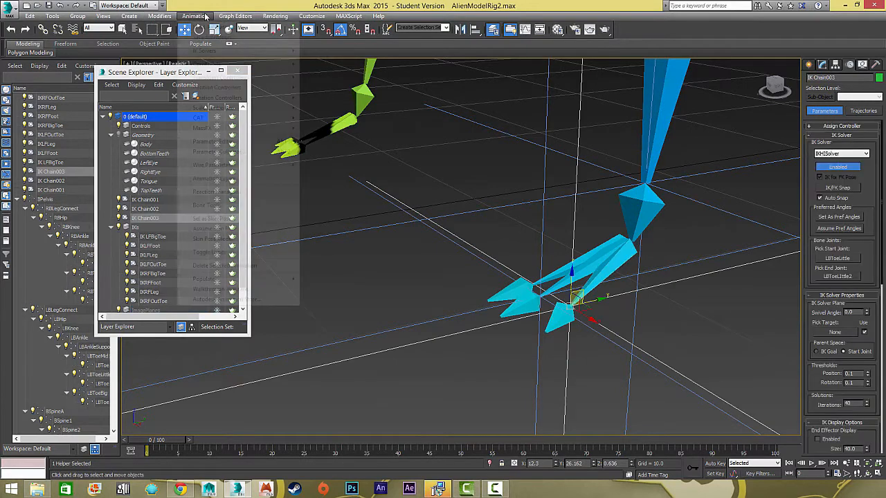
# Step: Create an HI Solver IK chain from LBToeBig to LBToeBig2 on the left back foot
pyautogui.click(194, 16)
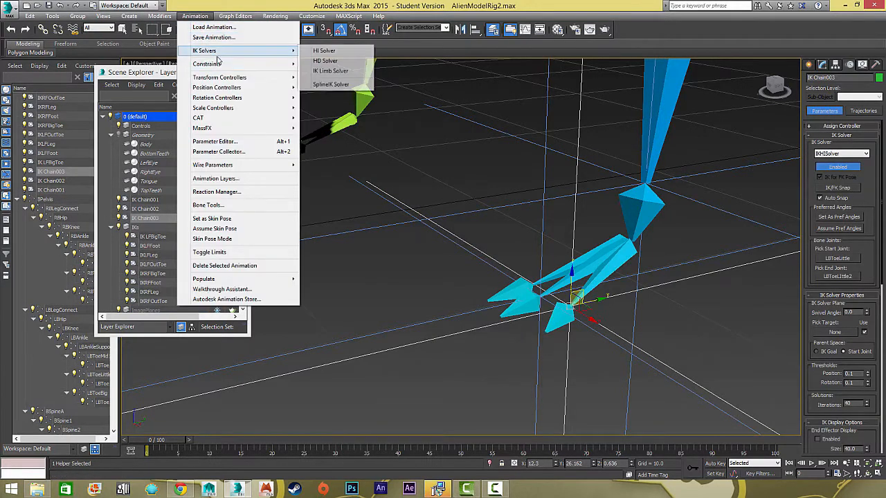
pyautogui.click(556, 268)
pyautogui.click(555, 270)
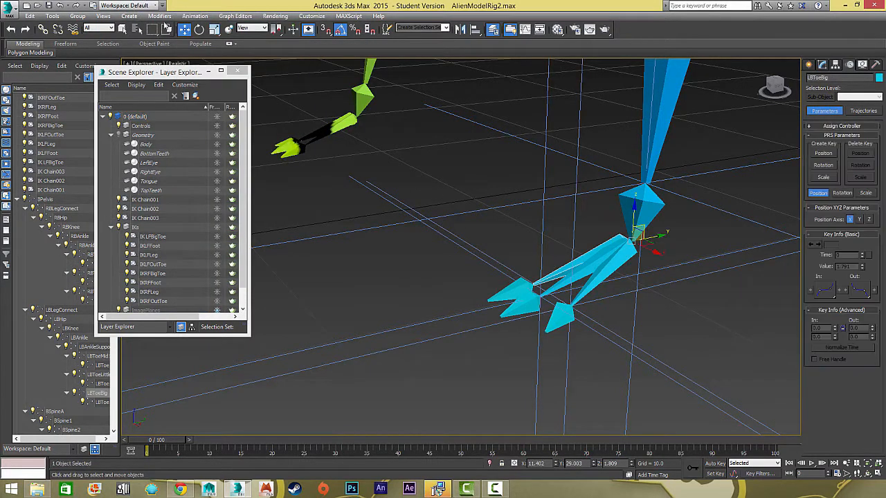
pyautogui.click(194, 16)
pyautogui.moveTo(278, 52)
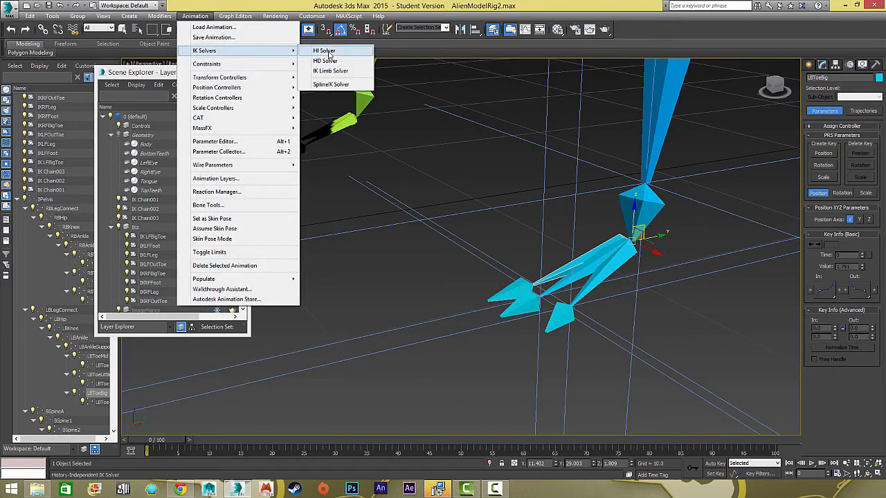
pyautogui.click(324, 51)
pyautogui.click(495, 293)
# Step: Create an HI Solver IK chain from RBHip to RBAnkleSupport on the right back leg
pyautogui.keyDown('alt'); pyautogui.moveTo(377, 257); pyautogui.dragTo(595, 276, button='middle'); pyautogui.keyUp('alt')
pyautogui.scroll(-4, 393, 261)
pyautogui.scroll(5, 509, 306)
pyautogui.scroll(-8, 510, 309)
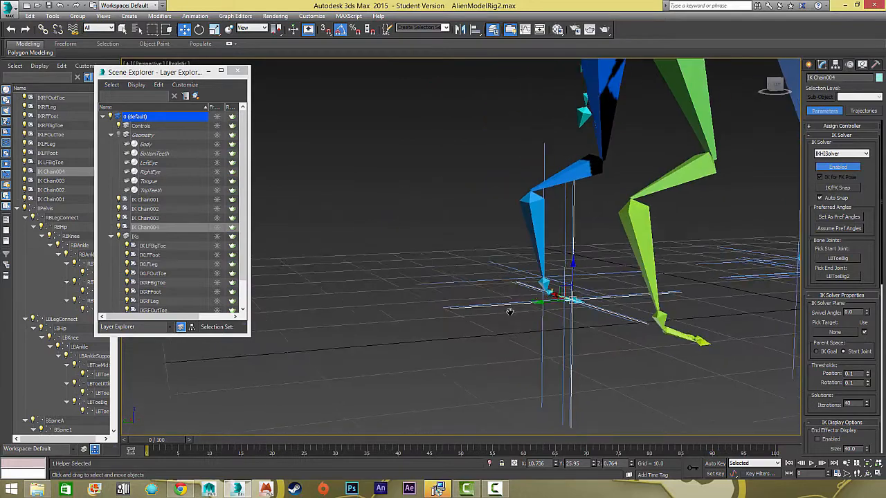
pyautogui.keyDown('alt'); pyautogui.moveTo(510, 309); pyautogui.dragTo(445, 110, button='middle'); pyautogui.keyUp('alt')
pyautogui.click(469, 116)
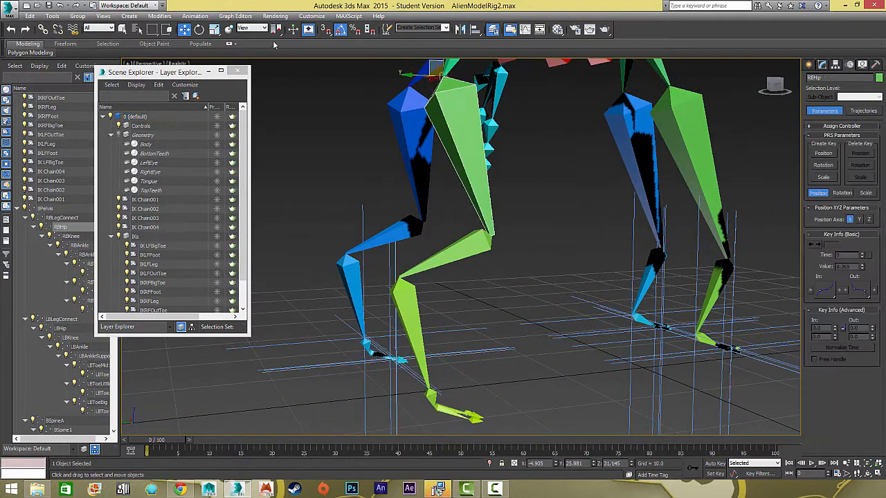
pyautogui.click(197, 18)
pyautogui.moveTo(241, 50)
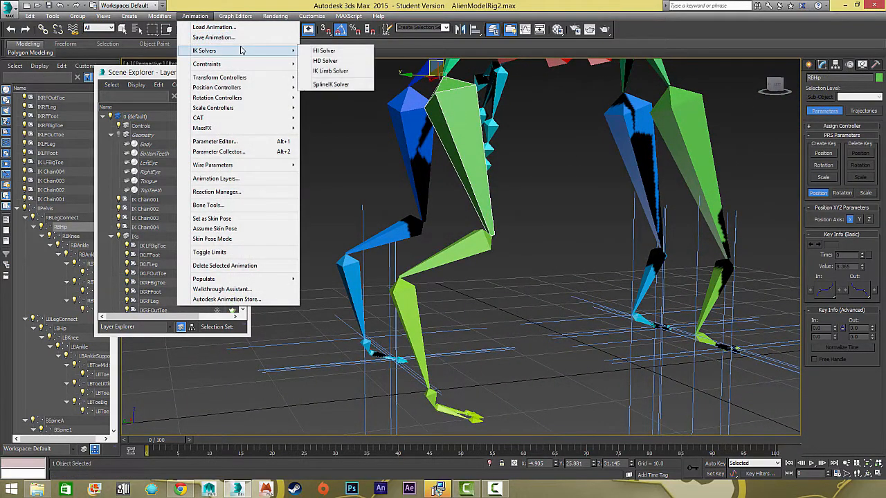
pyautogui.click(323, 51)
pyautogui.keyDown('alt'); pyautogui.moveTo(387, 373); pyautogui.dragTo(370, 291, button='middle'); pyautogui.keyUp('alt')
pyautogui.scroll(3, 402, 389)
pyautogui.click(408, 393)
pyautogui.scroll(2, 370, 291)
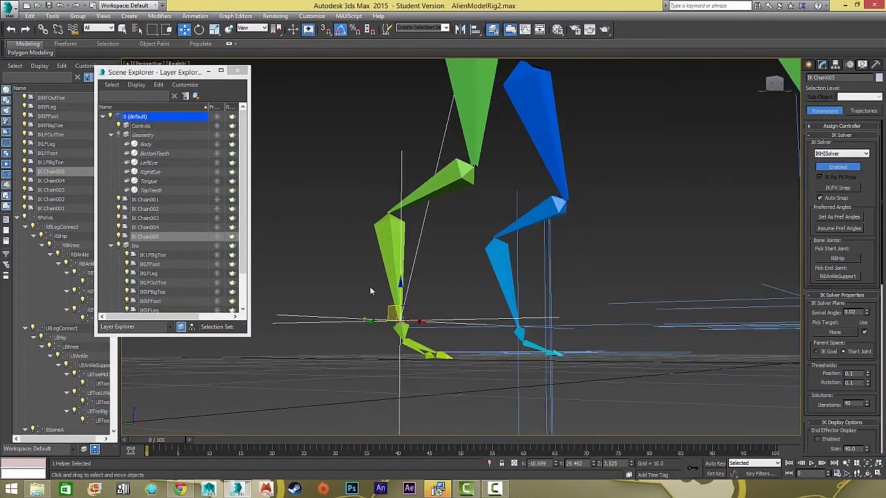
# Step: Create an HI Solver IK chain from RBAnkleSupport to the middle toe tip on the right back foot
pyautogui.click(397, 331)
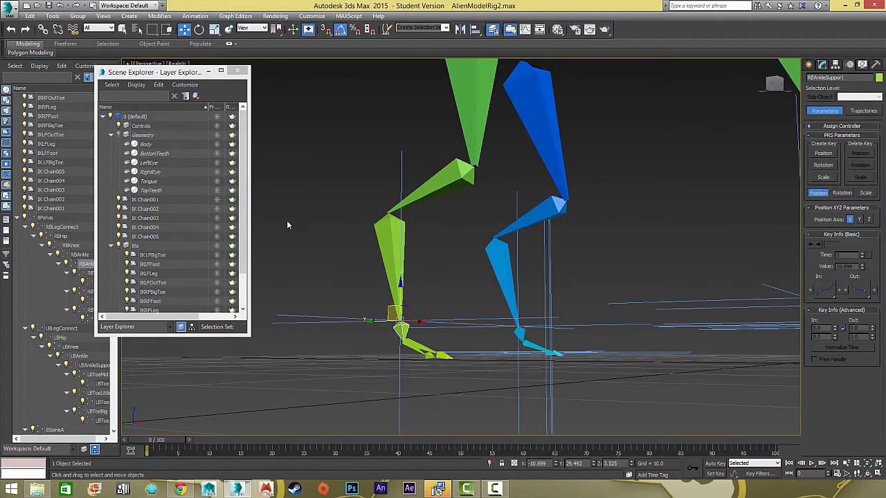
pyautogui.click(196, 16)
pyautogui.moveTo(277, 51)
pyautogui.click(324, 51)
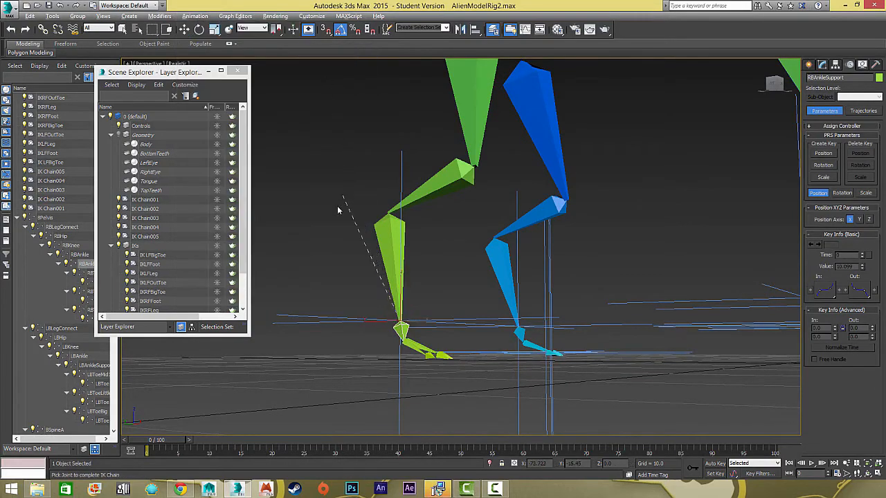
pyautogui.keyDown('alt'); pyautogui.moveTo(339, 210); pyautogui.dragTo(494, 322, button='middle'); pyautogui.keyUp('alt')
pyautogui.scroll(3, 494, 322)
pyautogui.click(509, 357)
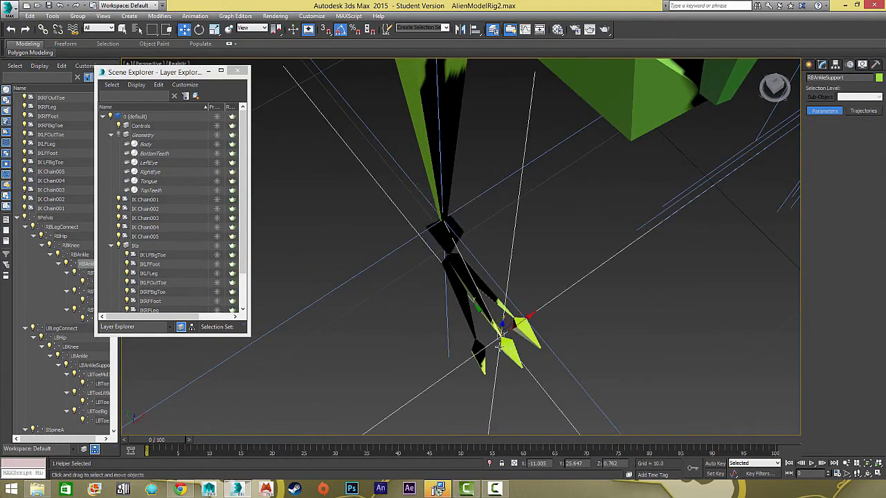
# Step: Create an HI Solver IK chain from RBToeBig to RBToeBig2 on the right back foot
pyautogui.click(467, 285)
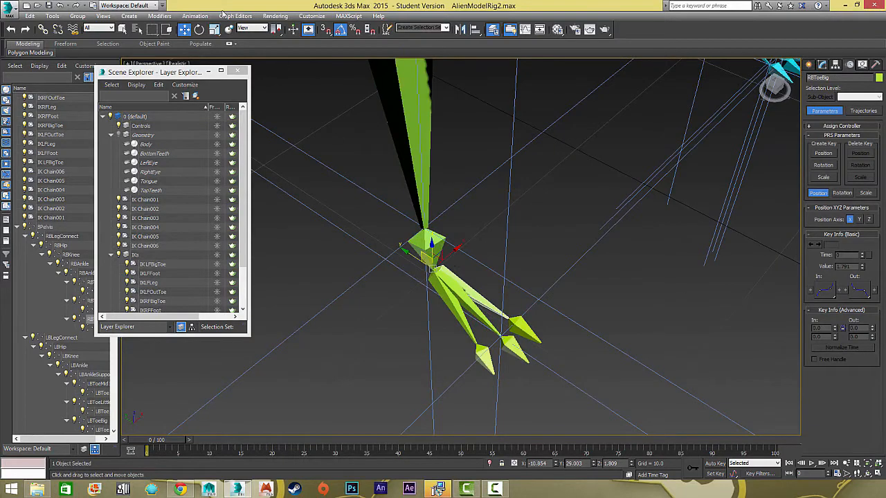
pyautogui.click(195, 16)
pyautogui.moveTo(252, 52)
pyautogui.click(326, 50)
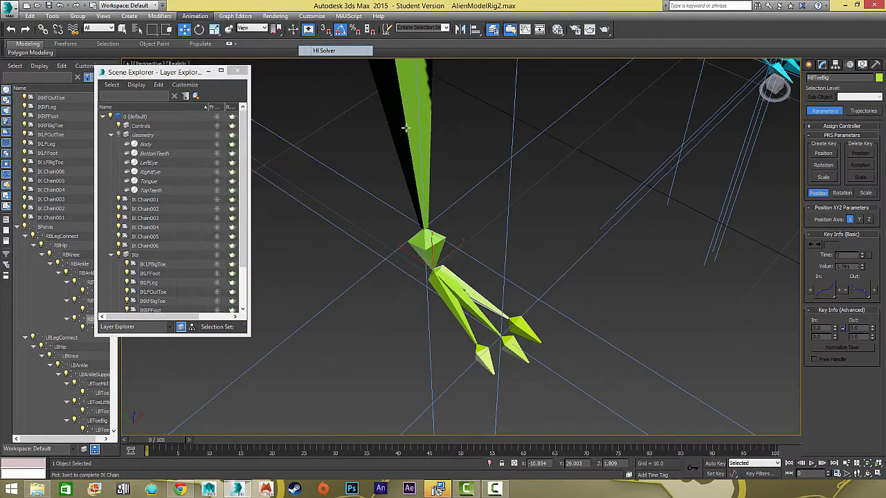
pyautogui.click(531, 331)
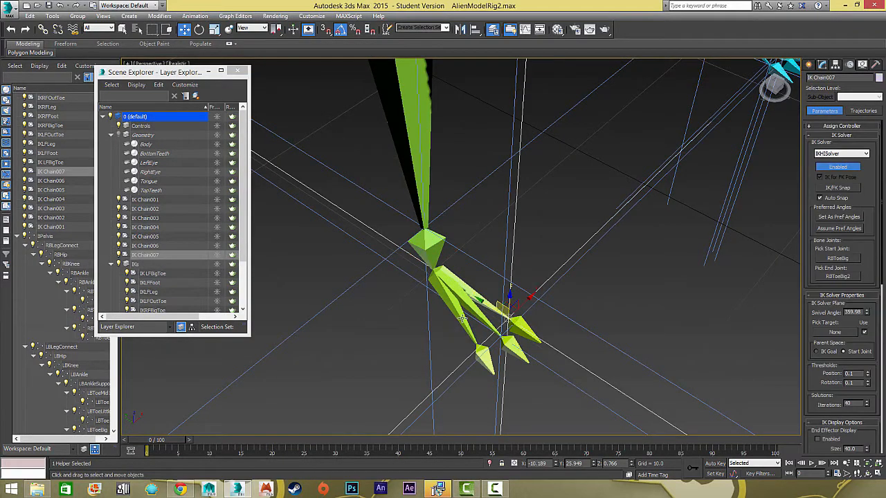
# Step: Create an HI Solver IK chain from RBToeLittle to RBToeLittle2 on the right back foot
pyautogui.click(461, 318)
pyautogui.click(196, 17)
pyautogui.moveTo(277, 51)
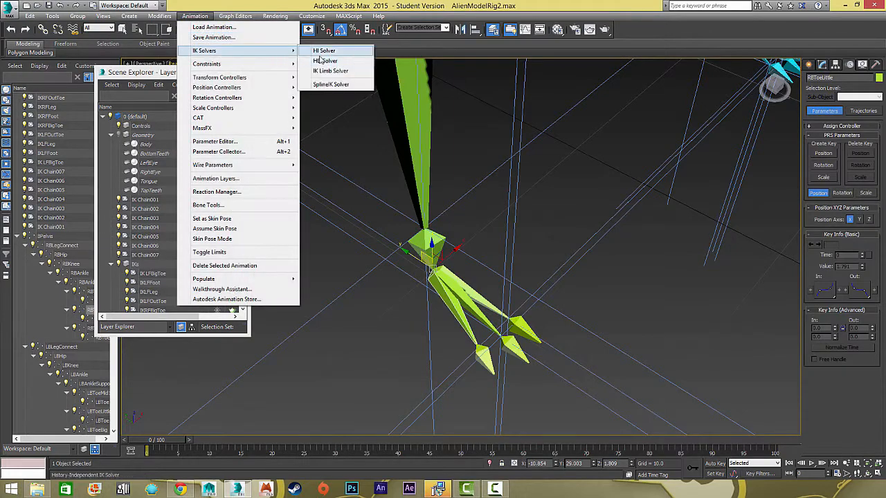
pyautogui.click(326, 52)
pyautogui.click(489, 370)
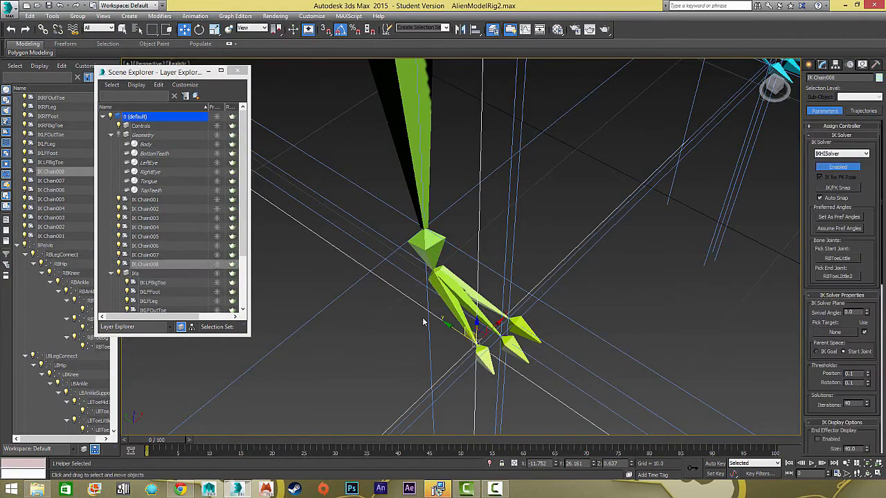
# Step: Try moving the eight back-leg IK handles together and the BPelvis bone to test the back legs
pyautogui.keyDown('alt'); pyautogui.moveTo(423, 321); pyautogui.dragTo(449, 332, button='middle'); pyautogui.keyUp('alt')
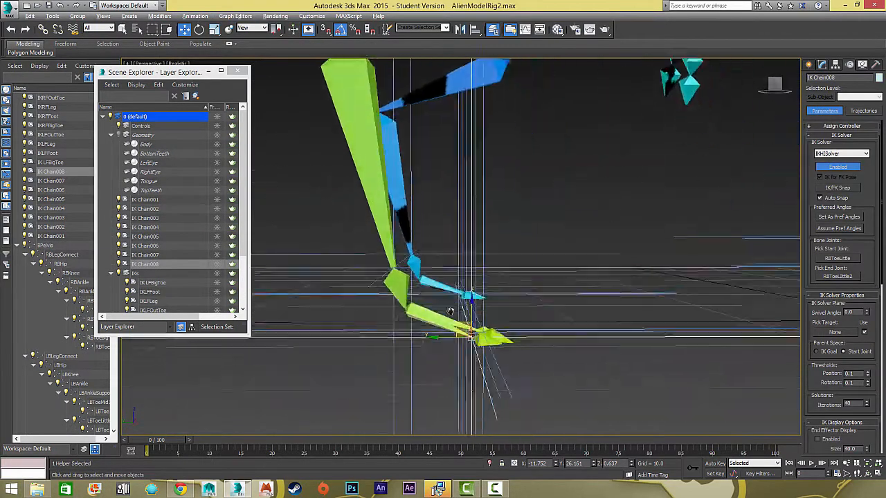
pyautogui.scroll(-5, 450, 332)
pyautogui.hotkey('ctrl', 'q')
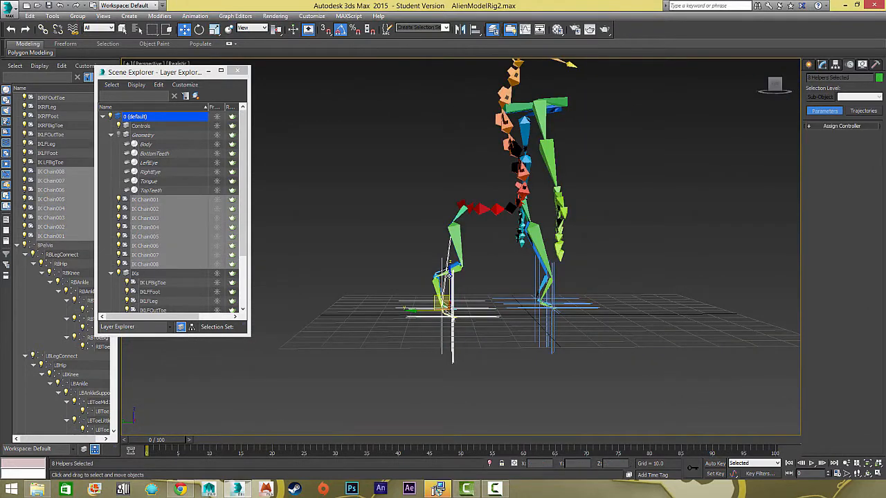
pyautogui.moveTo(429, 309)
pyautogui.mouseDown()
pyautogui.moveTo(429, 290)
pyautogui.moveTo(429, 306)
pyautogui.moveTo(428, 294)
pyautogui.moveTo(375, 296)
pyautogui.moveTo(476, 299)
pyautogui.moveTo(417, 308)
pyautogui.mouseUp()
pyautogui.click(462, 206)
pyautogui.keyDown('alt'); pyautogui.moveTo(461, 205); pyautogui.dragTo(440, 189, button='middle'); pyautogui.keyUp('alt')
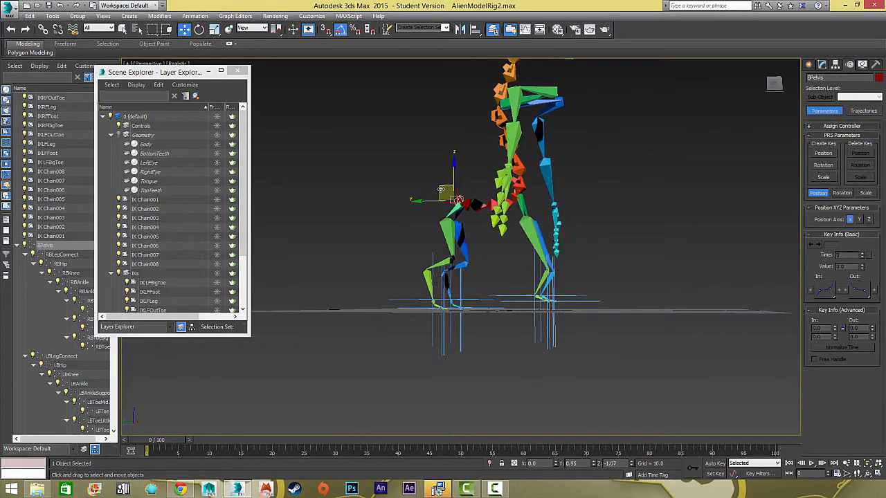
pyautogui.moveTo(440, 189); pyautogui.dragTo(474, 197)
# Step: Select all eight IK handles of the two back legs together
pyautogui.moveTo(387, 228); pyautogui.dragTo(512, 360)
pyautogui.keyDown('alt'); pyautogui.moveTo(512, 359); pyautogui.dragTo(450, 332, button='middle'); pyautogui.keyUp('alt')
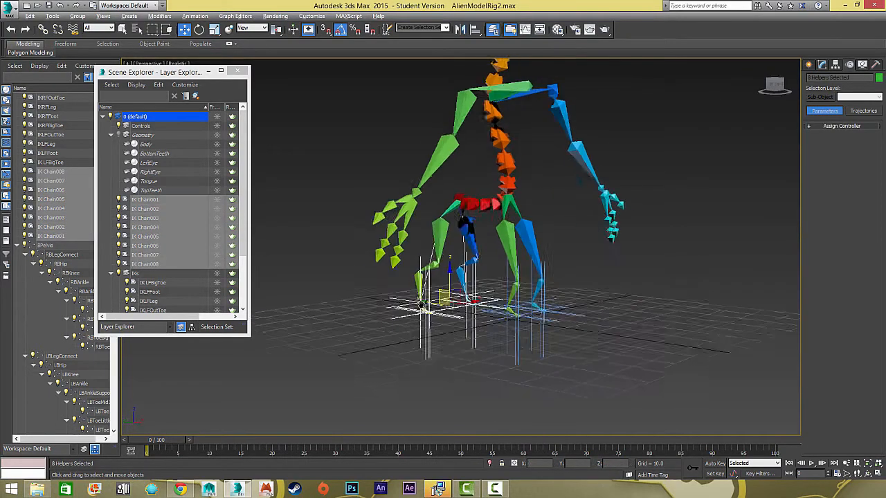
pyautogui.scroll(4, 434, 329)
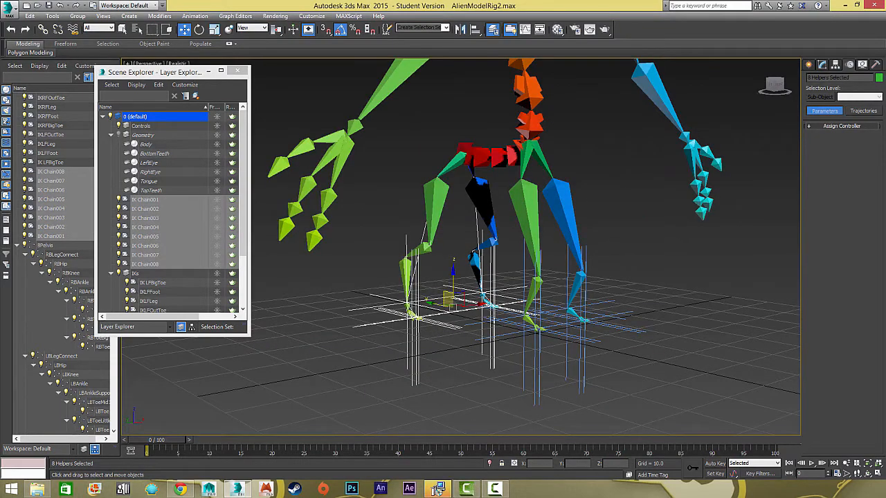
# Step: Review the named handles in the IKs layer, including IKRBBigToe and IKRBLeg, and collapse the layer
pyautogui.click(50, 162)
pyautogui.press('z')
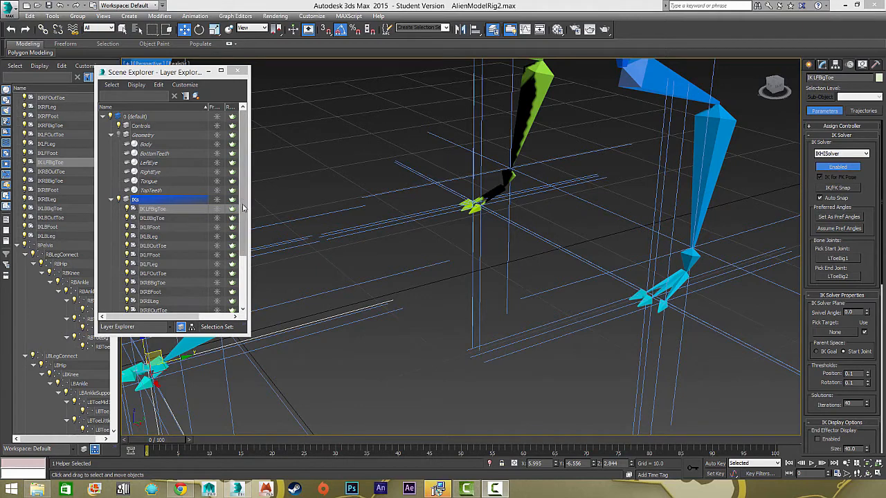
pyautogui.scroll(-2, 129, 169)
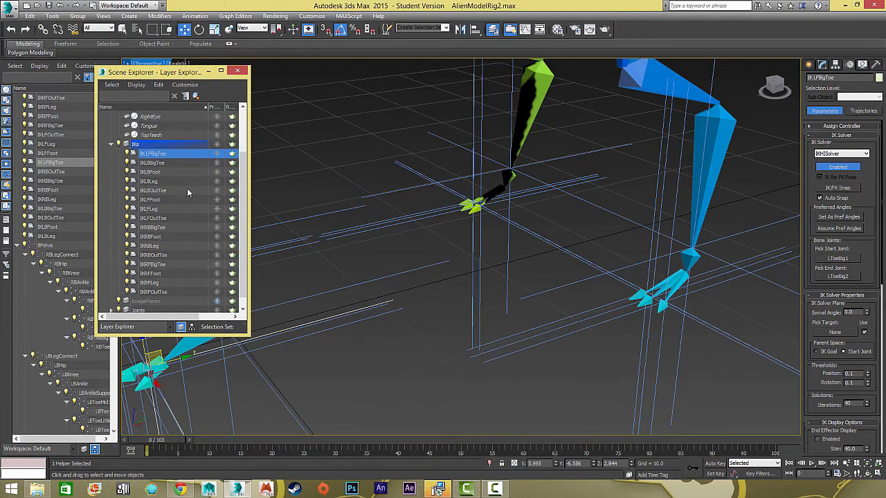
pyautogui.click(151, 237)
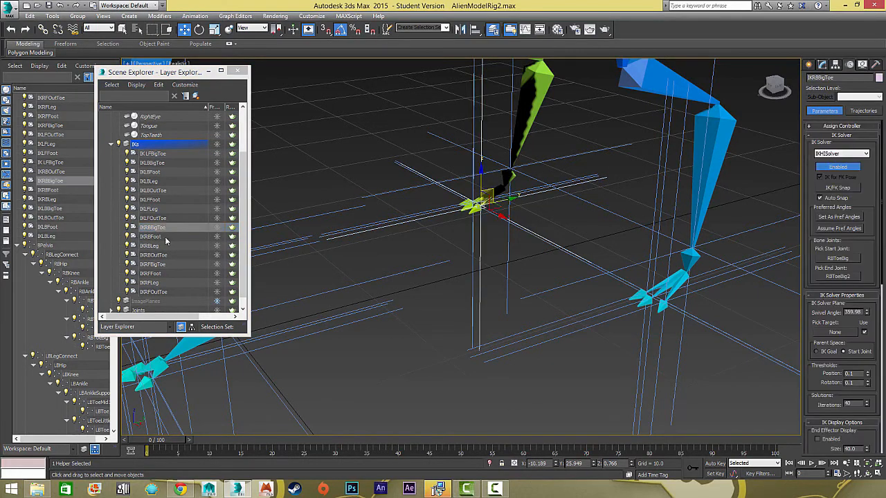
pyautogui.click(153, 246)
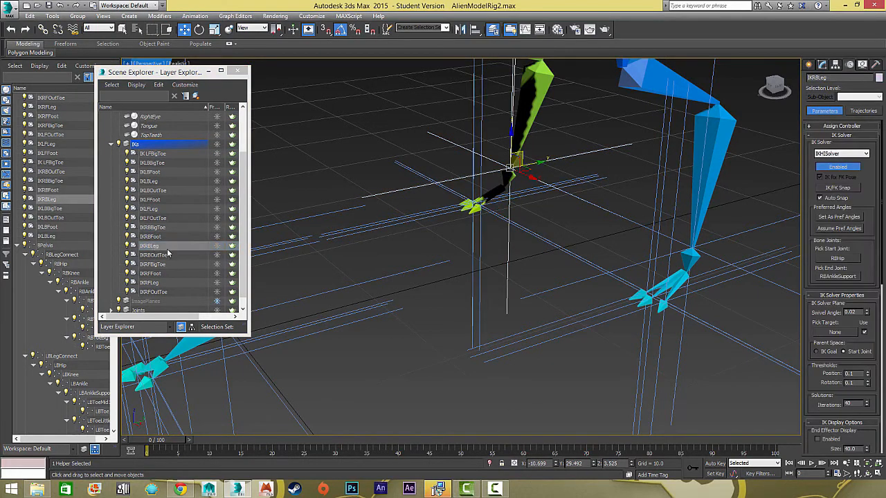
pyautogui.click(112, 144)
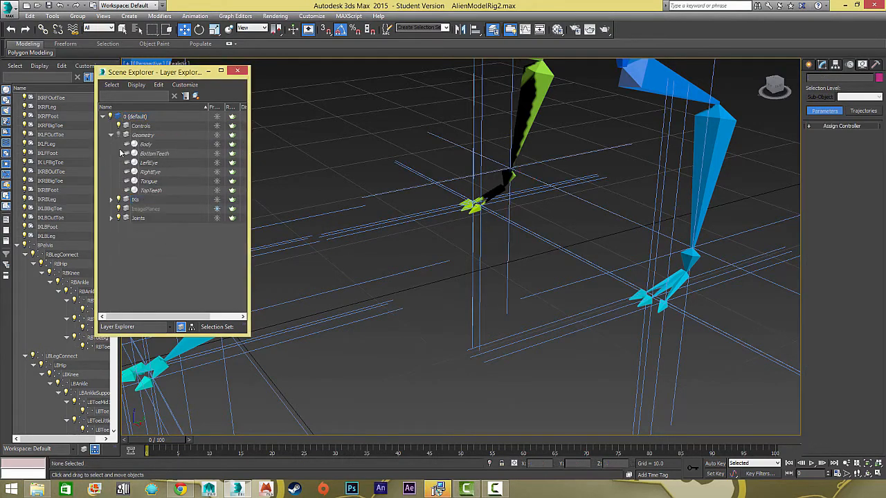
# Step: Hide the IKs layer and show it again to compare the legs with and without the IK handles
pyautogui.click(118, 199)
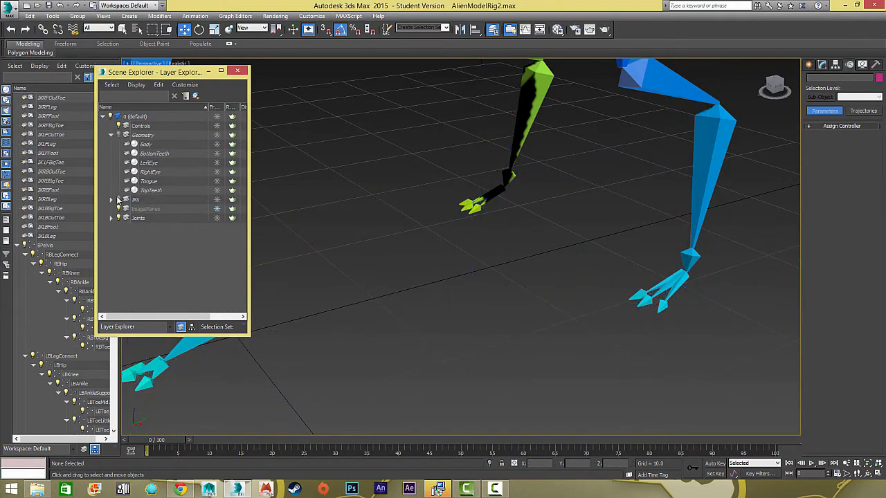
pyautogui.click(118, 199)
pyautogui.scroll(-4, 386, 261)
pyautogui.keyDown('alt'); pyautogui.moveTo(362, 251); pyautogui.dragTo(479, 281, button='middle'); pyautogui.keyUp('alt')
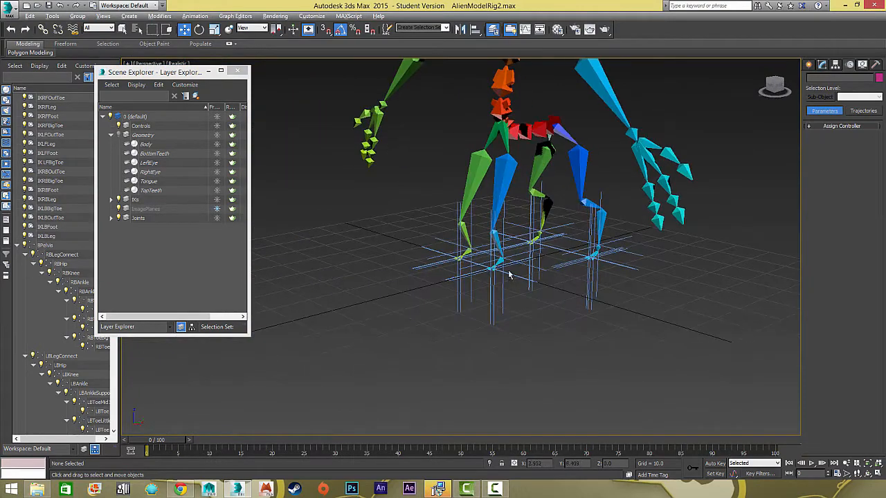
pyautogui.scroll(5, 508, 275)
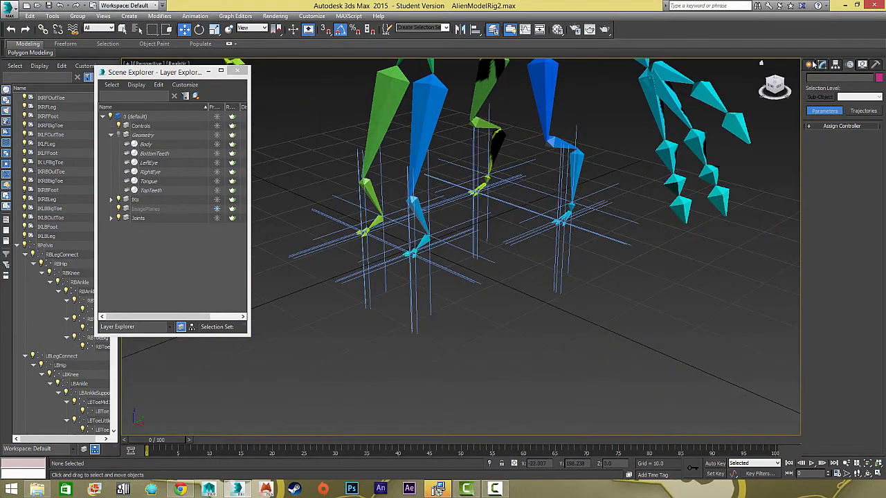
# Step: Draw a circle spline on the ground grid beside the left front foot
pyautogui.click(809, 64)
pyautogui.keyDown('alt'); pyautogui.moveTo(481, 208); pyautogui.dragTo(526, 269, button='middle'); pyautogui.keyUp('alt')
pyautogui.click(822, 79)
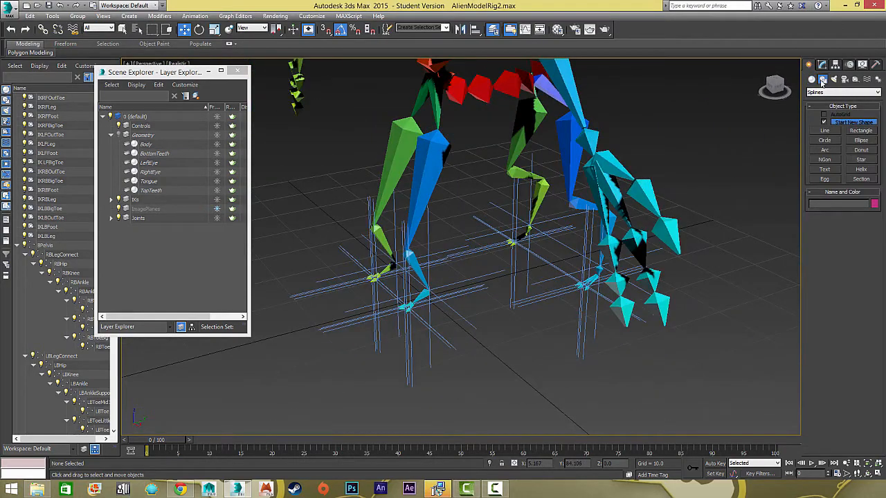
pyautogui.click(824, 140)
pyautogui.moveTo(470, 332); pyautogui.dragTo(494, 320)
pyautogui.keyDown('alt'); pyautogui.moveTo(495, 320); pyautogui.dragTo(529, 289, button='middle'); pyautogui.keyUp('alt')
# Step: Convert the new circle to an Editable Spline
pyautogui.click(822, 63)
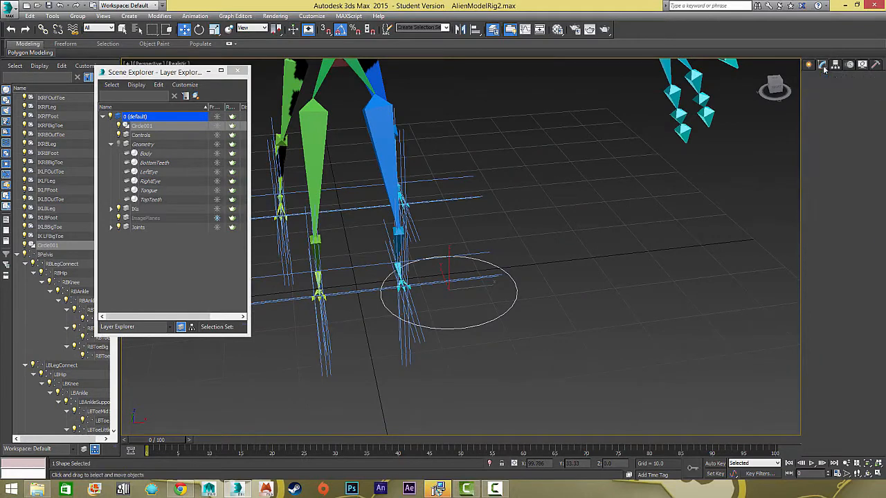
pyautogui.rightClick(823, 127)
pyautogui.click(835, 200)
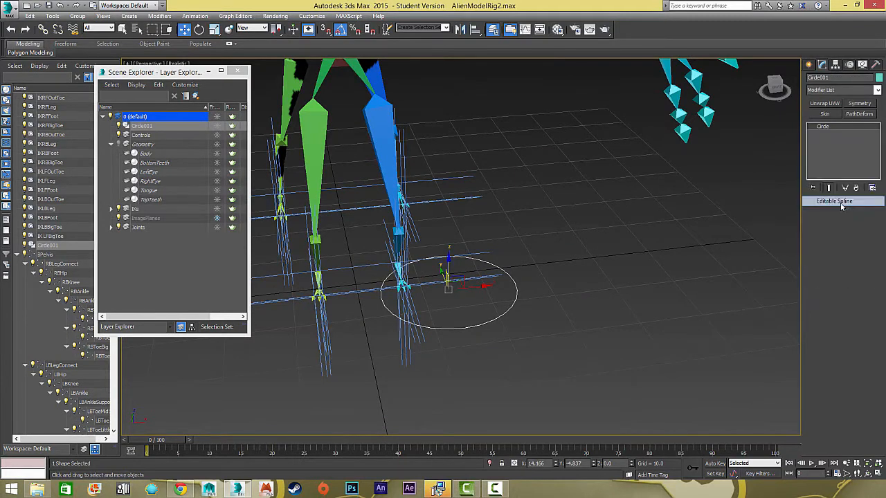
# Step: At vertex level, narrow the circle's front vertex by scaling it, and rotate the handles of the side vertex nearest the leg
pyautogui.press('1')
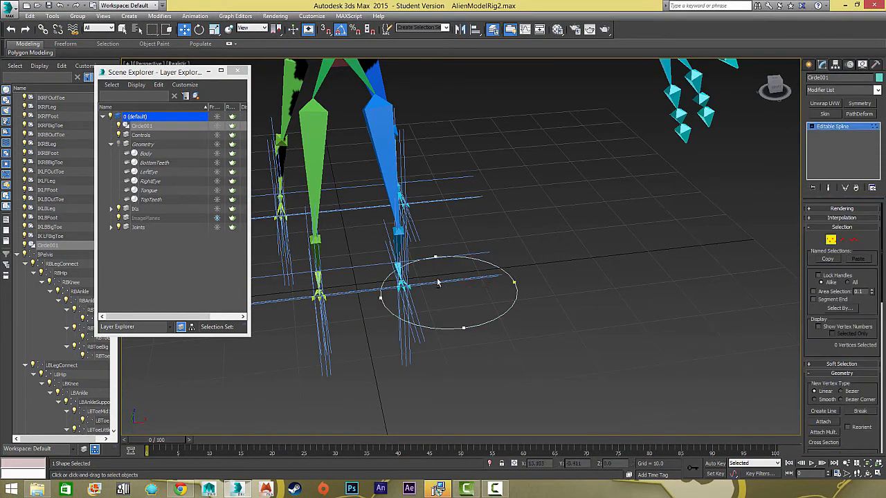
pyautogui.keyDown('alt'); pyautogui.moveTo(457, 291); pyautogui.dragTo(427, 319, button='middle'); pyautogui.keyUp('alt')
pyautogui.press('r')
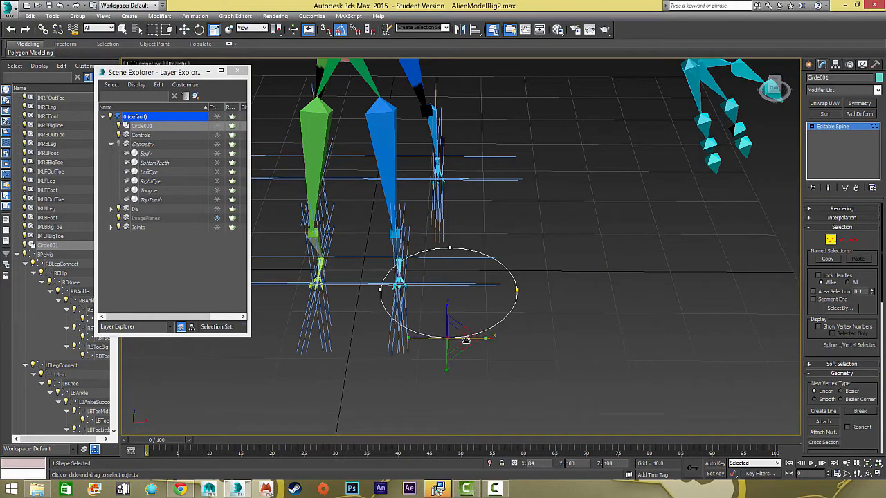
pyautogui.click(380, 289)
pyautogui.press('e')
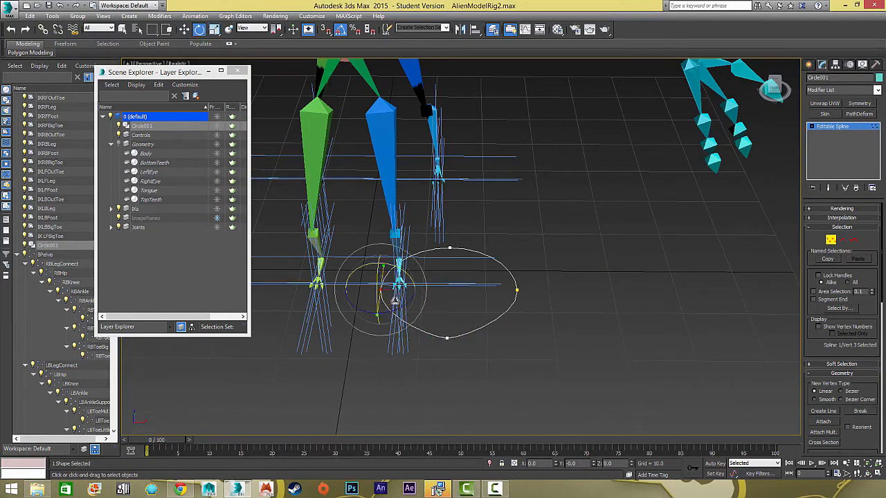
pyautogui.moveTo(393, 307); pyautogui.dragTo(429, 296)
pyautogui.press('q')
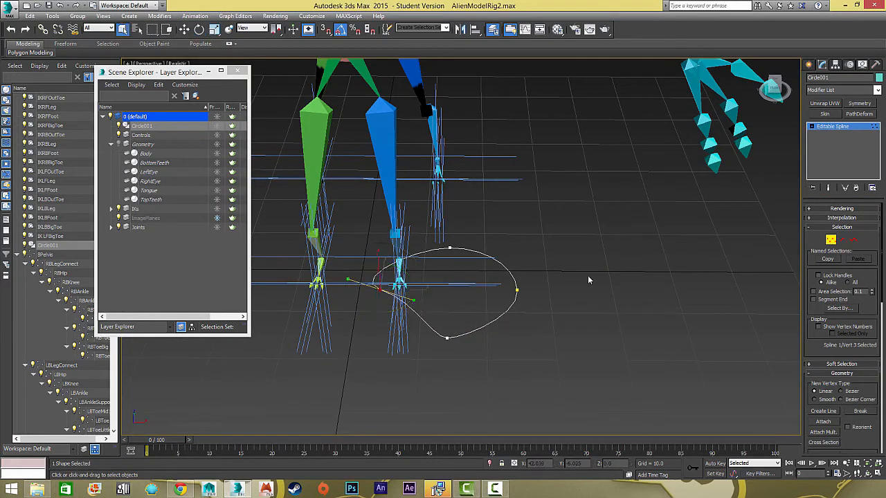
# Step: Rotate the handles of the opposite side vertex to mirror the first, giving the spline a tapered foot shape
pyautogui.press('e')
pyautogui.moveTo(527, 309)
pyautogui.mouseDown()
pyautogui.moveTo(516, 314)
pyautogui.moveTo(491, 303)
pyautogui.moveTo(515, 312)
pyautogui.mouseUp()
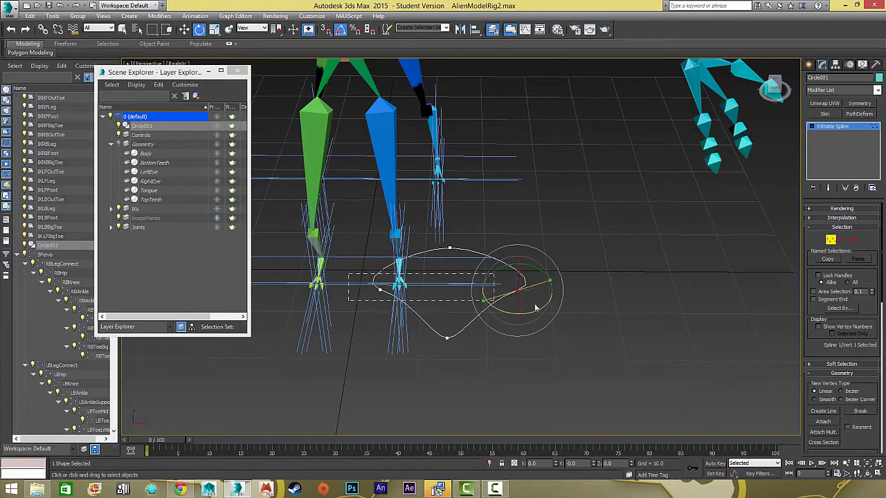
pyautogui.press('r')
pyautogui.press('w')
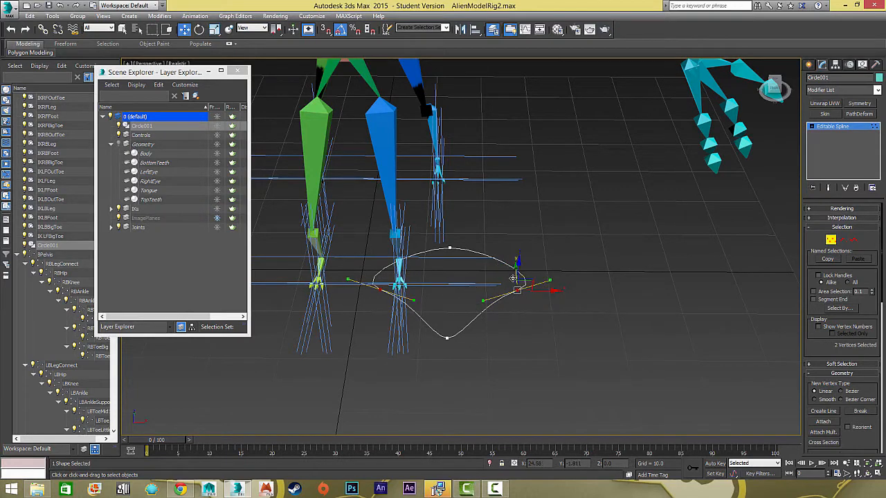
pyautogui.moveTo(529, 292); pyautogui.dragTo(503, 295)
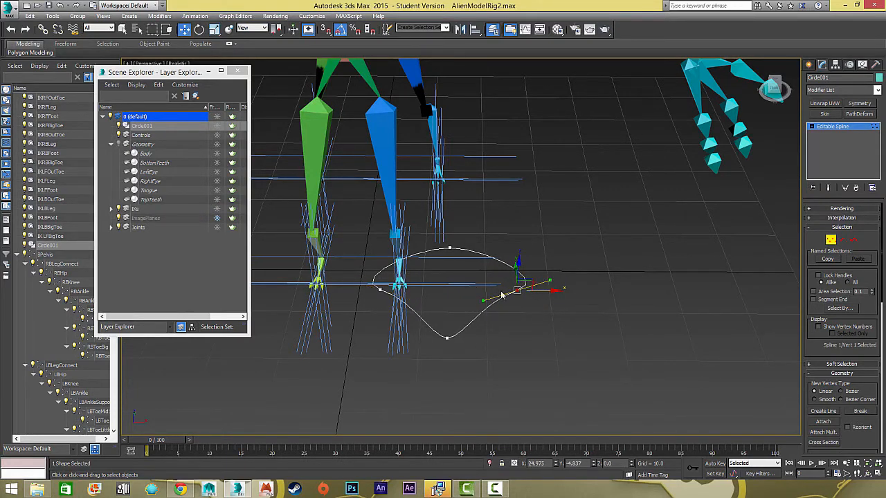
# Step: Leave vertex editing, scale the whole foot-shaped spline down to about 52%, and narrow its width further
pyautogui.click(832, 126)
pyautogui.press('r')
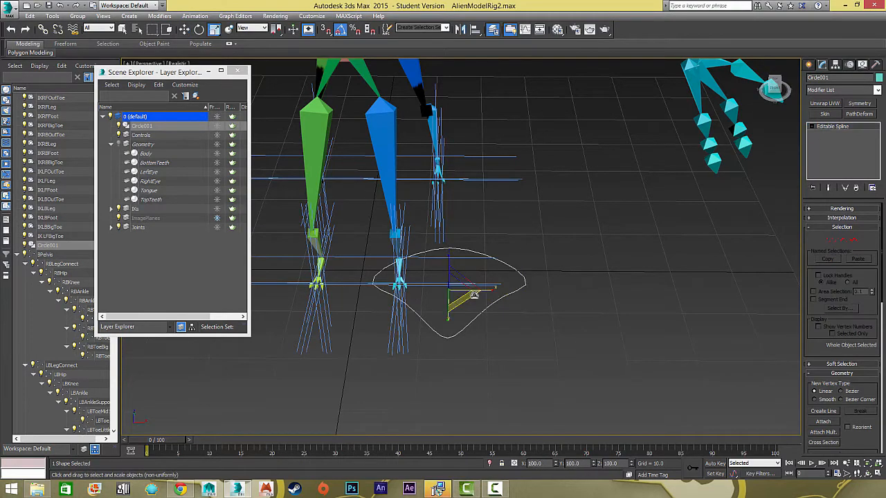
pyautogui.moveTo(484, 291); pyautogui.dragTo(454, 288)
pyautogui.keyDown('alt'); pyautogui.moveTo(455, 289); pyautogui.dragTo(416, 285, button='middle'); pyautogui.keyUp('alt')
pyautogui.moveTo(433, 301); pyautogui.dragTo(407, 335)
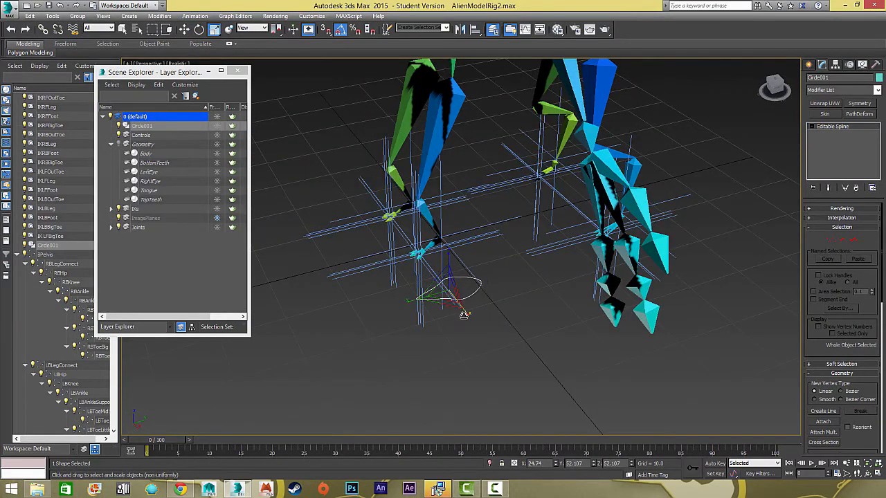
# Step: Show the Geometry layer and move the foot-shaped spline along X to the left front foot
pyautogui.click(118, 144)
pyautogui.keyDown('alt'); pyautogui.moveTo(434, 271); pyautogui.dragTo(492, 305, button='middle'); pyautogui.keyUp('alt')
pyautogui.press('w')
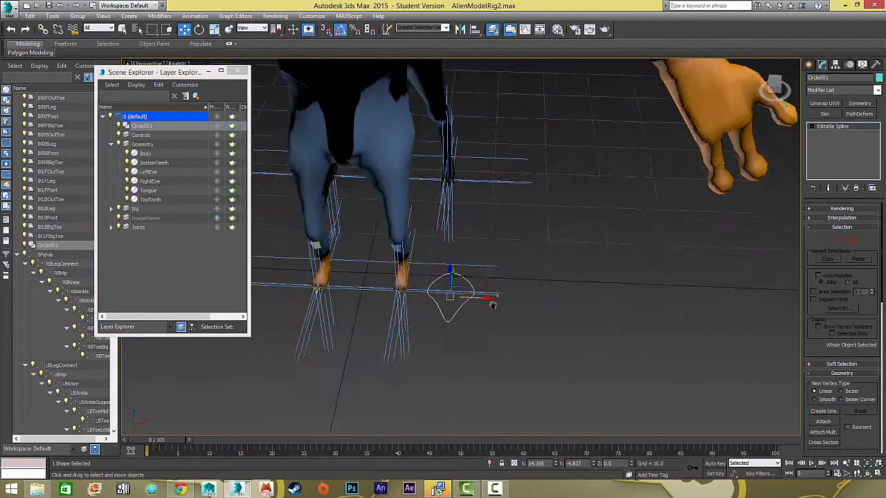
pyautogui.moveTo(484, 300); pyautogui.dragTo(435, 297)
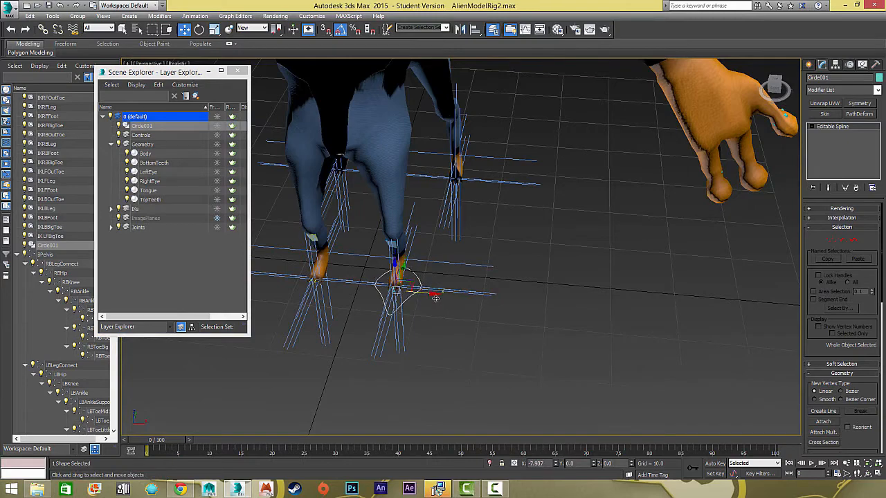
# Step: Raise the spline to about Z 2.1, just under the left front foot's sole, and centre it at about X 6.7
pyautogui.press('z')
pyautogui.keyDown('alt'); pyautogui.moveTo(473, 269); pyautogui.dragTo(471, 241, button='middle'); pyautogui.keyUp('alt')
pyautogui.scroll(-3, 473, 291)
pyautogui.moveTo(464, 234); pyautogui.dragTo(465, 178)
pyautogui.keyDown('alt'); pyautogui.moveTo(471, 189); pyautogui.dragTo(506, 273, button='middle'); pyautogui.keyUp('alt')
pyautogui.moveTo(478, 277); pyautogui.dragTo(497, 279)
pyautogui.keyDown('alt'); pyautogui.moveTo(497, 279); pyautogui.dragTo(408, 254, button='middle'); pyautogui.keyUp('alt')
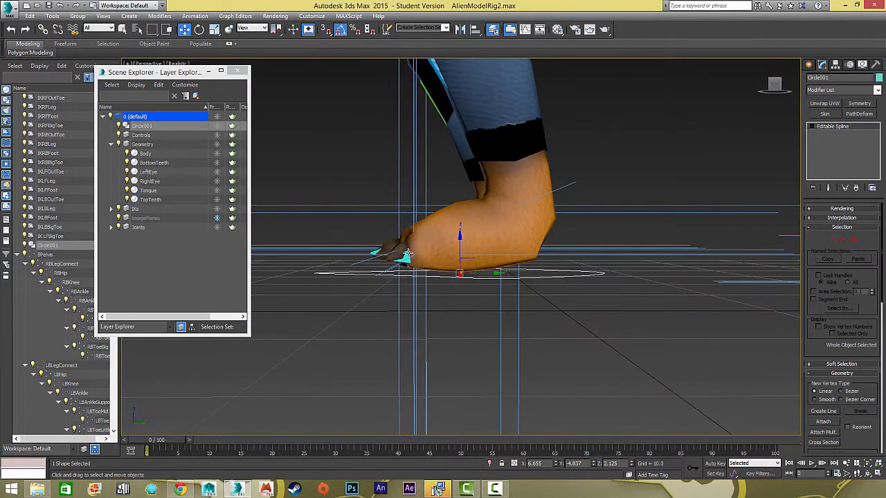
# Step: Open the pivot settings for the foot-shaped spline and hide the Geometry layer
pyautogui.click(835, 65)
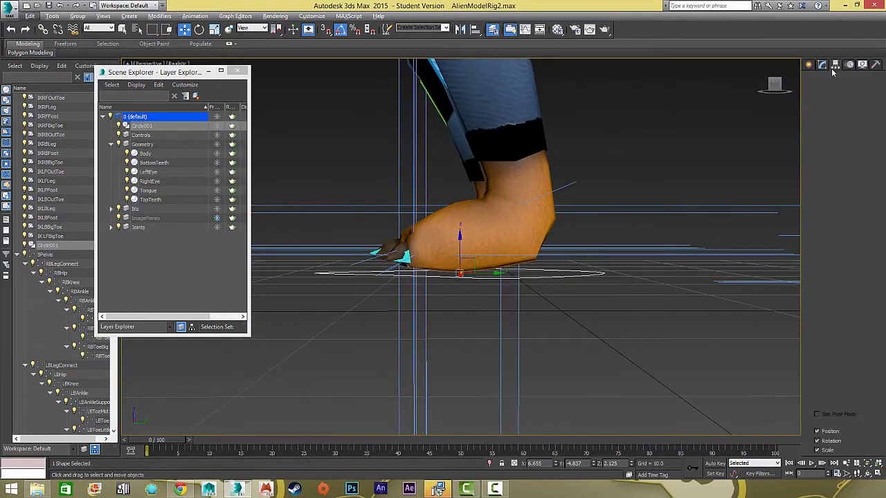
pyautogui.click(118, 144)
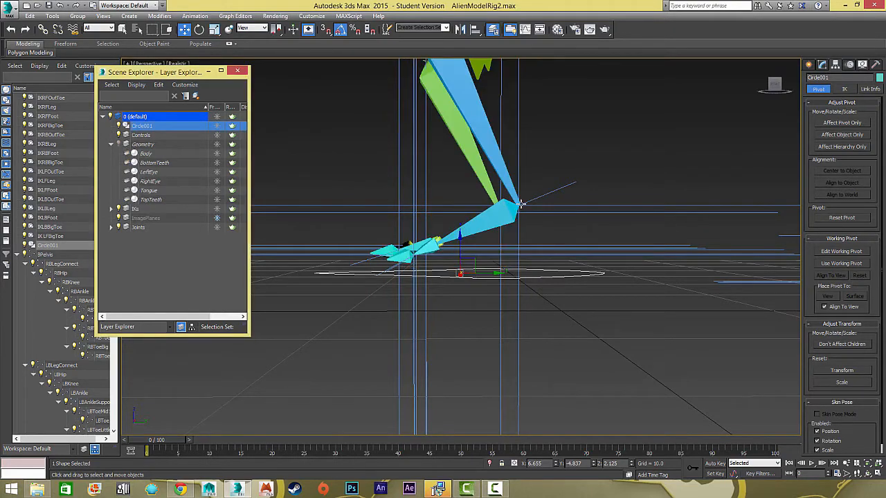
# Step: Try rotating the foot-shaped spline around its central pivot and undo the rotation
pyautogui.keyDown('alt'); pyautogui.moveTo(519, 204); pyautogui.dragTo(647, 182, button='middle'); pyautogui.keyUp('alt')
pyautogui.press('e')
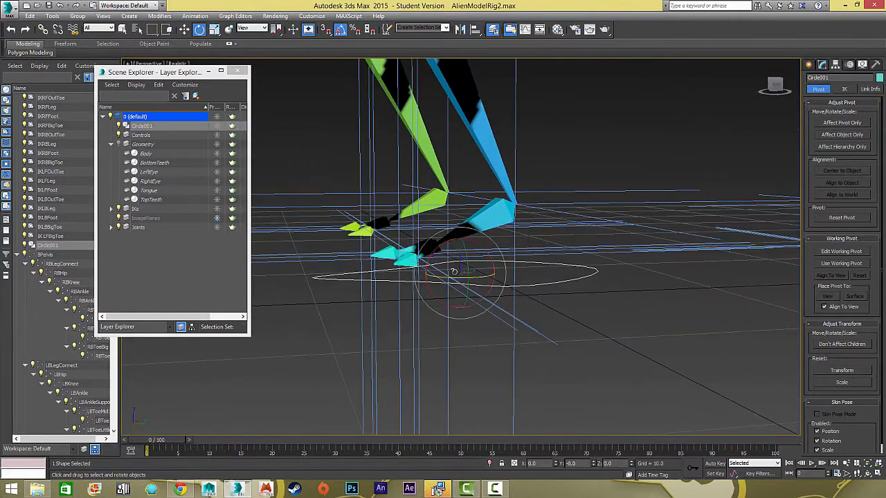
pyautogui.moveTo(444, 246)
pyautogui.mouseDown()
pyautogui.moveTo(434, 251)
pyautogui.moveTo(457, 234)
pyautogui.moveTo(444, 241)
pyautogui.mouseUp()
pyautogui.hotkey('ctrl', 'z')
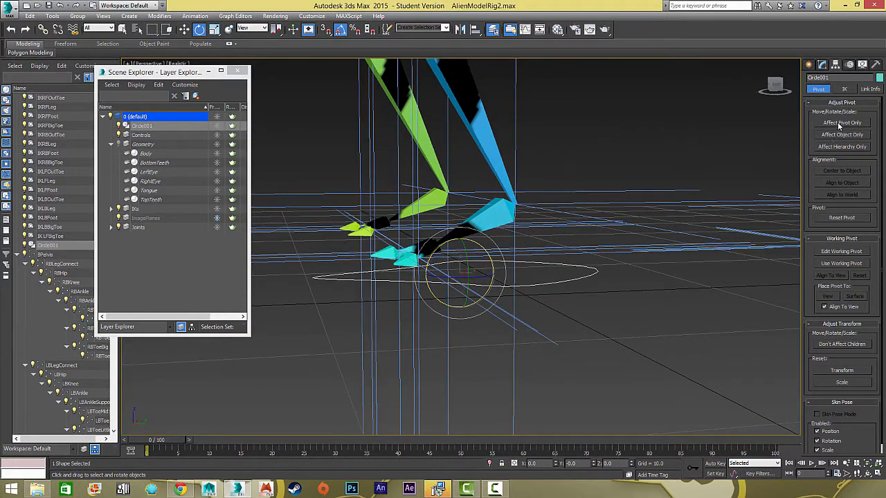
# Step: Using Affect Pivot Only with 3D snapping to Pivot and Vertex, snap the spline's pivot to the left front ankle joint
pyautogui.click(838, 123)
pyautogui.click(326, 31)
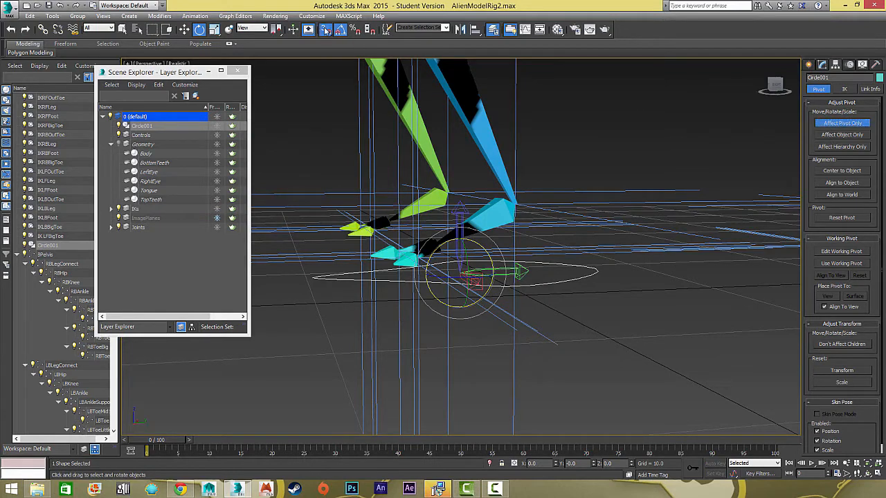
pyautogui.rightClick(326, 31)
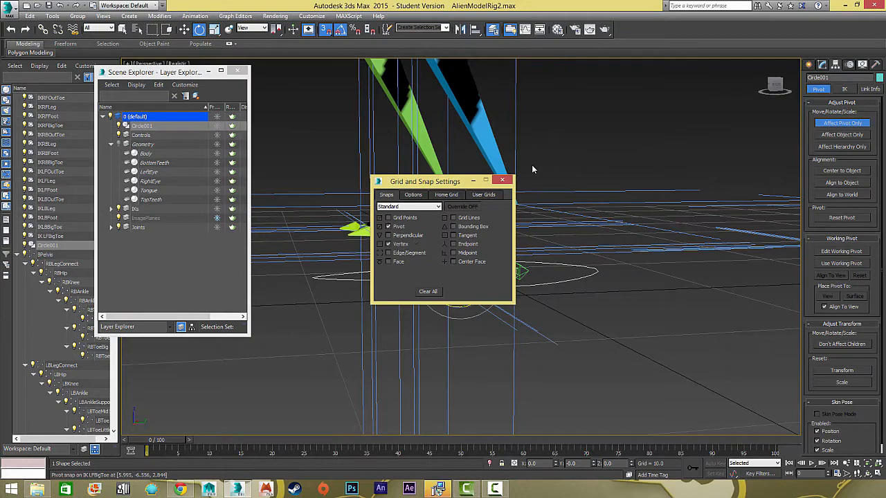
pyautogui.click(502, 180)
pyautogui.keyDown('alt'); pyautogui.moveTo(512, 207); pyautogui.dragTo(468, 271, button='middle'); pyautogui.keyUp('alt')
pyautogui.press('w')
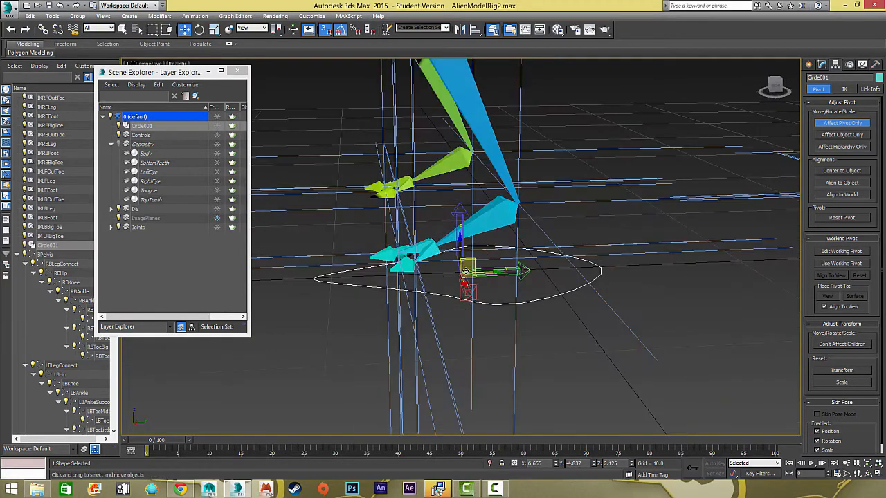
pyautogui.moveTo(458, 271); pyautogui.dragTo(524, 199)
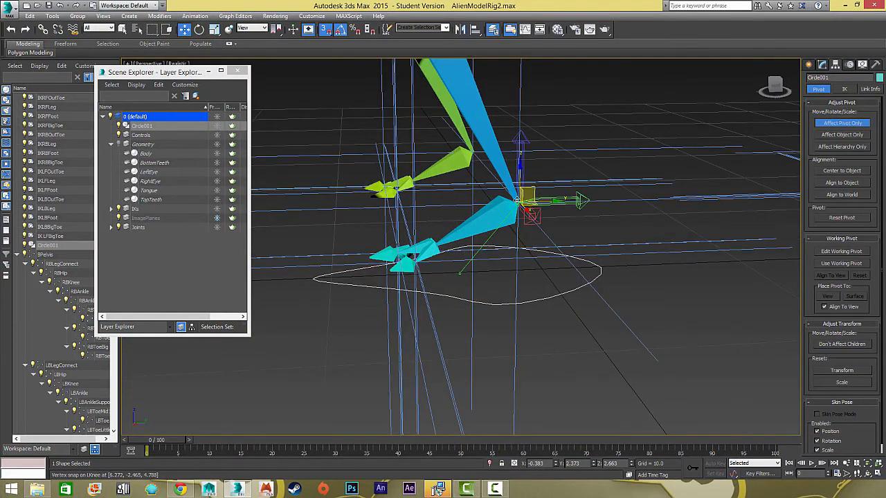
pyautogui.keyDown('alt'); pyautogui.moveTo(524, 201); pyautogui.dragTo(737, 159, button='middle'); pyautogui.keyUp('alt')
pyautogui.click(841, 122)
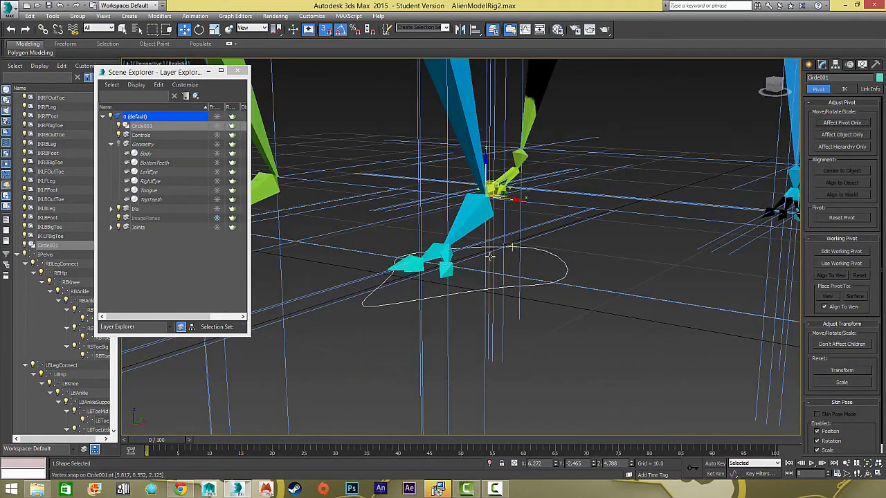
# Step: Rename the foot-shaped spline as Ctrl_LFLeg and turn off snapping
pyautogui.click(821, 65)
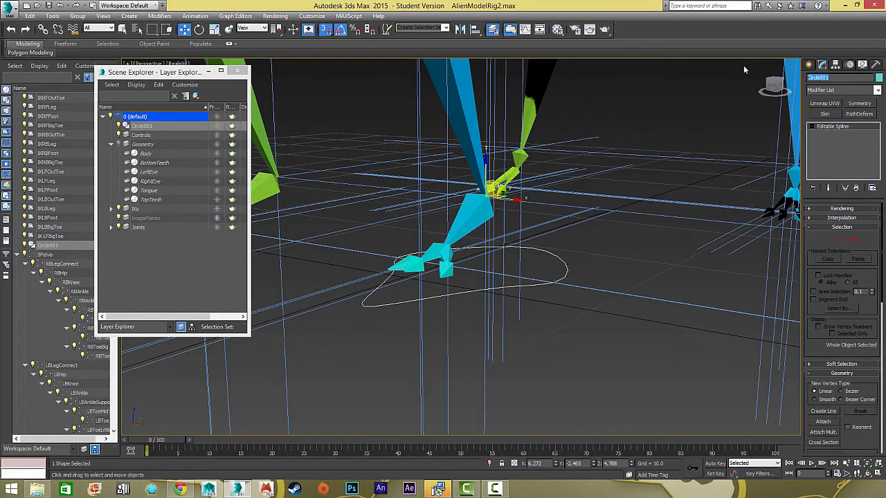
pyautogui.write('LFLeg')
pyautogui.press('Home')
pyautogui.press('Delete')
pyautogui.write('Ctrl_FL')
pyautogui.press('Return')
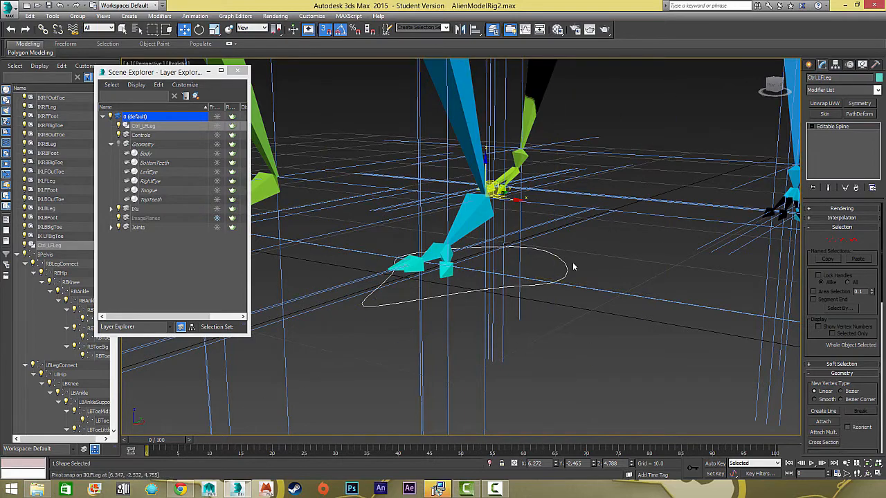
pyautogui.click(591, 234)
pyautogui.click(324, 32)
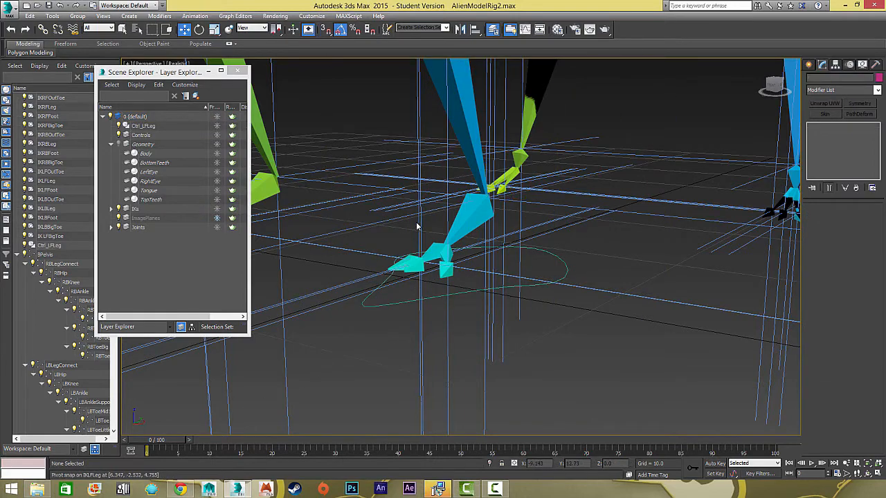
# Step: Clone Ctrl_LFLeg along X to the right front foot, at about X -6.6
pyautogui.keyDown('alt'); pyautogui.moveTo(416, 221); pyautogui.dragTo(535, 211, button='middle'); pyautogui.keyUp('alt')
pyautogui.moveTo(536, 211); pyautogui.dragTo(553, 251)
pyautogui.scroll(-5, 550, 249)
pyautogui.keyDown('alt'); pyautogui.moveTo(547, 248); pyautogui.dragTo(541, 243, button='middle'); pyautogui.keyUp('alt')
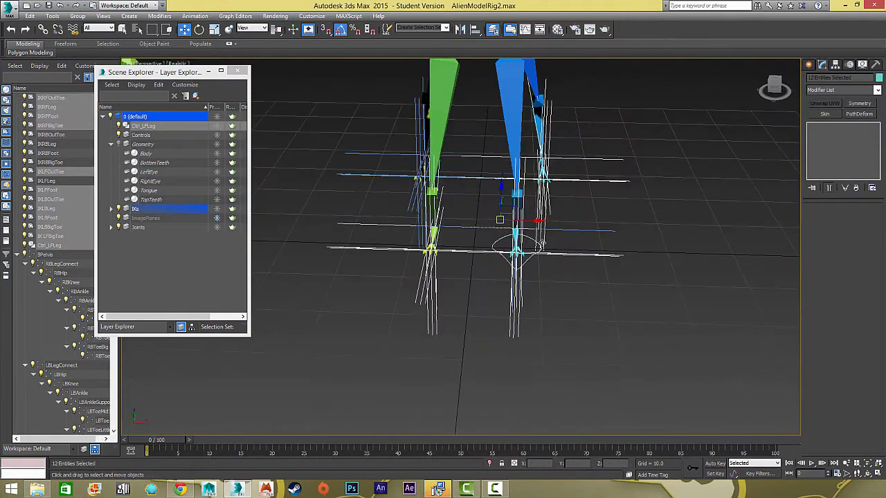
pyautogui.moveTo(548, 278); pyautogui.dragTo(522, 254)
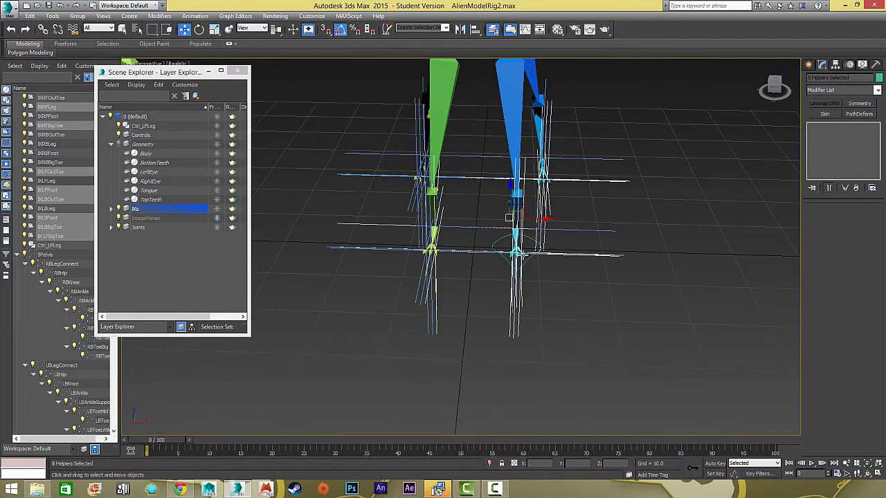
pyautogui.click(527, 257)
pyautogui.keyDown('alt'); pyautogui.moveTo(527, 257); pyautogui.dragTo(538, 247, button='middle'); pyautogui.keyUp('alt')
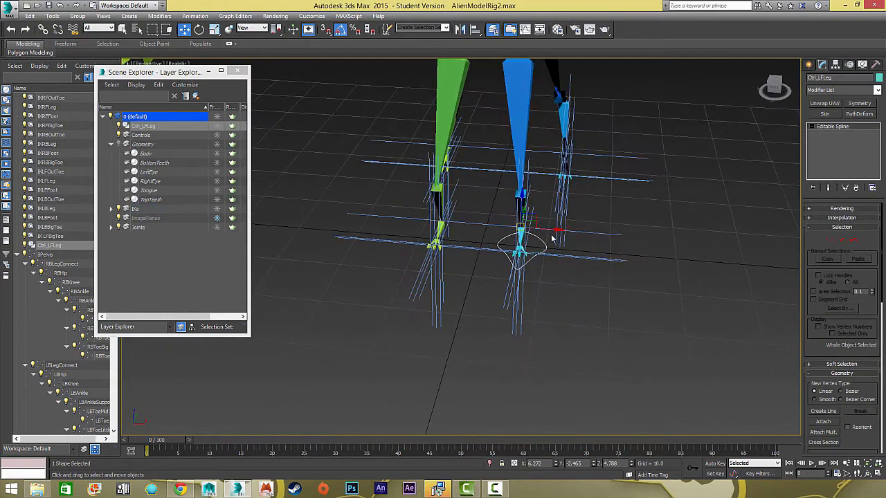
pyautogui.keyDown('shift'); pyautogui.moveTo(555, 229); pyautogui.dragTo(470, 230); pyautogui.keyUp('shift')
pyautogui.click(445, 283)
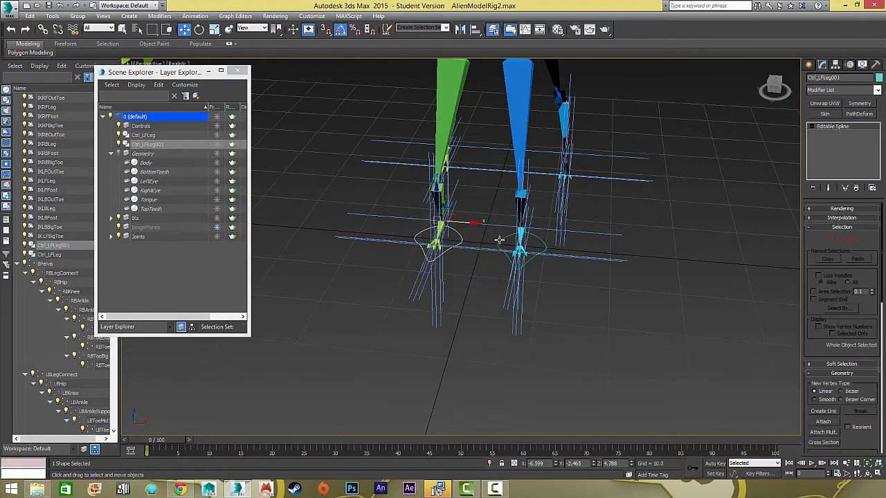
# Step: Select both front foot controls and clone them as copies along Y to the back feet, at about Y 29.8
pyautogui.click(498, 241)
pyautogui.keyDown('ctrl'); pyautogui.click(459, 237); pyautogui.keyUp('ctrl')
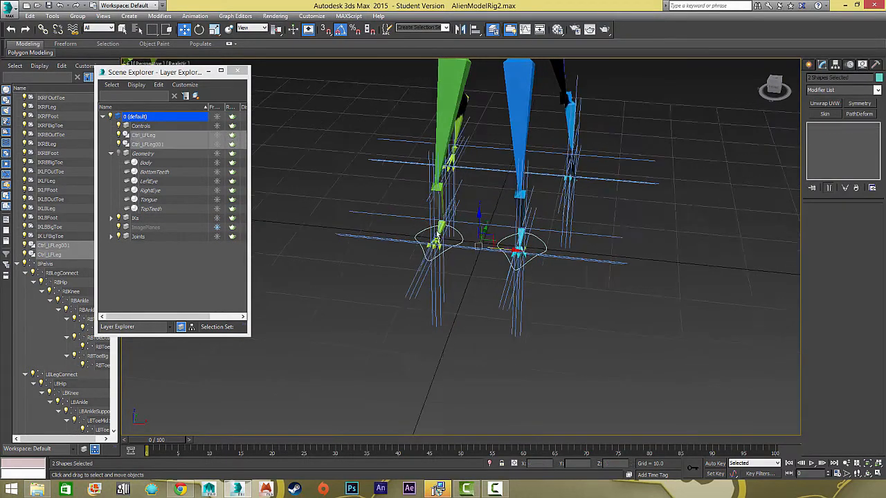
pyautogui.keyDown('alt'); pyautogui.moveTo(458, 236); pyautogui.dragTo(498, 242, button='middle'); pyautogui.keyUp('alt')
pyautogui.keyDown('shift'); pyautogui.moveTo(716, 231); pyautogui.dragTo(712, 233); pyautogui.keyUp('shift')
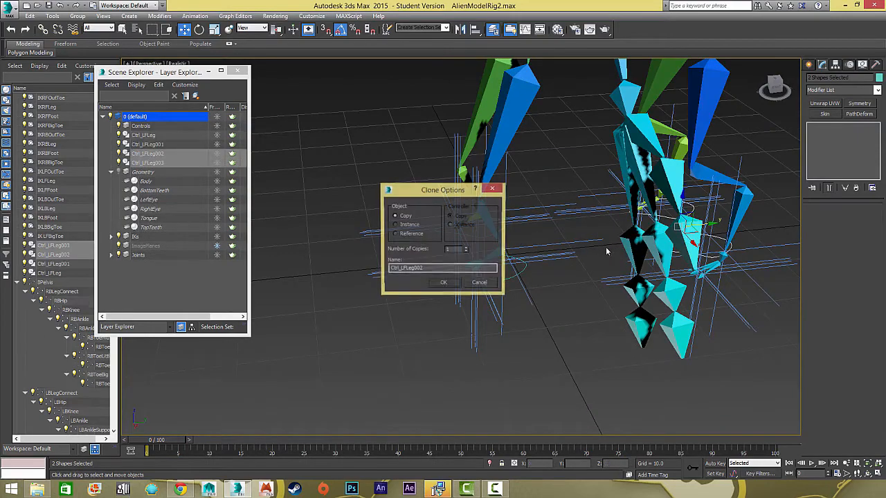
pyautogui.click(442, 283)
# Step: Center the copied control on the right front foot along X, at about X -6.4, checking it against the body geometry
pyautogui.click(448, 232)
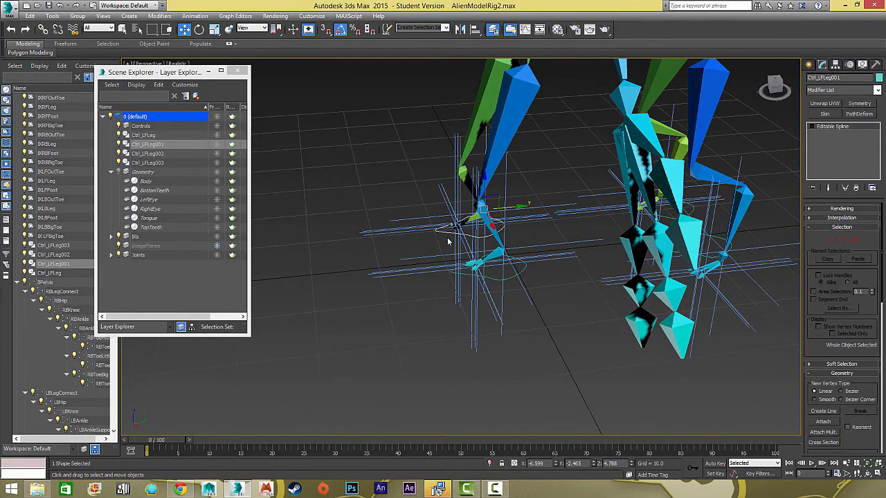
pyautogui.press('z')
pyautogui.keyDown('alt'); pyautogui.moveTo(453, 242); pyautogui.dragTo(524, 231, button='middle'); pyautogui.keyUp('alt')
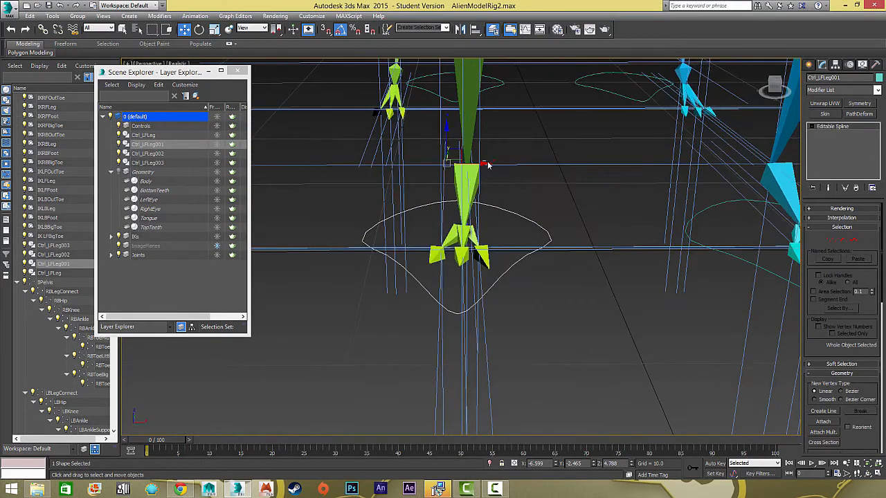
pyautogui.moveTo(488, 164); pyautogui.dragTo(484, 179)
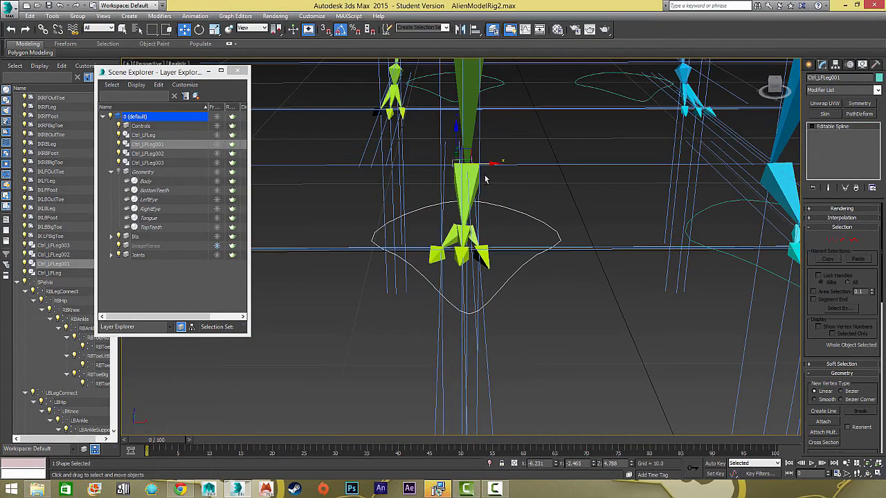
pyautogui.keyDown('alt'); pyautogui.moveTo(484, 180); pyautogui.dragTo(483, 178, button='middle'); pyautogui.keyUp('alt')
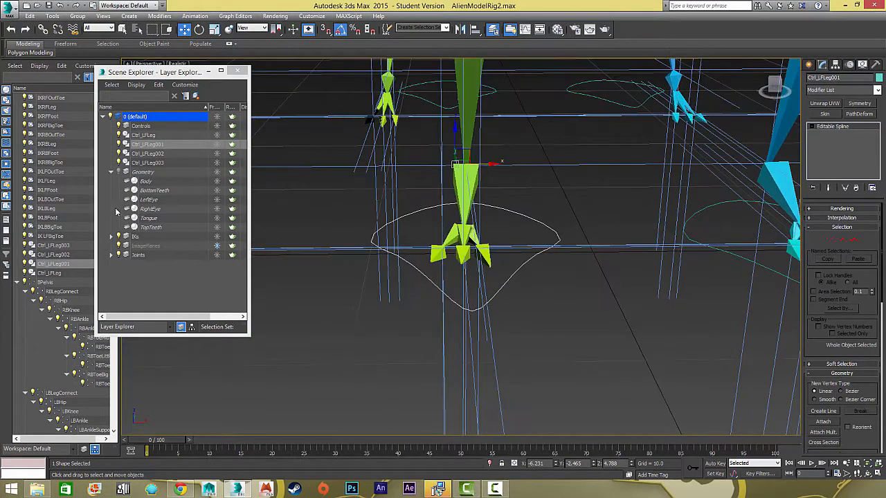
pyautogui.click(118, 172)
pyautogui.click(118, 173)
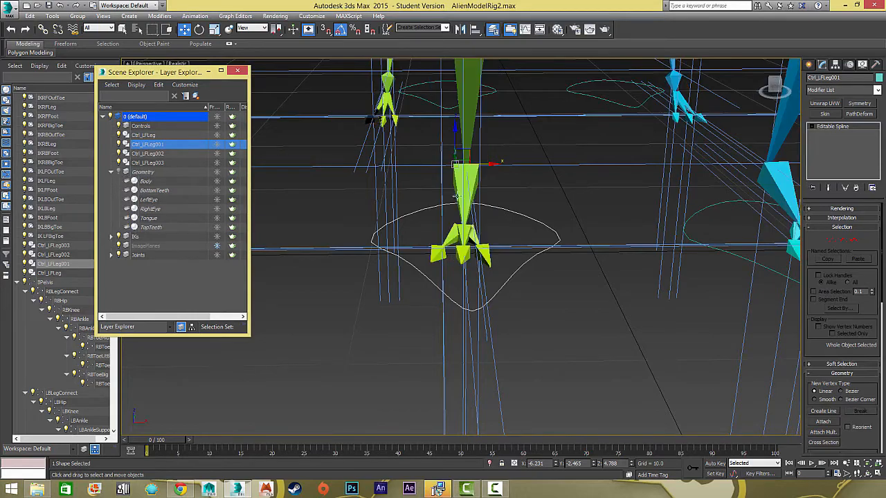
pyautogui.keyDown('alt'); pyautogui.moveTo(486, 164); pyautogui.dragTo(375, 223, button='middle'); pyautogui.keyUp('alt')
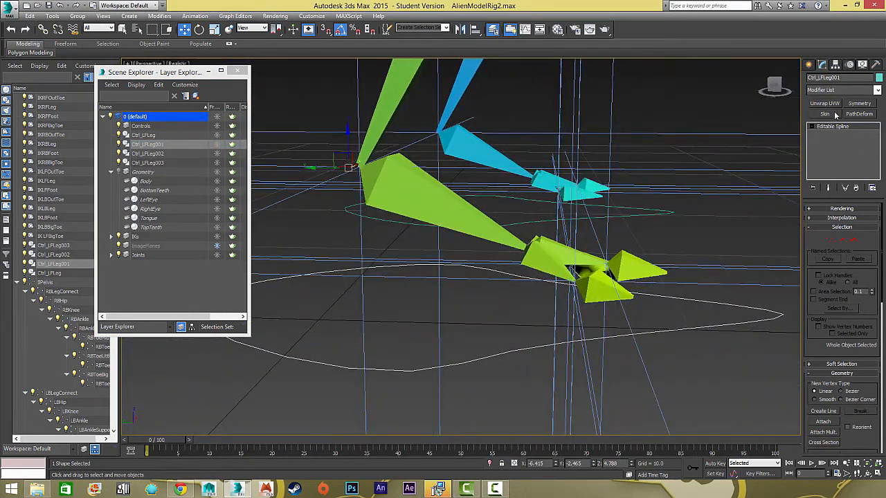
# Step: Snap the right front control's pivot to the ankle joint using Affect Pivot Only, and rename the control as Ctrl_RFLeg
pyautogui.click(835, 65)
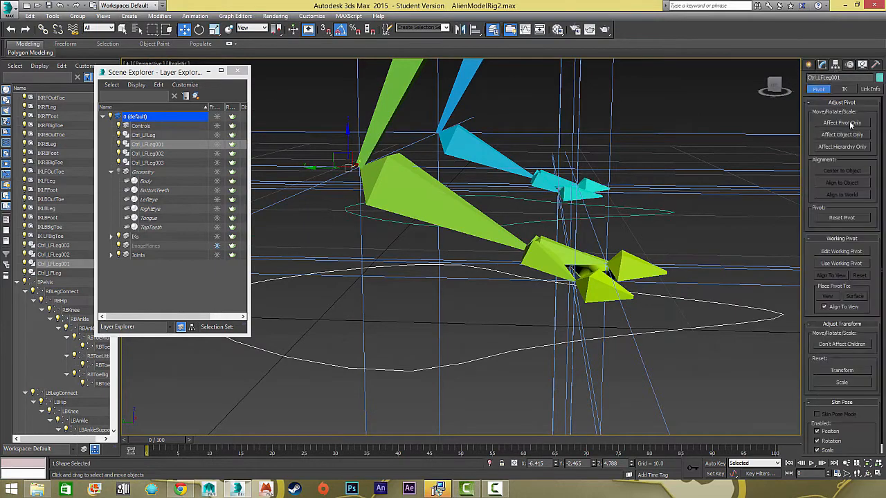
pyautogui.click(850, 123)
pyautogui.click(325, 29)
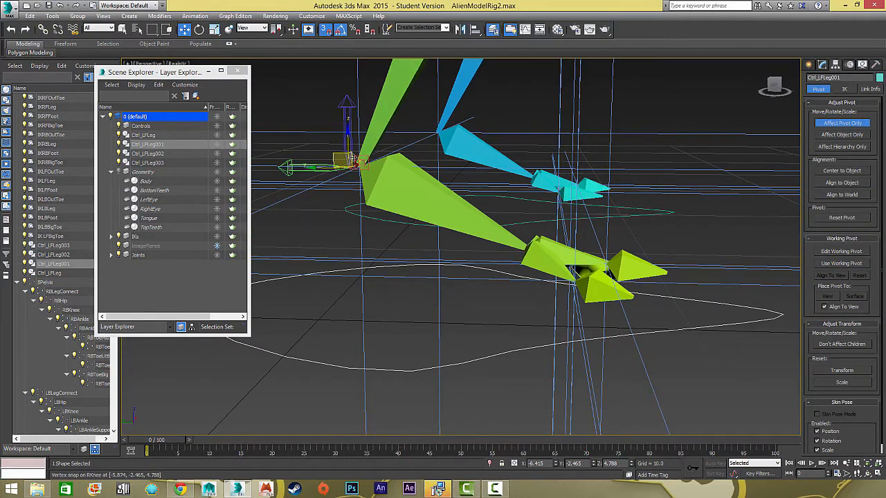
pyautogui.keyDown('alt'); pyautogui.moveTo(350, 170); pyautogui.dragTo(350, 195, button='middle'); pyautogui.keyUp('alt')
pyautogui.moveTo(341, 188); pyautogui.dragTo(350, 171)
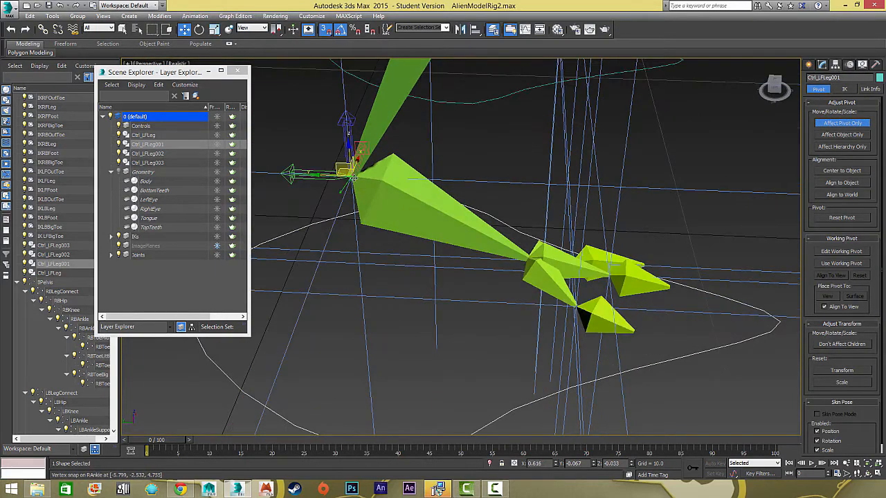
pyautogui.keyDown('alt'); pyautogui.moveTo(350, 171); pyautogui.dragTo(364, 164, button='middle'); pyautogui.keyUp('alt')
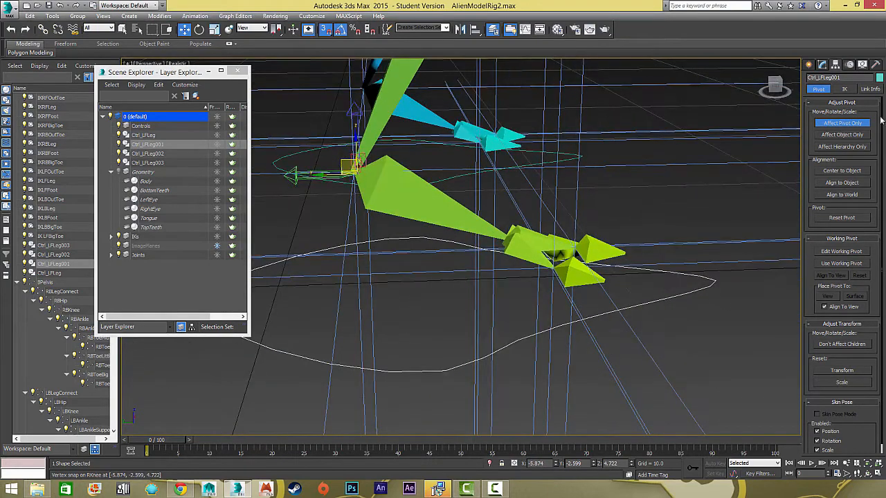
pyautogui.click(860, 122)
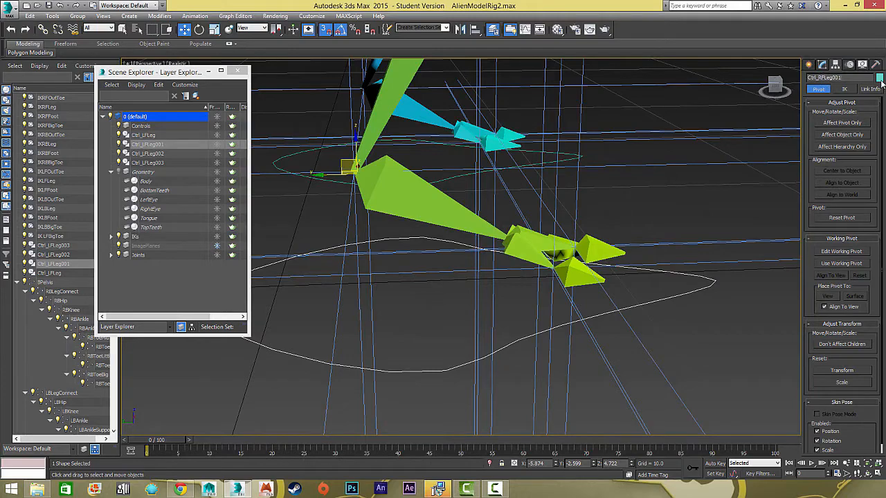
pyautogui.click(808, 65)
# Step: With snapping off, move Ctrl_LFLeg003 over the right back foot, to about X -11.6, Y 27.9
pyautogui.scroll(-5, 560, 225)
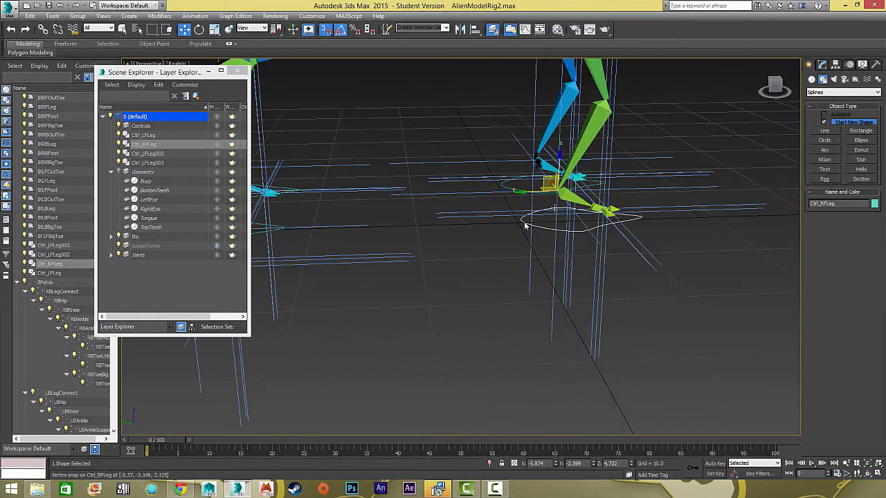
pyautogui.click(256, 232)
pyautogui.press('z')
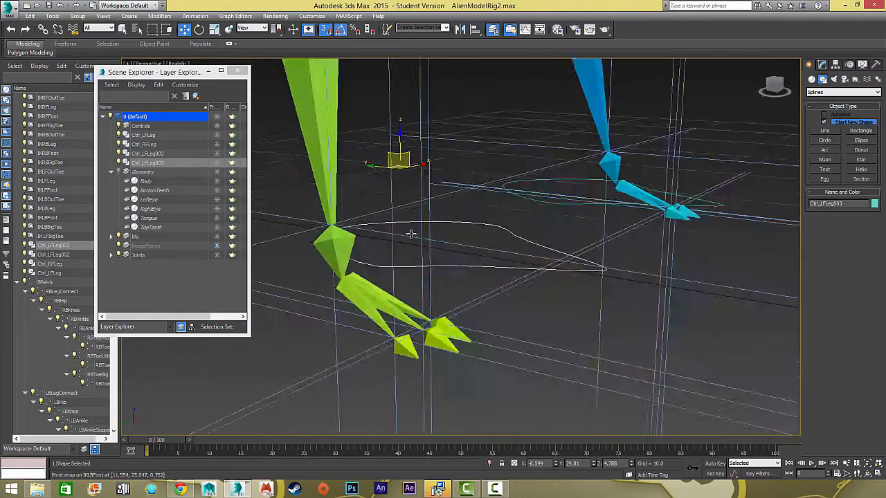
pyautogui.keyDown('alt'); pyautogui.moveTo(431, 177); pyautogui.dragTo(399, 209, button='middle'); pyautogui.keyUp('alt')
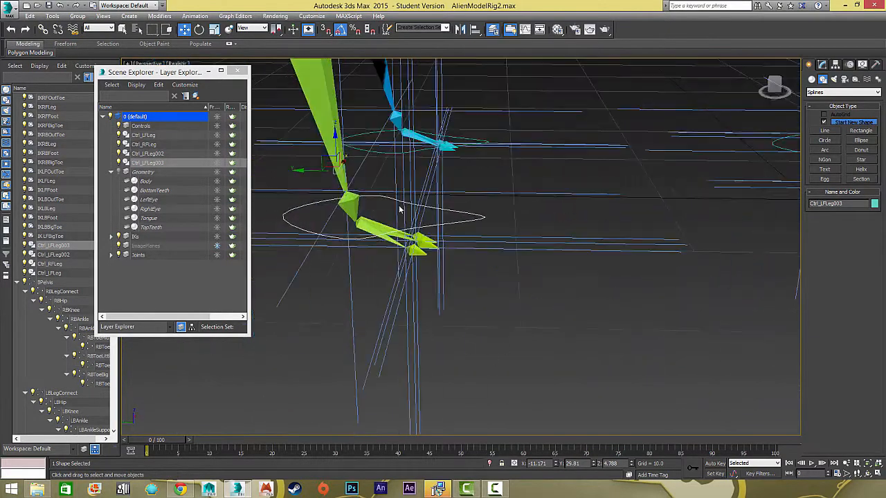
pyautogui.keyDown('alt'); pyautogui.moveTo(299, 170); pyautogui.dragTo(372, 161, button='middle'); pyautogui.keyUp('alt')
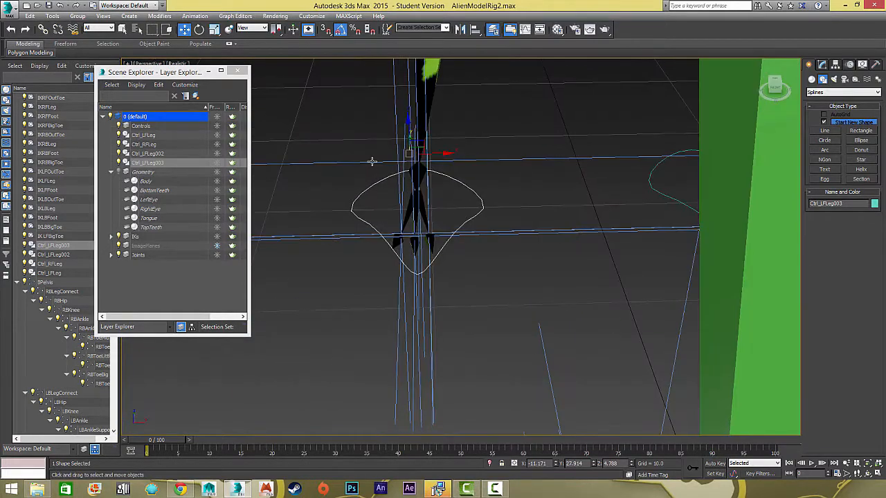
pyautogui.moveTo(440, 154); pyautogui.dragTo(370, 160)
# Step: Show the Geometry layer and fit Ctrl_LFLeg003 under the right back foot's sole, at about Y 29.4, Z 2.6
pyautogui.click(127, 173)
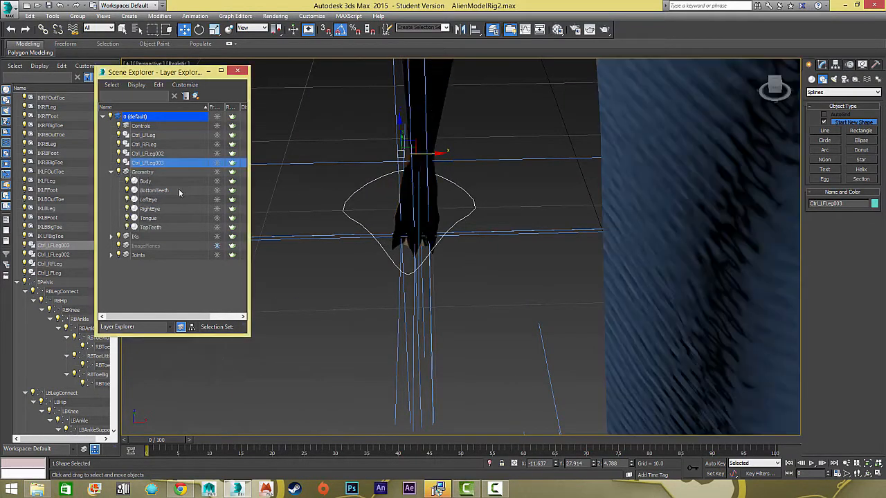
pyautogui.keyDown('alt'); pyautogui.moveTo(366, 211); pyautogui.dragTo(386, 166, button='middle'); pyautogui.keyUp('alt')
pyautogui.scroll(-5, 411, 180)
pyautogui.scroll(4, 420, 183)
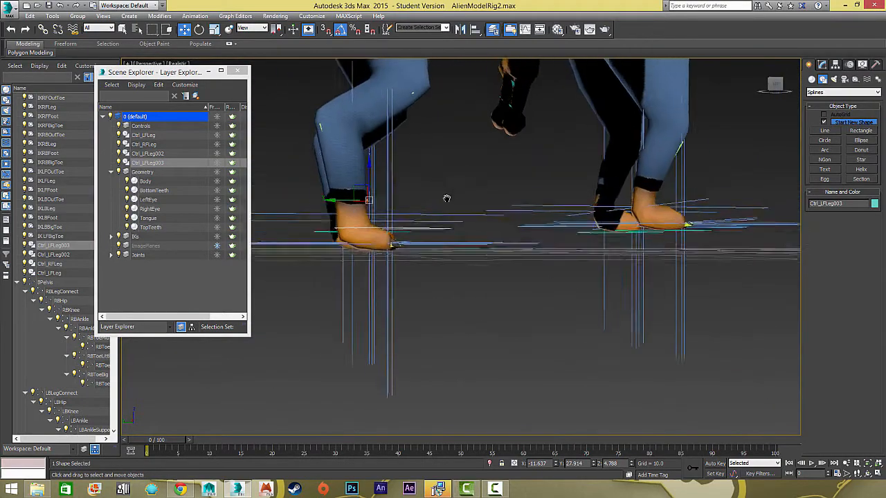
pyautogui.scroll(-2, 424, 196)
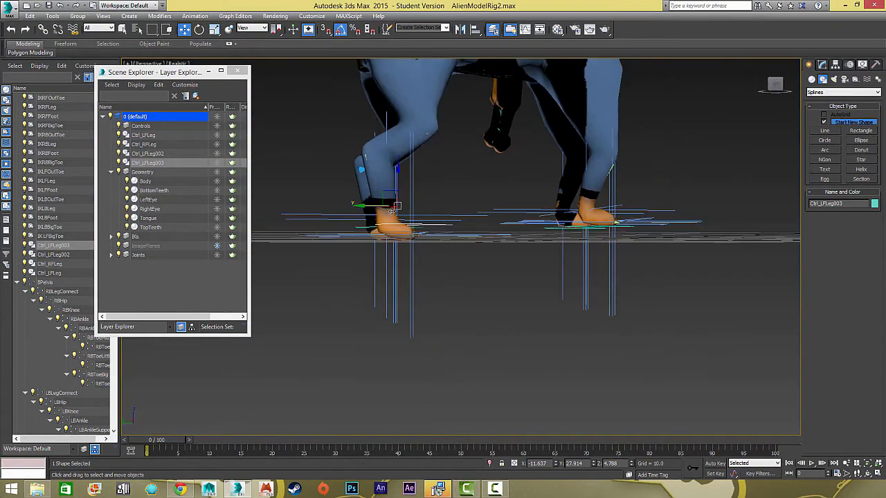
pyautogui.moveTo(396, 174); pyautogui.dragTo(397, 190)
pyautogui.scroll(6, 427, 214)
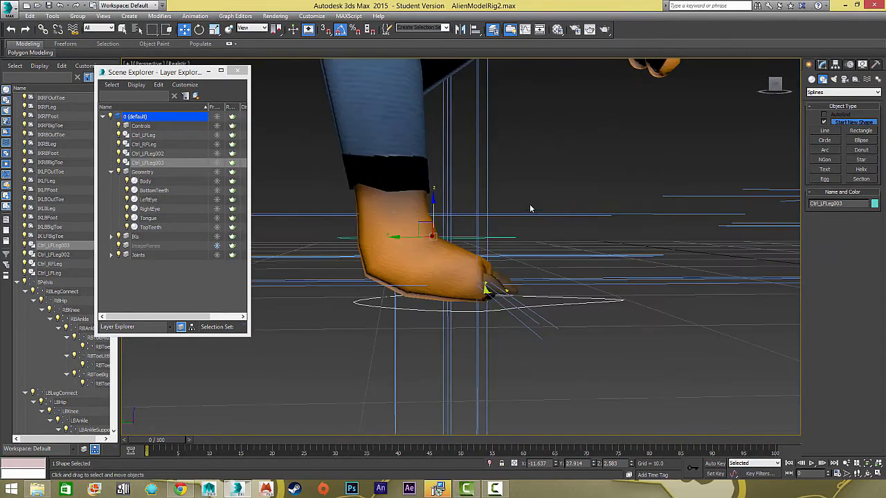
pyautogui.keyDown('alt'); pyautogui.moveTo(529, 204); pyautogui.dragTo(748, 126, button='middle'); pyautogui.keyUp('alt')
# Step: Hide the Geometry layer and, using Affect Pivot Only with 3D snapping, snap Ctrl_LFLeg003's pivot to the right back ankle joint
pyautogui.click(835, 65)
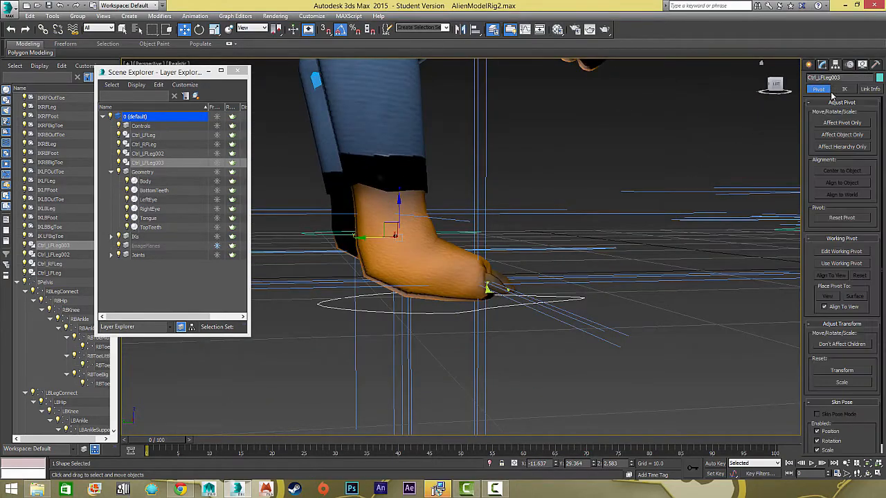
pyautogui.click(824, 124)
pyautogui.click(124, 170)
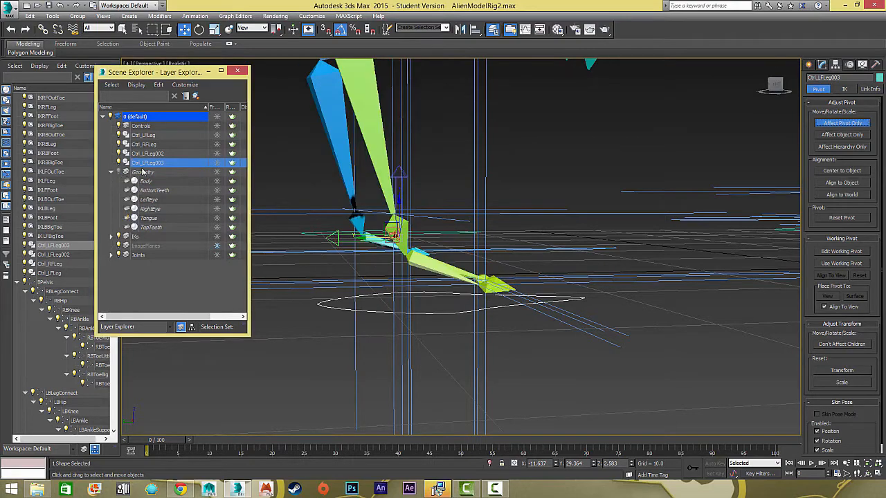
pyautogui.click(325, 29)
pyautogui.keyDown('alt'); pyautogui.moveTo(332, 180); pyautogui.dragTo(400, 234, button='middle'); pyautogui.keyUp('alt')
pyautogui.moveTo(400, 234); pyautogui.dragTo(403, 202)
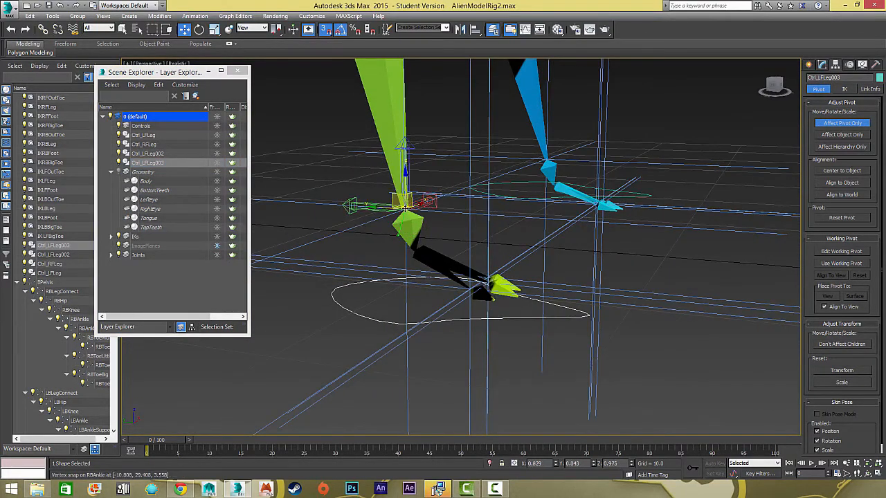
pyautogui.click(842, 123)
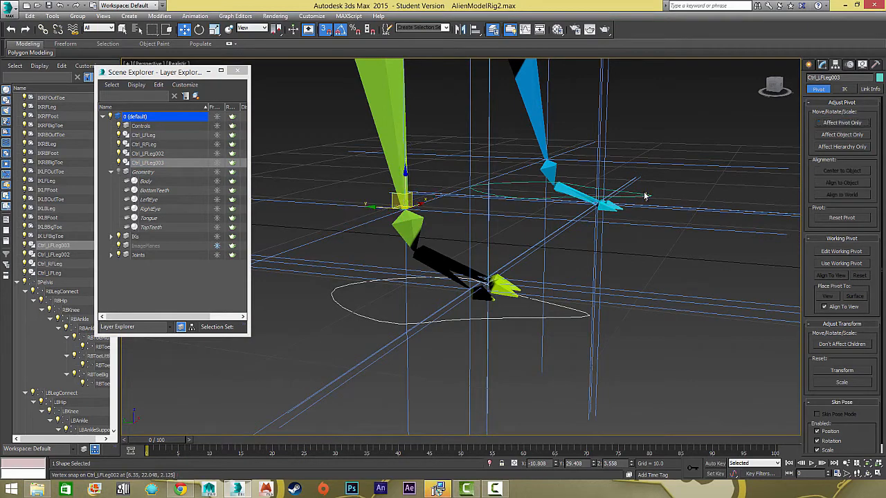
# Step: Delete the Ctrl_LFLeg002 copy at the left back foot and rename the right back foot's control as Ctrl_RBLeg
pyautogui.click(643, 195)
pyautogui.press('Delete')
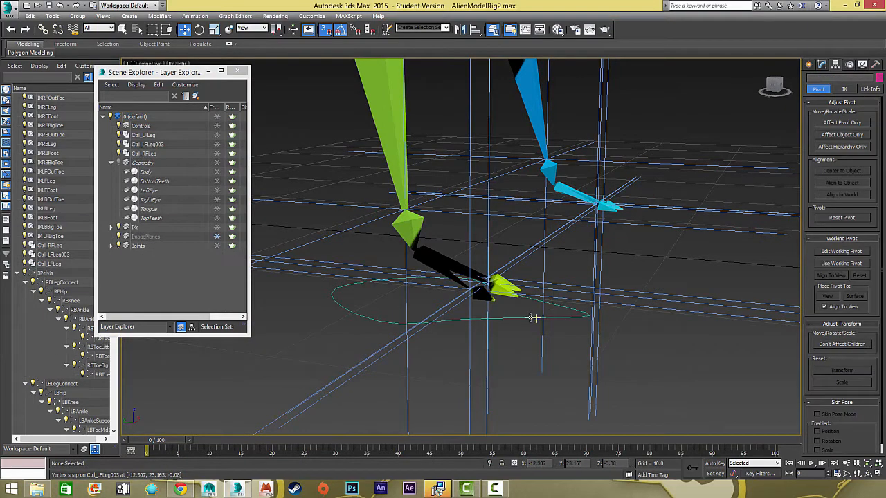
pyautogui.click(532, 318)
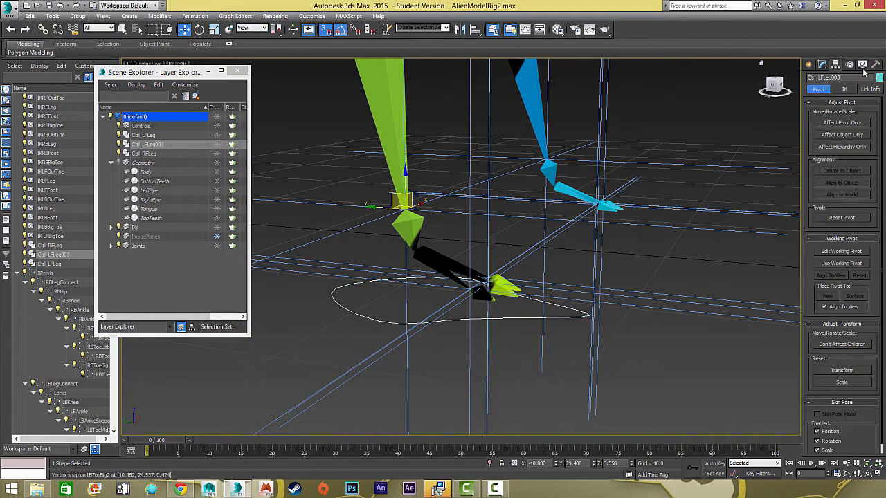
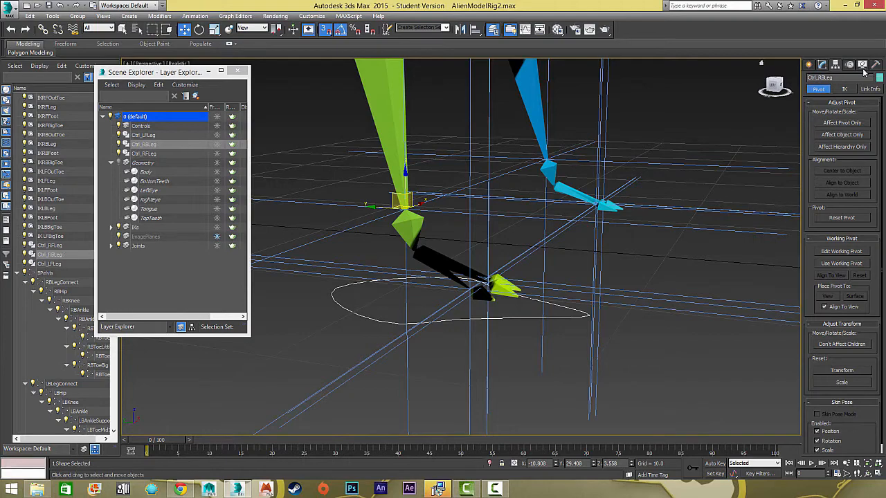
pyautogui.keyDown('alt'); pyautogui.moveTo(585, 241); pyautogui.dragTo(478, 199, button='middle'); pyautogui.keyUp('alt')
pyautogui.keyDown('shift'); pyautogui.moveTo(477, 199); pyautogui.dragTo(705, 182); pyautogui.keyUp('shift')
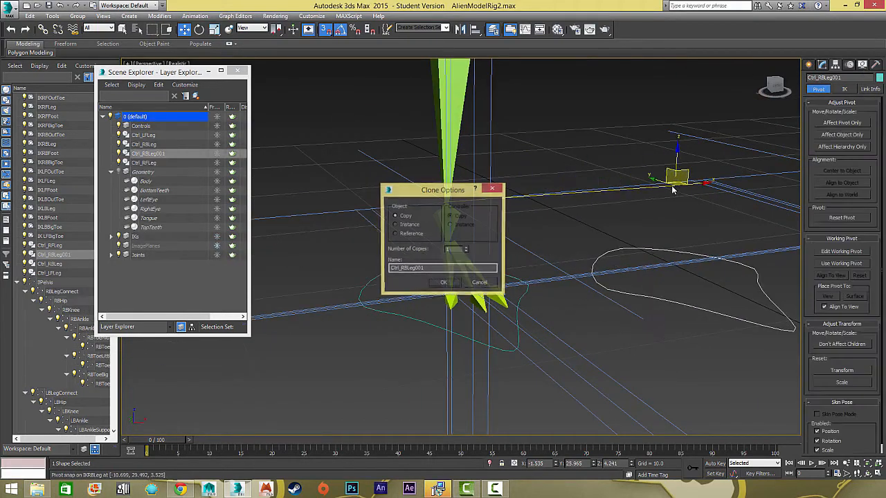
pyautogui.click(479, 283)
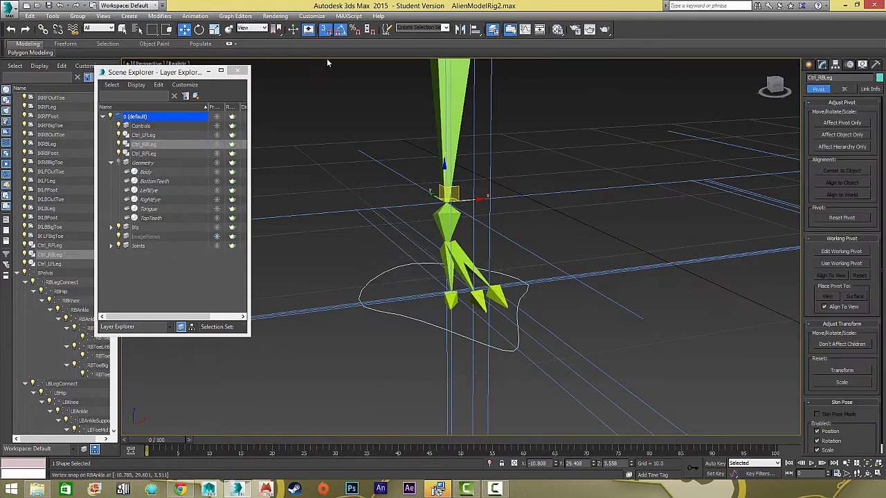
pyautogui.keyDown('shift'); pyautogui.moveTo(474, 197); pyautogui.dragTo(498, 200); pyautogui.keyUp('shift')
pyautogui.click(480, 283)
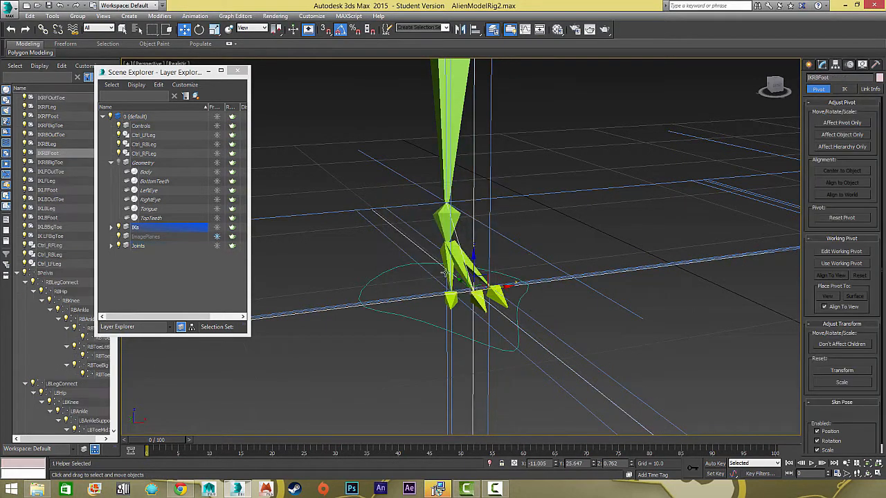
pyautogui.moveTo(425, 319); pyautogui.dragTo(444, 234)
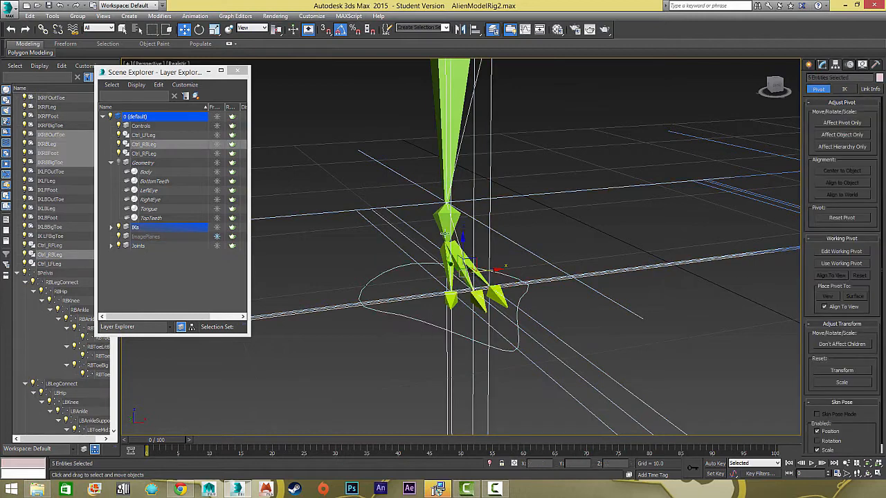
pyautogui.click(426, 326)
pyautogui.hotkey('ctrl', 'z')
pyautogui.click(426, 322)
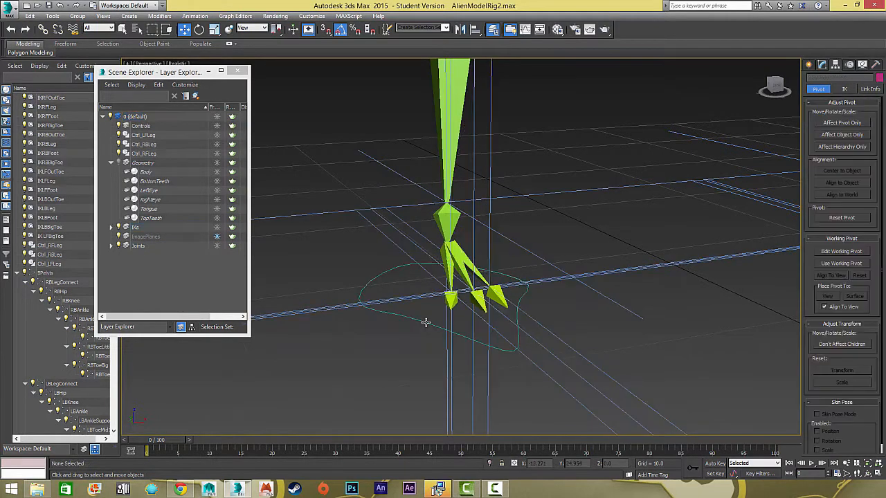
# Step: Clone Ctrl_RBLeg as a copy along X and position it at the left back foot, at about X 12.0
pyautogui.click(432, 313)
pyautogui.keyDown('shift'); pyautogui.moveTo(476, 206); pyautogui.dragTo(795, 175); pyautogui.keyUp('shift')
pyautogui.click(444, 283)
pyautogui.moveTo(448, 287)
pyautogui.keyDown('alt'); pyautogui.mouseDown(button='middle')
pyautogui.moveTo(342, 180)
pyautogui.moveTo(473, 191)
pyautogui.mouseUp(button='middle'); pyautogui.keyUp('alt')
pyautogui.moveTo(397, 170); pyautogui.dragTo(469, 166)
pyautogui.keyDown('alt'); pyautogui.moveTo(468, 166); pyautogui.dragTo(473, 259, button='middle'); pyautogui.keyUp('alt')
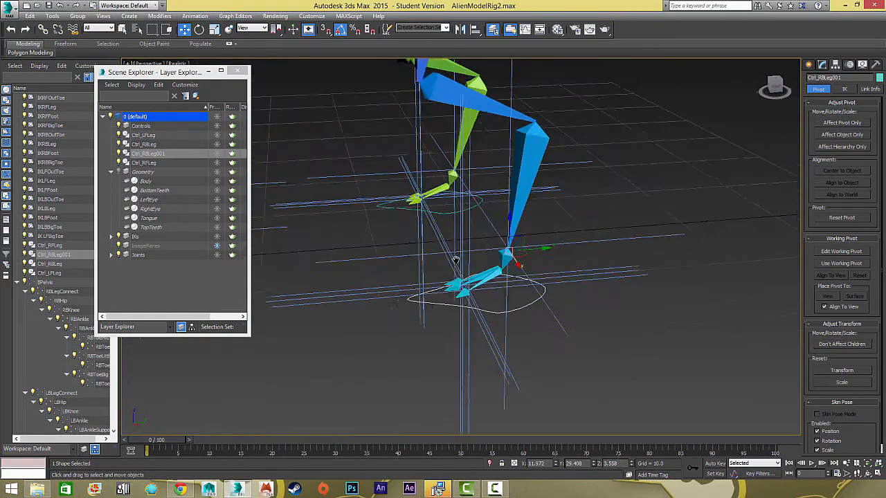
pyautogui.scroll(3, 473, 259)
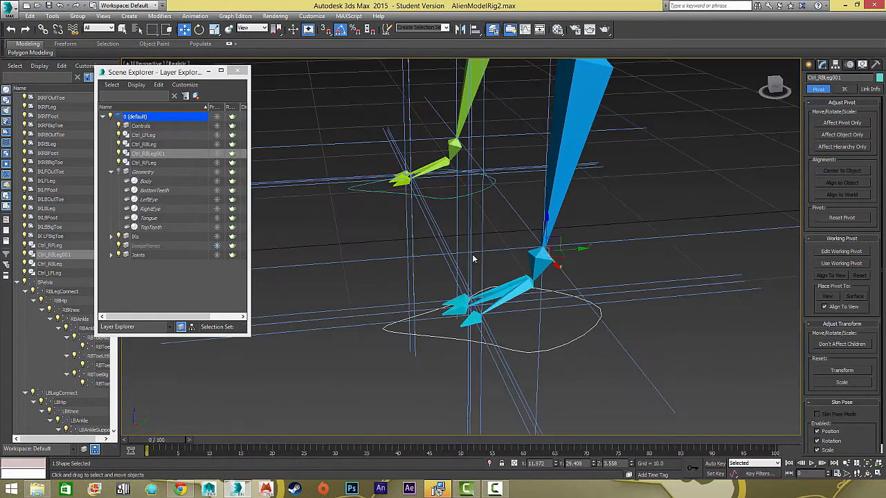
# Step: Snap the copied control's pivot to the left back ankle joint using Affect Pivot Only, and rename the control as Ctrl_LBLeg
pyautogui.click(832, 124)
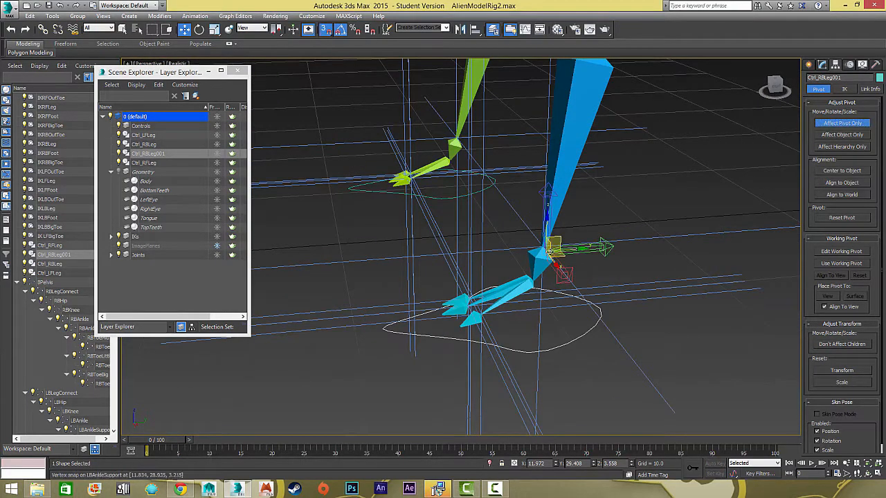
pyautogui.moveTo(550, 251); pyautogui.dragTo(541, 249)
pyautogui.keyDown('alt'); pyautogui.moveTo(541, 250); pyautogui.dragTo(804, 154, button='middle'); pyautogui.keyUp('alt')
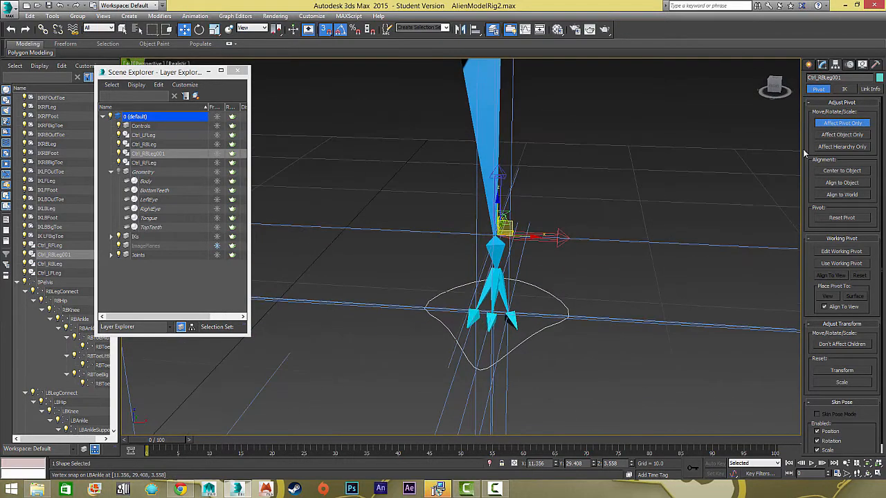
pyautogui.click(865, 124)
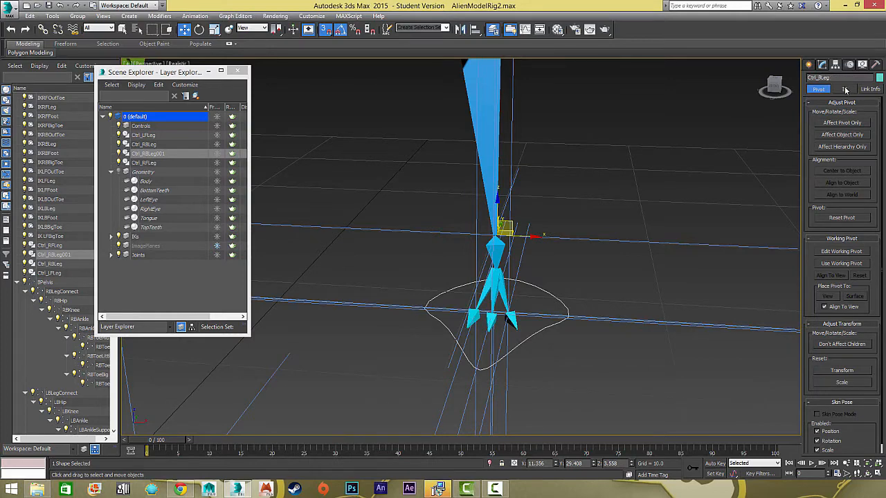
pyautogui.click(810, 65)
pyautogui.click(593, 244)
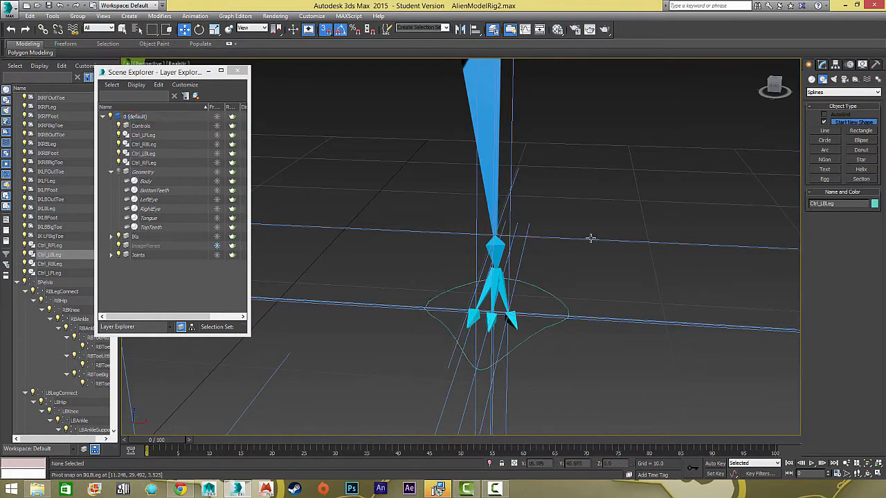
pyautogui.click(323, 31)
# Step: Try to scale the left front leg's four IK helpers down together, and undo the scaling
pyautogui.scroll(-6, 427, 186)
pyautogui.keyDown('alt'); pyautogui.moveTo(427, 186); pyautogui.dragTo(514, 245, button='middle'); pyautogui.keyUp('alt')
pyautogui.scroll(6, 490, 235)
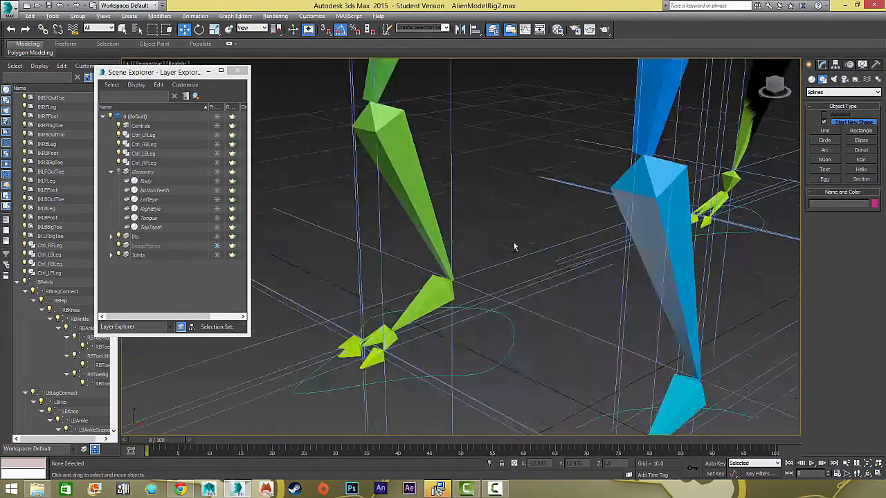
pyautogui.moveTo(593, 277); pyautogui.dragTo(528, 260, button='middle')
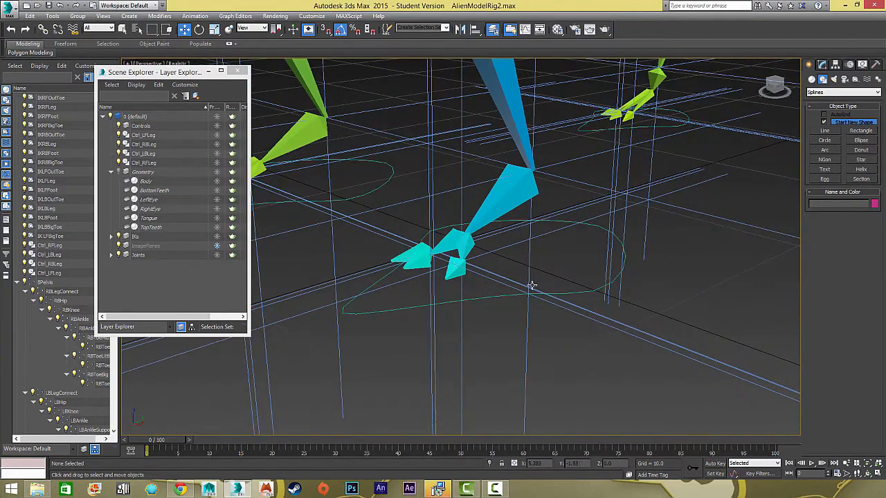
pyautogui.click(527, 276)
pyautogui.keyDown('ctrl'); pyautogui.click(459, 286); pyautogui.keyUp('ctrl')
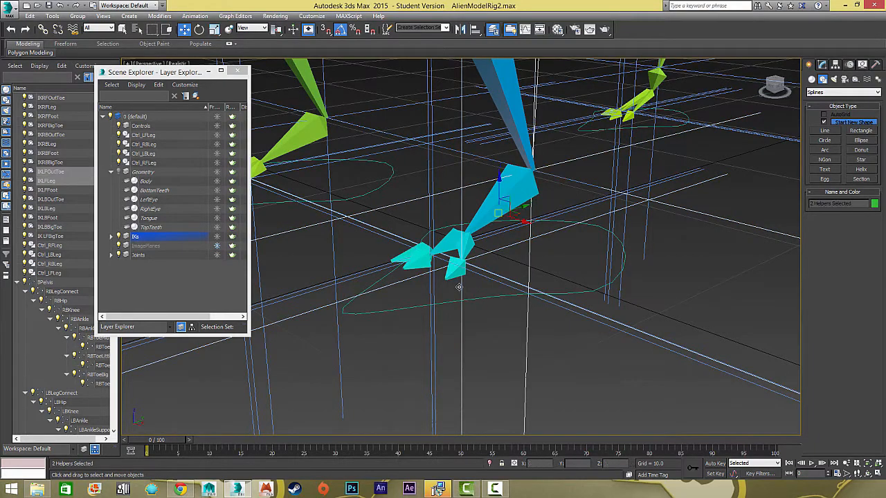
pyautogui.keyDown('ctrl'); pyautogui.click(431, 293); pyautogui.keyUp('ctrl')
pyautogui.keyDown('ctrl'); pyautogui.click(430, 294); pyautogui.keyUp('ctrl')
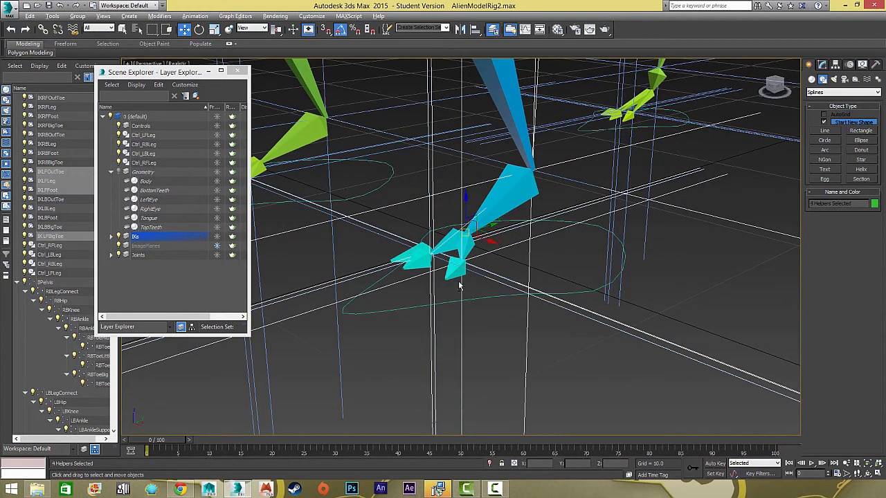
pyautogui.moveTo(459, 286)
pyautogui.keyDown('alt'); pyautogui.mouseDown(button='middle')
pyautogui.moveTo(415, 277)
pyautogui.moveTo(443, 300)
pyautogui.moveTo(465, 284)
pyautogui.mouseUp(button='middle'); pyautogui.keyUp('alt')
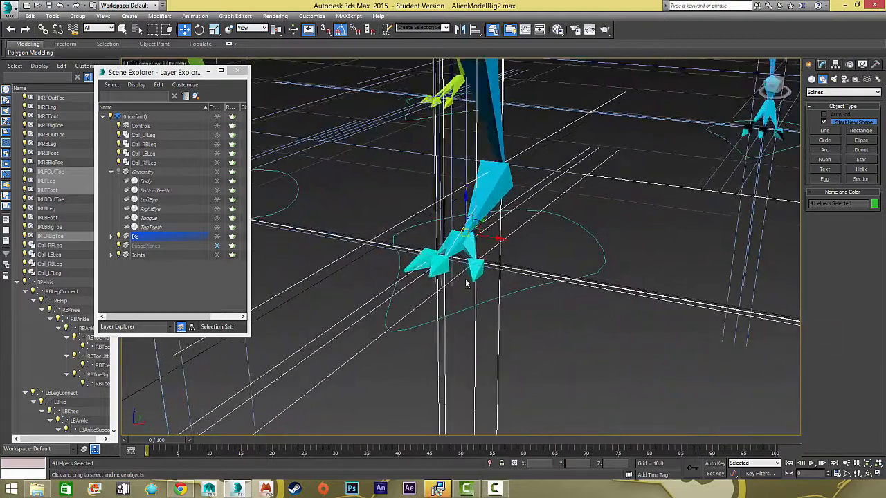
pyautogui.scroll(-6, 465, 284)
pyautogui.scroll(3, 468, 285)
pyautogui.press('r')
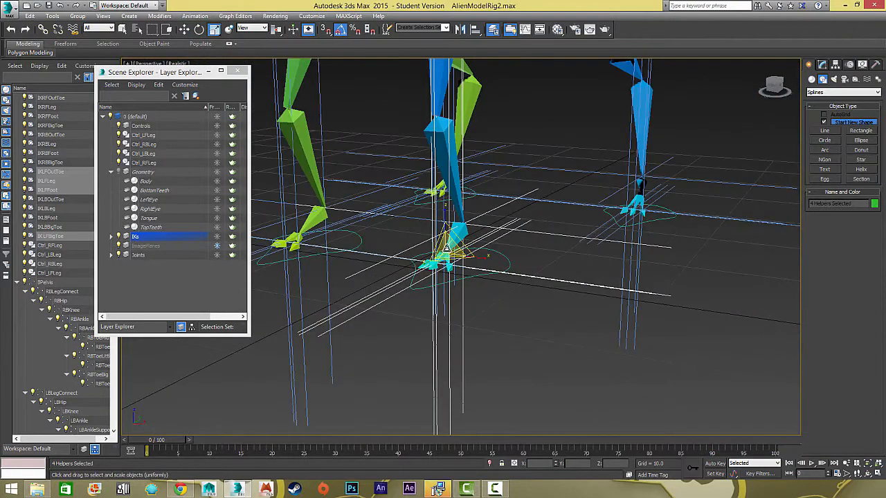
pyautogui.moveTo(447, 248); pyautogui.dragTo(441, 270)
pyautogui.hotkey('ctrl', 'z')
pyautogui.keyDown('alt'); pyautogui.moveTo(440, 271); pyautogui.dragTo(403, 276, button='middle'); pyautogui.keyUp('alt')
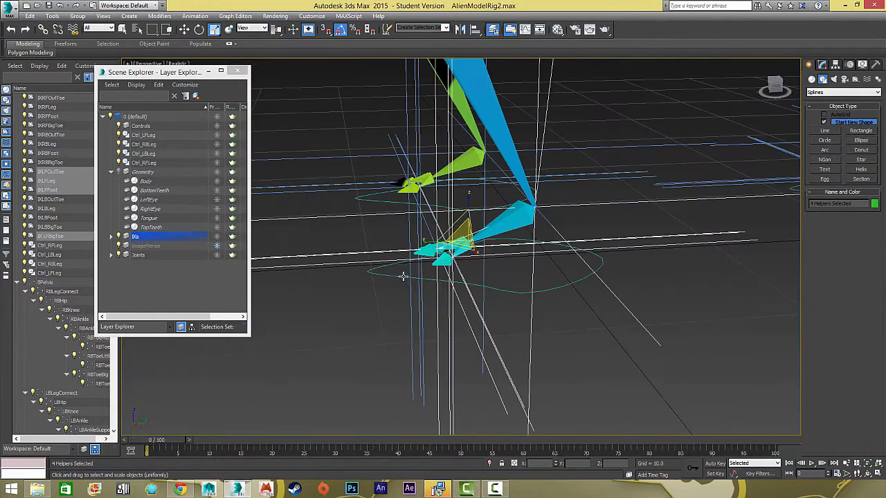
pyautogui.keyDown('alt'); pyautogui.moveTo(489, 274); pyautogui.dragTo(518, 259, button='middle'); pyautogui.keyUp('alt')
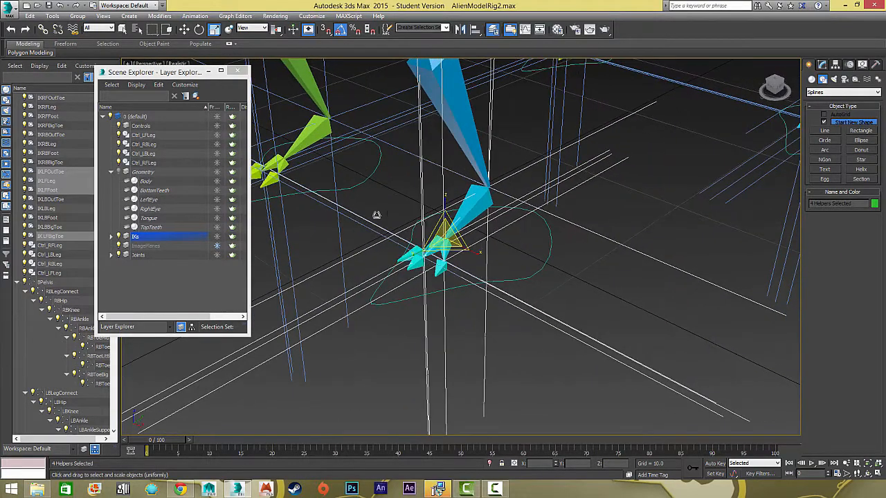
pyautogui.keyDown('alt'); pyautogui.moveTo(421, 268); pyautogui.dragTo(480, 206, button='middle'); pyautogui.keyUp('alt')
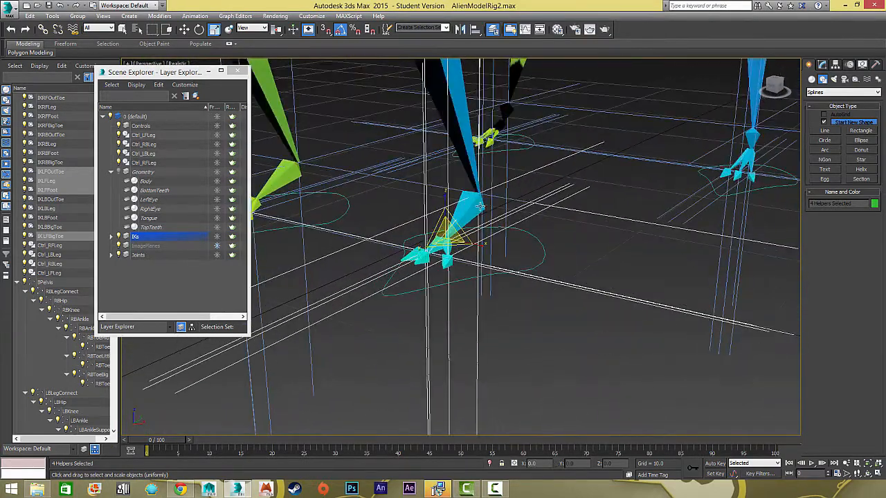
pyautogui.hotkey('ctrl', 'z')
# Step: Uniformly scale the left front toe helpers individually, IKLFOutToe to about 42% and IKLFBigToe to about 40%
pyautogui.click(541, 202)
pyautogui.click(540, 203)
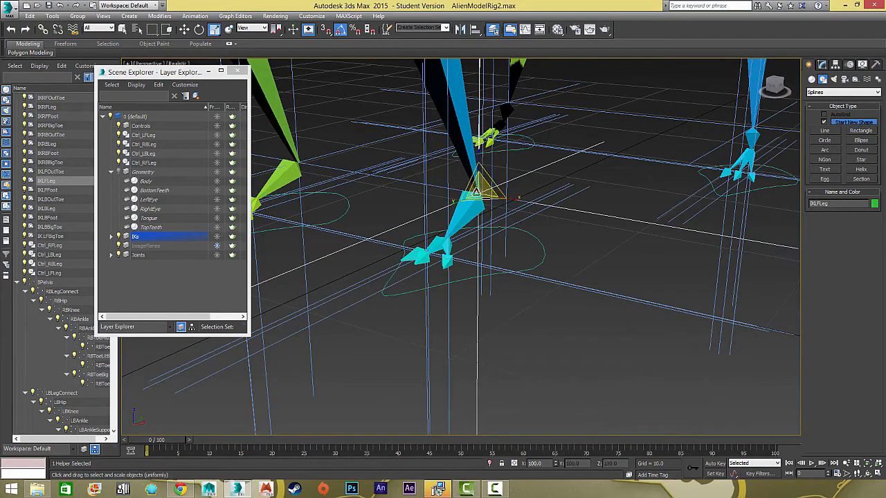
pyautogui.click(466, 261)
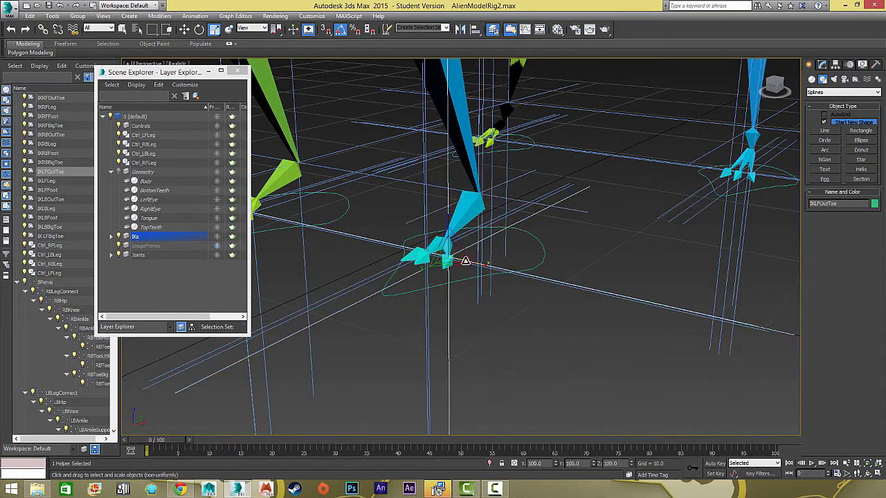
pyautogui.moveTo(449, 251); pyautogui.dragTo(424, 316)
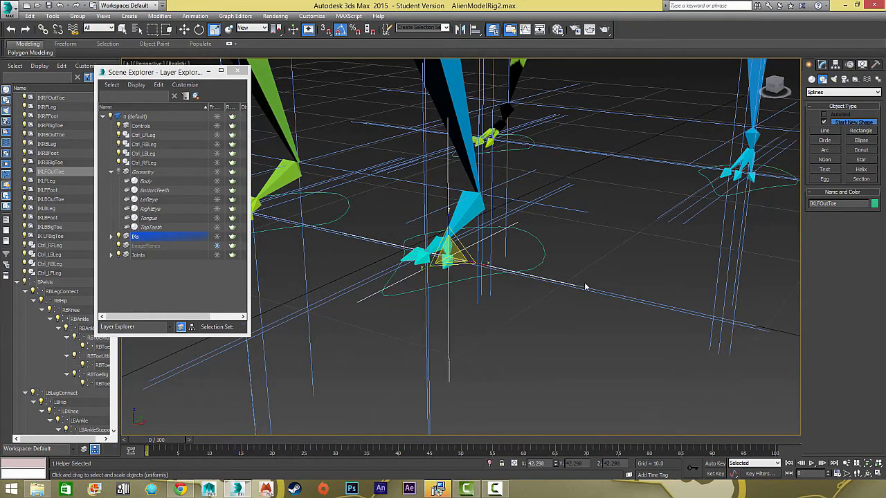
pyautogui.click(367, 250)
pyautogui.moveTo(423, 241); pyautogui.dragTo(386, 319)
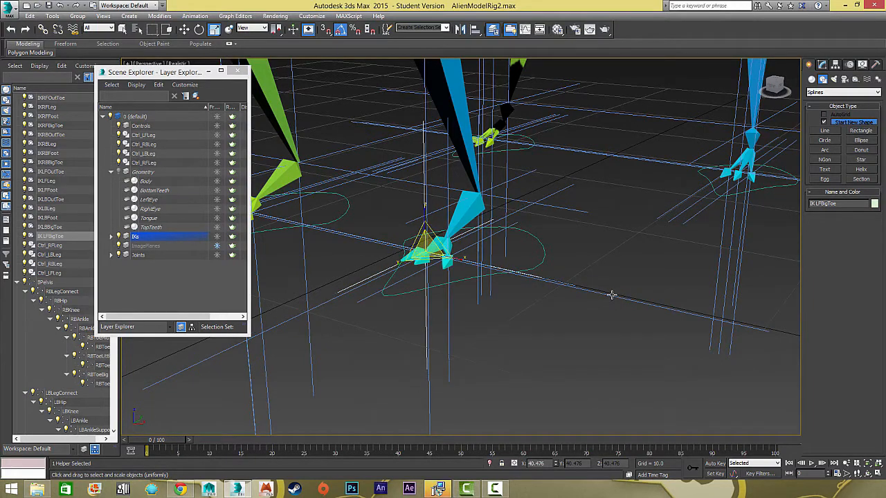
# Step: Uniformly scale the IKLFFoot helper to about 48% and the IKLFLeg helper to about 39%
pyautogui.click(521, 293)
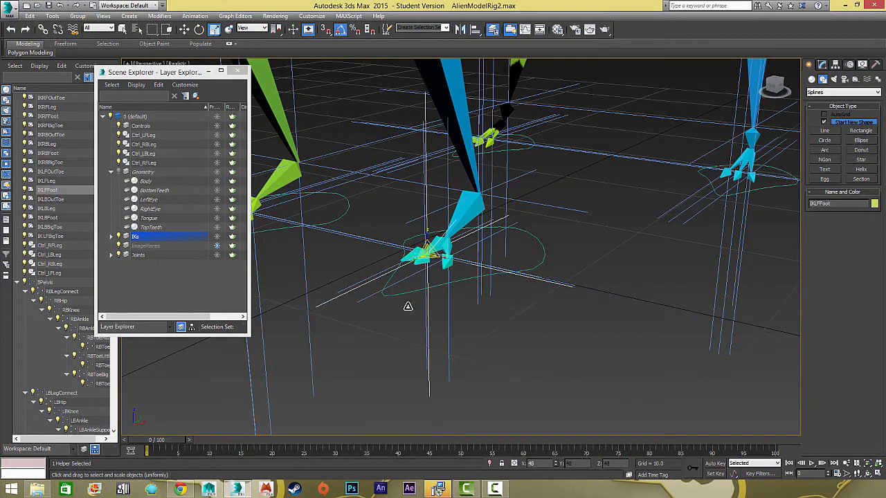
pyautogui.keyDown('alt'); pyautogui.moveTo(395, 330); pyautogui.dragTo(489, 238, button='middle'); pyautogui.keyUp('alt')
pyautogui.click(502, 226)
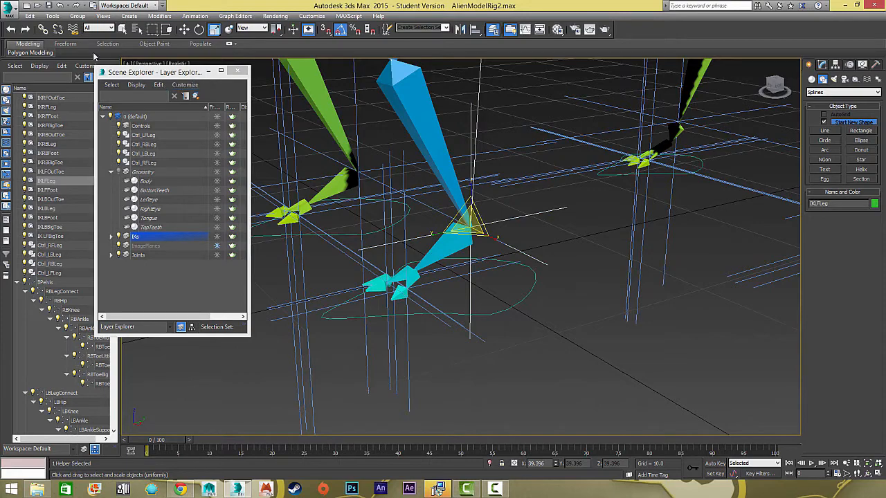
# Step: Link the IKLFLeg, IKLFOutToe, IKLFBigToe and IKLFFoot helpers to the Ctrl_LFLeg control with Select and Link
pyautogui.click(43, 29)
pyautogui.scroll(5, 419, 158)
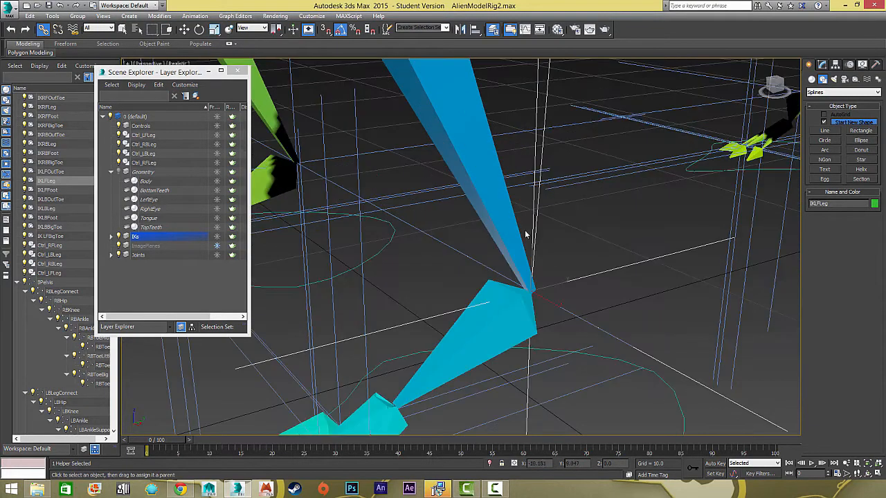
pyautogui.scroll(-5, 400, 164)
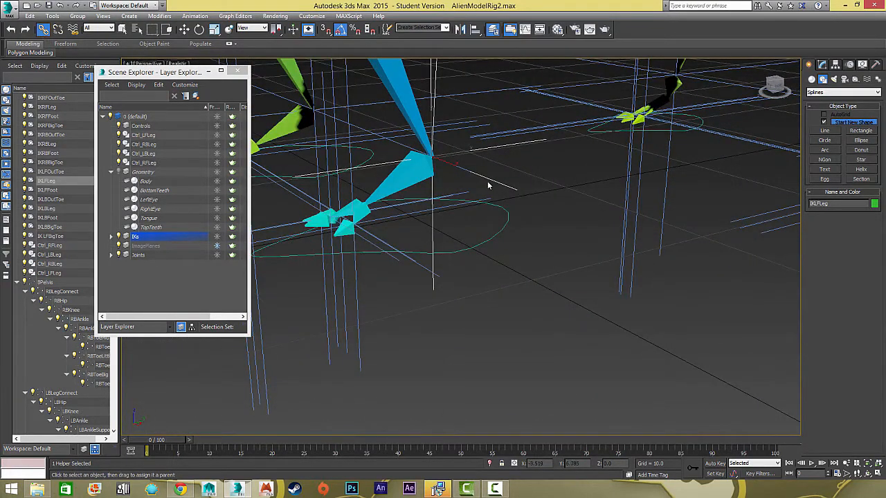
pyautogui.moveTo(503, 215); pyautogui.dragTo(377, 258)
pyautogui.click(390, 246)
pyautogui.click(342, 270)
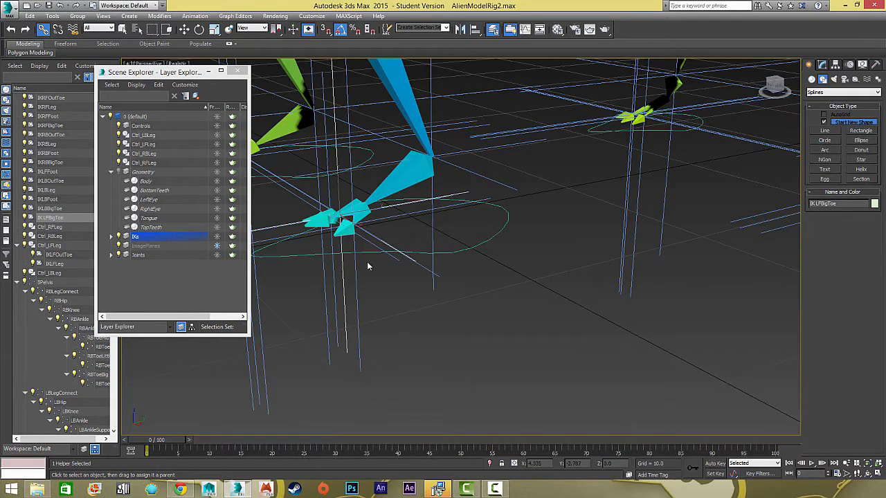
pyautogui.moveTo(427, 259); pyautogui.dragTo(335, 285)
pyautogui.click(335, 284)
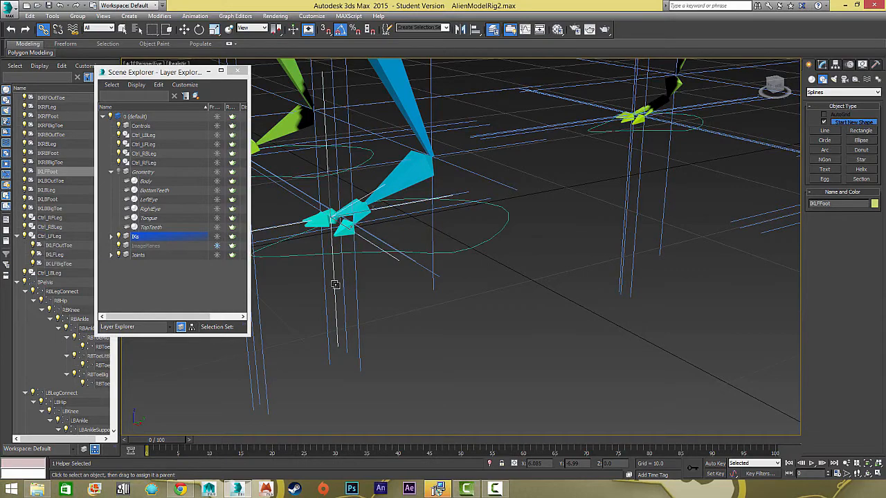
pyautogui.moveTo(425, 257); pyautogui.dragTo(392, 231)
# Step: Test the left front foot by moving Ctrl_LFLeg, undo the move, and show the Geometry layer to repeat the test with the mesh
pyautogui.scroll(4, 391, 231)
pyautogui.keyDown('alt'); pyautogui.moveTo(417, 242); pyautogui.dragTo(528, 217, button='middle'); pyautogui.keyUp('alt')
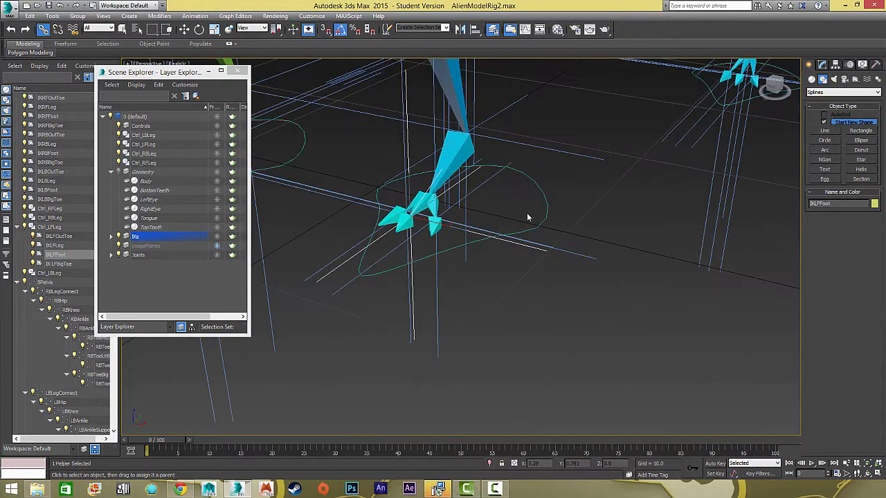
pyautogui.click(556, 220)
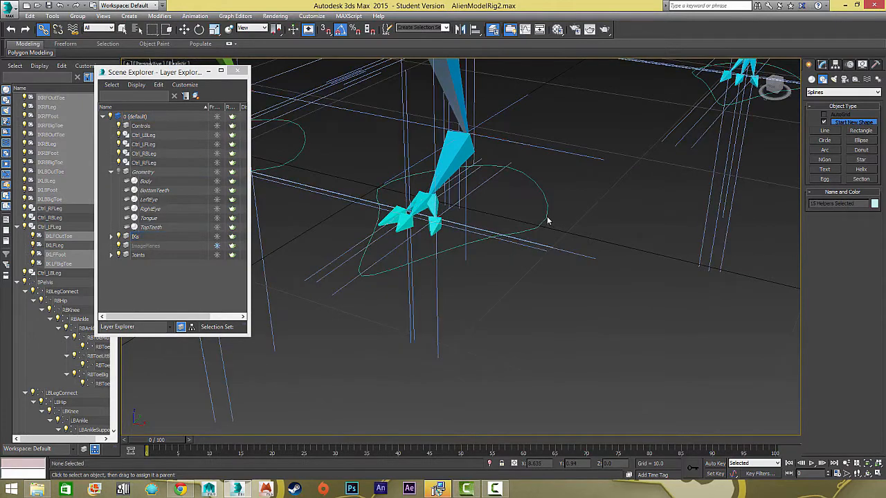
pyautogui.press('w')
pyautogui.scroll(-3, 525, 215)
pyautogui.keyDown('alt'); pyautogui.moveTo(505, 213); pyautogui.dragTo(508, 166, button='middle'); pyautogui.keyUp('alt')
pyautogui.moveTo(524, 173); pyautogui.dragTo(613, 166)
pyautogui.hotkey('ctrl', 'z')
pyautogui.click(118, 172)
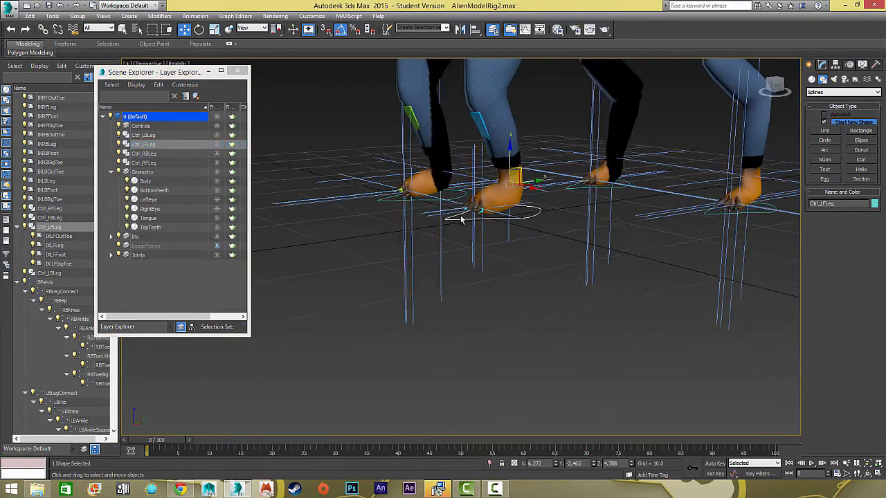
pyautogui.moveTo(520, 168)
pyautogui.mouseDown()
pyautogui.moveTo(433, 164)
pyautogui.moveTo(543, 138)
pyautogui.moveTo(606, 141)
pyautogui.moveTo(478, 142)
pyautogui.moveTo(520, 155)
pyautogui.mouseUp()
# Step: Link the IKRFOutToe, IKRFLeg, IKRFFoot and IKRFBigToe helpers to the Ctrl_RFLeg control at the right front foot
pyautogui.keyDown('alt'); pyautogui.moveTo(426, 188); pyautogui.dragTo(549, 272, button='middle'); pyautogui.keyUp('alt')
pyautogui.scroll(3, 682, 237)
pyautogui.scroll(2, 592, 271)
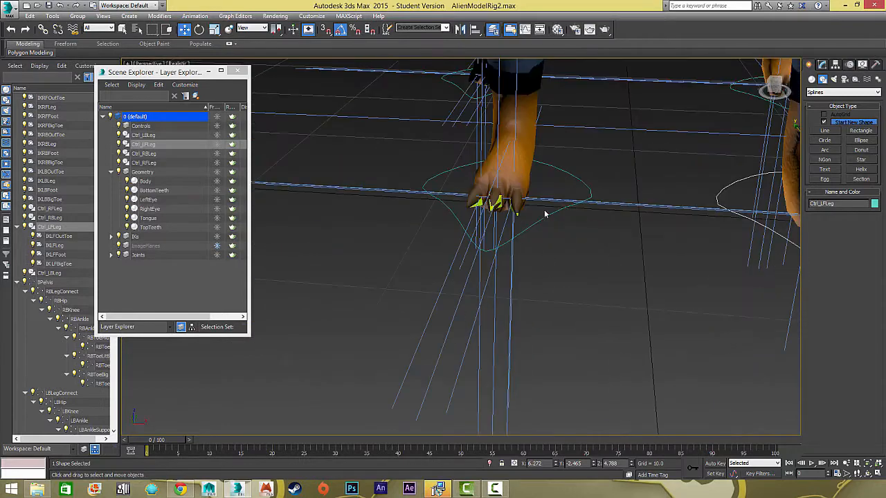
pyautogui.click(483, 208)
pyautogui.scroll(2, 484, 210)
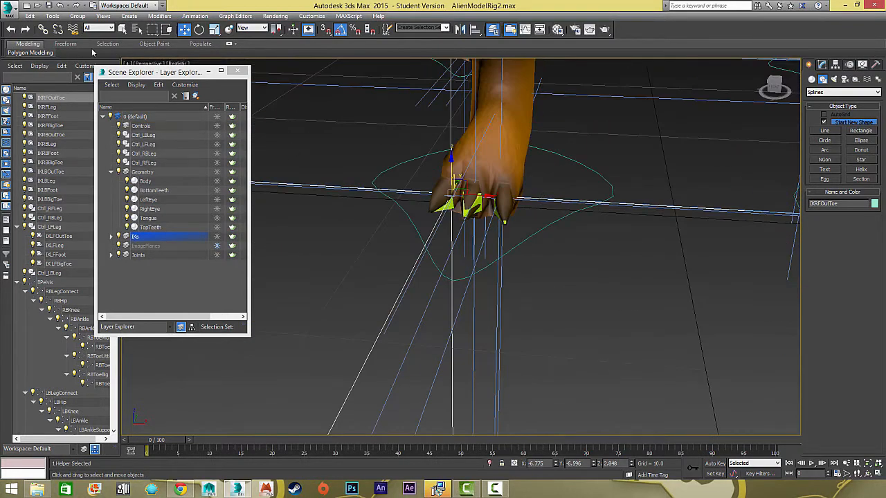
pyautogui.click(43, 29)
pyautogui.moveTo(451, 192); pyautogui.dragTo(501, 264)
pyautogui.moveTo(504, 223); pyautogui.dragTo(461, 275)
pyautogui.click(454, 288)
pyautogui.scroll(-3, 559, 180)
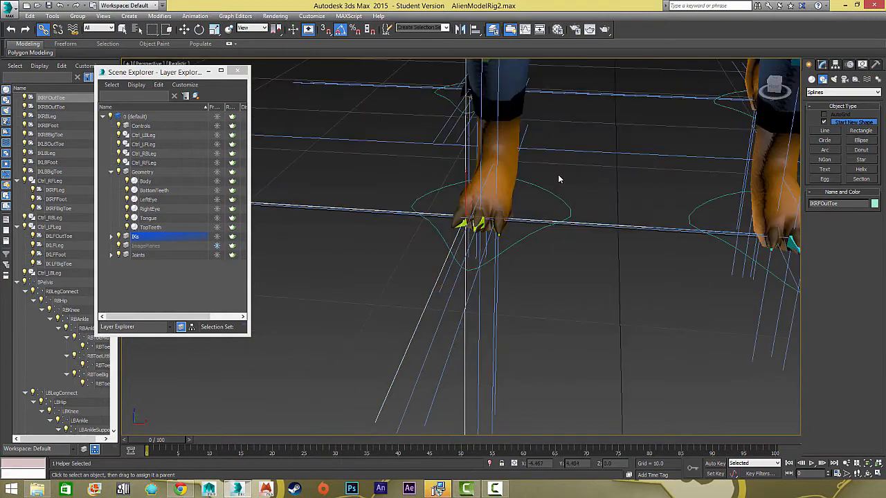
# Step: Test the right front foot by moving Ctrl_RFLeg, and undo the move
pyautogui.press('w')
pyautogui.click(468, 236)
pyautogui.keyDown('alt'); pyautogui.moveTo(468, 236); pyautogui.dragTo(503, 226, button='middle'); pyautogui.keyUp('alt')
pyautogui.scroll(-3, 502, 225)
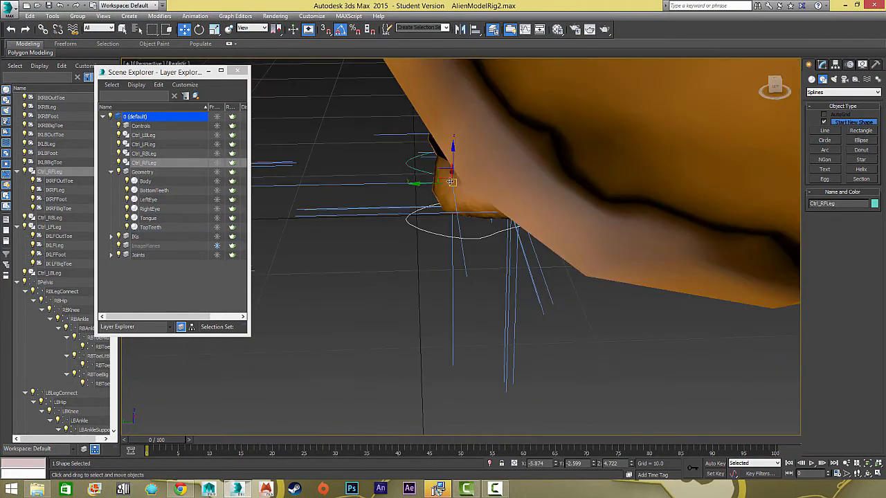
pyautogui.moveTo(443, 173)
pyautogui.mouseDown()
pyautogui.moveTo(358, 179)
pyautogui.moveTo(467, 179)
pyautogui.moveTo(447, 183)
pyautogui.mouseUp()
pyautogui.hotkey('ctrl', 'z')
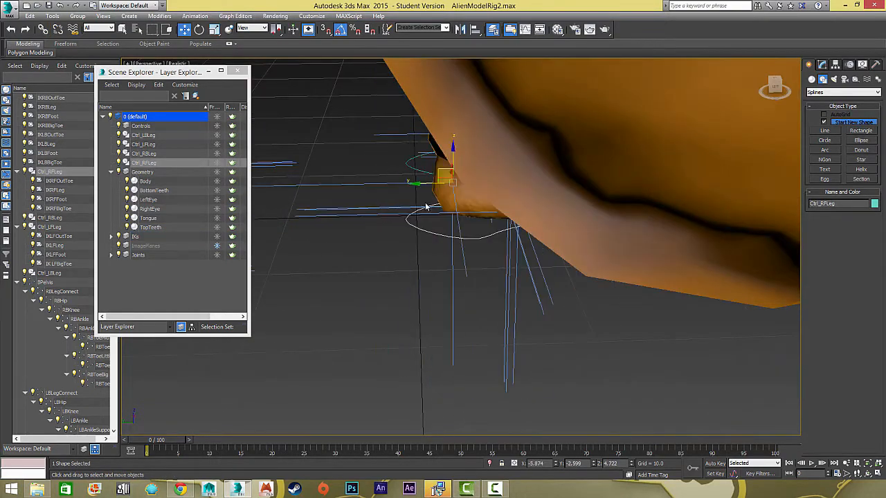
# Step: Link the IKRBOutToe, IKRBLeg, IKRBFoot and IKRBBigToe helpers to the Ctrl_RBLeg control at the right back foot
pyautogui.moveTo(449, 211); pyautogui.dragTo(510, 249, button='middle')
pyautogui.keyDown('alt'); pyautogui.moveTo(411, 256); pyautogui.dragTo(470, 360, button='middle'); pyautogui.keyUp('alt')
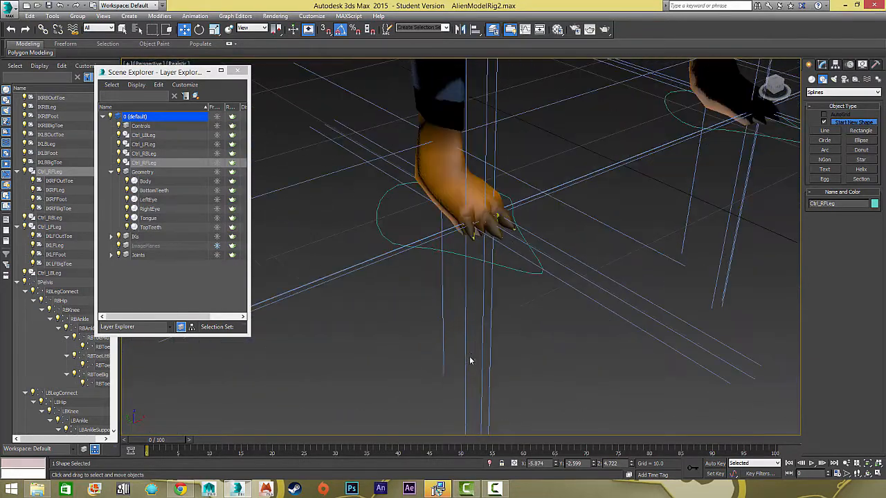
pyautogui.click(568, 254)
pyautogui.click(43, 30)
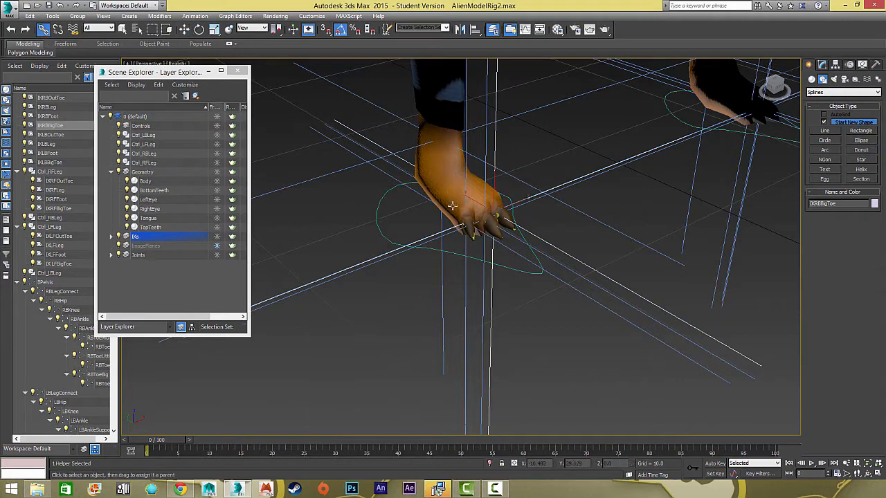
pyautogui.click(444, 277)
pyautogui.keyDown('ctrl'); pyautogui.click(466, 281); pyautogui.keyUp('ctrl')
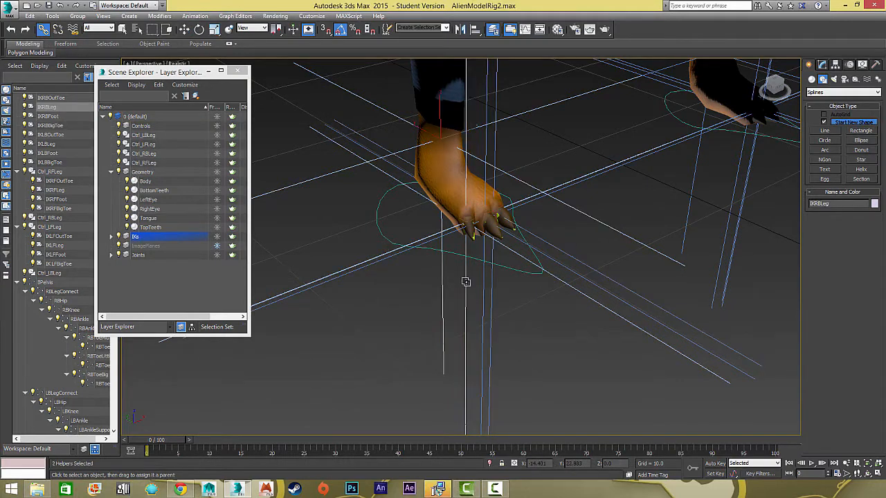
pyautogui.keyDown('ctrl'); pyautogui.click(484, 283); pyautogui.keyUp('ctrl')
pyautogui.keyDown('ctrl'); pyautogui.click(491, 285); pyautogui.keyUp('ctrl')
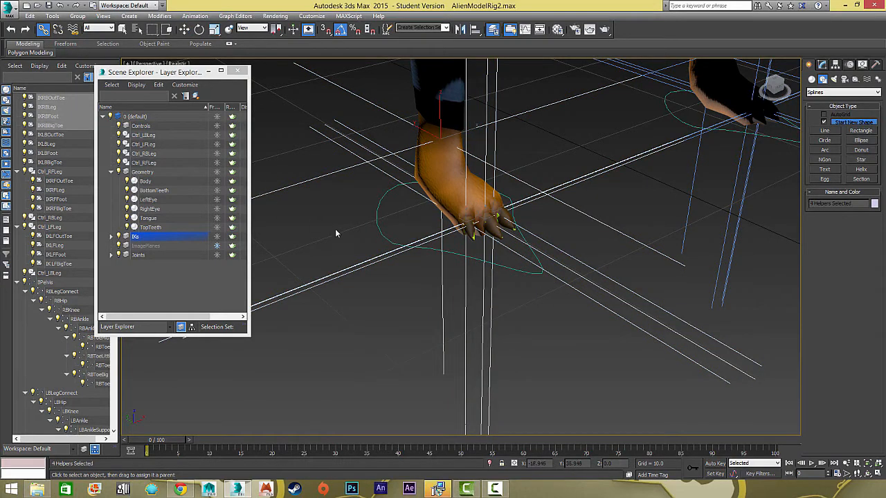
pyautogui.moveTo(440, 259); pyautogui.dragTo(432, 249)
pyautogui.click(431, 249)
# Step: Test the right back foot by moving Ctrl_RBLeg, and restore its position
pyautogui.scroll(-5, 431, 249)
pyautogui.press('w')
pyautogui.keyDown('alt'); pyautogui.moveTo(425, 235); pyautogui.dragTo(429, 207, button='middle'); pyautogui.keyUp('alt')
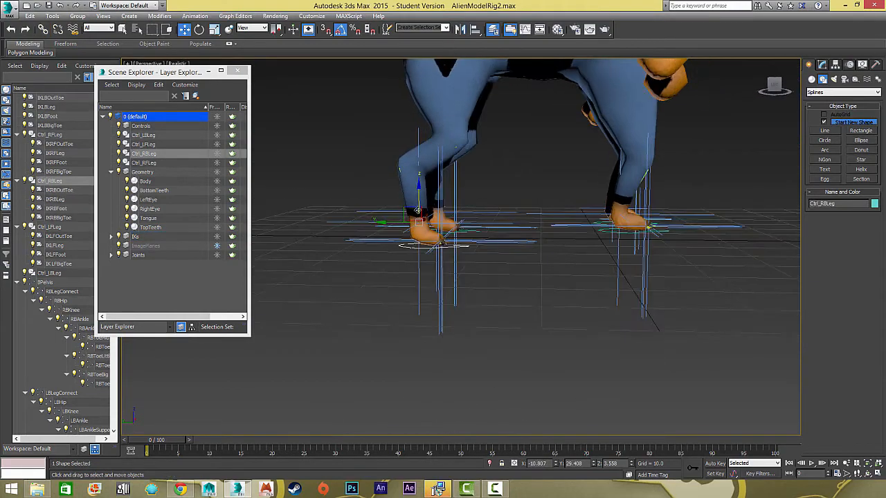
pyautogui.moveTo(429, 198); pyautogui.dragTo(500, 194)
# Step: Link the IKLBOutToe, IKLBLeg, IKLBFoot and IKLBBigToe helpers to the Ctrl_LBLeg control at the left back foot
pyautogui.keyDown('alt'); pyautogui.moveTo(500, 194); pyautogui.dragTo(497, 225, button='middle'); pyautogui.keyUp('alt')
pyautogui.keyDown('alt'); pyautogui.moveTo(513, 265); pyautogui.dragTo(555, 239, button='middle'); pyautogui.keyUp('alt')
pyautogui.scroll(4, 554, 221)
pyautogui.keyDown('alt'); pyautogui.moveTo(553, 209); pyautogui.dragTo(533, 258, button='middle'); pyautogui.keyUp('alt')
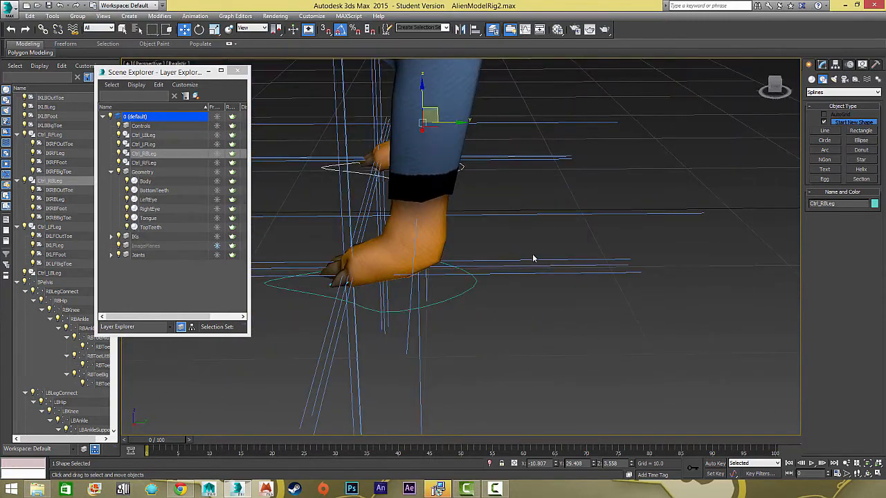
pyautogui.click(533, 261)
pyautogui.keyDown('ctrl'); pyautogui.click(533, 267); pyautogui.keyUp('ctrl')
pyautogui.keyDown('ctrl'); pyautogui.click(531, 272); pyautogui.keyUp('ctrl')
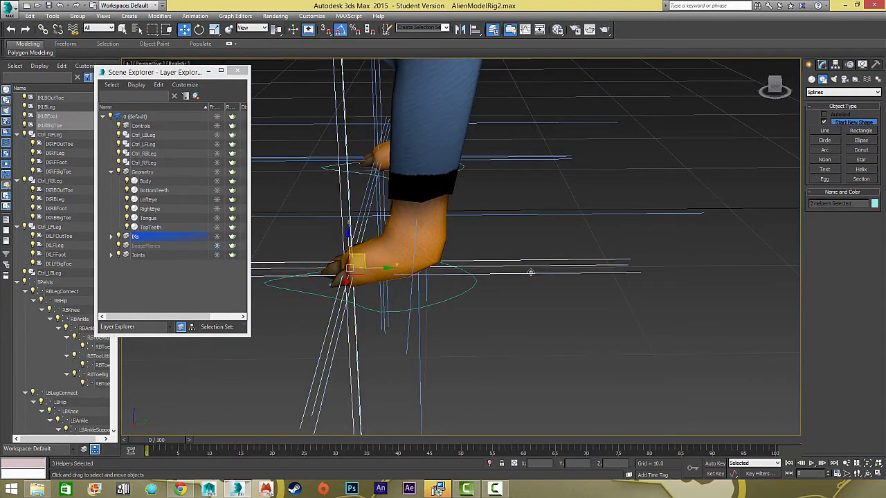
pyautogui.keyDown('ctrl'); pyautogui.click(418, 348); pyautogui.keyUp('ctrl')
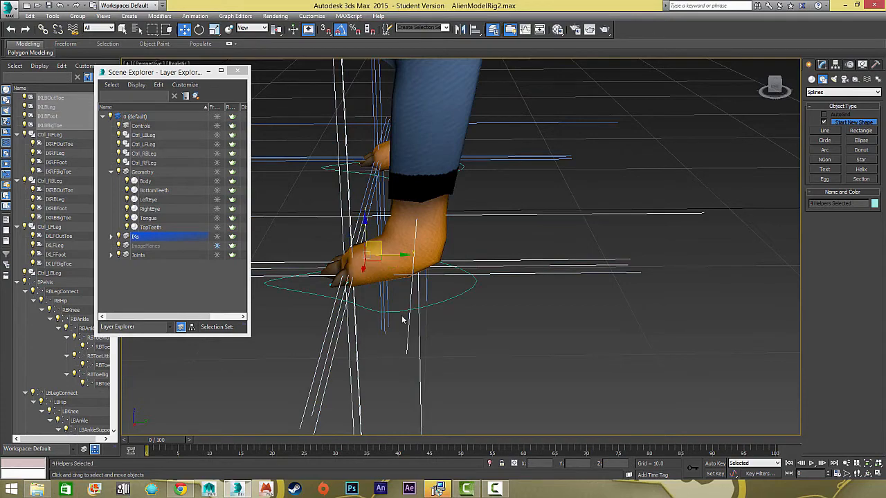
pyautogui.keyDown('alt'); pyautogui.moveTo(405, 317); pyautogui.dragTo(10, 121, button='middle'); pyautogui.keyUp('alt')
pyautogui.click(42, 29)
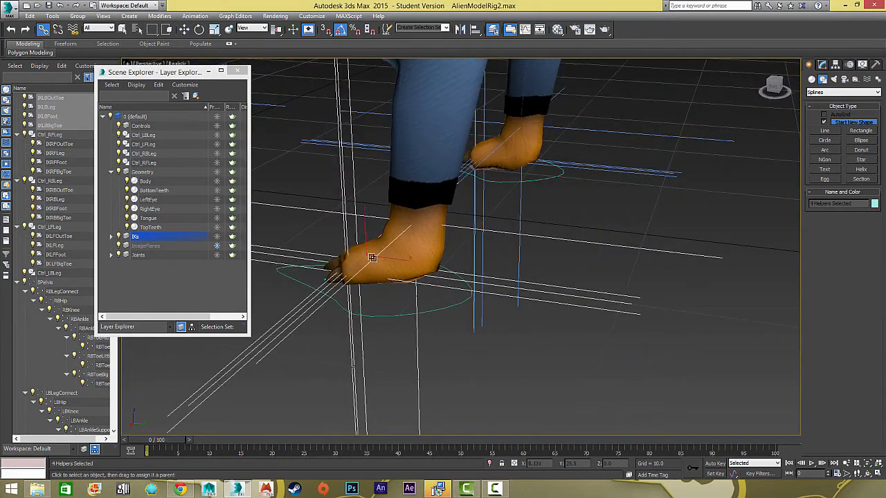
pyautogui.moveTo(429, 285); pyautogui.dragTo(431, 306)
pyautogui.press('w')
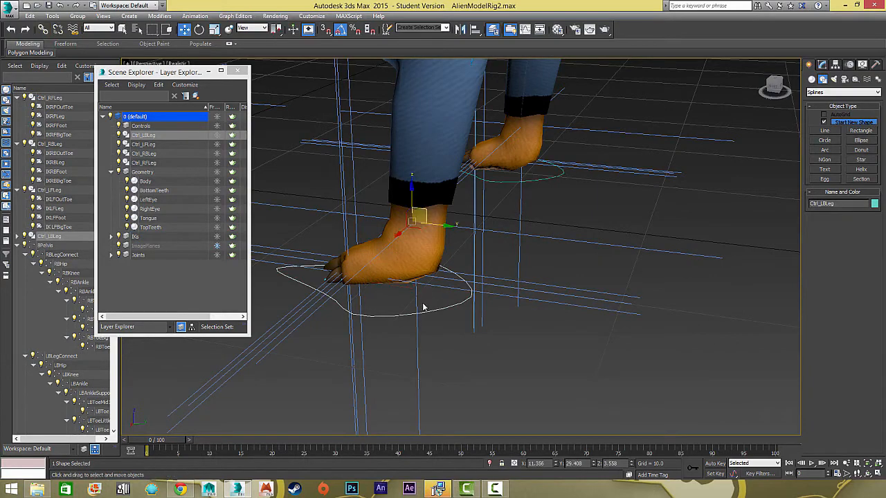
# Step: Test the left back foot by moving Ctrl_LBLeg, and restore its position
pyautogui.click(418, 214)
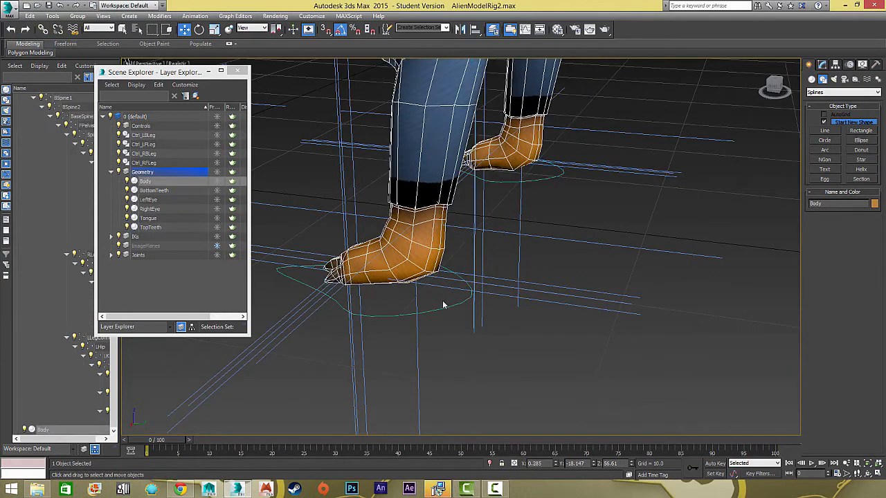
pyautogui.doubleClick(437, 302)
pyautogui.moveTo(446, 188); pyautogui.dragTo(438, 320)
pyautogui.rightClick(439, 320)
pyautogui.click(438, 320)
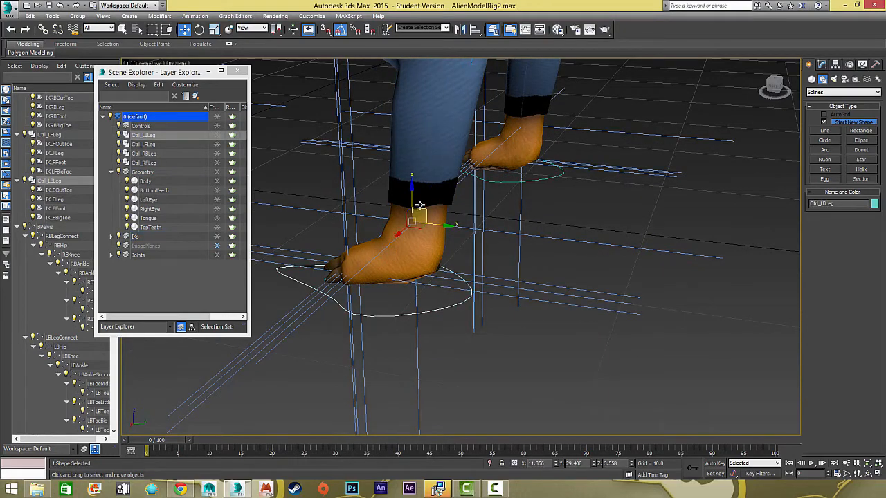
pyautogui.moveTo(421, 206); pyautogui.dragTo(341, 200)
# Step: Hide the IKs layer and raise Ctrl_LBLeg and Ctrl_RBLeg together in the Left view, level with the front foot controls
pyautogui.scroll(-5, 340, 200)
pyautogui.keyDown('alt'); pyautogui.moveTo(340, 200); pyautogui.dragTo(557, 252, button='middle'); pyautogui.keyUp('alt')
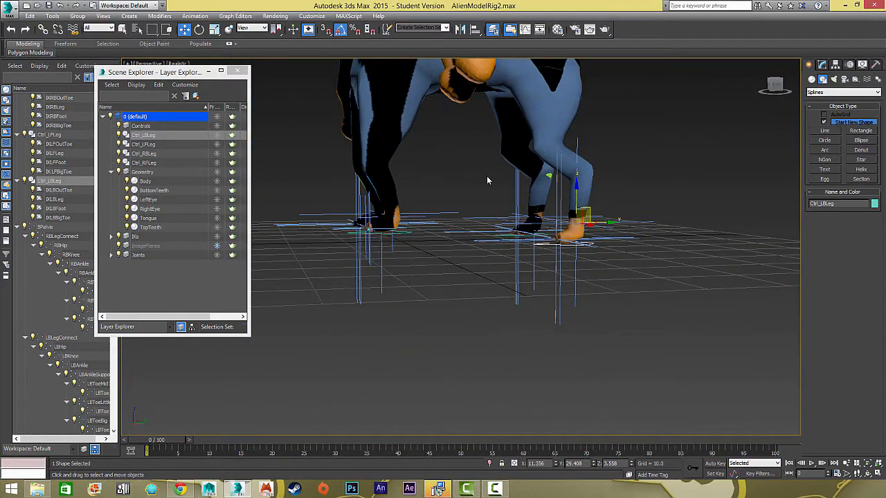
pyautogui.keyDown('alt'); pyautogui.moveTo(535, 205); pyautogui.dragTo(467, 229, button='middle'); pyautogui.keyUp('alt')
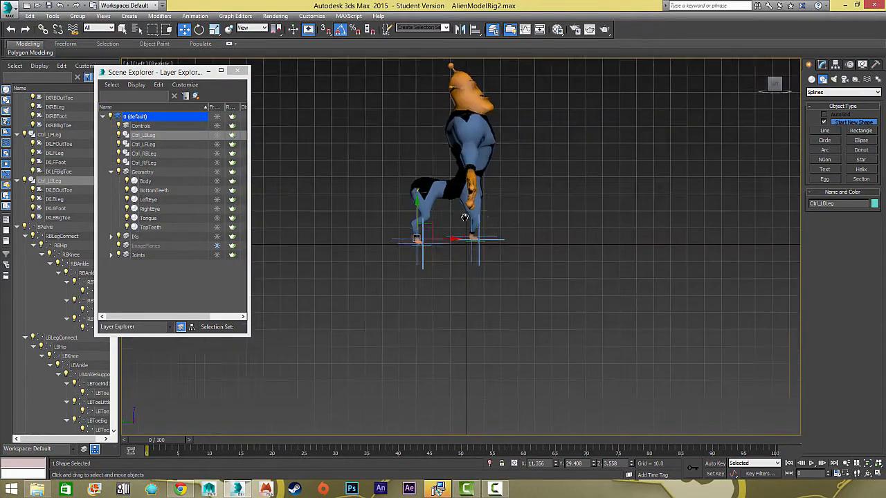
pyautogui.scroll(5, 468, 228)
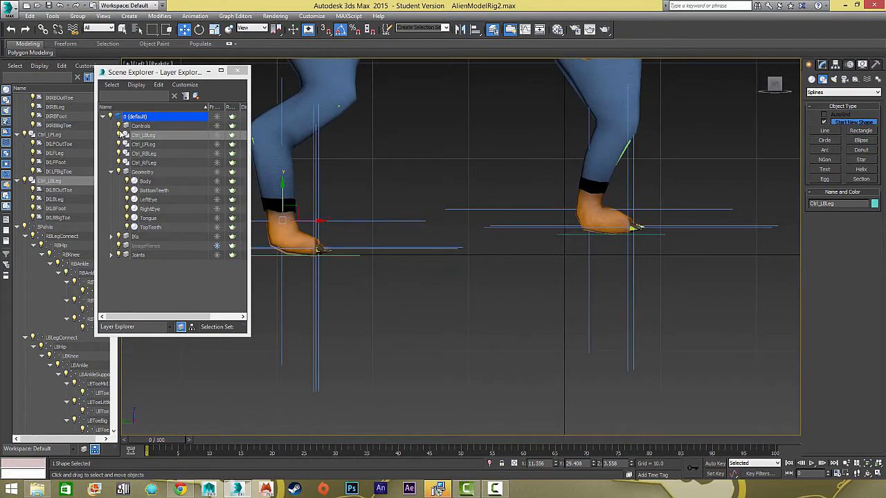
pyautogui.click(119, 236)
pyautogui.keyDown('ctrl'); pyautogui.click(330, 237); pyautogui.keyUp('ctrl')
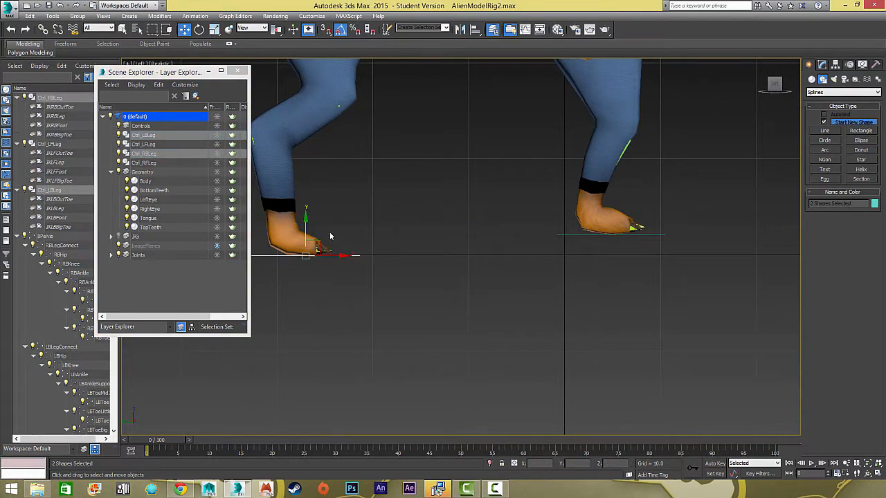
pyautogui.moveTo(305, 226); pyautogui.dragTo(303, 204)
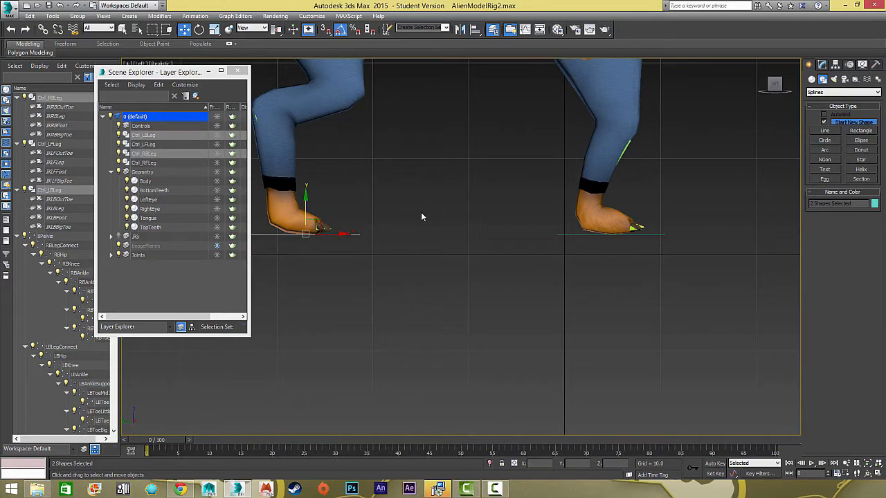
pyautogui.moveTo(305, 200); pyautogui.dragTo(305, 201)
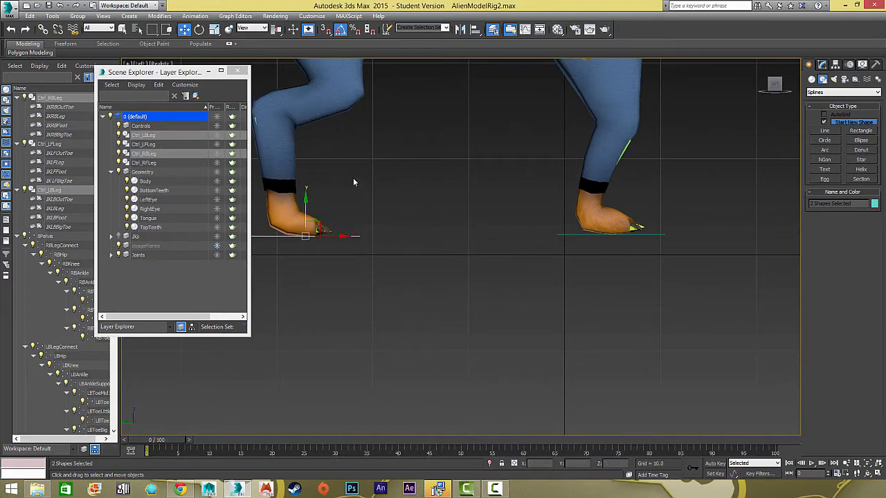
# Step: Put Ctrl_LBLeg, Ctrl_LFLeg, Ctrl_RBLeg and Ctrl_RFLeg into the Controls layer, and check it by hiding and showing the layer
pyautogui.press('p')
pyautogui.keyDown('alt'); pyautogui.moveTo(433, 195); pyautogui.dragTo(401, 283, button='middle'); pyautogui.keyUp('alt')
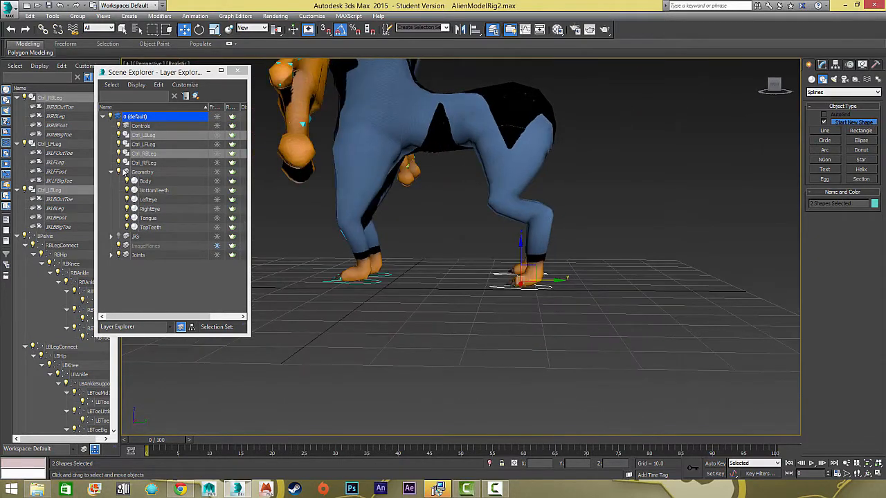
pyautogui.click(122, 229)
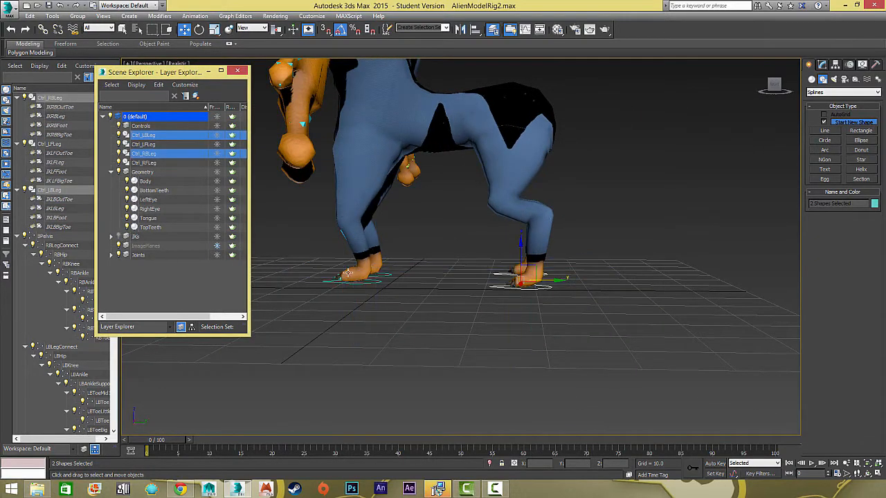
pyautogui.keyDown('ctrl'); pyautogui.click(390, 275); pyautogui.keyUp('ctrl')
pyautogui.keyDown('ctrl'); pyautogui.click(371, 282); pyautogui.keyUp('ctrl')
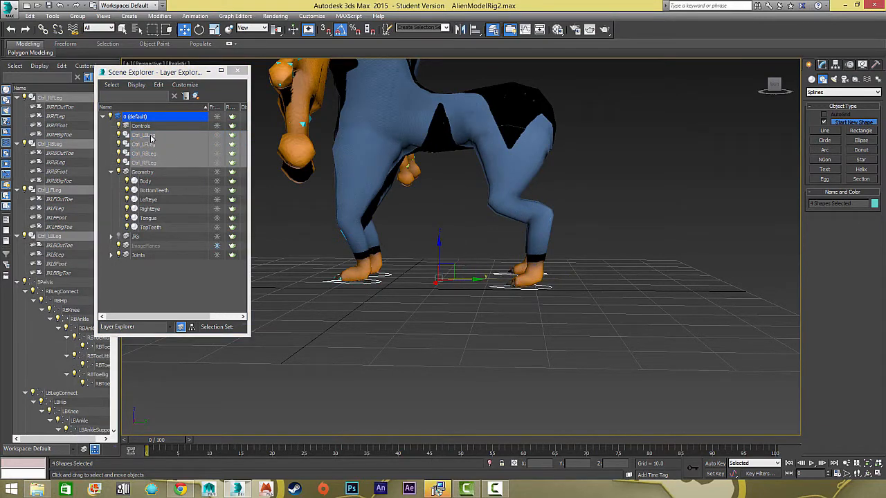
pyautogui.moveTo(151, 138); pyautogui.dragTo(118, 125)
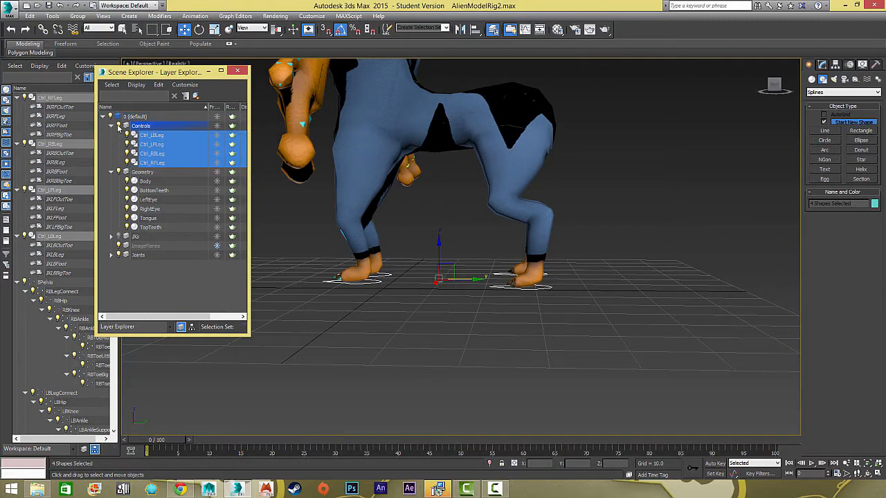
pyautogui.click(118, 126)
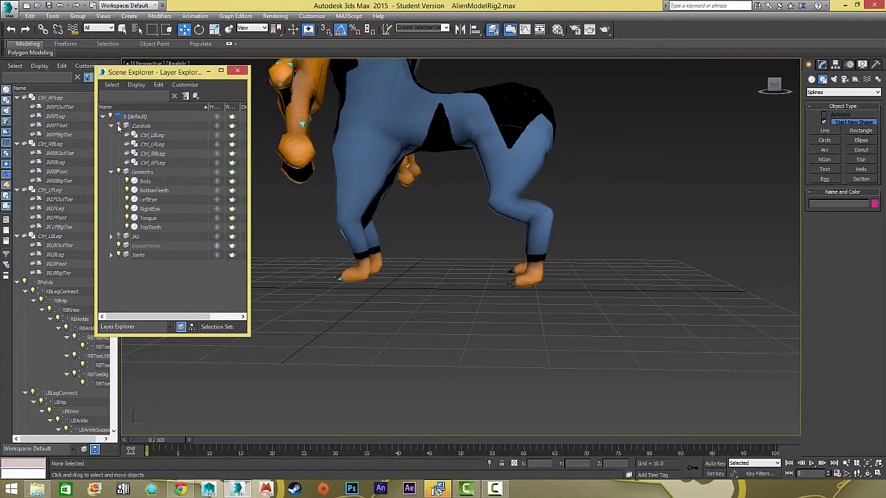
pyautogui.click(118, 125)
# Step: Accept the Body mesh's object properties with Show Frozen in Gray off, and freeze the Geometry layer
pyautogui.keyDown('alt'); pyautogui.moveTo(409, 263); pyautogui.dragTo(438, 263, button='middle'); pyautogui.keyUp('alt')
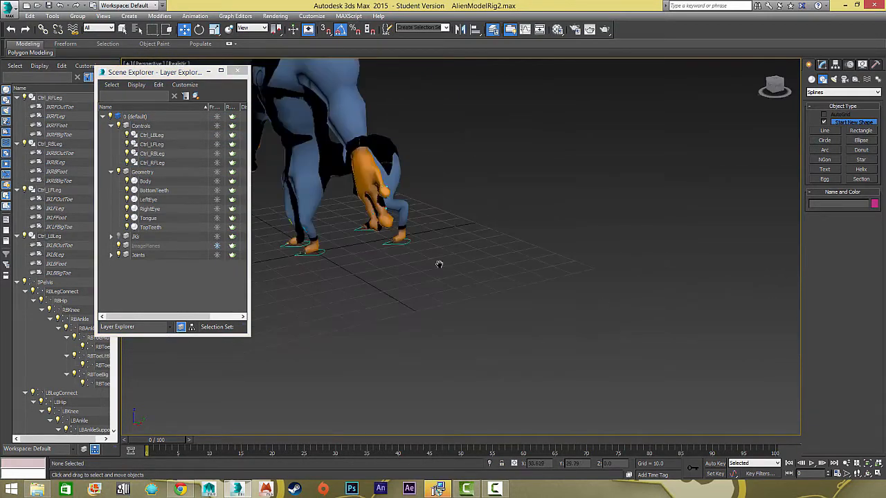
pyautogui.press('z')
pyautogui.click(169, 173)
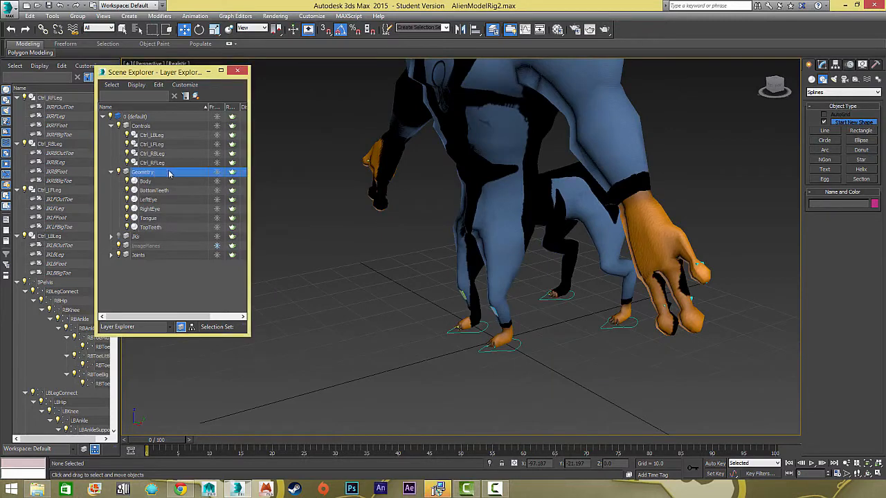
pyautogui.click(216, 172)
pyautogui.click(216, 173)
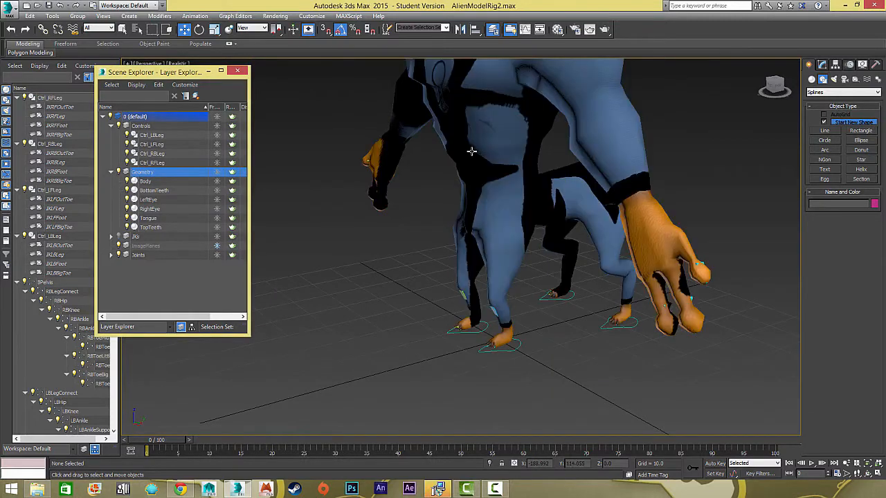
pyautogui.click(496, 137)
pyautogui.rightClick(535, 130)
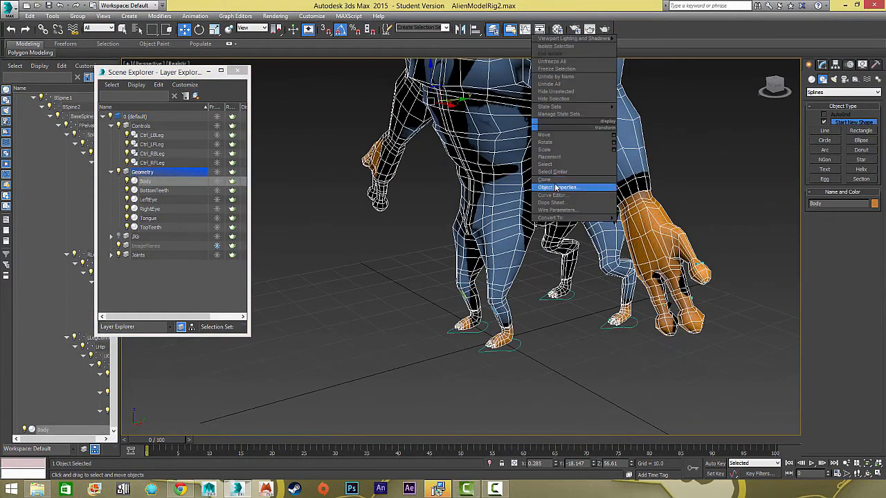
pyautogui.click(557, 184)
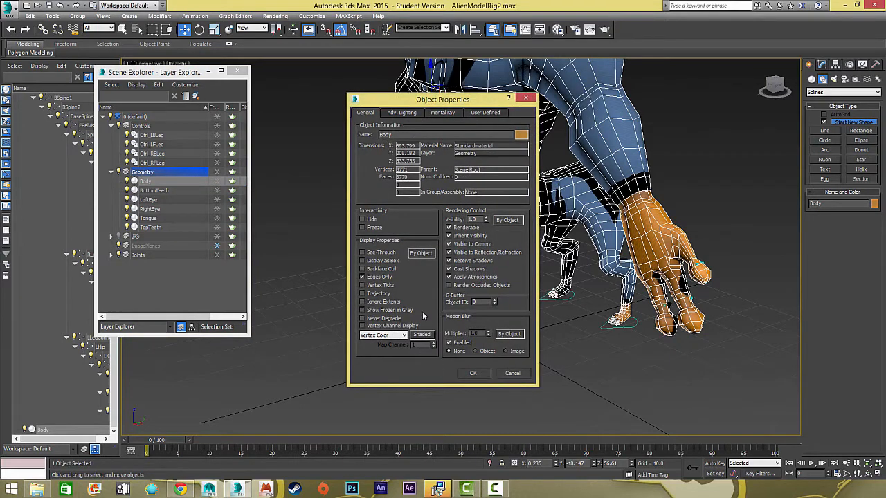
pyautogui.click(470, 373)
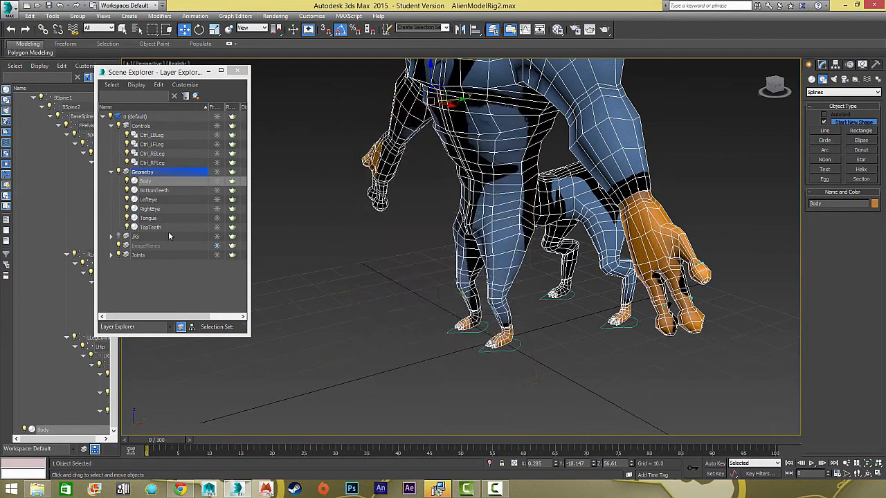
pyautogui.click(217, 172)
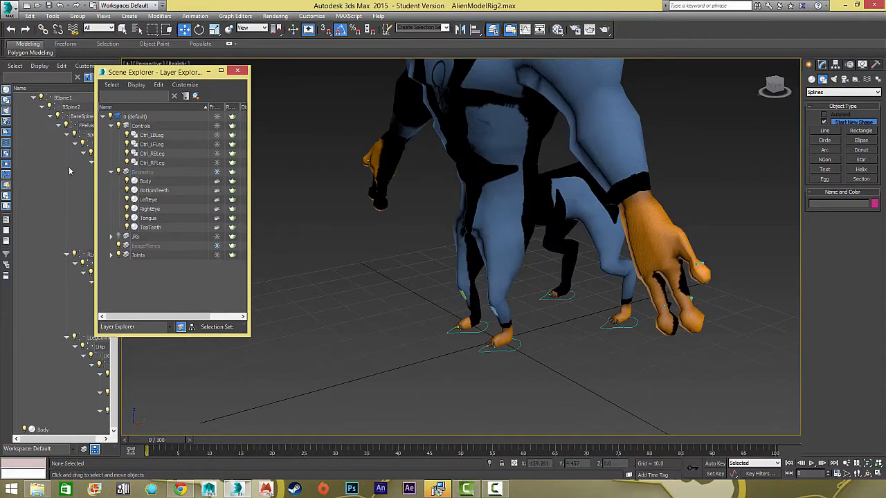
pyautogui.keyDown('alt'); pyautogui.moveTo(517, 199); pyautogui.dragTo(498, 220, button='middle'); pyautogui.keyUp('alt')
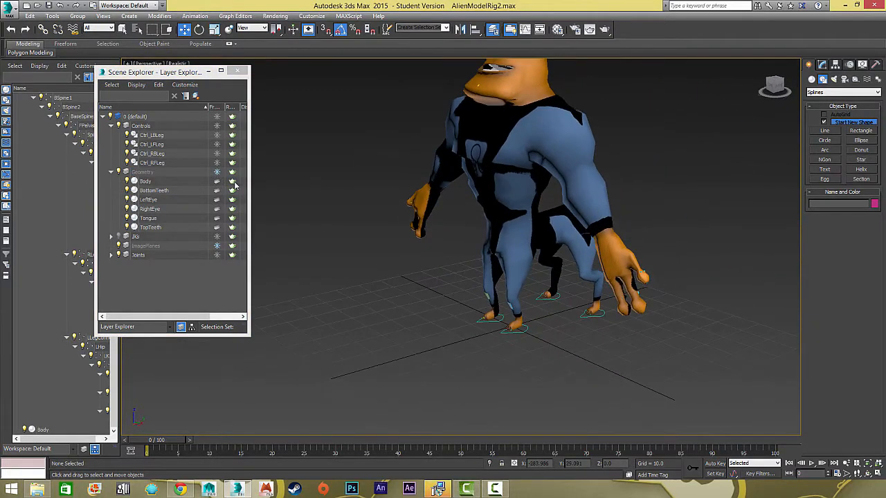
# Step: Hide the Geometry layer and create a Dummy helper on the ground beside the skeleton
pyautogui.click(118, 173)
pyautogui.keyDown('alt'); pyautogui.moveTo(480, 267); pyautogui.dragTo(374, 136, button='middle'); pyautogui.keyUp('alt')
pyautogui.scroll(4, 474, 311)
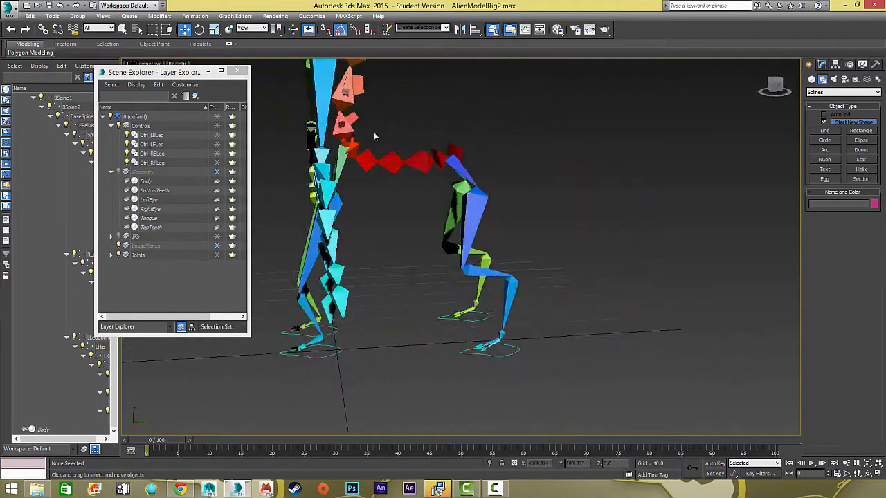
pyautogui.scroll(-3, 374, 136)
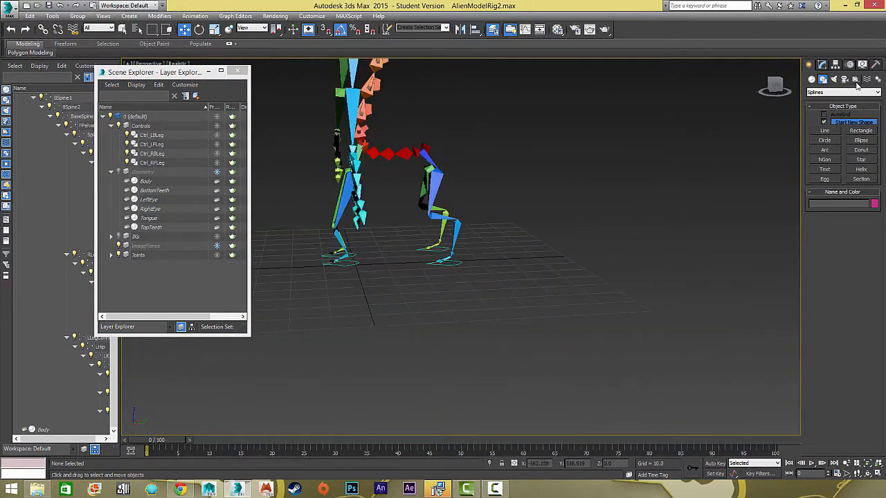
pyautogui.click(855, 79)
pyautogui.click(824, 123)
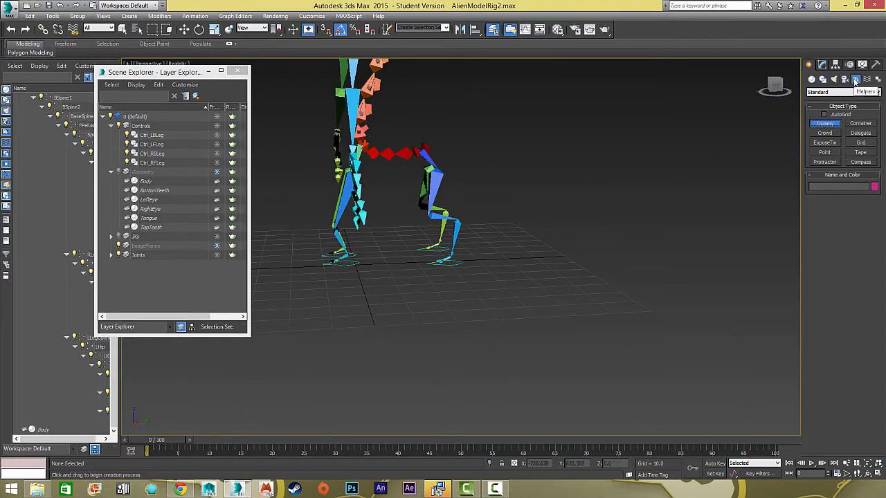
pyautogui.moveTo(539, 305); pyautogui.dragTo(562, 295)
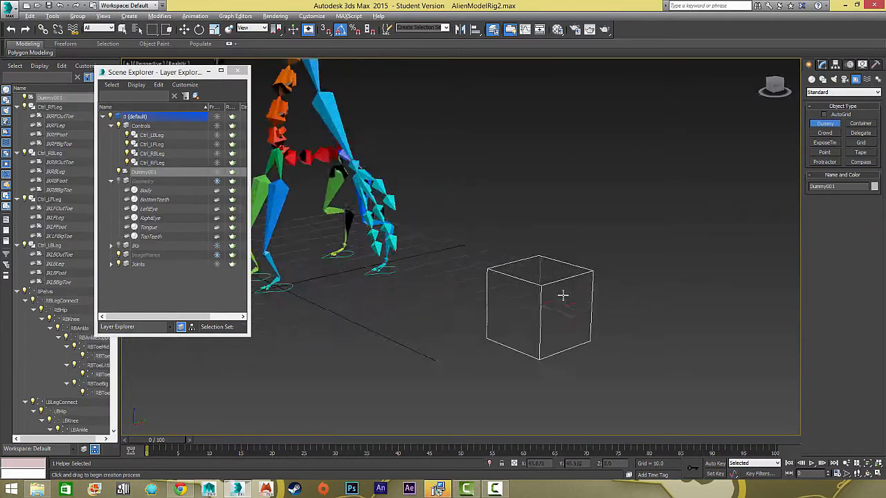
pyautogui.keyDown('alt'); pyautogui.moveTo(562, 295); pyautogui.dragTo(497, 247, button='middle'); pyautogui.keyUp('alt')
pyautogui.press('w')
pyautogui.click(594, 256)
pyautogui.moveTo(505, 299); pyautogui.dragTo(505, 299)
pyautogui.keyDown('alt'); pyautogui.moveTo(505, 299); pyautogui.dragTo(403, 250, button='middle'); pyautogui.keyUp('alt')
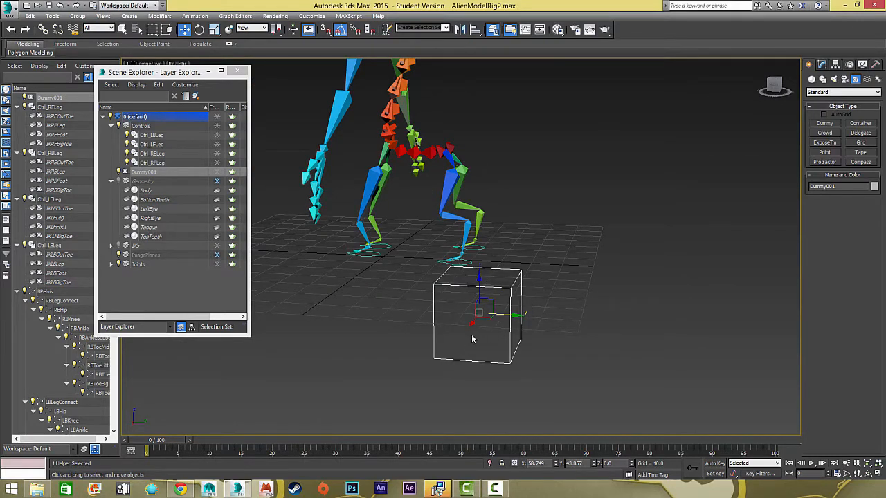
# Step: Create a Point helper on the ground beside the Dummy helper, and delete it again
pyautogui.click(824, 152)
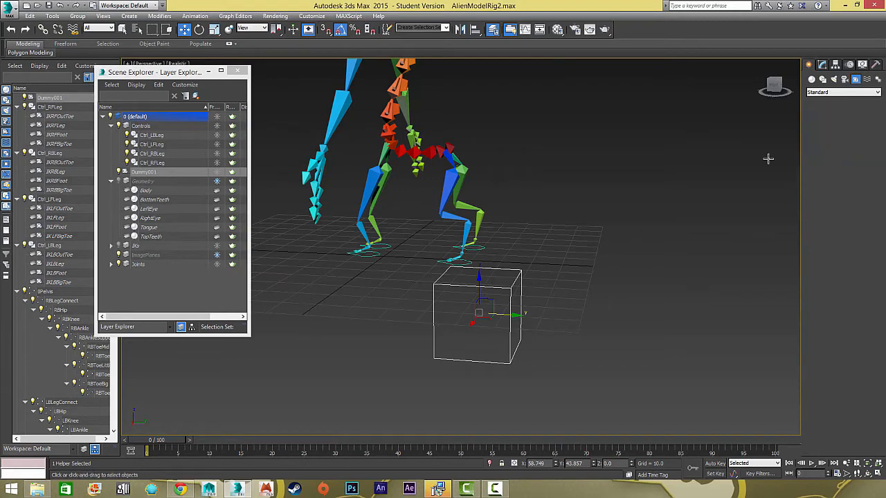
pyautogui.keyDown('alt'); pyautogui.moveTo(498, 304); pyautogui.dragTo(409, 307, button='middle'); pyautogui.keyUp('alt')
pyautogui.moveTo(422, 306); pyautogui.dragTo(417, 313)
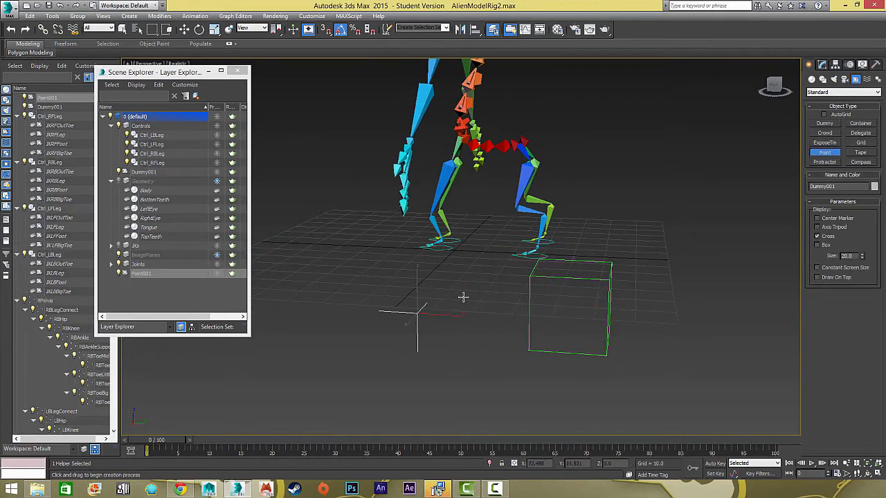
pyautogui.press('w')
pyautogui.click(479, 282)
pyautogui.keyDown('alt'); pyautogui.moveTo(460, 307); pyautogui.dragTo(488, 315, button='middle'); pyautogui.keyUp('alt')
pyautogui.click(495, 375)
pyautogui.press('Delete')
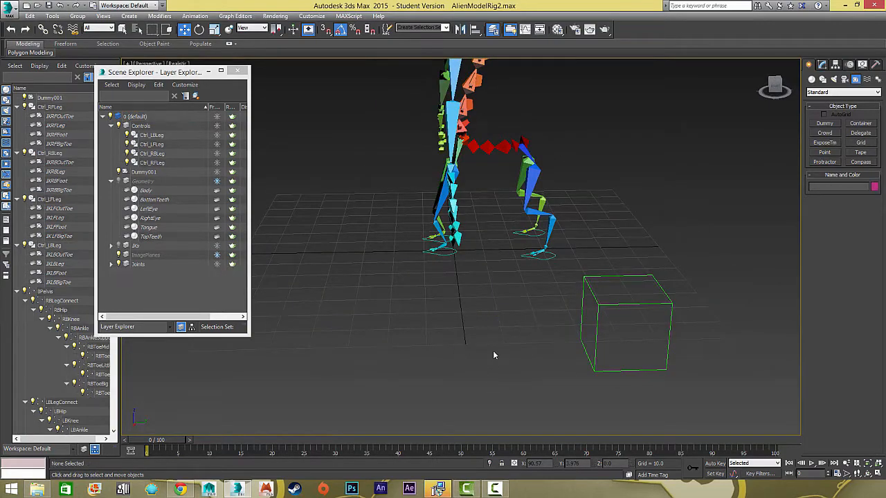
# Step: Turn on 3D snapping and move the Dummy helper onto the pelvis bone at the rear end of the spine
pyautogui.click(588, 307)
pyautogui.keyDown('alt'); pyautogui.moveTo(580, 298); pyautogui.dragTo(339, 313, button='middle'); pyautogui.keyUp('alt')
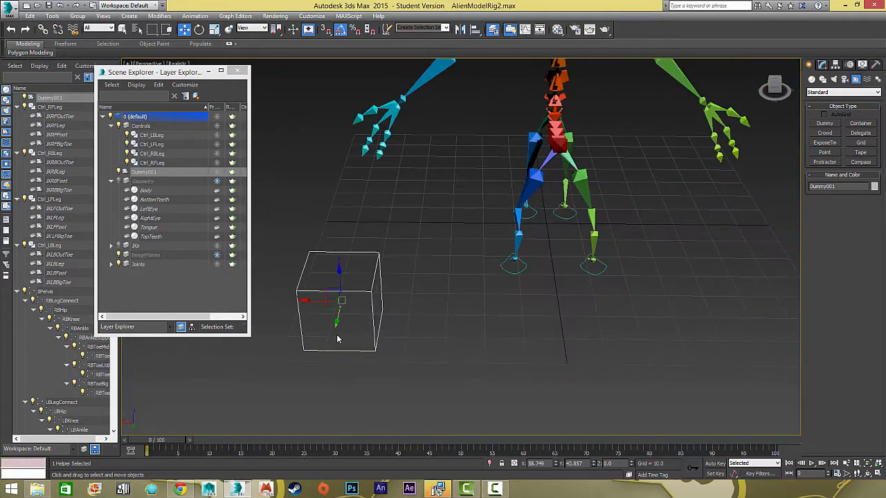
pyautogui.click(325, 29)
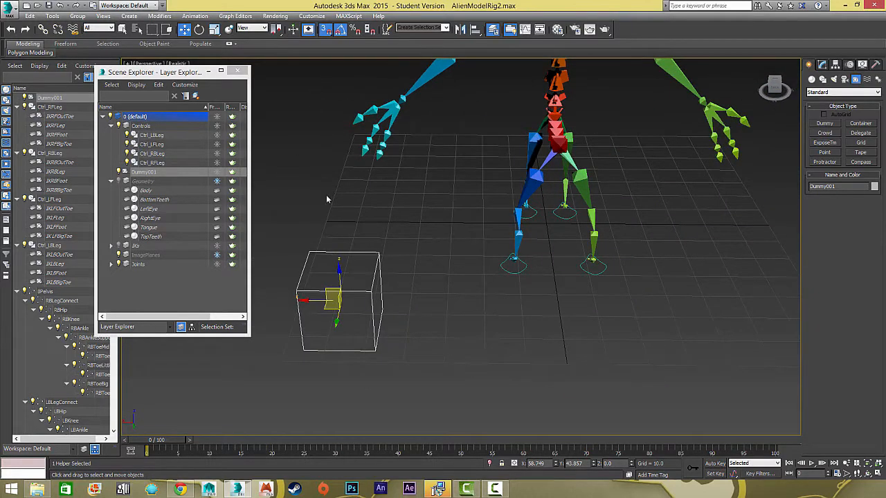
pyautogui.moveTo(339, 299); pyautogui.dragTo(558, 146)
pyautogui.keyDown('alt'); pyautogui.moveTo(505, 218); pyautogui.dragTo(661, 176, button='middle'); pyautogui.keyUp('alt')
pyautogui.moveTo(661, 176); pyautogui.dragTo(499, 259, button='middle')
pyautogui.scroll(3, 591, 243)
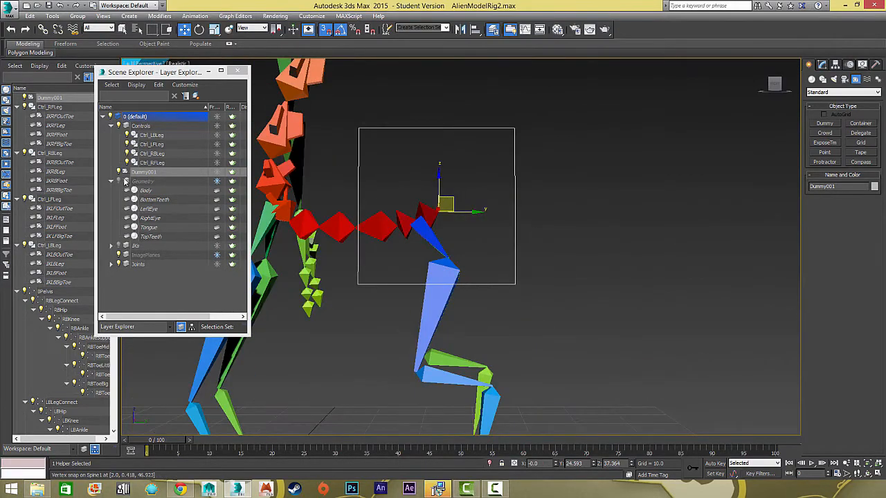
# Step: Scale the Dummy around the hips to about 45% in Y and 51% in Z, showing the Geometry layer only while scaling
pyautogui.click(119, 181)
pyautogui.press('r')
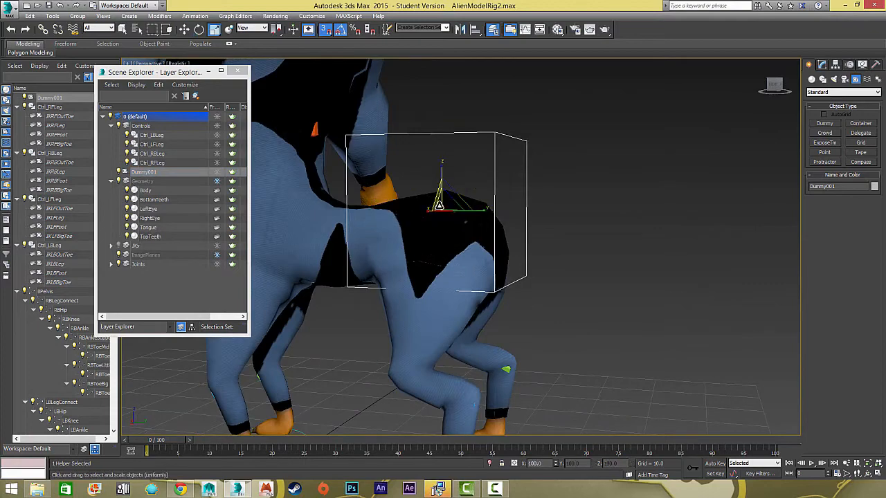
pyautogui.moveTo(438, 164)
pyautogui.mouseDown()
pyautogui.moveTo(442, 184)
pyautogui.moveTo(445, 173)
pyautogui.mouseUp()
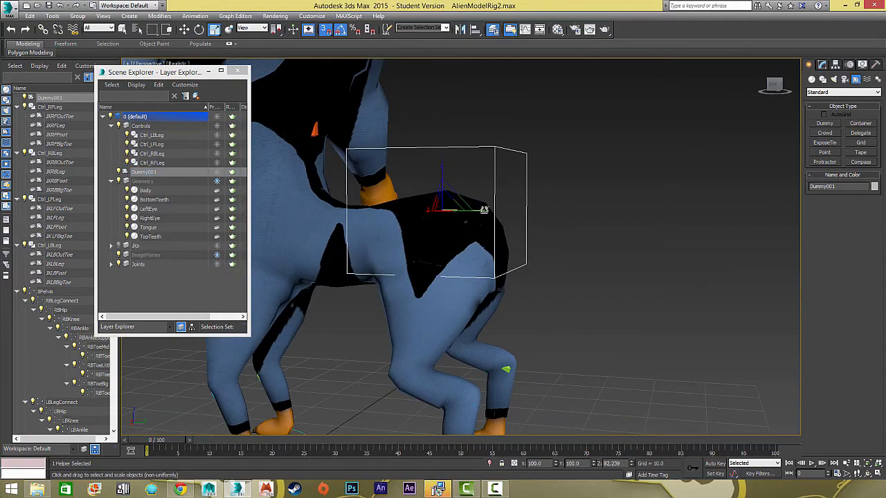
pyautogui.moveTo(482, 210); pyautogui.dragTo(450, 207)
pyautogui.keyDown('alt'); pyautogui.moveTo(450, 208); pyautogui.dragTo(434, 171, button='middle'); pyautogui.keyUp('alt')
pyautogui.moveTo(434, 170); pyautogui.dragTo(411, 201)
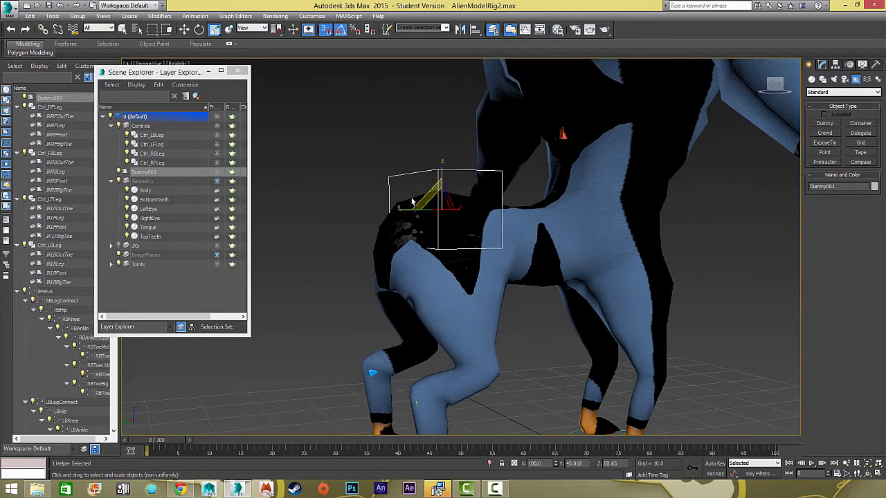
pyautogui.keyDown('alt'); pyautogui.moveTo(411, 200); pyautogui.dragTo(562, 195, button='middle'); pyautogui.keyUp('alt')
pyautogui.click(119, 181)
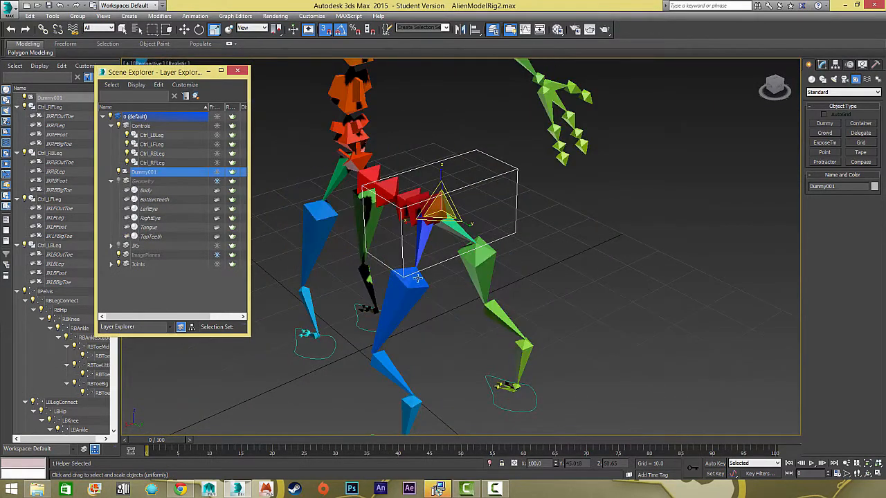
# Step: Check the pelvis bone's name and rename the Dummy helper as Ctrl_Pelvis
pyautogui.click(581, 269)
pyautogui.click(419, 207)
pyautogui.moveTo(418, 206)
pyautogui.keyDown('alt'); pyautogui.mouseDown(button='middle')
pyautogui.moveTo(429, 212)
pyautogui.moveTo(413, 218)
pyautogui.mouseUp(button='middle'); pyautogui.keyUp('alt')
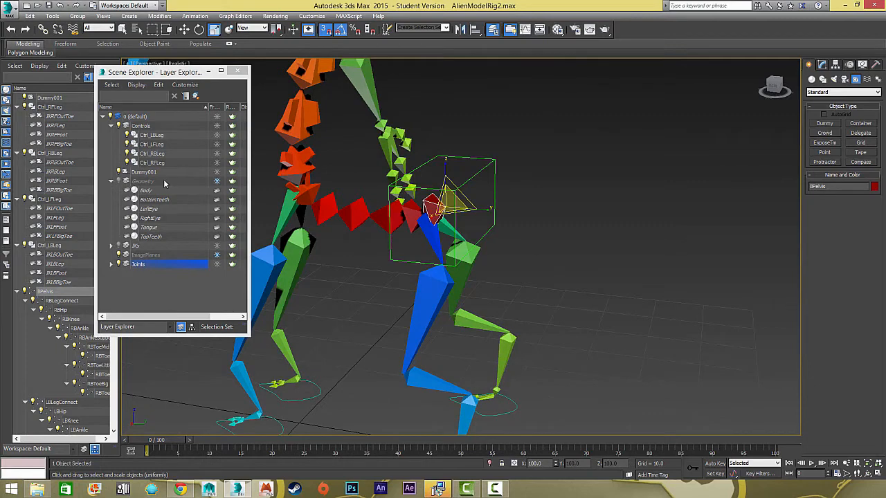
pyautogui.click(478, 158)
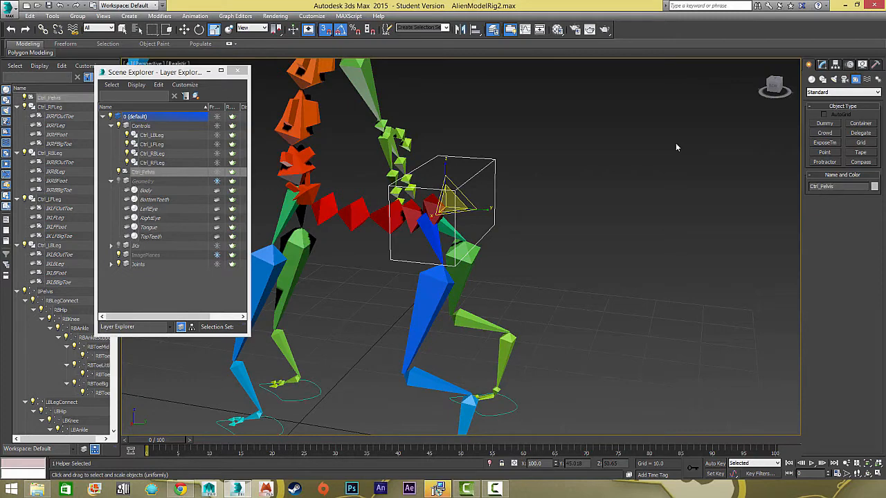
# Step: Link the BPelvis bone to the Ctrl_Pelvis helper as its parent
pyautogui.click(430, 203)
pyautogui.click(42, 30)
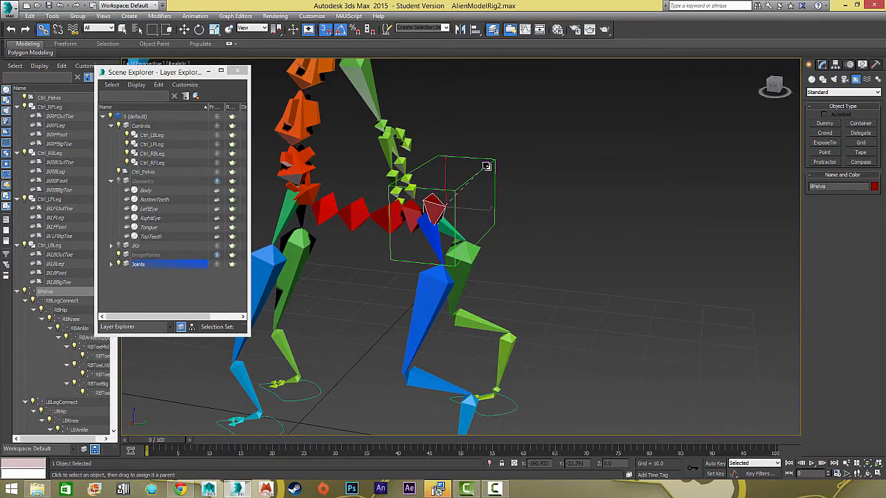
# Step: Link the BPelvis bone to the Ctrl_Pelvis box and test the link by moving the control
pyautogui.moveTo(486, 166); pyautogui.dragTo(484, 167)
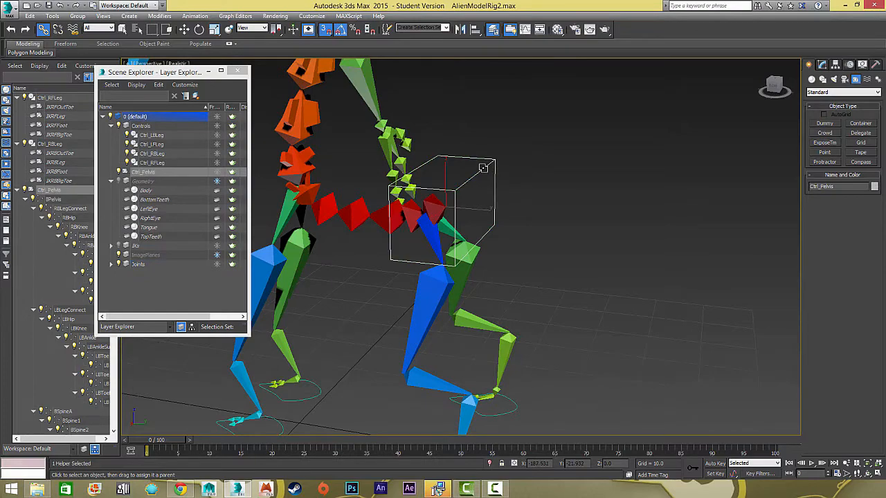
pyautogui.press('w')
pyautogui.moveTo(444, 209); pyautogui.dragTo(531, 193, button='middle')
pyautogui.moveTo(621, 180); pyautogui.dragTo(551, 181)
pyautogui.rightClick(552, 181)
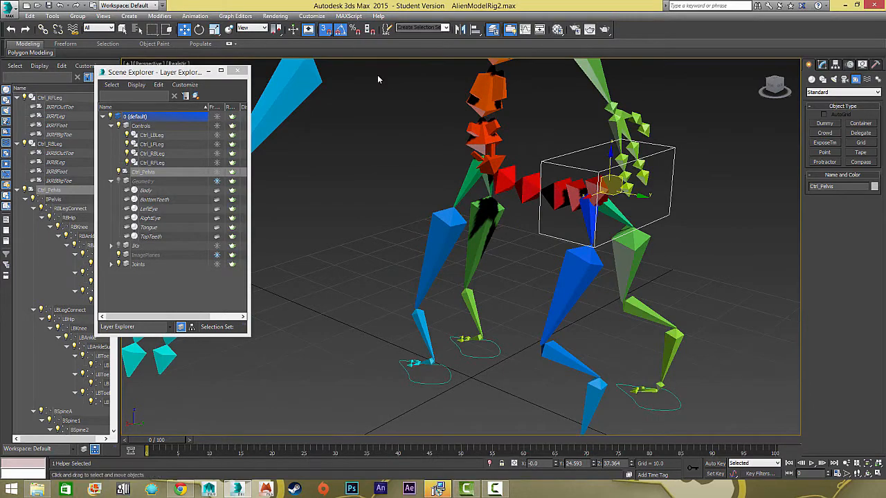
pyautogui.moveTo(552, 181); pyautogui.dragTo(367, 161, button='middle')
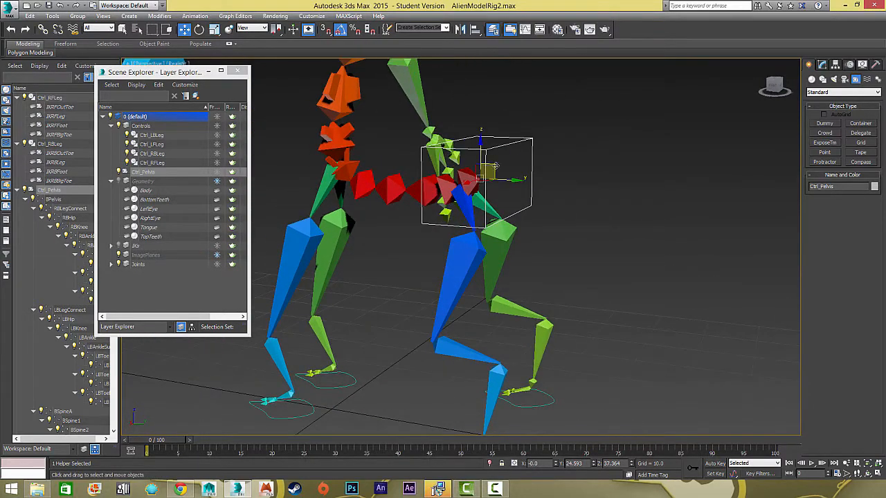
pyautogui.moveTo(495, 166); pyautogui.dragTo(477, 182)
# Step: Examine the rig hierarchy in Schematic View, checking the leg controls and the bones linked under Ctrl_Pelvis
pyautogui.click(540, 30)
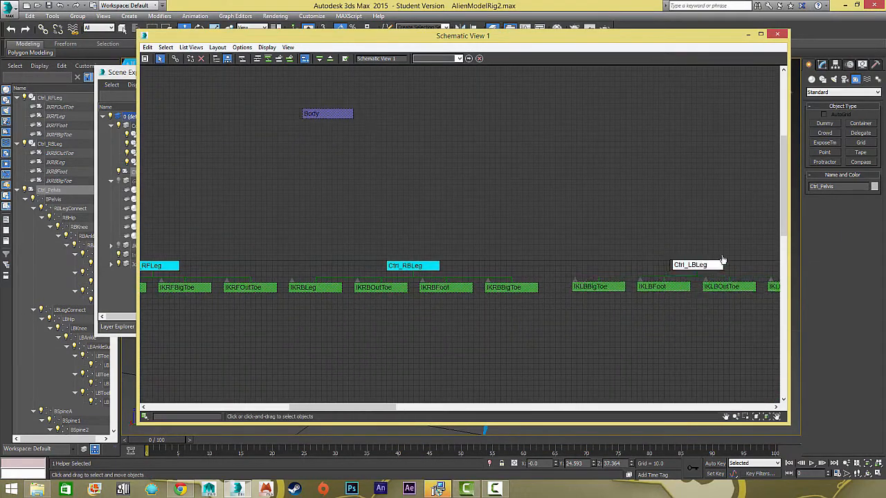
pyautogui.click(719, 264)
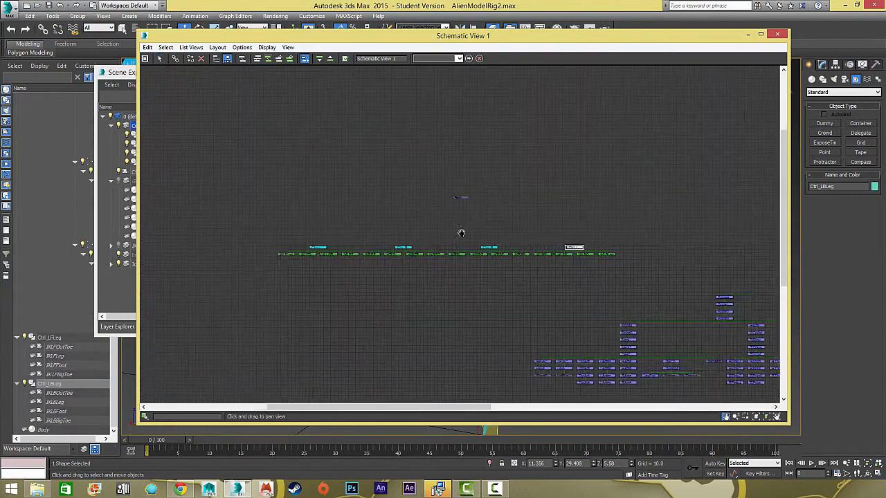
pyautogui.moveTo(589, 221); pyautogui.dragTo(399, 306, button='middle')
pyautogui.scroll(3, 440, 258)
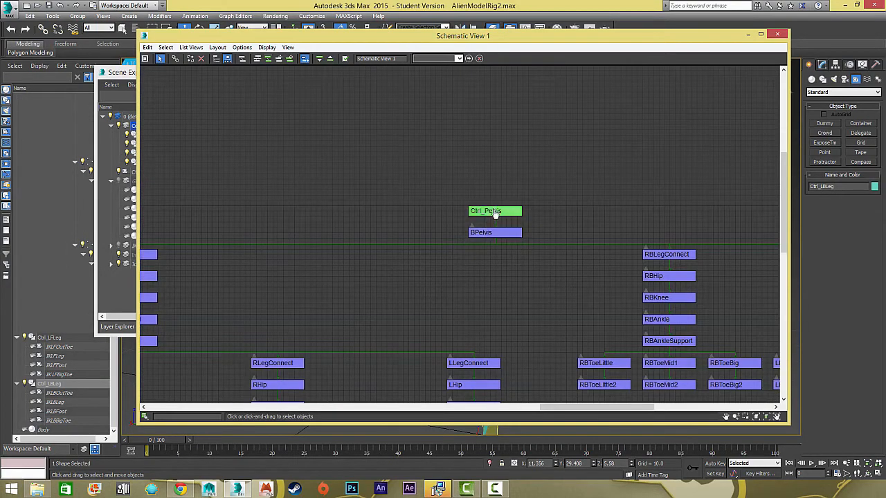
pyautogui.click(491, 211)
pyautogui.click(432, 211)
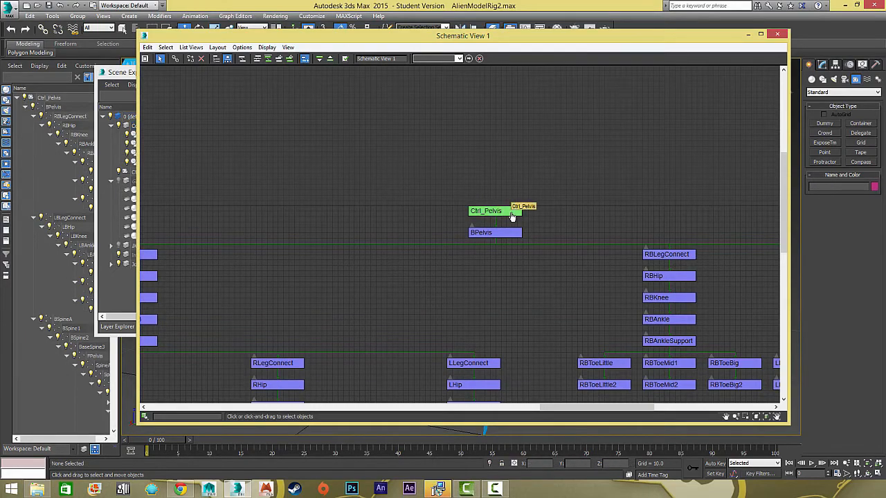
pyautogui.scroll(-5, 495, 245)
pyautogui.moveTo(484, 259); pyautogui.dragTo(510, 220, button='middle')
pyautogui.click(590, 193)
pyautogui.scroll(4, 511, 220)
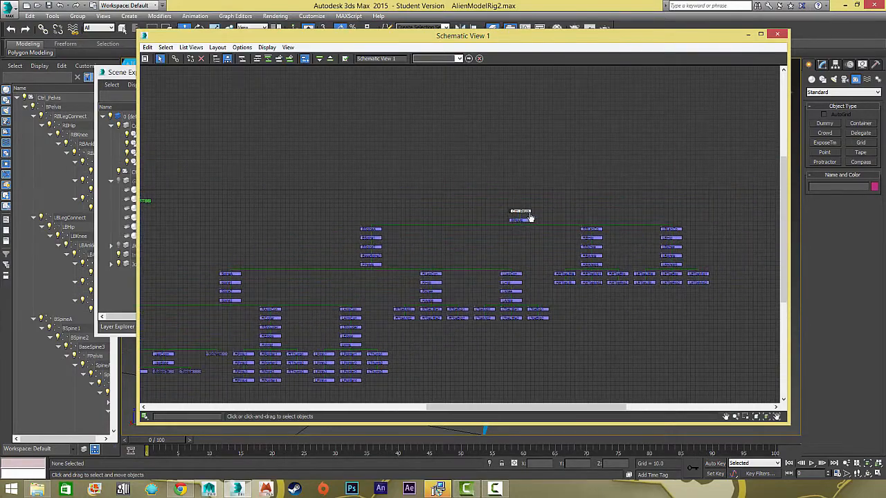
pyautogui.click(777, 34)
# Step: Try rotating the FPelvis bone at the front end of the lower spine
pyautogui.keyDown('alt'); pyautogui.moveTo(525, 228); pyautogui.dragTo(559, 229, button='middle'); pyautogui.keyUp('alt')
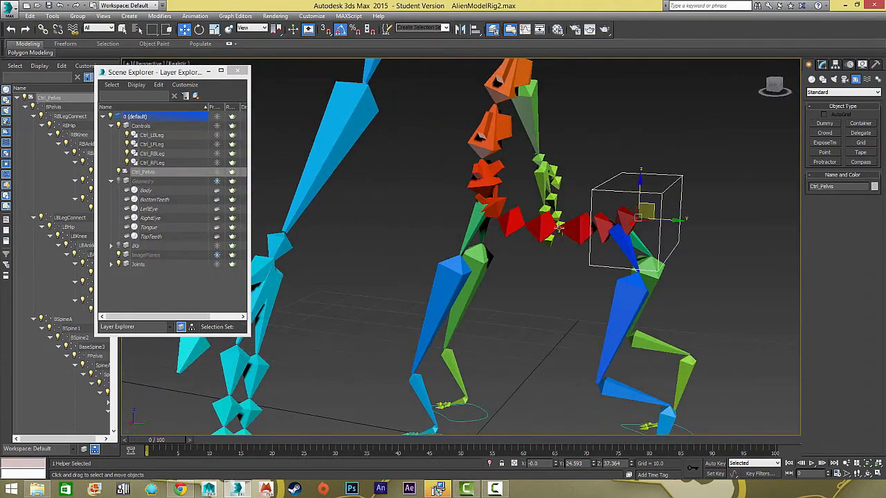
pyautogui.click(495, 199)
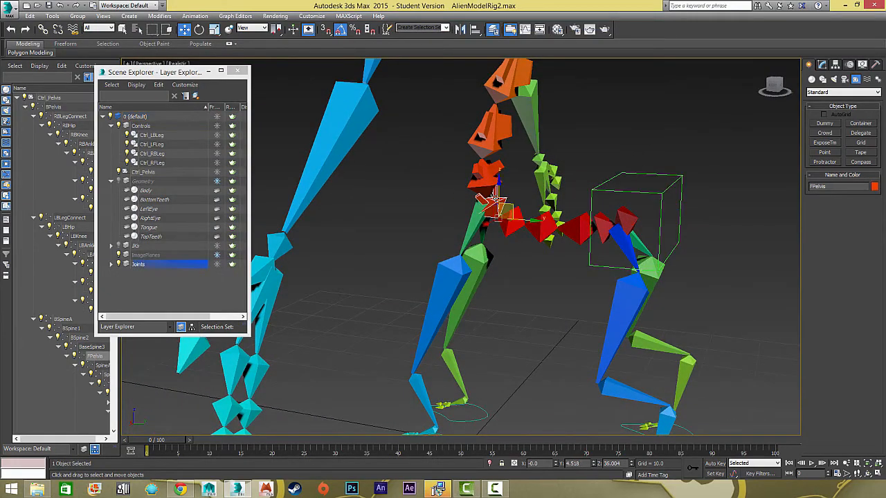
pyautogui.press('e')
pyautogui.moveTo(514, 186); pyautogui.dragTo(521, 243)
pyautogui.rightClick(521, 243)
pyautogui.keyDown('alt'); pyautogui.moveTo(521, 244); pyautogui.dragTo(677, 233, button='middle'); pyautogui.keyUp('alt')
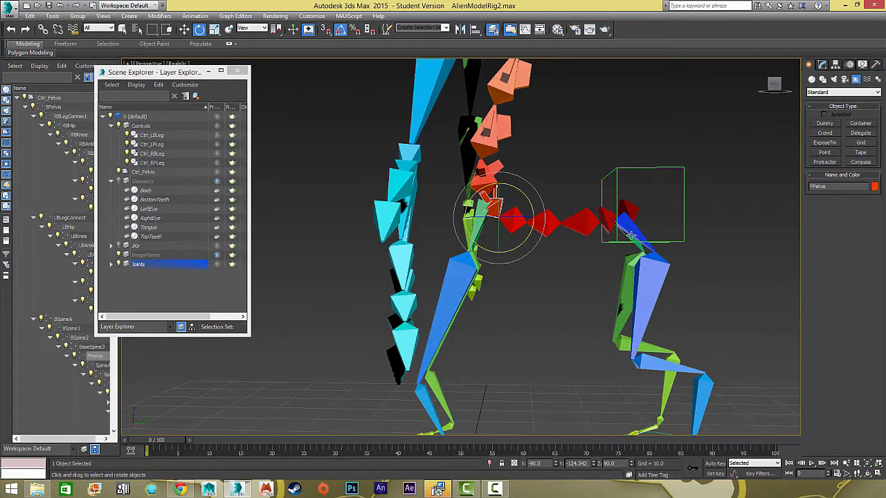
pyautogui.keyDown('alt'); pyautogui.moveTo(507, 228); pyautogui.dragTo(507, 234, button='middle'); pyautogui.keyUp('alt')
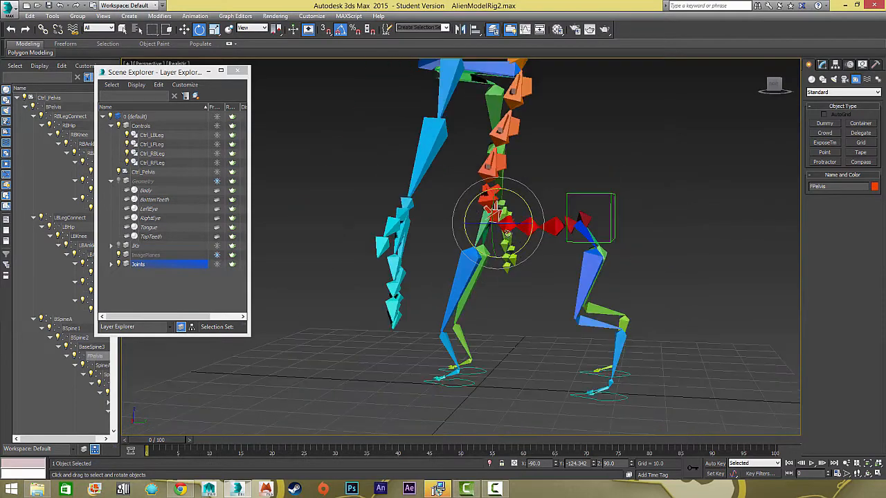
pyautogui.click(427, 240)
# Step: Create an HI Solver IK chain starting at BSpineA and ending at FPelvis
pyautogui.keyDown('alt'); pyautogui.moveTo(438, 224); pyautogui.dragTo(279, 230, button='middle'); pyautogui.keyUp('alt')
pyautogui.scroll(3, 312, 184)
pyautogui.scroll(-3, 316, 194)
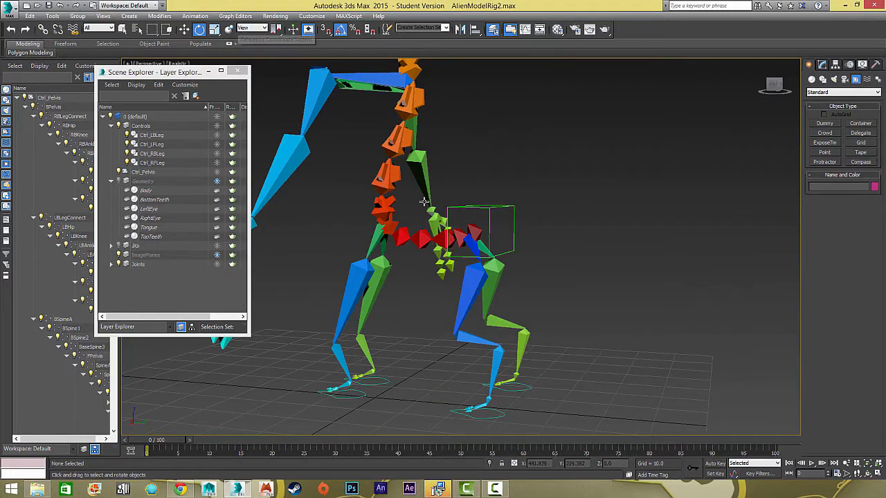
pyautogui.click(460, 237)
pyautogui.scroll(5, 463, 236)
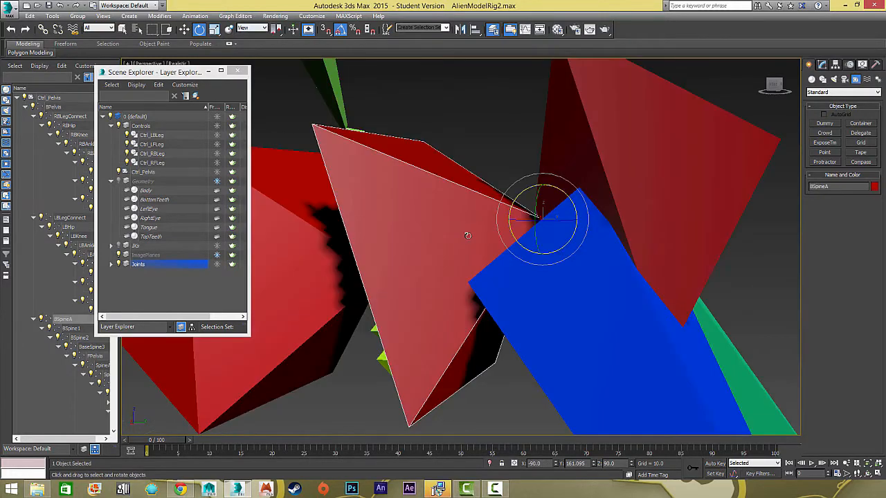
pyautogui.scroll(-3, 477, 237)
pyautogui.keyDown('alt'); pyautogui.moveTo(515, 233); pyautogui.dragTo(364, 80, button='middle'); pyautogui.keyUp('alt')
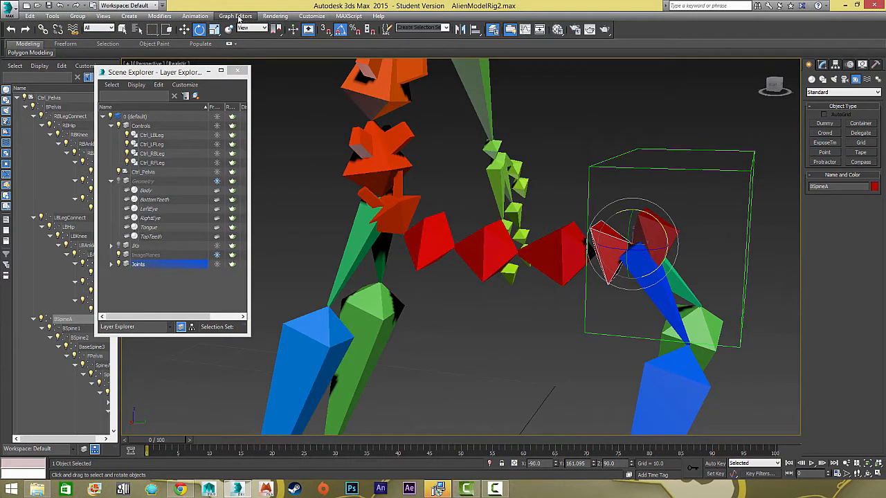
pyautogui.click(194, 16)
pyautogui.moveTo(248, 52)
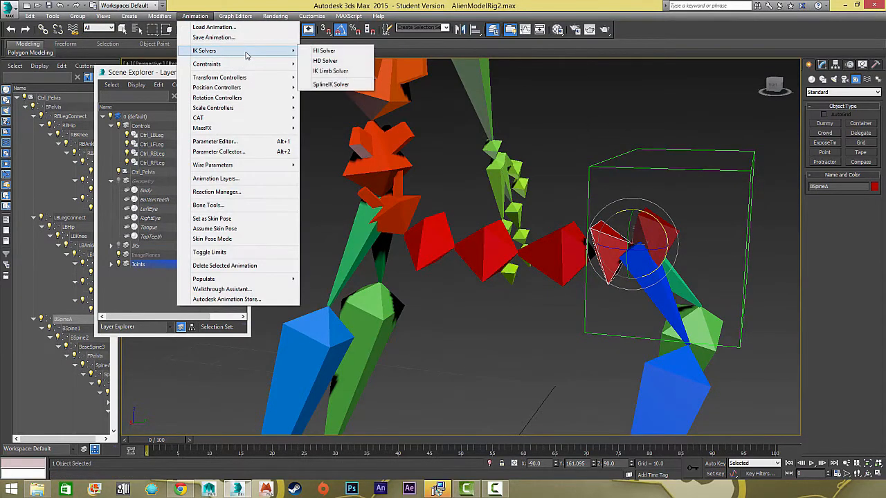
pyautogui.click(325, 51)
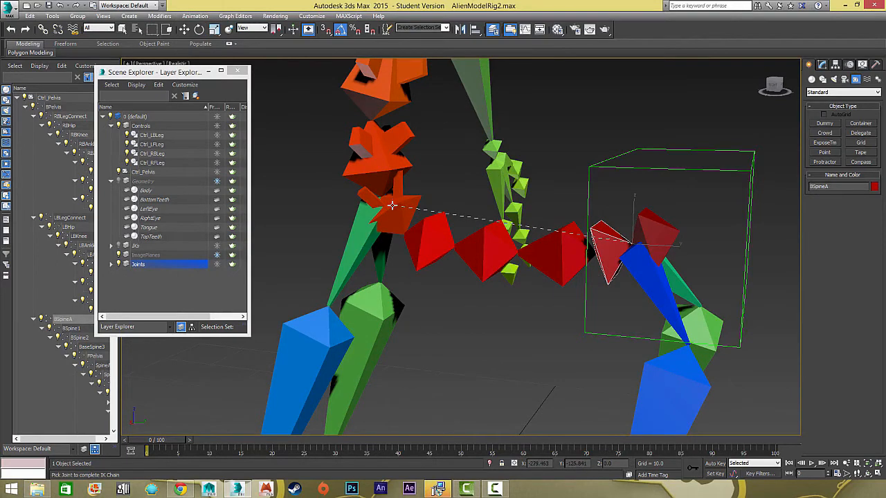
pyautogui.click(393, 206)
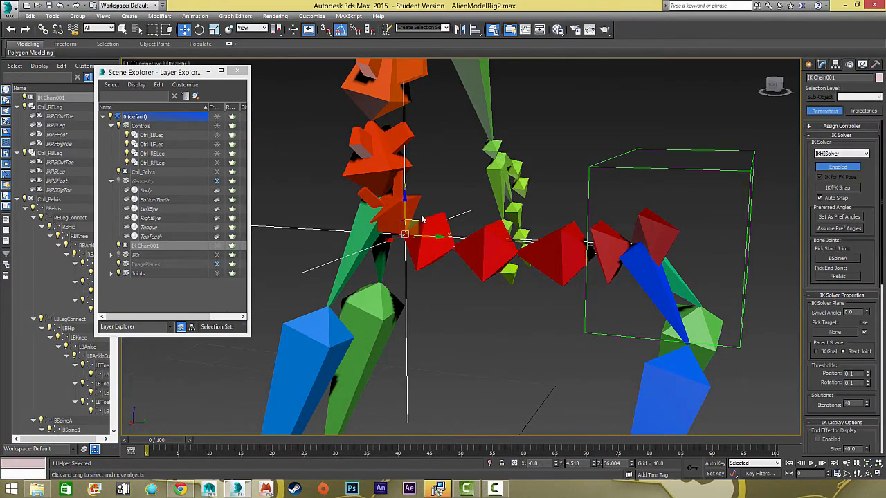
# Step: Rename the new spine IK chain to IK FrontPelvis and place it in the IKs layer
pyautogui.scroll(-5, 422, 219)
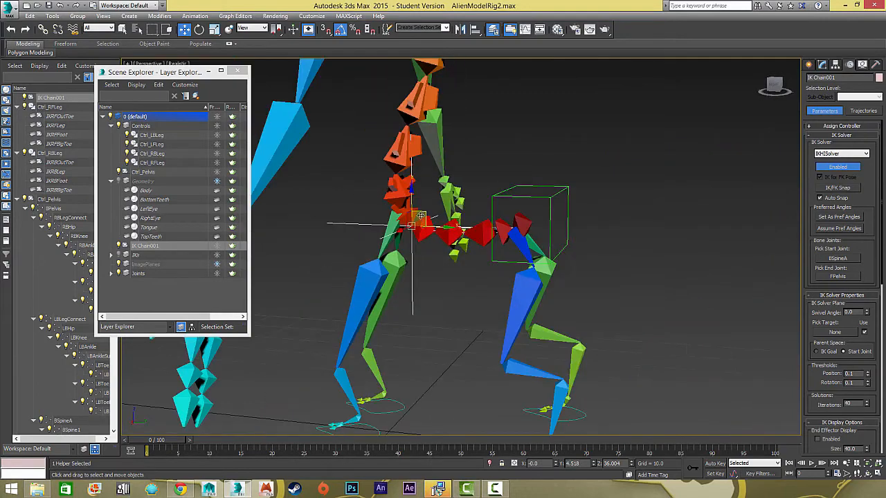
pyautogui.moveTo(420, 216)
pyautogui.mouseDown()
pyautogui.moveTo(423, 228)
pyautogui.moveTo(416, 207)
pyautogui.moveTo(407, 218)
pyautogui.moveTo(408, 199)
pyautogui.moveTo(412, 225)
pyautogui.mouseUp()
pyautogui.moveTo(534, 186); pyautogui.dragTo(455, 255)
pyautogui.click(414, 249)
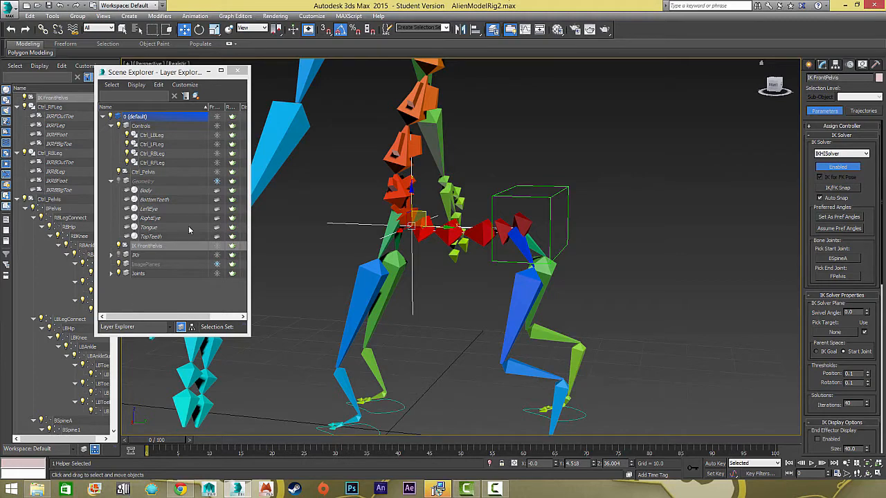
pyautogui.moveTo(164, 248); pyautogui.dragTo(157, 257)
pyautogui.click(477, 310)
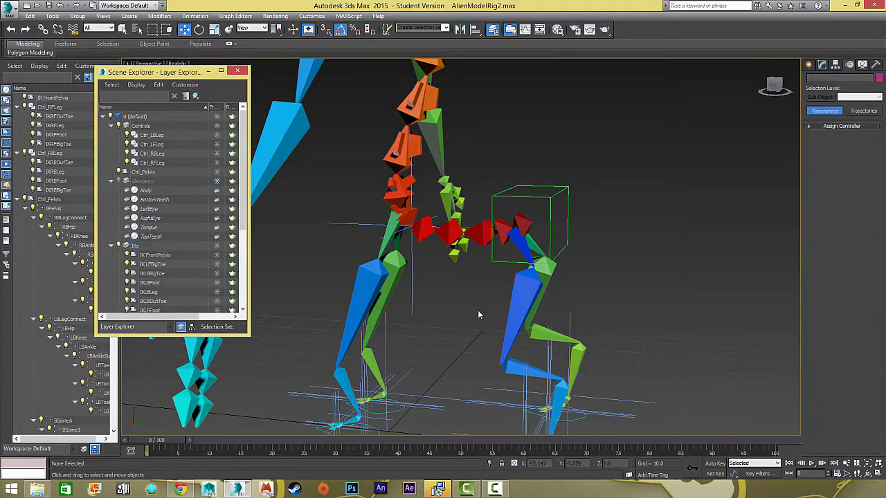
# Step: Draw a circle spline with a radius of about 17 in front of the rig and tilt it 40 degrees about X
pyautogui.click(808, 63)
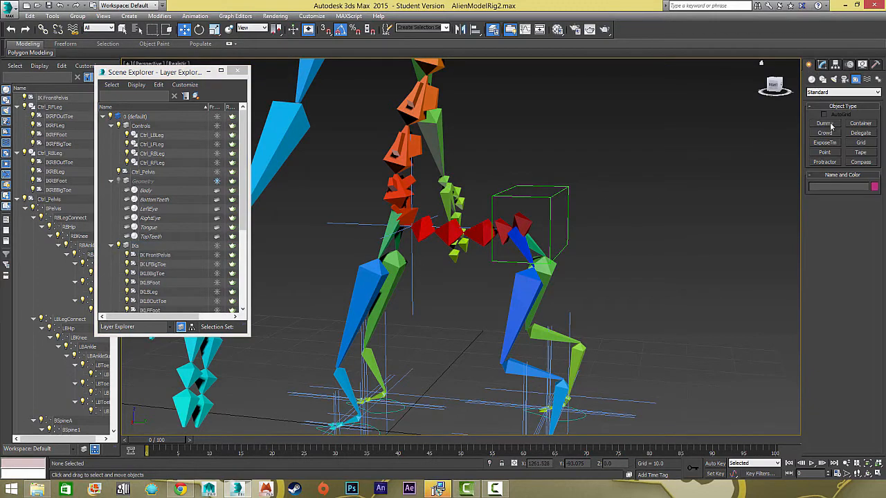
pyautogui.click(812, 81)
pyautogui.click(823, 80)
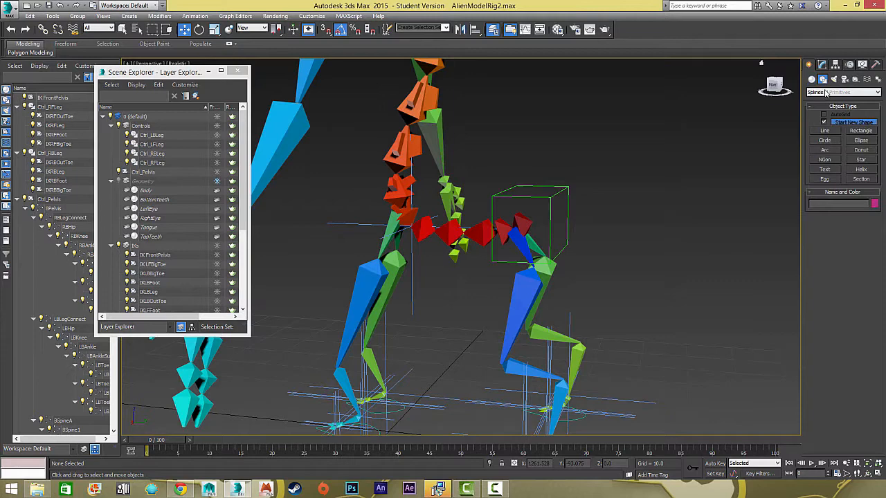
pyautogui.click(824, 140)
pyautogui.scroll(-5, 484, 290)
pyautogui.moveTo(492, 346); pyautogui.dragTo(502, 311)
pyautogui.press('e')
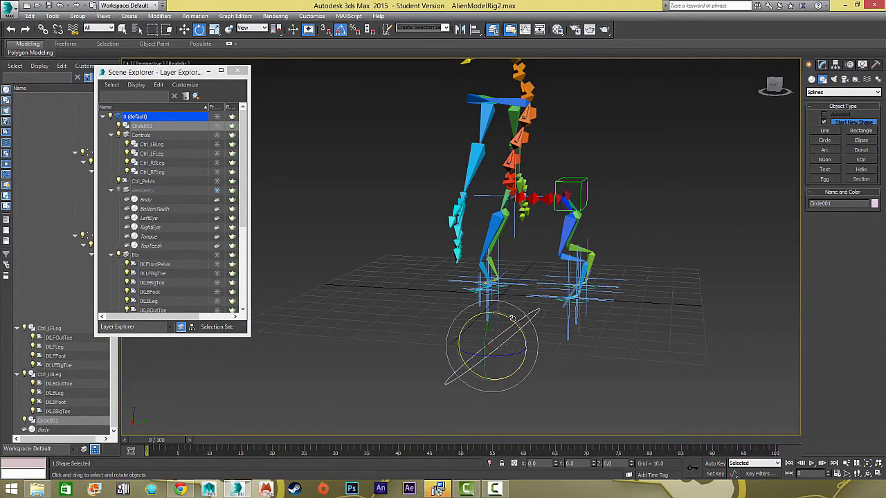
pyautogui.press('w')
# Step: Turn on snapping and move the circle onto the joint where BaseSpine3 meets FPelvis
pyautogui.keyDown('alt'); pyautogui.moveTo(501, 332); pyautogui.dragTo(544, 334, button='middle'); pyautogui.keyUp('alt')
pyautogui.click(331, 31)
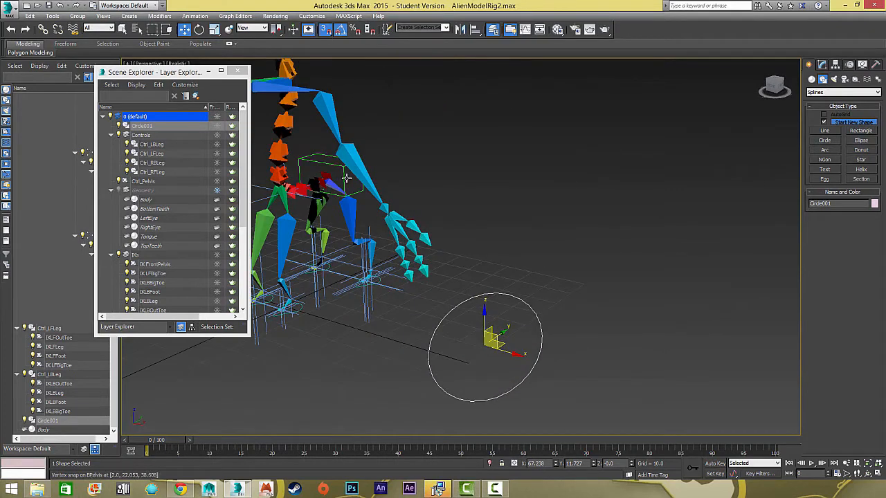
pyautogui.moveTo(486, 346); pyautogui.dragTo(261, 228)
pyautogui.scroll(10, 260, 228)
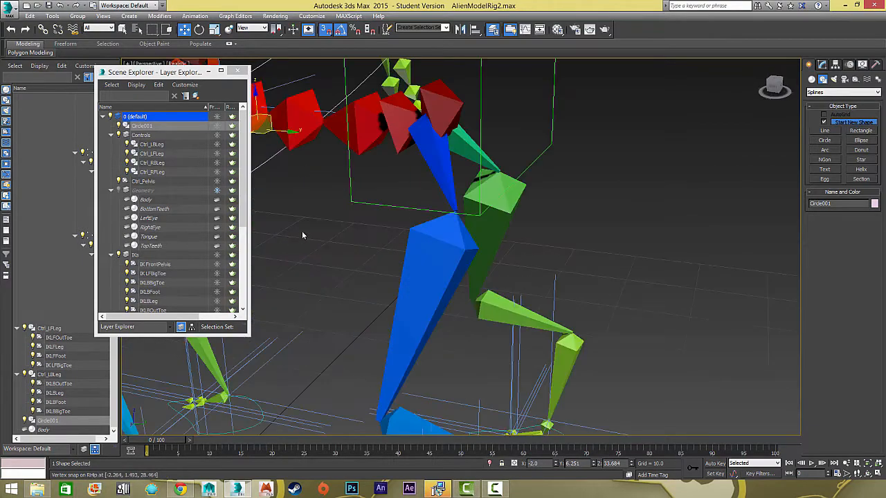
pyautogui.moveTo(434, 262); pyautogui.dragTo(530, 279, button='middle')
pyautogui.scroll(4, 530, 278)
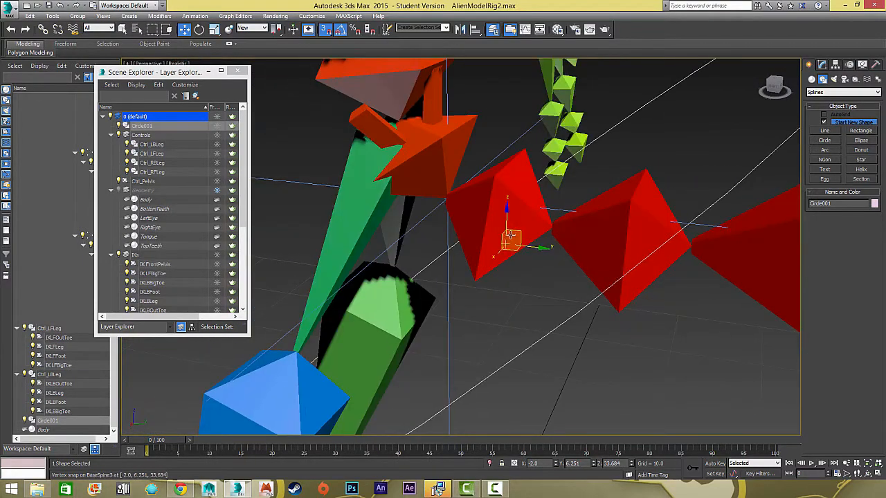
pyautogui.click(505, 243)
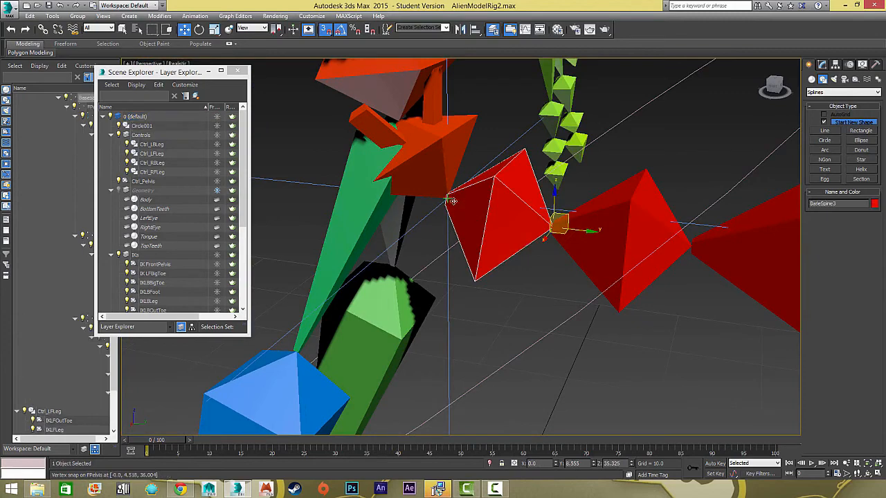
pyautogui.click(507, 244)
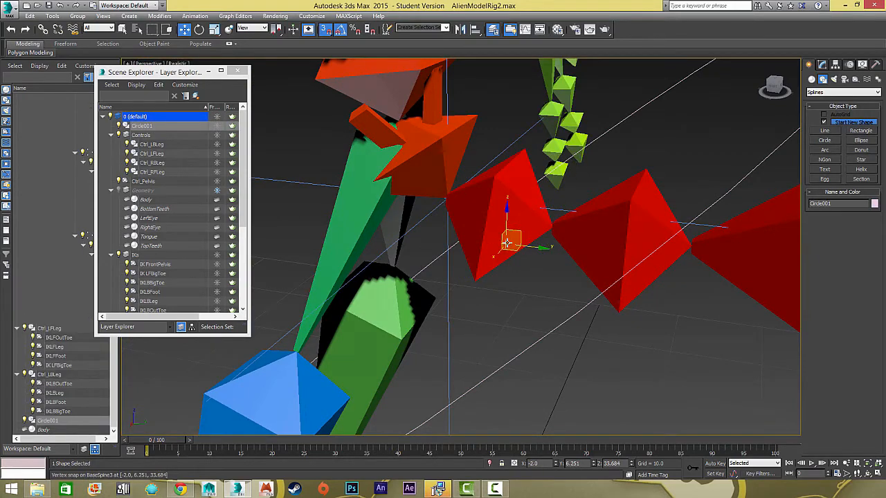
pyautogui.moveTo(506, 242); pyautogui.dragTo(445, 198)
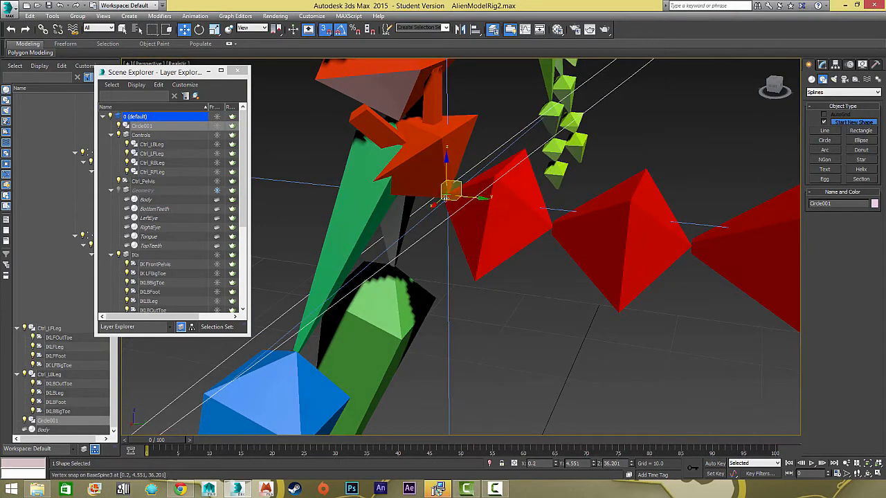
# Step: Rotate the circle to a tilt of 25 degrees about X
pyautogui.scroll(-10, 445, 198)
pyautogui.keyDown('alt'); pyautogui.moveTo(446, 197); pyautogui.dragTo(440, 209, button='middle'); pyautogui.keyUp('alt')
pyautogui.press('e')
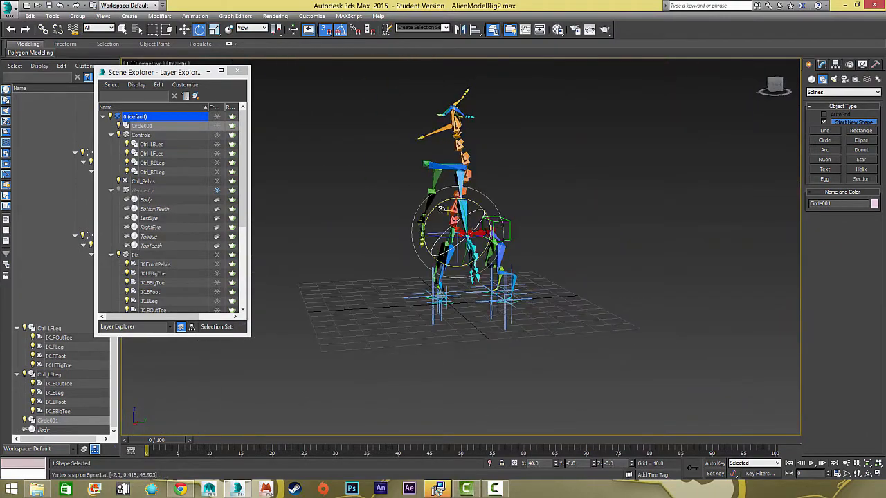
pyautogui.moveTo(434, 216); pyautogui.dragTo(431, 238)
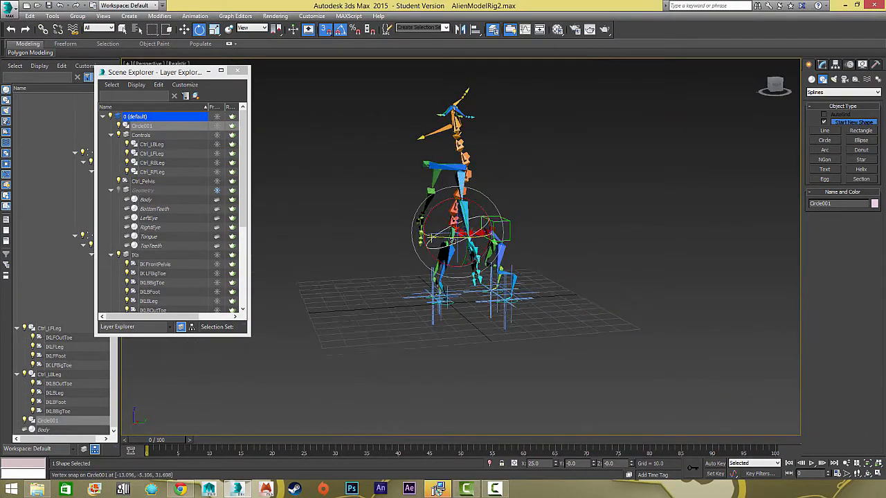
# Step: Show the Geometry layer and convert the circle to an Editable Spline
pyautogui.keyDown('alt'); pyautogui.moveTo(432, 239); pyautogui.dragTo(408, 235, button='middle'); pyautogui.keyUp('alt')
pyautogui.click(118, 190)
pyautogui.keyDown('alt'); pyautogui.moveTo(415, 291); pyautogui.dragTo(411, 384, button='middle'); pyautogui.keyUp('alt')
pyautogui.scroll(5, 402, 304)
pyautogui.scroll(5, 365, 276)
pyautogui.click(822, 63)
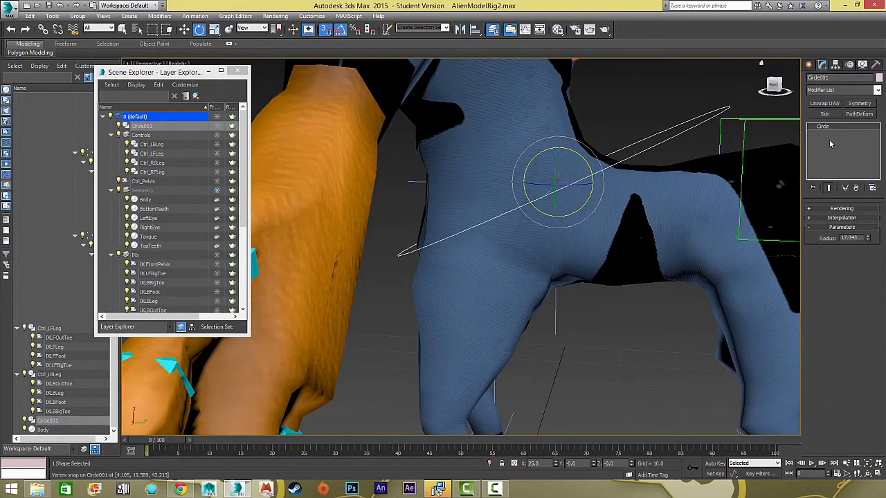
pyautogui.rightClick(831, 143)
pyautogui.click(841, 202)
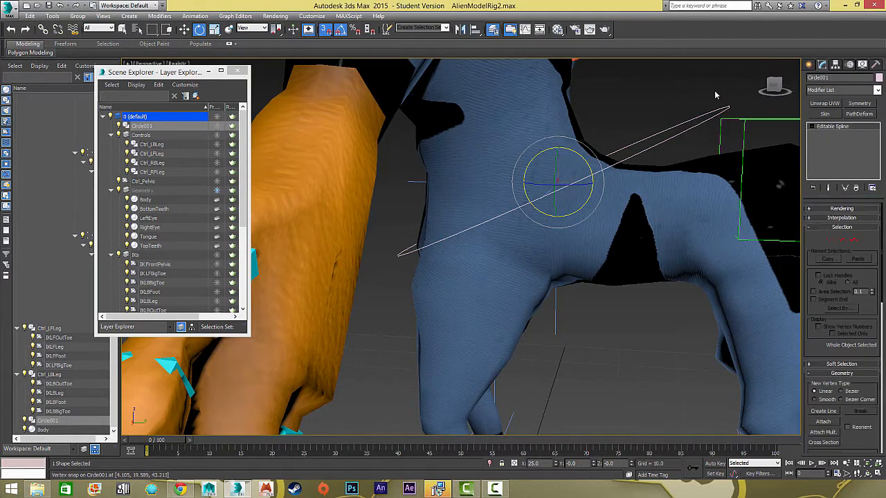
# Step: Turn off 3D snapping and move the circle's rear vertex in toward the back of the torso, to about Y 11.25, Z 41.36
pyautogui.press('q')
pyautogui.press('1')
pyautogui.click(728, 107)
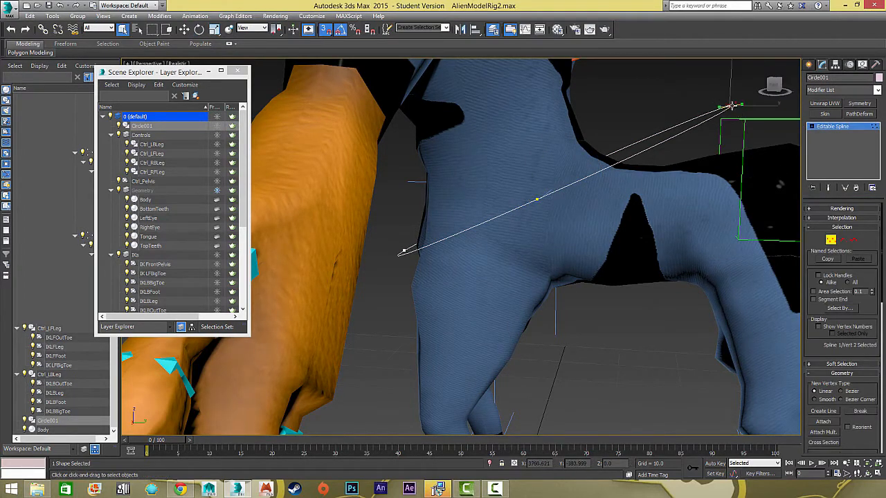
pyautogui.press('w')
pyautogui.moveTo(702, 111); pyautogui.dragTo(616, 147)
pyautogui.click(326, 29)
pyautogui.keyDown('alt'); pyautogui.moveTo(600, 225); pyautogui.dragTo(572, 170, button='middle'); pyautogui.keyUp('alt')
pyautogui.hotkey('ctrl', 'z')
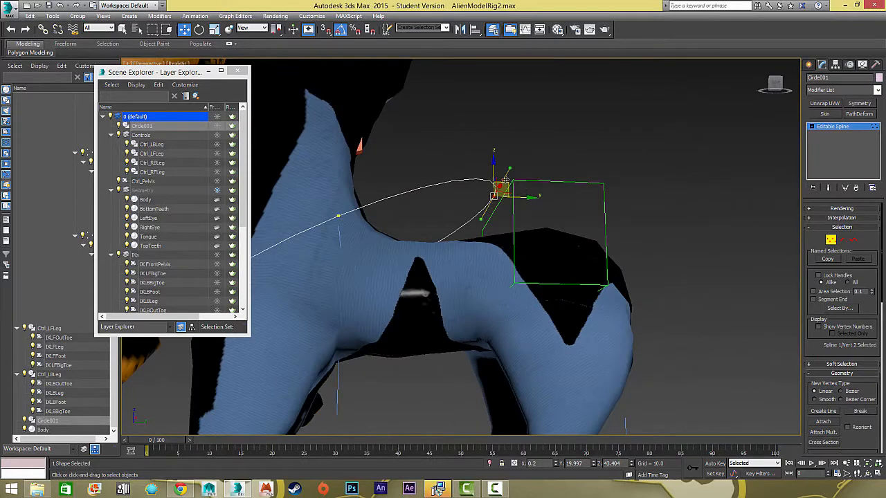
pyautogui.moveTo(504, 180); pyautogui.dragTo(365, 222)
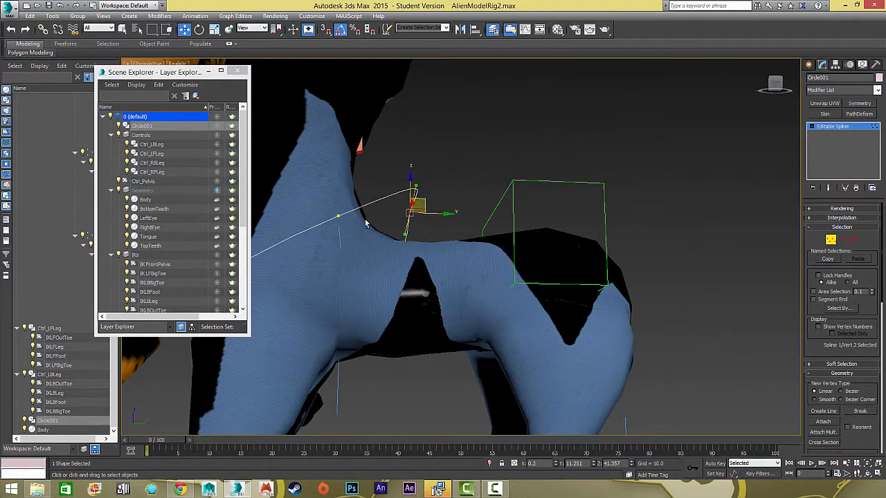
pyautogui.keyDown('alt'); pyautogui.moveTo(365, 222); pyautogui.dragTo(445, 192, button='middle'); pyautogui.keyUp('alt')
pyautogui.click(314, 247)
pyautogui.scroll(-10, 445, 192)
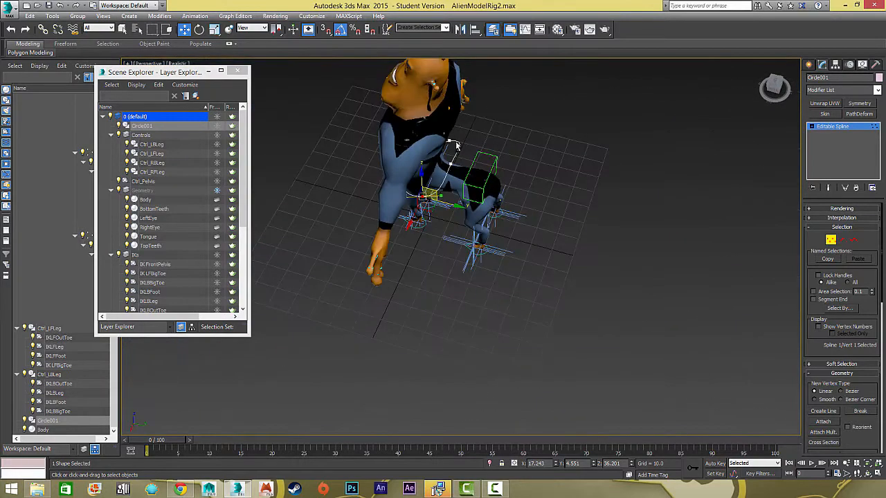
pyautogui.keyDown('ctrl'); pyautogui.click(450, 141); pyautogui.keyUp('ctrl')
pyautogui.keyDown('alt'); pyautogui.moveTo(454, 144); pyautogui.dragTo(485, 146, button='middle'); pyautogui.keyUp('alt')
pyautogui.scroll(5, 485, 146)
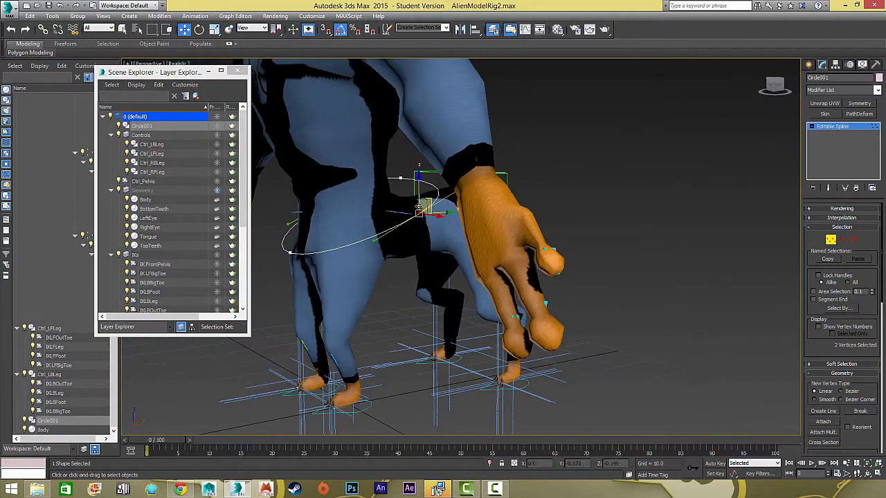
pyautogui.keyDown('alt'); pyautogui.moveTo(419, 207); pyautogui.dragTo(451, 232, button='middle'); pyautogui.keyUp('alt')
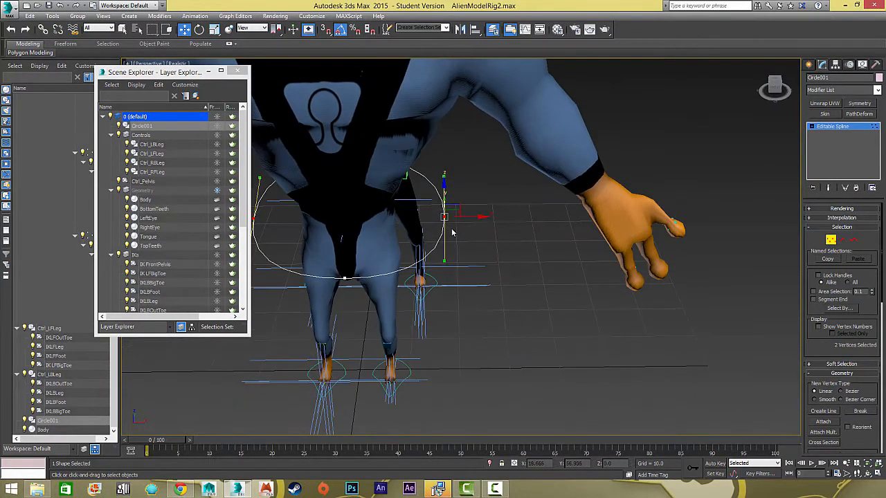
# Step: Scale the whole circle to about 74% along X and name it Ctrl_FPelvis
pyautogui.click(845, 127)
pyautogui.press('r')
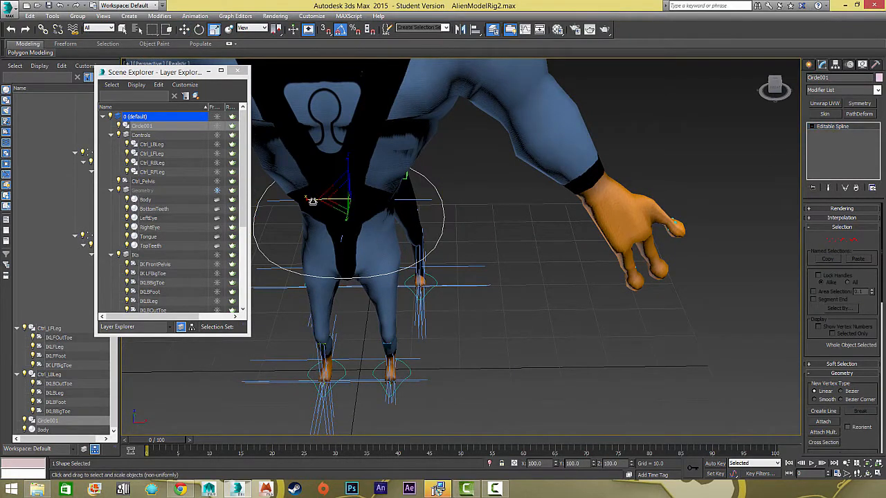
pyautogui.moveTo(313, 200); pyautogui.dragTo(361, 206)
pyautogui.keyDown('alt'); pyautogui.moveTo(577, 197); pyautogui.dragTo(526, 204, button='middle'); pyautogui.keyUp('alt')
pyautogui.write('Ctrl')
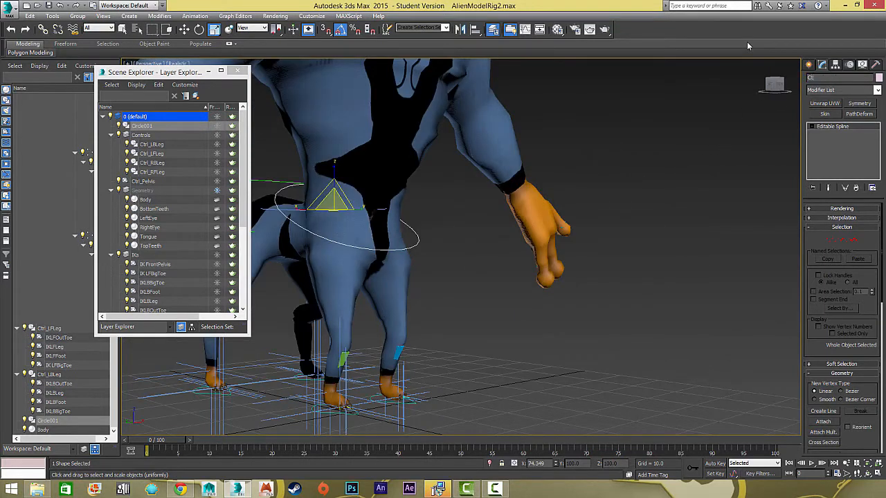
pyautogui.write('_FPelvis')
pyautogui.keyDown('alt'); pyautogui.moveTo(452, 231); pyautogui.dragTo(365, 229, button='middle'); pyautogui.keyUp('alt')
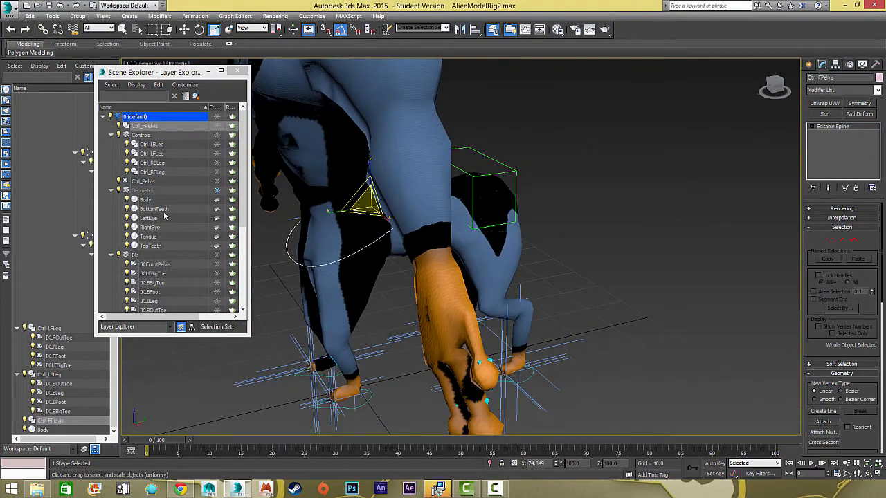
# Step: Hide the Geometry layer and move Ctrl_FPelvis into the Controls layer
pyautogui.click(118, 190)
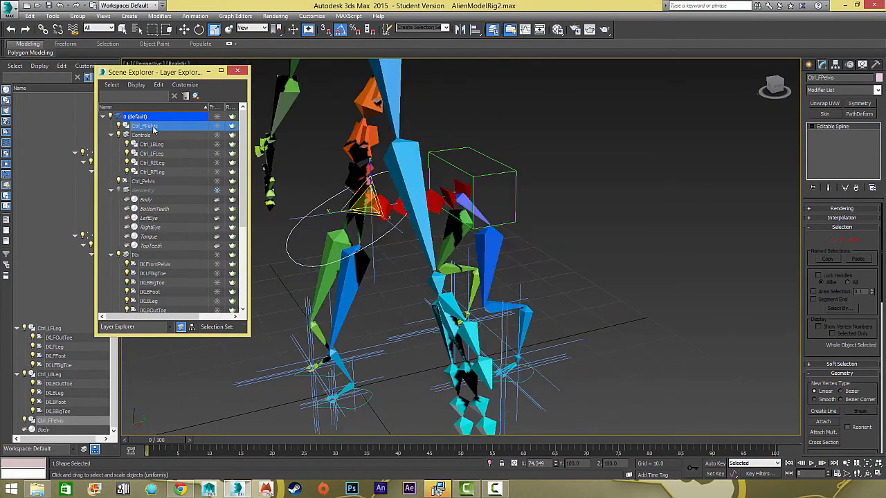
pyautogui.moveTo(162, 131); pyautogui.dragTo(164, 138)
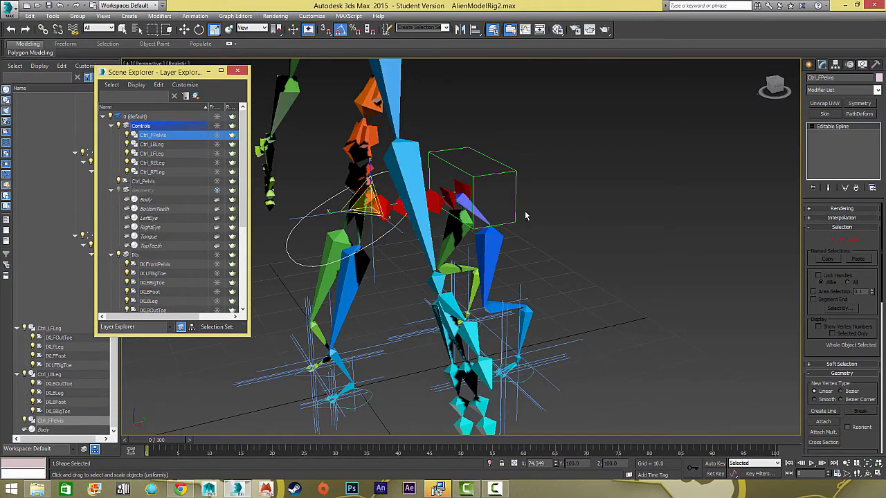
# Step: Link the IK FrontPelvis helper to the Ctrl_FPelvis circle as its parent
pyautogui.keyDown('alt'); pyautogui.moveTo(525, 217); pyautogui.dragTo(442, 224, button='middle'); pyautogui.keyUp('alt')
pyautogui.click(455, 230)
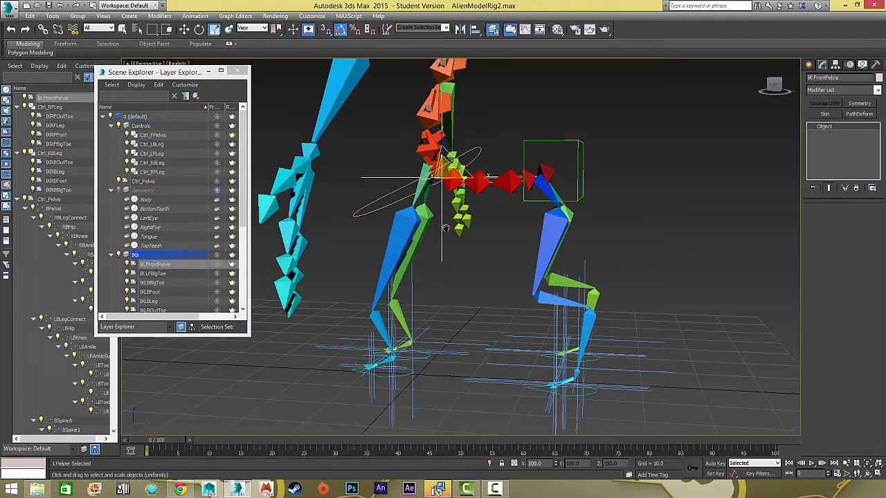
pyautogui.scroll(3, 446, 226)
pyautogui.press('w')
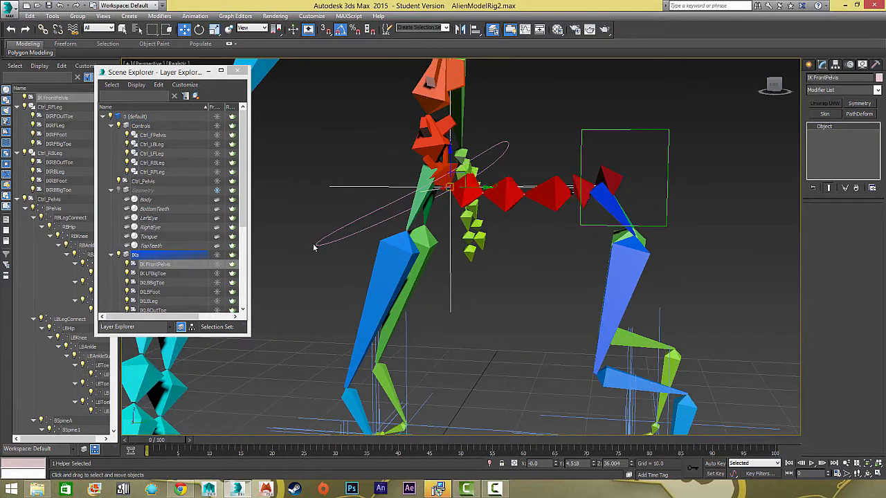
pyautogui.click(42, 31)
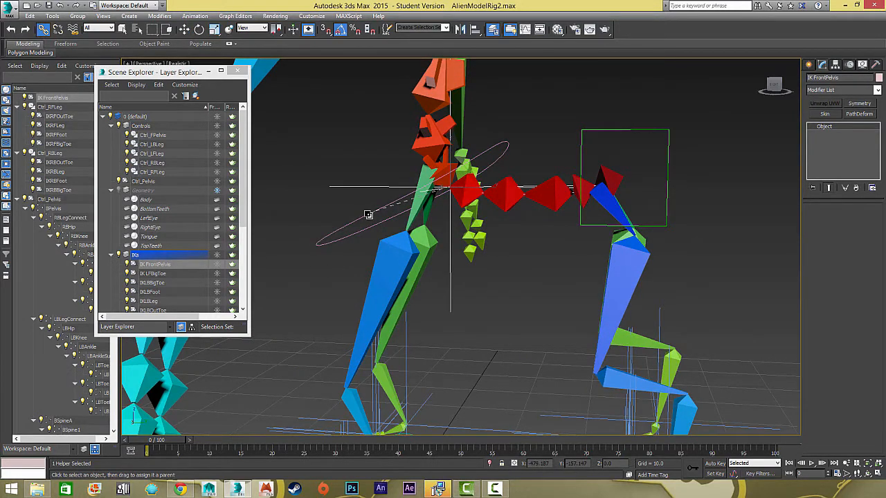
pyautogui.moveTo(368, 215); pyautogui.dragTo(368, 215)
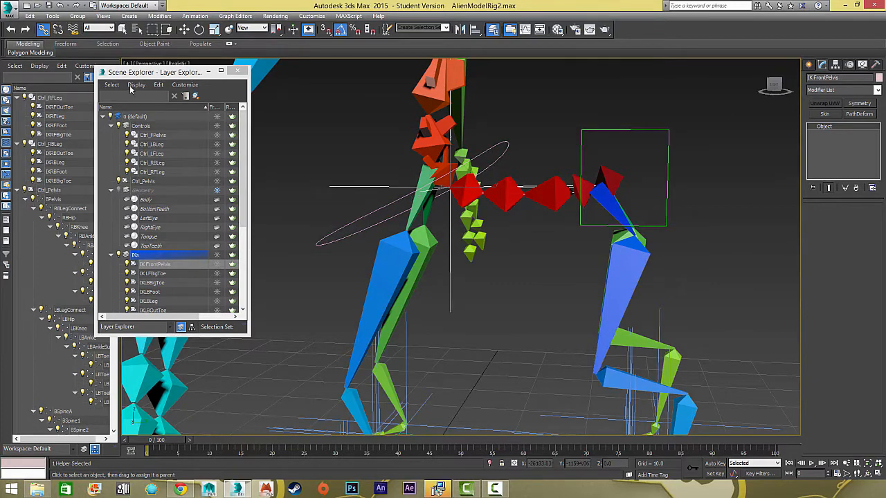
# Step: Select Ctrl_FPelvis together with its linked IK FrontPelvis and inspect both pivots with Affect Pivot Only
pyautogui.click(354, 220)
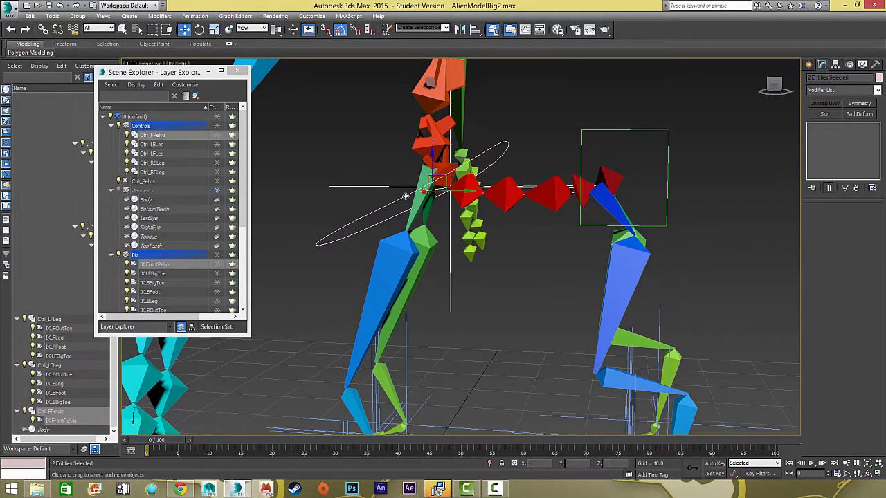
pyautogui.press('w')
pyautogui.moveTo(446, 179)
pyautogui.mouseDown()
pyautogui.moveTo(443, 202)
pyautogui.moveTo(443, 177)
pyautogui.mouseUp()
pyautogui.keyDown('alt'); pyautogui.moveTo(430, 222); pyautogui.dragTo(447, 194, button='middle'); pyautogui.keyUp('alt')
pyautogui.scroll(5, 427, 213)
pyautogui.scroll(2, 447, 194)
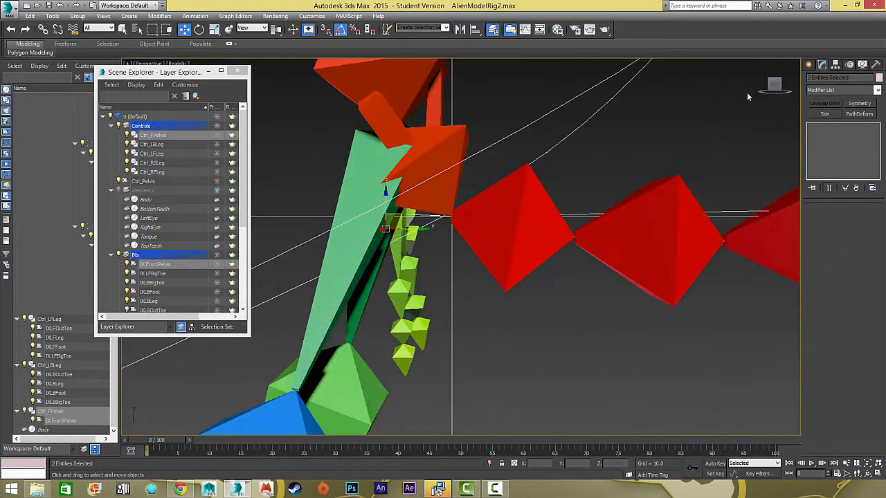
pyautogui.click(836, 64)
pyautogui.click(839, 124)
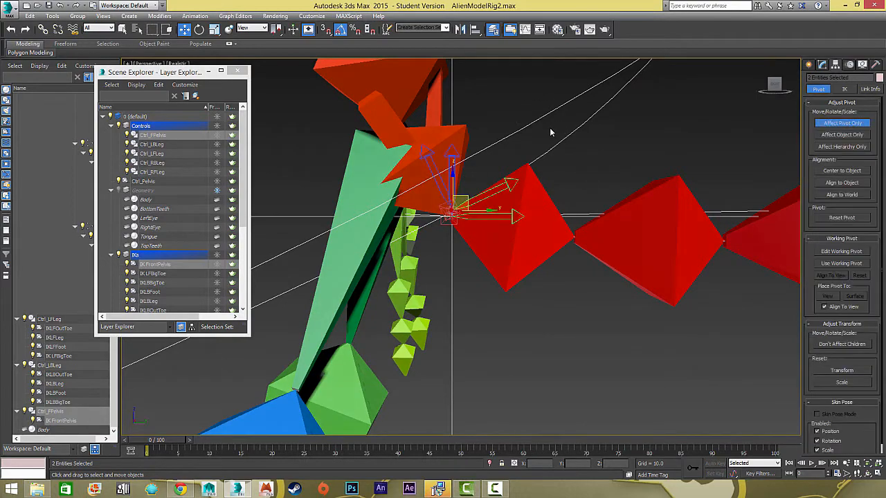
pyautogui.keyDown('alt'); pyautogui.moveTo(550, 131); pyautogui.dragTo(515, 142, button='middle'); pyautogui.keyUp('alt')
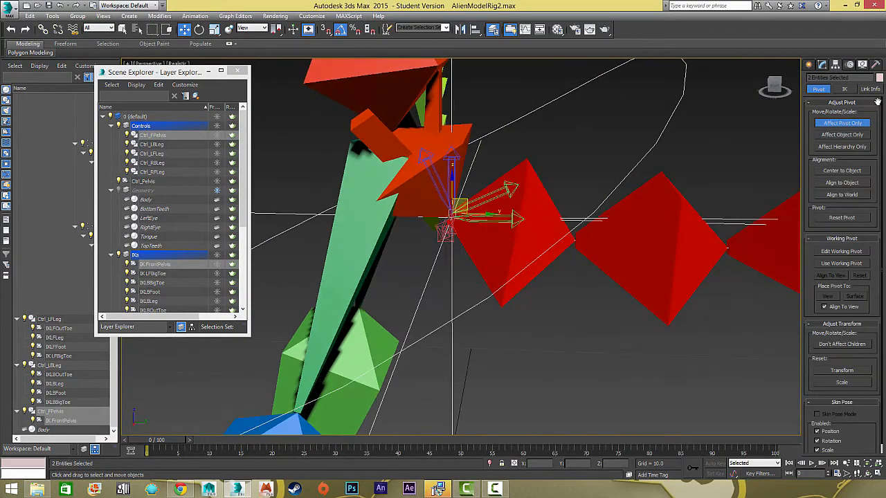
pyautogui.click(851, 126)
# Step: Select only the Ctrl_FPelvis circle and hide the IKs layer
pyautogui.click(811, 64)
pyautogui.scroll(-4, 652, 123)
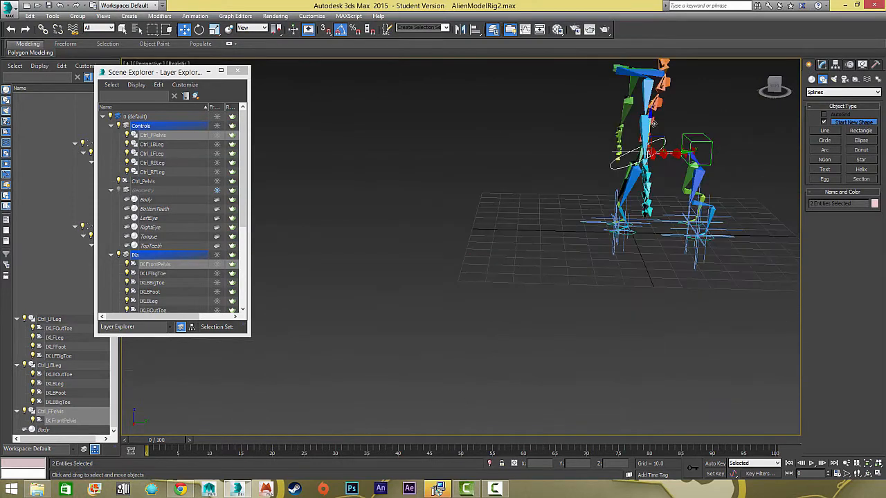
pyautogui.click(606, 181)
pyautogui.click(611, 169)
pyautogui.press('z')
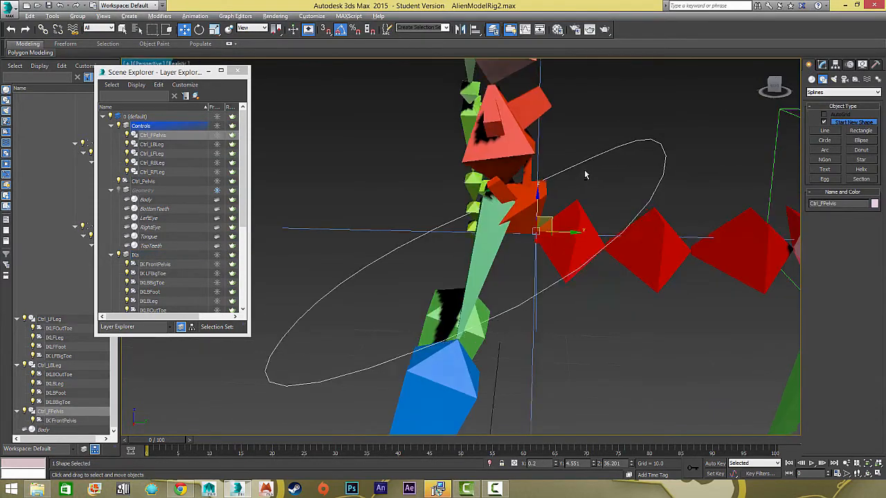
pyautogui.keyDown('alt'); pyautogui.moveTo(584, 175); pyautogui.dragTo(587, 187, button='middle'); pyautogui.keyUp('alt')
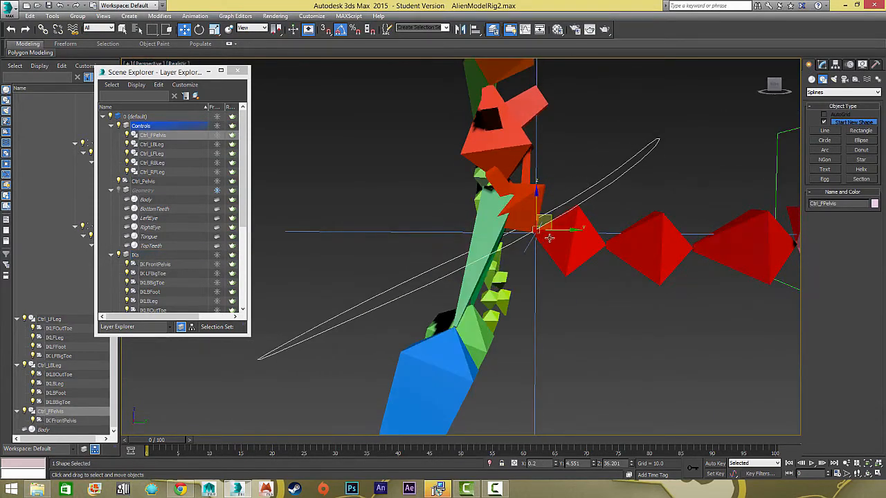
pyautogui.scroll(-2, 557, 248)
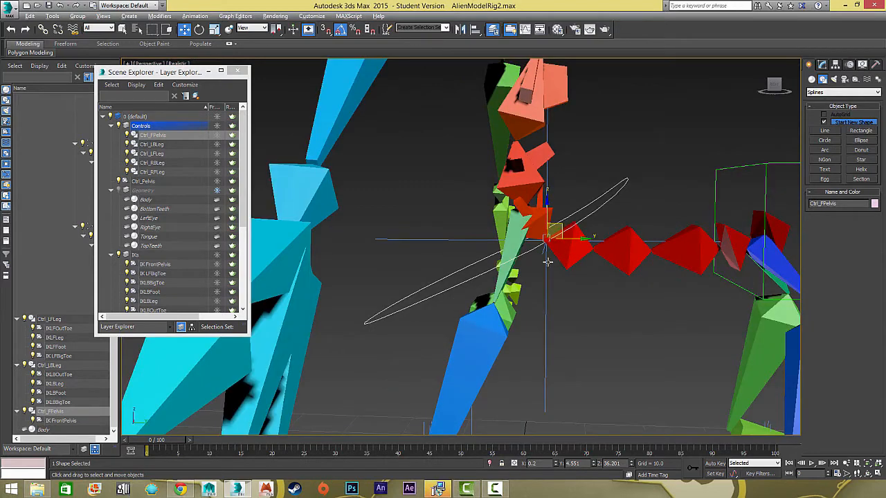
pyautogui.keyDown('alt'); pyautogui.moveTo(547, 262); pyautogui.dragTo(526, 225, button='middle'); pyautogui.keyUp('alt')
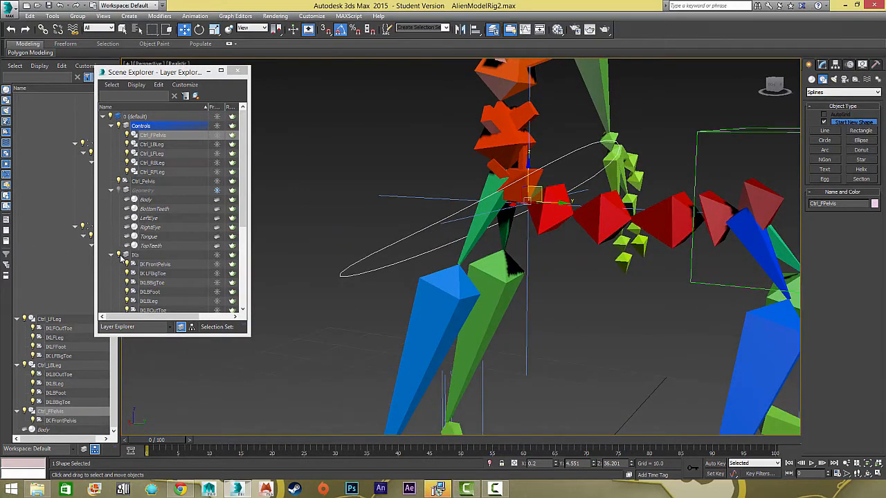
pyautogui.click(119, 255)
# Step: Draw a new circle spline on the ground in front of the rig and scale it uniformly to 56%
pyautogui.scroll(-6, 436, 276)
pyautogui.keyDown('alt'); pyautogui.moveTo(438, 275); pyautogui.dragTo(490, 264, button='middle'); pyautogui.keyUp('alt')
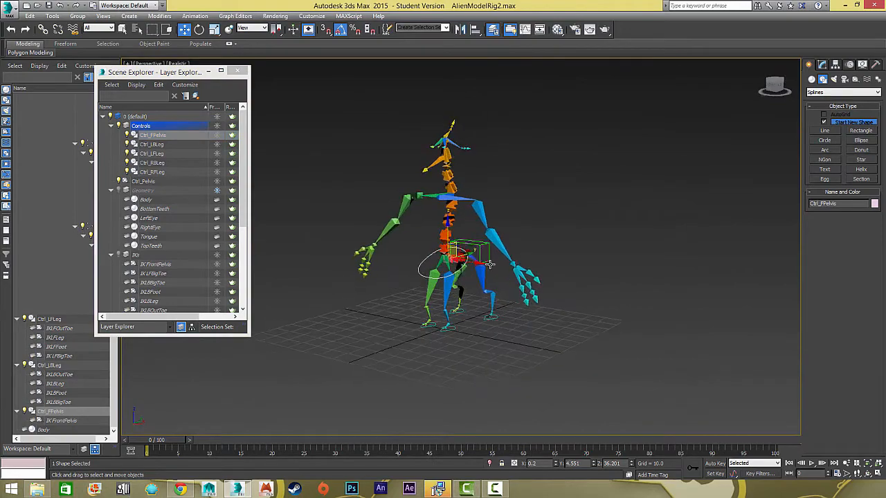
pyautogui.scroll(6, 489, 264)
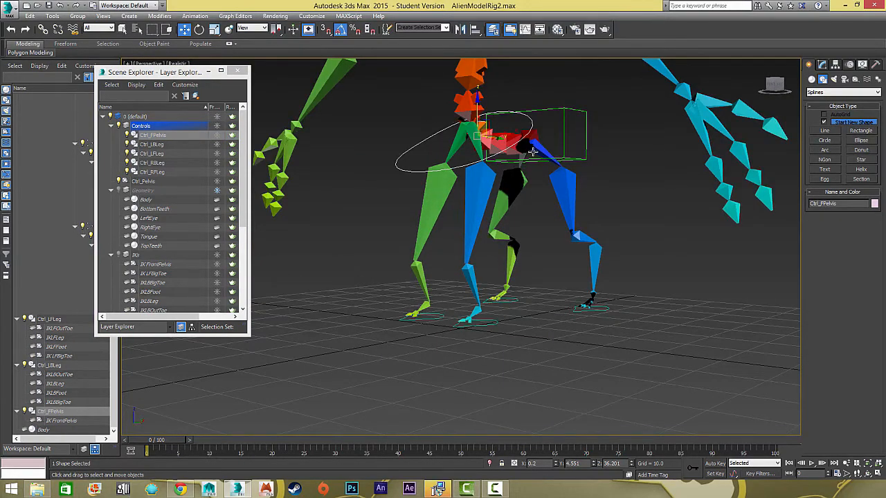
pyautogui.moveTo(532, 151)
pyautogui.keyDown('alt'); pyautogui.mouseDown(button='middle')
pyautogui.moveTo(480, 198)
pyautogui.moveTo(510, 217)
pyautogui.moveTo(531, 166)
pyautogui.mouseUp(button='middle'); pyautogui.keyUp('alt')
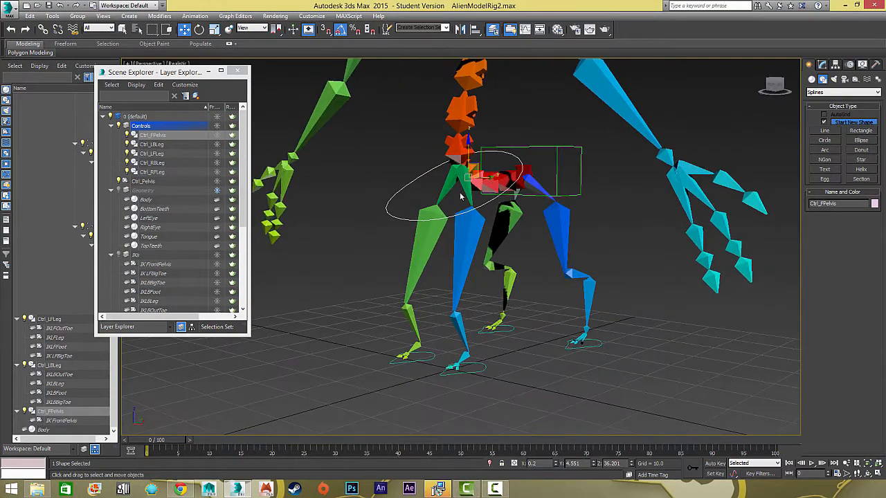
pyautogui.keyDown('alt'); pyautogui.moveTo(484, 97); pyautogui.dragTo(444, 191, button='middle'); pyautogui.keyUp('alt')
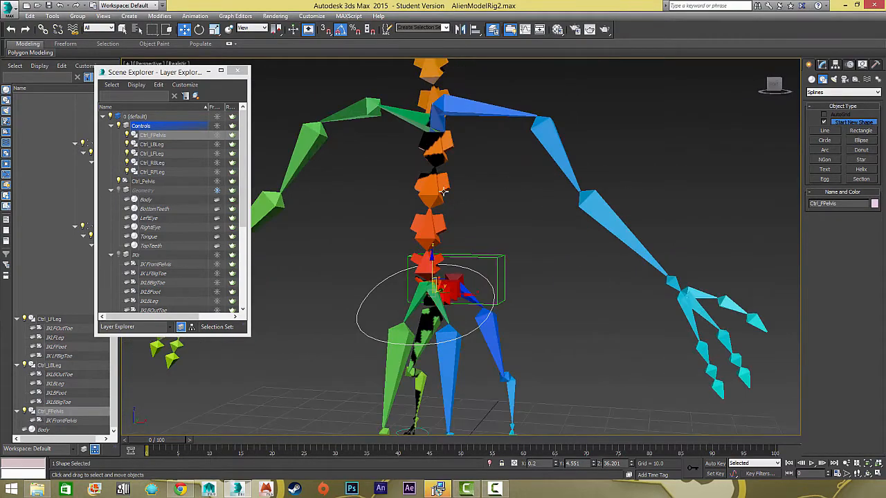
pyautogui.click(823, 141)
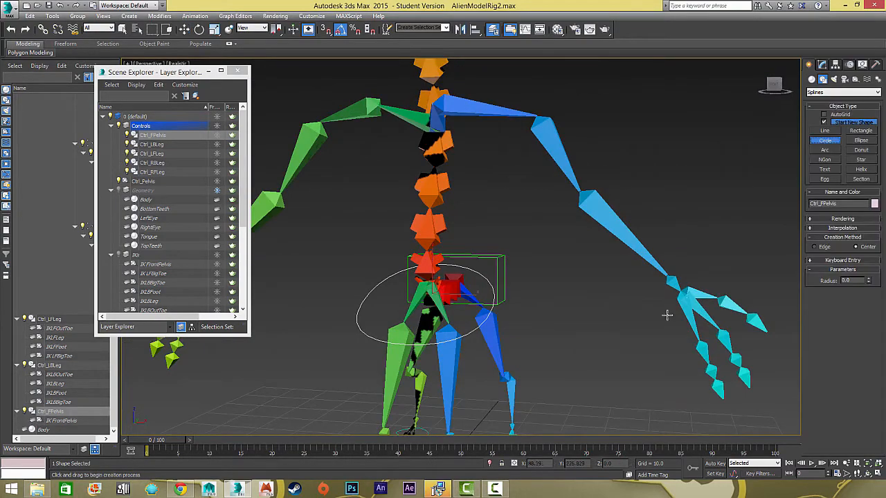
pyautogui.scroll(-5, 622, 235)
pyautogui.moveTo(595, 247); pyautogui.dragTo(606, 247)
pyautogui.keyDown('alt'); pyautogui.moveTo(607, 248); pyautogui.dragTo(599, 258, button='middle'); pyautogui.keyUp('alt')
pyautogui.press('w')
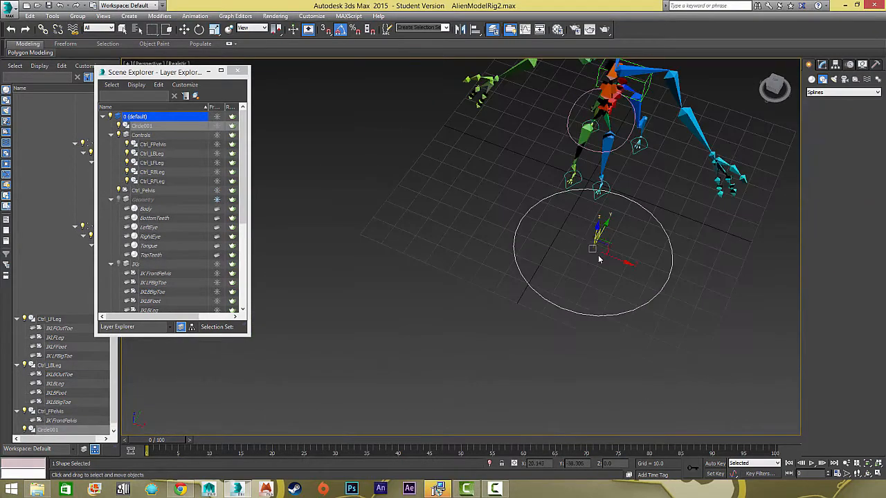
pyautogui.press('r')
pyautogui.moveTo(606, 247); pyautogui.dragTo(583, 287)
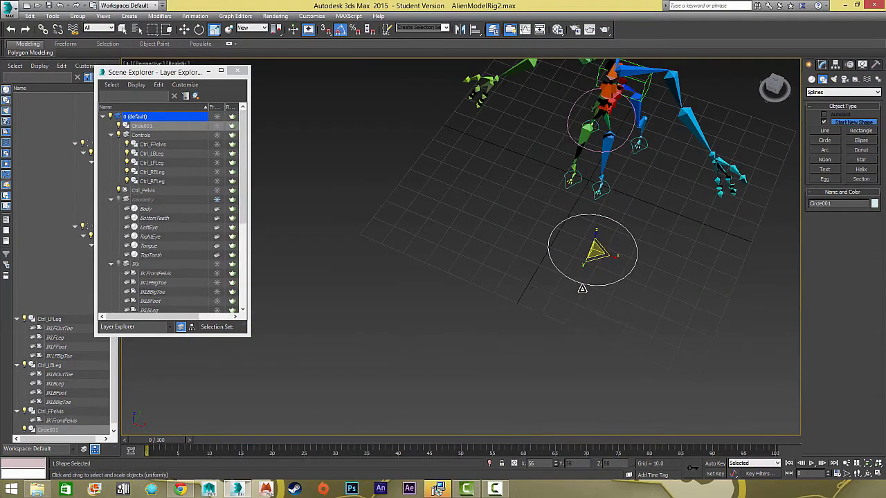
# Step: Turn on snapping and move the new circle up onto the mid-torso spine joint, at about Z 52.4
pyautogui.press('w')
pyautogui.keyDown('alt'); pyautogui.moveTo(588, 275); pyautogui.dragTo(467, 208, button='middle'); pyautogui.keyUp('alt')
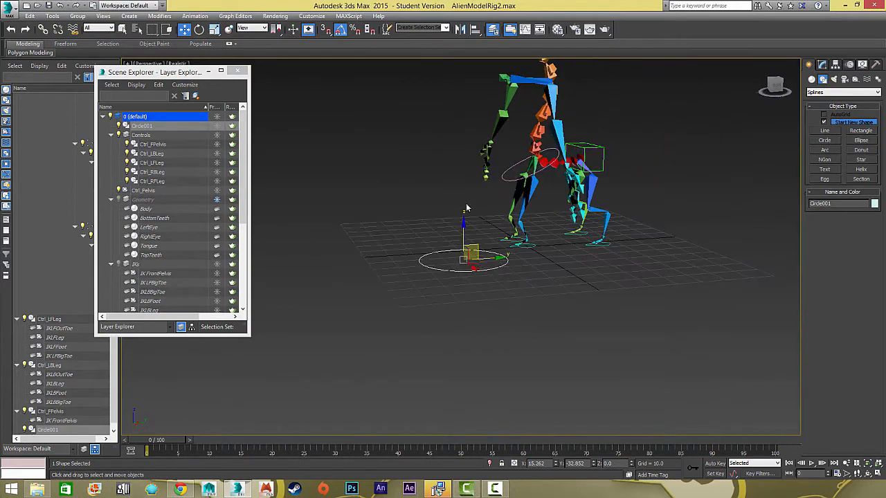
pyautogui.click(325, 30)
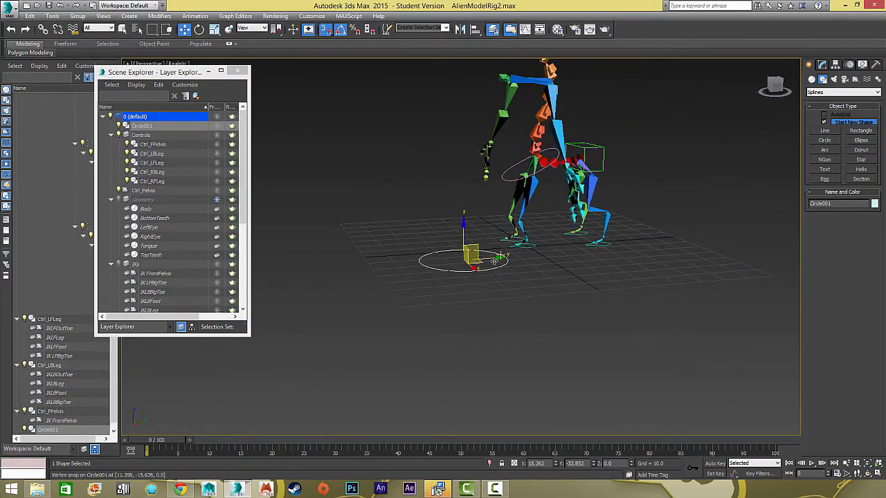
pyautogui.click(467, 263)
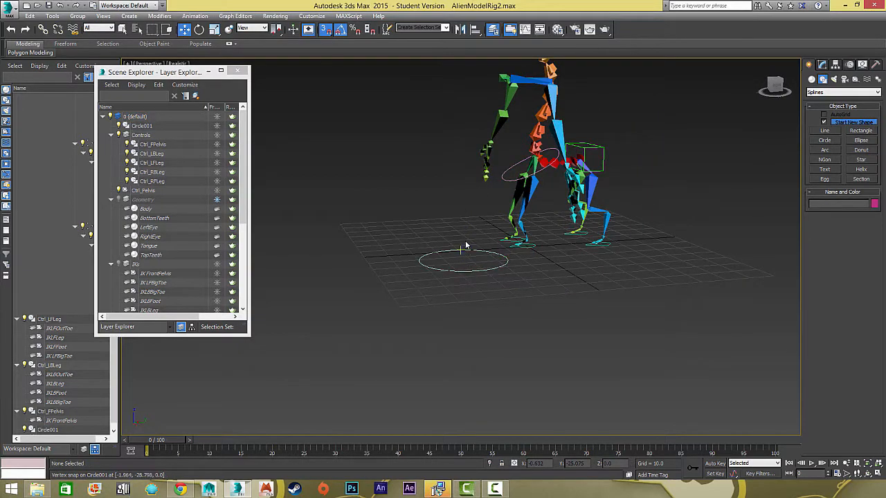
pyautogui.click(469, 259)
pyautogui.moveTo(467, 260); pyautogui.dragTo(538, 123)
pyautogui.scroll(8, 528, 143)
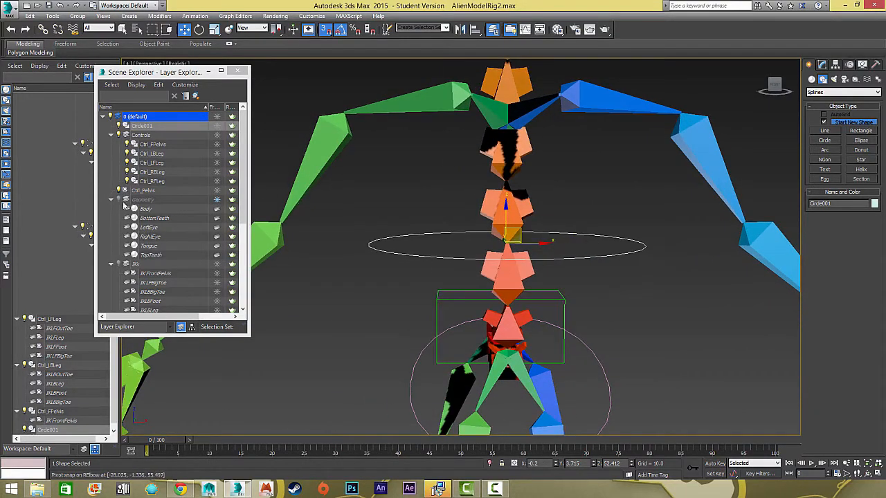
# Step: Show the Geometry layer and scale the torso circle non-uniformly to about 54.7% on X and 70% on Y
pyautogui.click(119, 199)
pyautogui.keyDown('alt'); pyautogui.moveTo(436, 229); pyautogui.dragTo(458, 246, button='middle'); pyautogui.keyUp('alt')
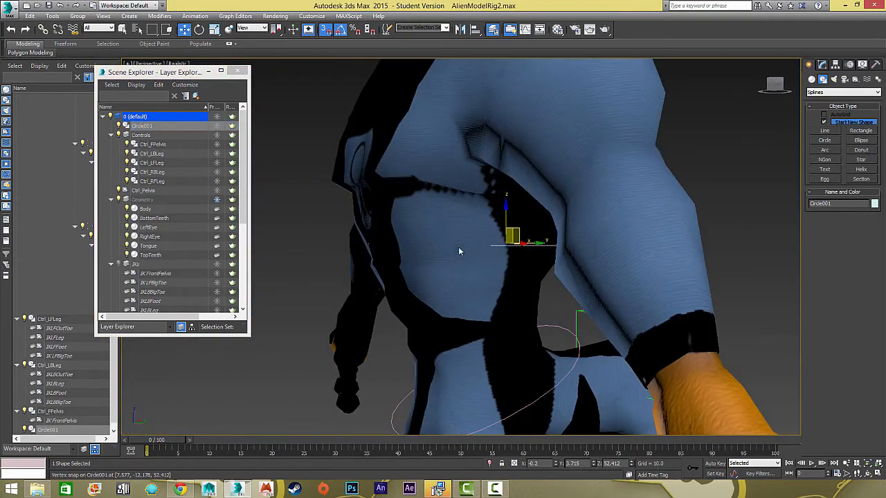
pyautogui.press('r')
pyautogui.moveTo(467, 243); pyautogui.dragTo(464, 243)
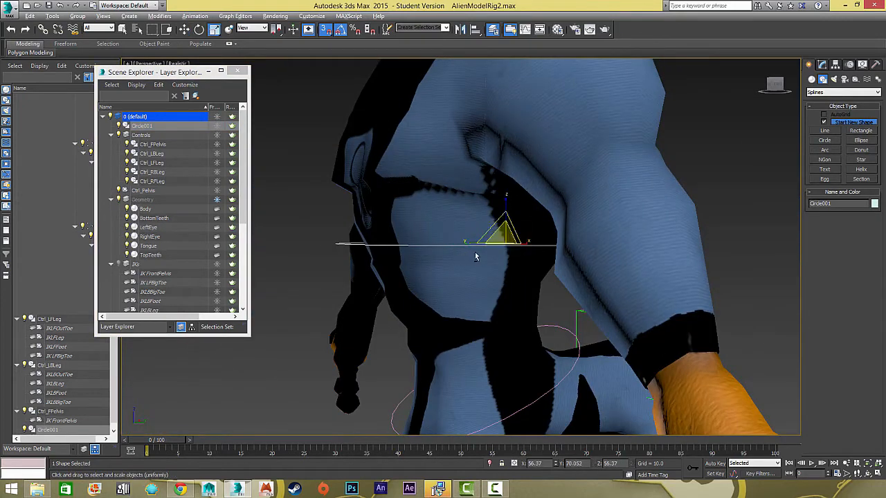
pyautogui.keyDown('alt'); pyautogui.moveTo(511, 240); pyautogui.dragTo(517, 239, button='middle'); pyautogui.keyUp('alt')
pyautogui.moveTo(543, 244)
pyautogui.mouseDown()
pyautogui.moveTo(519, 247)
pyautogui.moveTo(539, 247)
pyautogui.mouseUp()
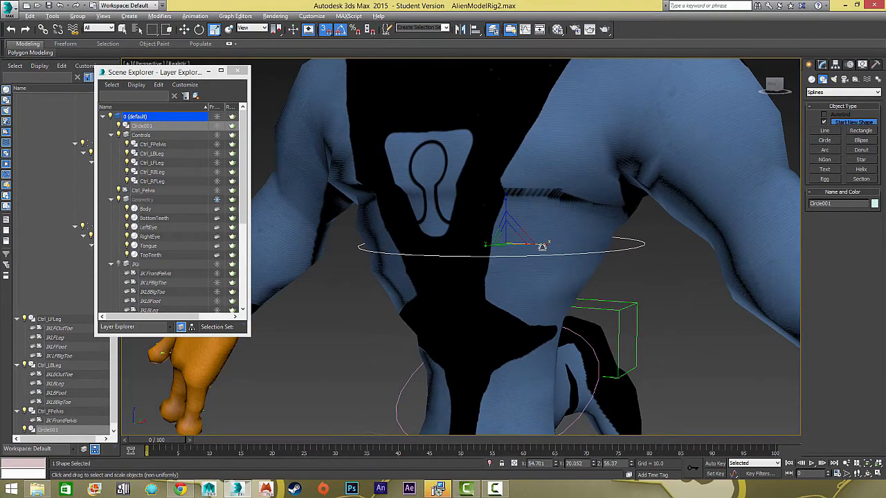
pyautogui.keyDown('alt'); pyautogui.moveTo(540, 247); pyautogui.dragTo(465, 252, button='middle'); pyautogui.keyUp('alt')
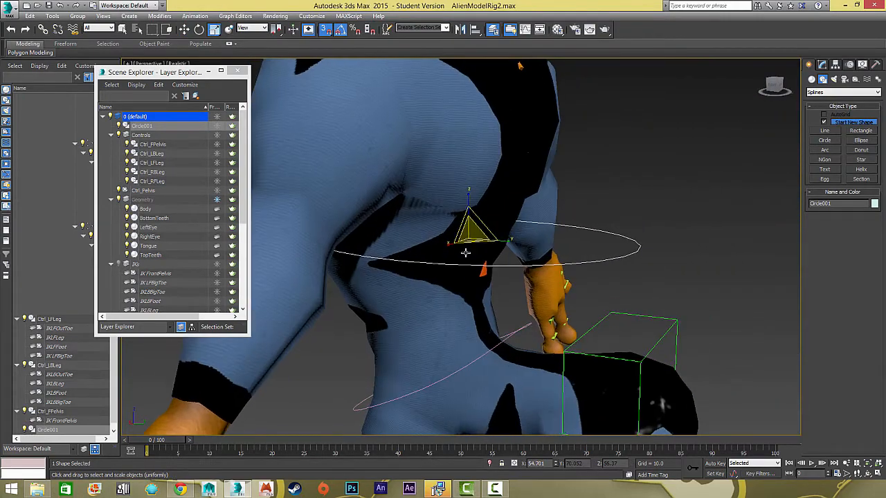
# Step: Edit the torso circle's vertices with snapping off, moving them along Y so the loop fits around the alien's torso
pyautogui.click(822, 64)
pyautogui.rightClick(834, 130)
pyautogui.click(840, 202)
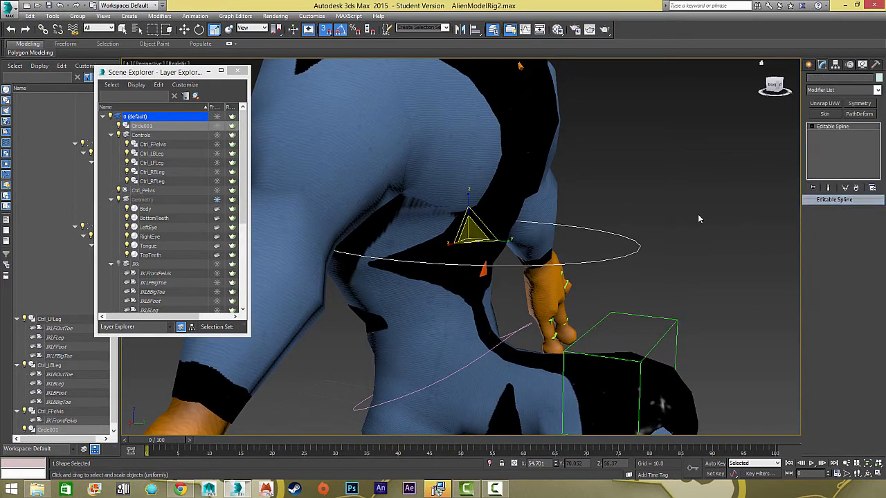
pyautogui.press('1')
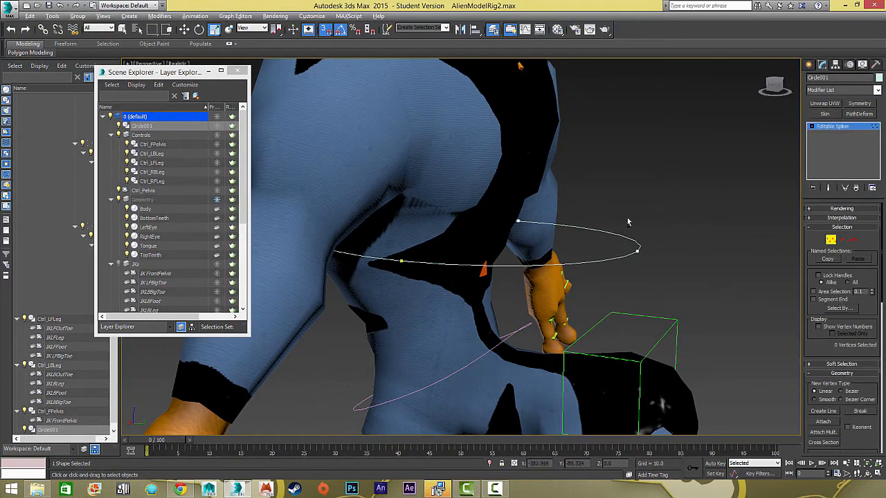
pyautogui.keyDown('alt'); pyautogui.moveTo(627, 221); pyautogui.dragTo(612, 215, button='middle'); pyautogui.keyUp('alt')
pyautogui.moveTo(650, 254); pyautogui.dragTo(650, 253)
pyautogui.keyDown('alt'); pyautogui.moveTo(651, 253); pyautogui.dragTo(512, 235, button='middle'); pyautogui.keyUp('alt')
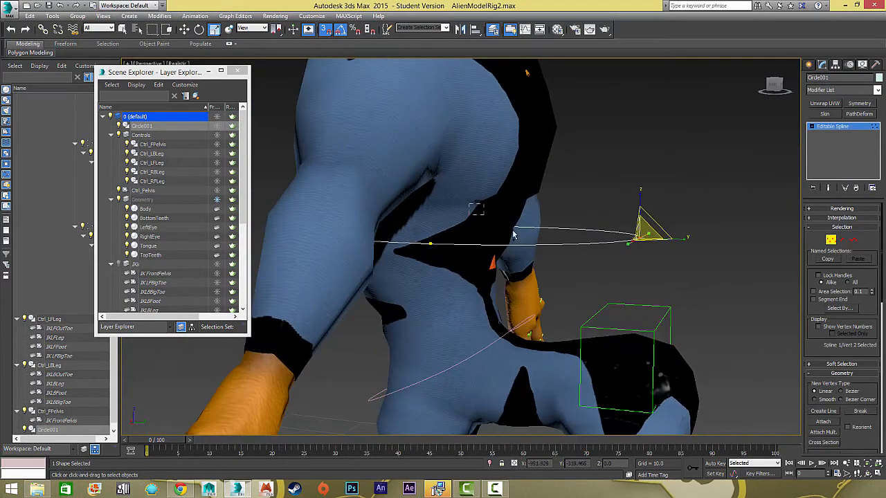
pyautogui.moveTo(428, 256); pyautogui.dragTo(443, 234)
pyautogui.press('w')
pyautogui.keyDown('alt'); pyautogui.moveTo(495, 241); pyautogui.dragTo(467, 249, button='middle'); pyautogui.keyUp('alt')
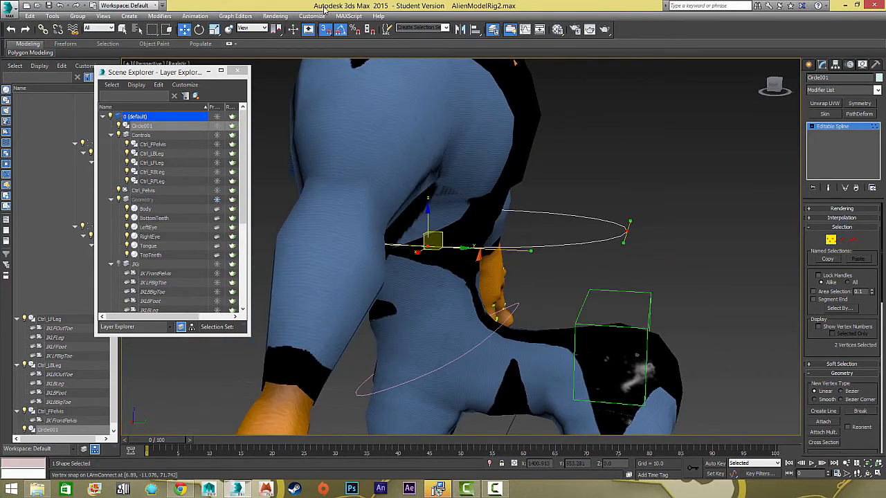
pyautogui.click(325, 29)
pyautogui.keyDown('alt'); pyautogui.moveTo(395, 146); pyautogui.dragTo(467, 279, button='middle'); pyautogui.keyUp('alt')
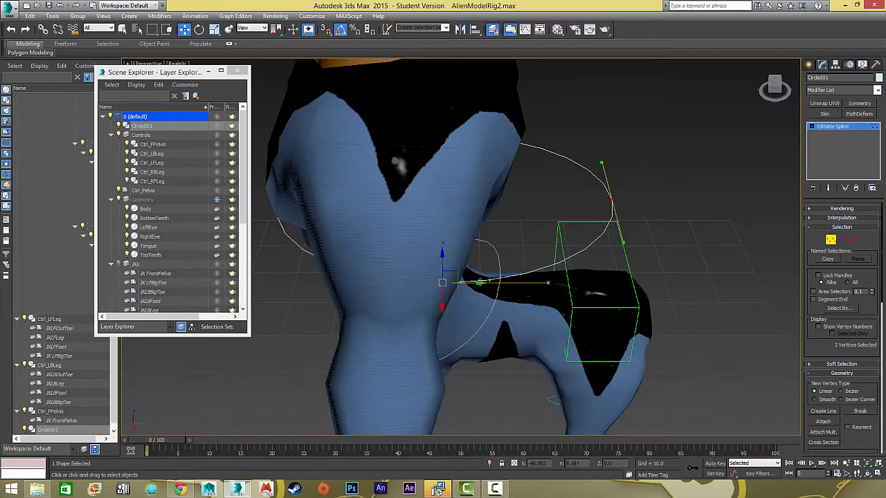
pyautogui.moveTo(479, 282); pyautogui.dragTo(321, 270)
pyautogui.keyDown('alt'); pyautogui.moveTo(321, 270); pyautogui.dragTo(761, 111, button='middle'); pyautogui.keyUp('alt')
# Step: Finish vertex editing and rename the torso circle Ctrl_Spine1
pyautogui.click(837, 127)
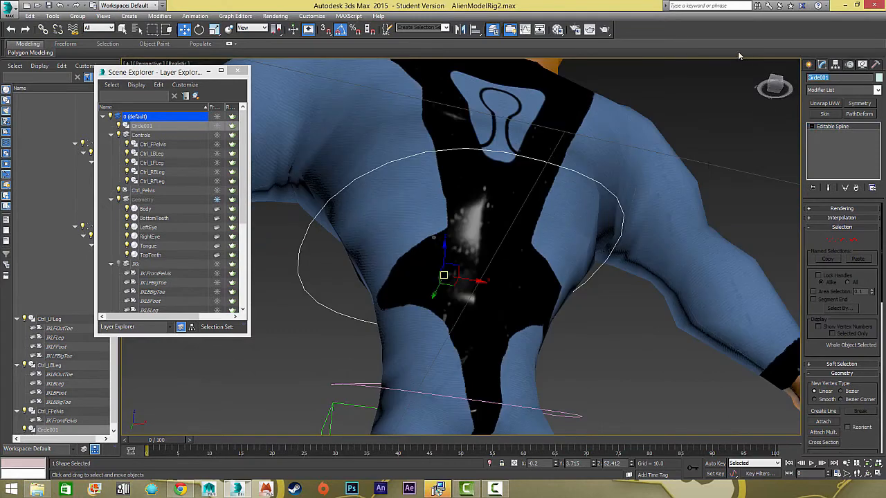
pyautogui.write('Ctrl_Spline1')
pyautogui.press('Return')
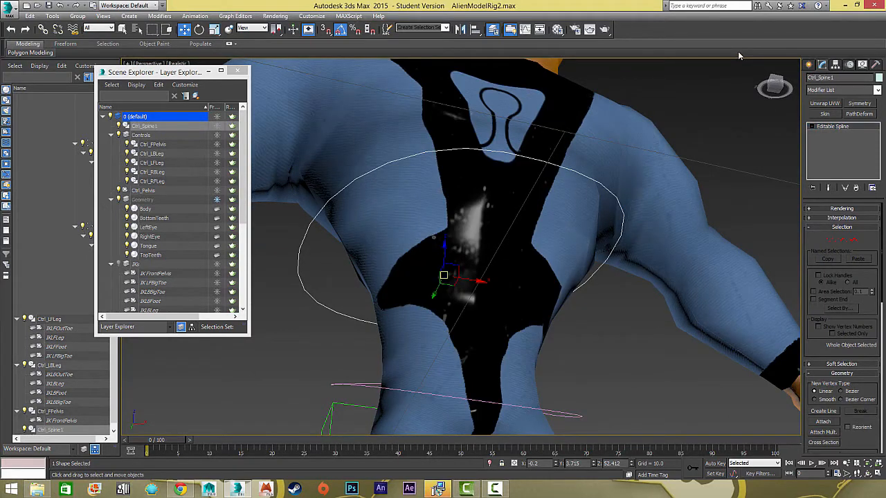
# Step: Hide the Geometry layer and clone Ctrl_Spine1 straight up the spine to about Z 61.6 as Ctrl_Spine002
pyautogui.click(118, 200)
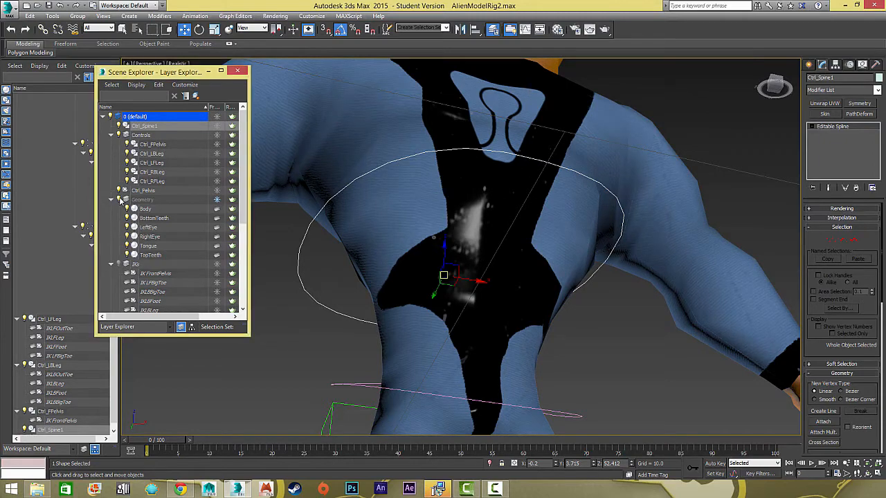
pyautogui.keyDown('alt'); pyautogui.moveTo(512, 184); pyautogui.dragTo(469, 225, button='middle'); pyautogui.keyUp('alt')
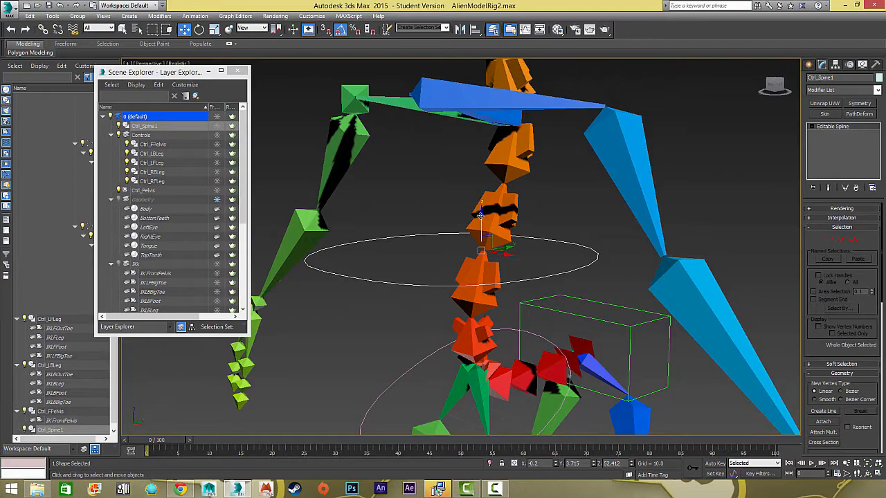
pyautogui.keyDown('shift'); pyautogui.moveTo(479, 215); pyautogui.dragTo(481, 133); pyautogui.keyUp('shift')
pyautogui.click(444, 291)
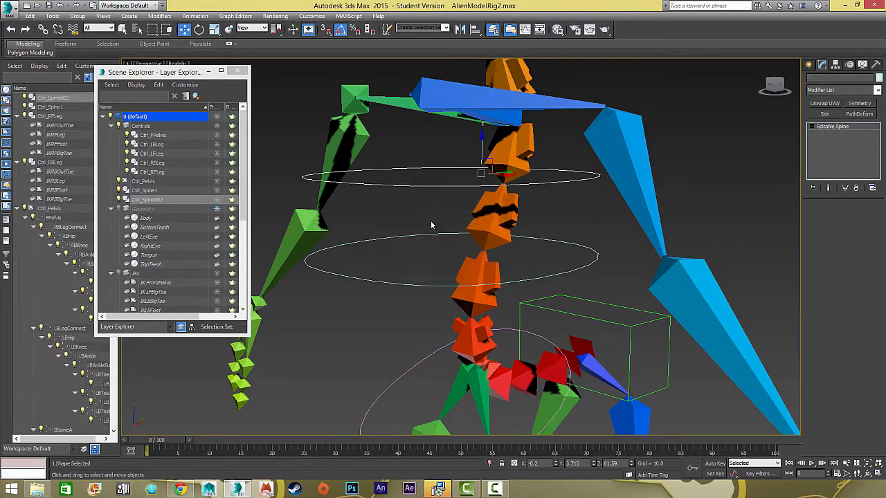
# Step: Turn on snapping and move the cloned circle up onto the spine joint at shoulder level, at about Z 68.6
pyautogui.keyDown('alt'); pyautogui.moveTo(430, 224); pyautogui.dragTo(481, 228, button='middle'); pyautogui.keyUp('alt')
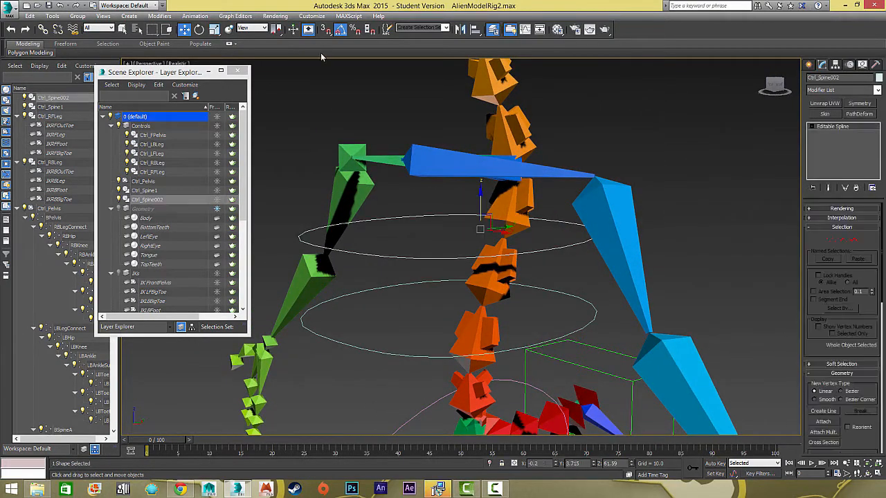
pyautogui.click(336, 30)
pyautogui.keyDown('alt'); pyautogui.moveTo(406, 135); pyautogui.dragTo(486, 250, button='middle'); pyautogui.keyUp('alt')
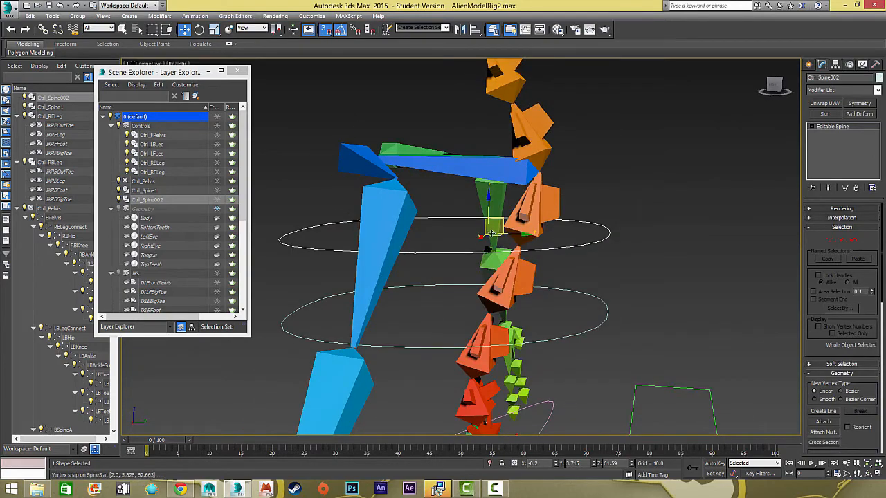
pyautogui.moveTo(510, 207); pyautogui.dragTo(533, 172)
# Step: Show the Geometry layer and shift the upper circle's vertices along Y so the loop surrounds the chest and upper back
pyautogui.keyDown('alt'); pyautogui.moveTo(537, 173); pyautogui.dragTo(559, 200, button='middle'); pyautogui.keyUp('alt')
pyautogui.click(119, 208)
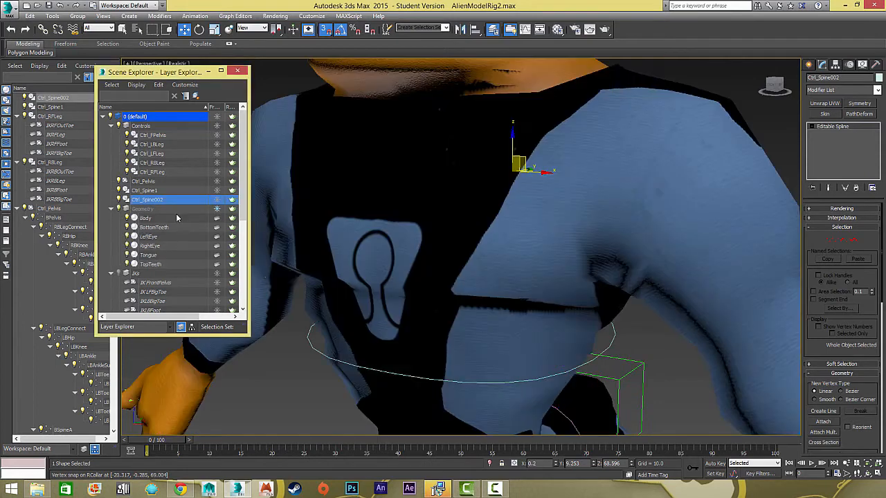
pyautogui.scroll(-5, 398, 231)
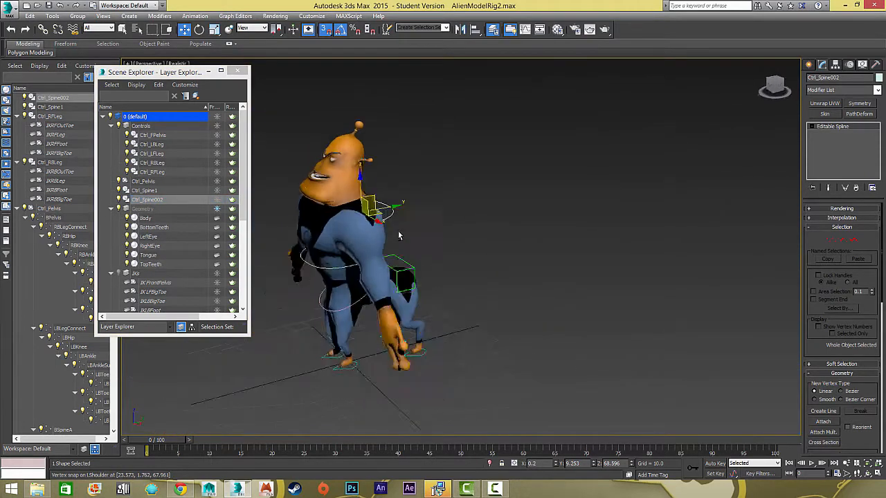
pyautogui.click(830, 127)
pyautogui.keyDown('alt'); pyautogui.moveTo(555, 178); pyautogui.dragTo(484, 189, button='middle'); pyautogui.keyUp('alt')
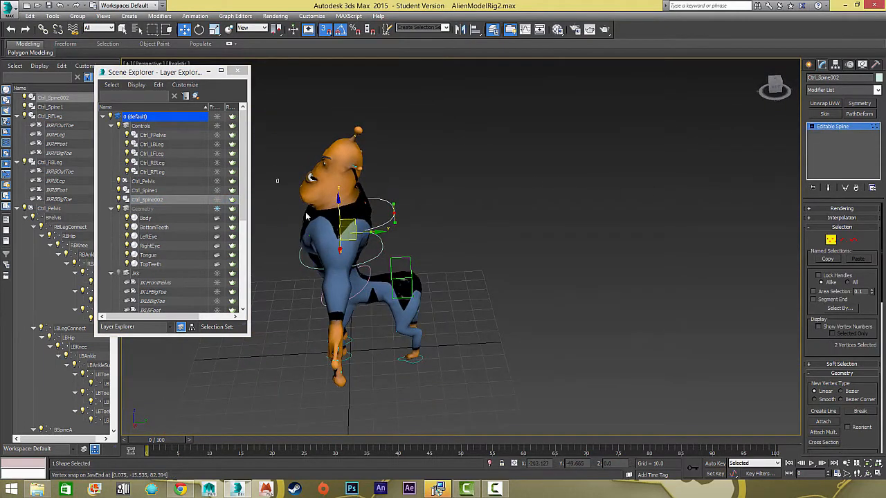
pyautogui.moveTo(378, 231); pyautogui.dragTo(348, 231)
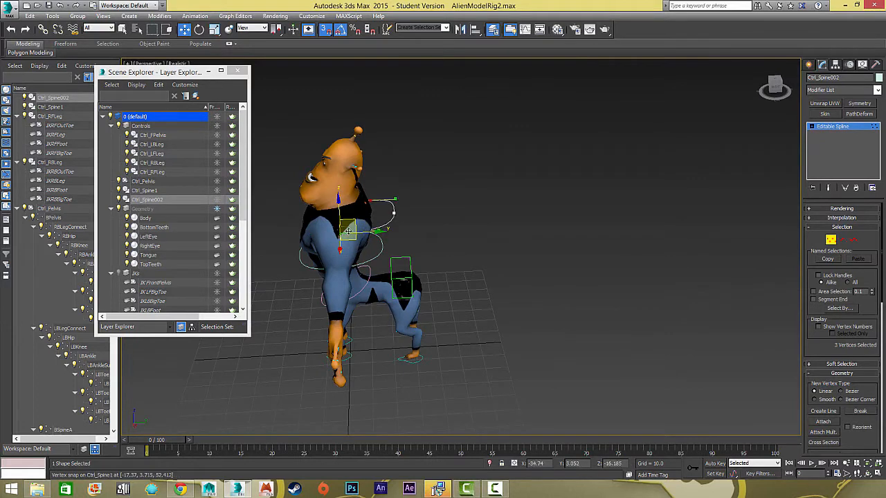
pyautogui.keyDown('alt'); pyautogui.moveTo(359, 221); pyautogui.dragTo(499, 200, button='middle'); pyautogui.keyUp('alt')
pyautogui.scroll(5, 562, 277)
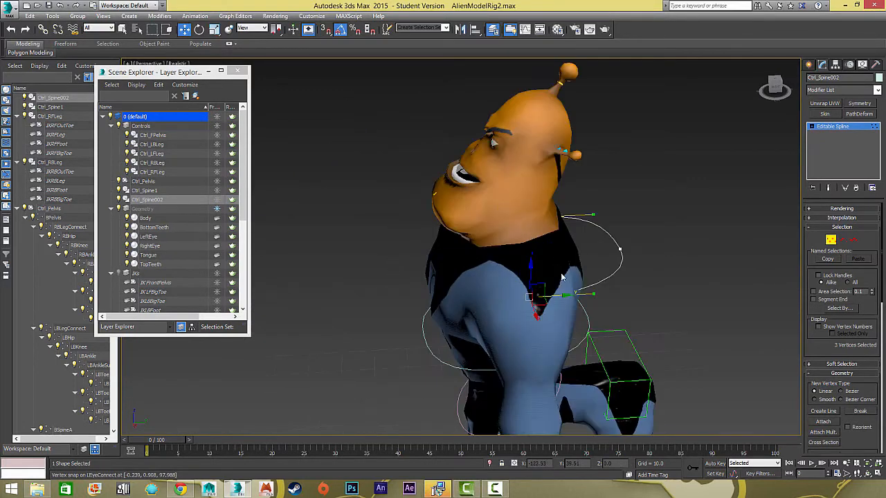
pyautogui.moveTo(552, 297); pyautogui.dragTo(515, 293)
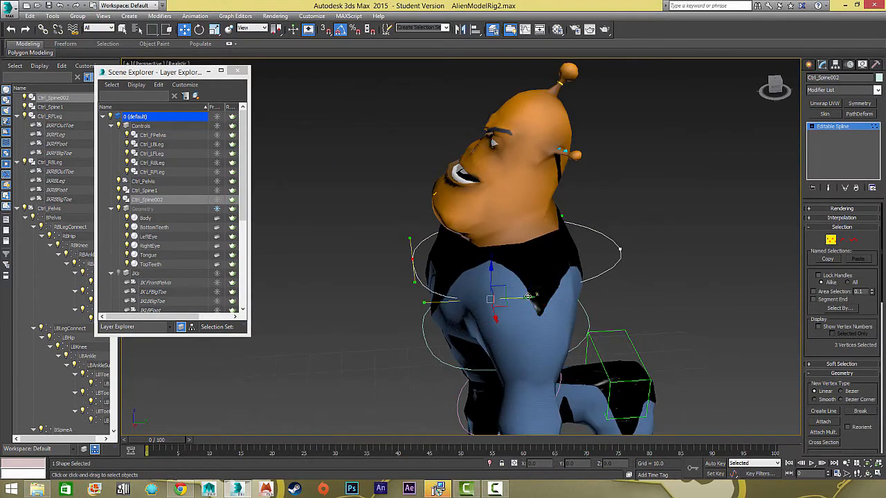
pyautogui.keyDown('alt'); pyautogui.moveTo(525, 291); pyautogui.dragTo(499, 269, button='middle'); pyautogui.keyUp('alt')
pyautogui.moveTo(592, 238); pyautogui.dragTo(638, 278)
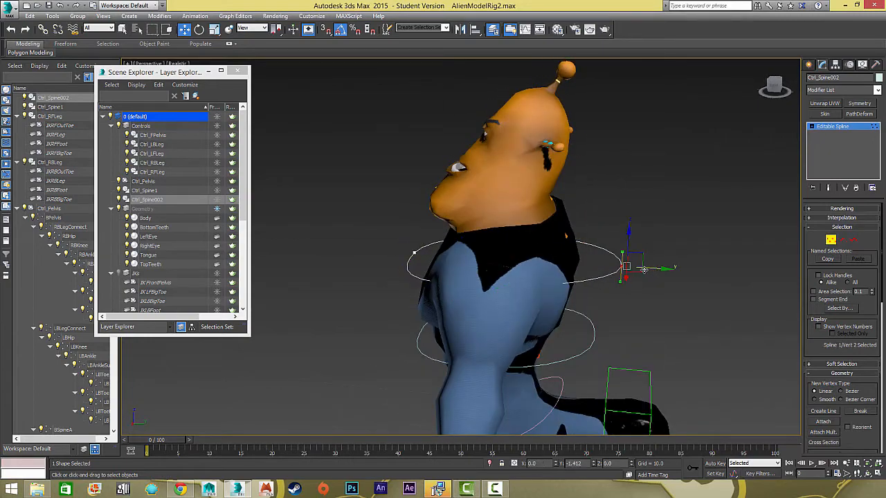
# Step: Finish vertex editing and rename the upper circle Ctrl_Spine2
pyautogui.keyDown('alt'); pyautogui.moveTo(609, 269); pyautogui.dragTo(667, 275, button='middle'); pyautogui.keyUp('alt')
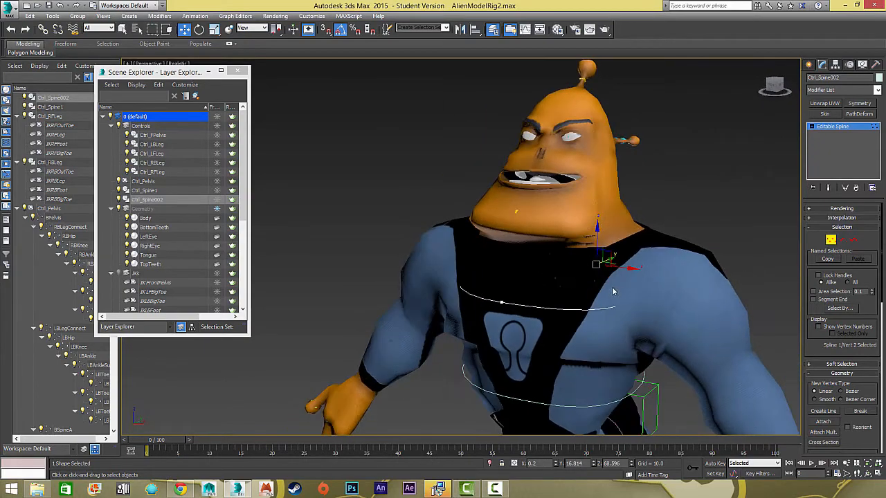
pyautogui.scroll(-5, 612, 291)
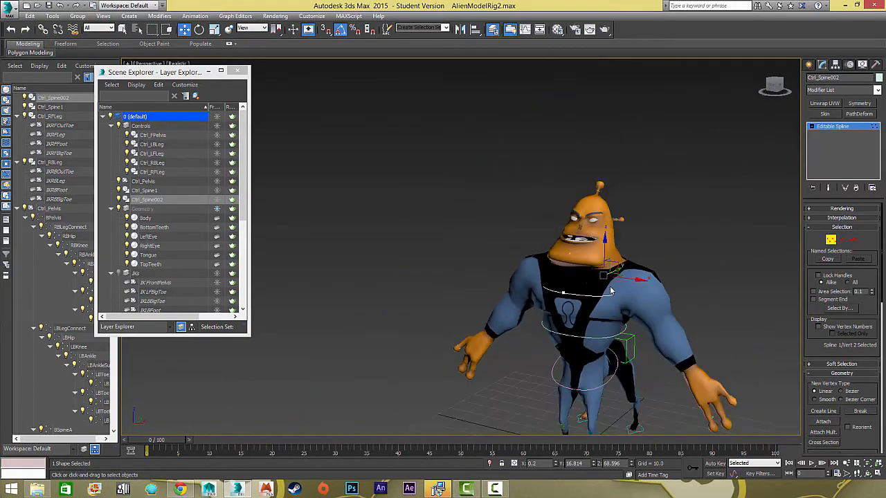
pyautogui.click(838, 125)
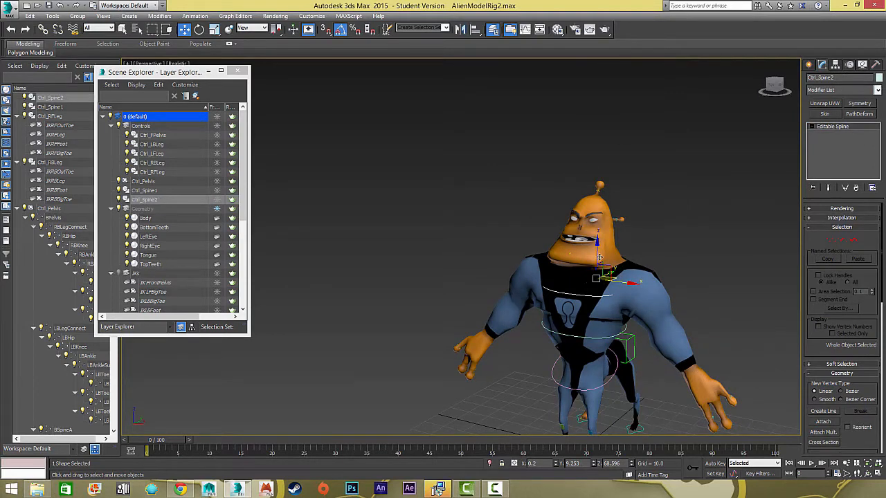
# Step: Hide the Geometry layer and select the Ctrl_Spine1 circle around the torso
pyautogui.click(118, 209)
pyautogui.keyDown('alt'); pyautogui.moveTo(424, 314); pyautogui.dragTo(397, 279, button='middle'); pyautogui.keyUp('alt')
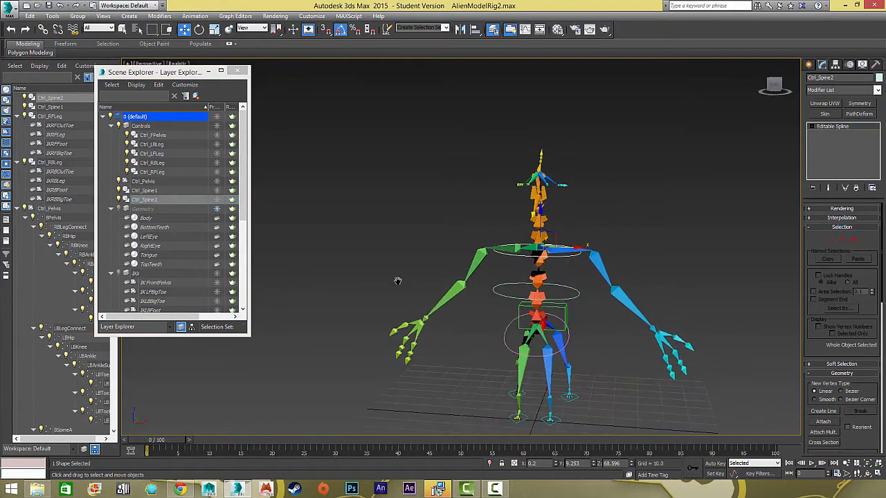
pyautogui.scroll(4, 408, 277)
pyautogui.moveTo(519, 334); pyautogui.dragTo(357, 309, button='middle')
pyautogui.scroll(3, 358, 313)
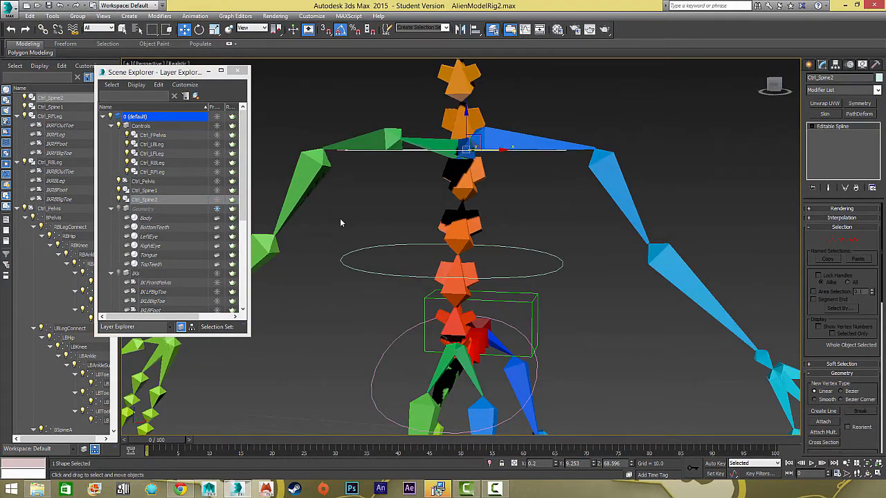
pyautogui.moveTo(380, 255); pyautogui.dragTo(380, 255)
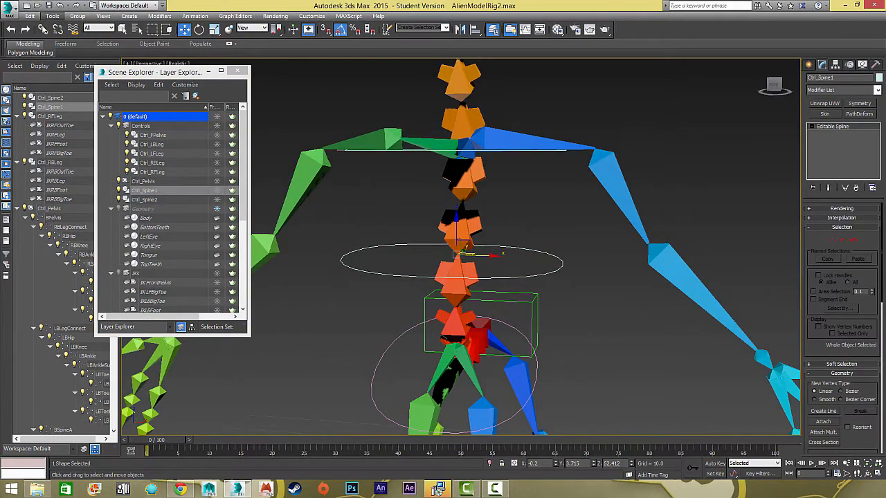
# Step: Try to link the Spine2 bone with Ctrl_Spine1, and reselect the Ctrl_Spine1 circle
pyautogui.click(43, 29)
pyautogui.keyDown('alt'); pyautogui.moveTo(386, 323); pyautogui.dragTo(404, 279, button='middle'); pyautogui.keyUp('alt')
pyautogui.keyDown('alt'); pyautogui.moveTo(411, 241); pyautogui.dragTo(489, 163, button='middle'); pyautogui.keyUp('alt')
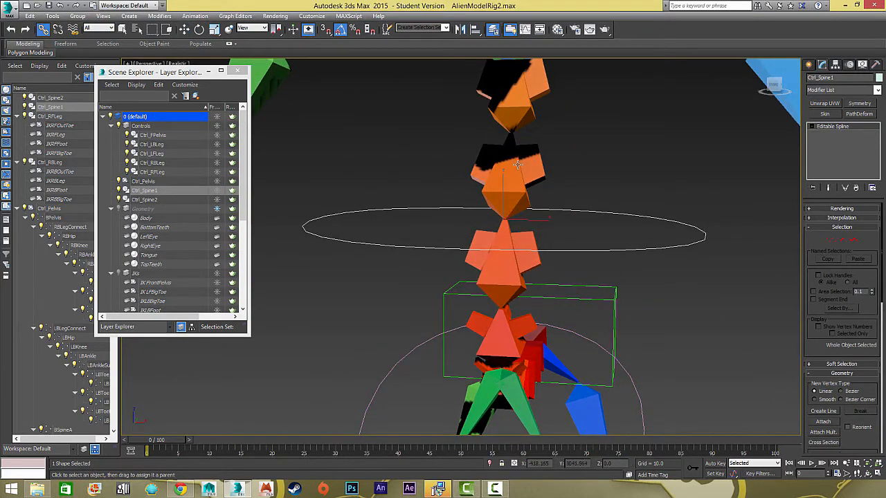
pyautogui.click(520, 164)
pyautogui.press('e')
pyautogui.moveTo(530, 196); pyautogui.dragTo(489, 193)
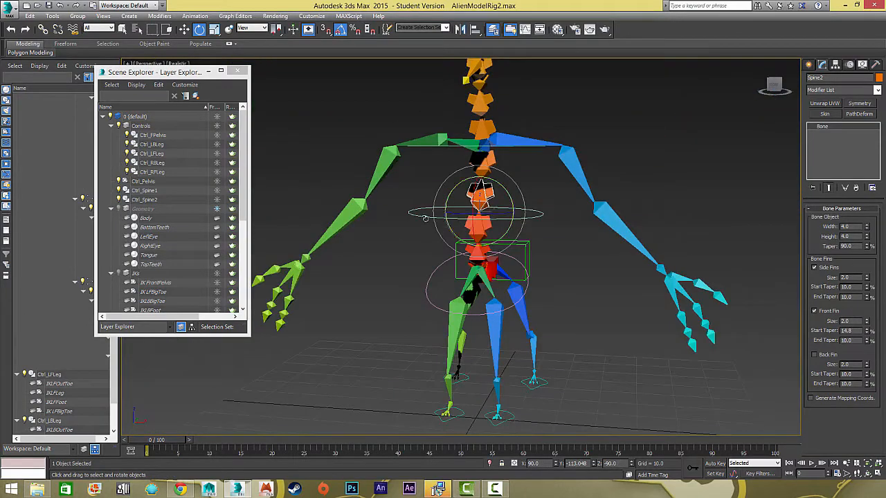
pyautogui.scroll(3, 425, 218)
pyautogui.click(416, 210)
pyautogui.moveTo(410, 213); pyautogui.dragTo(390, 231, button='middle')
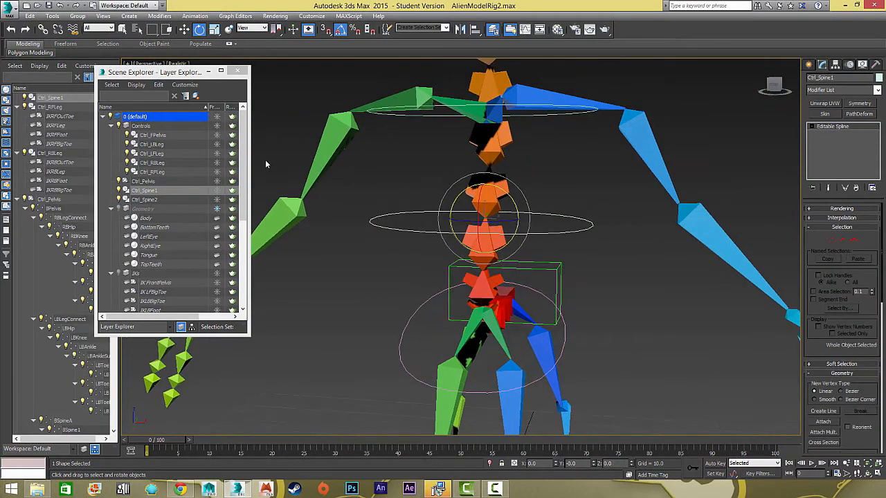
# Step: Link the Spine2 bone to the Ctrl_Spine1 circle as its parent
pyautogui.scroll(3, 267, 163)
pyautogui.click(42, 29)
pyautogui.click(607, 209)
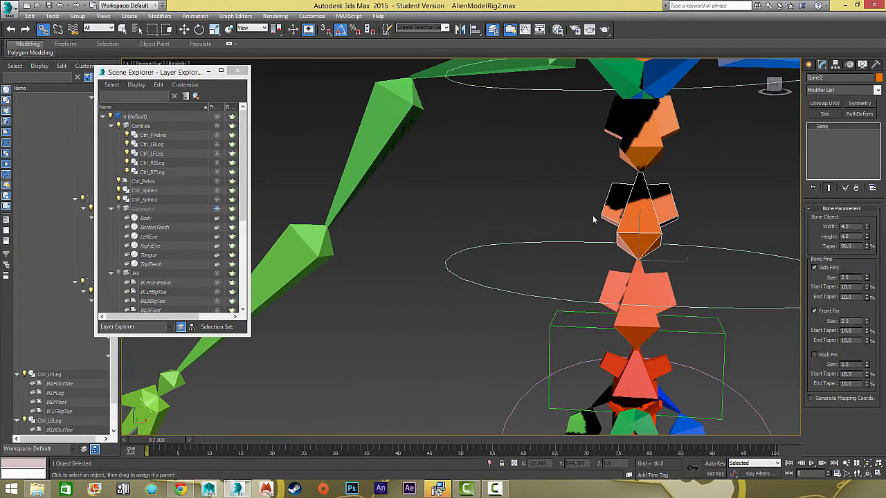
pyautogui.moveTo(607, 210); pyautogui.dragTo(476, 153, button='middle')
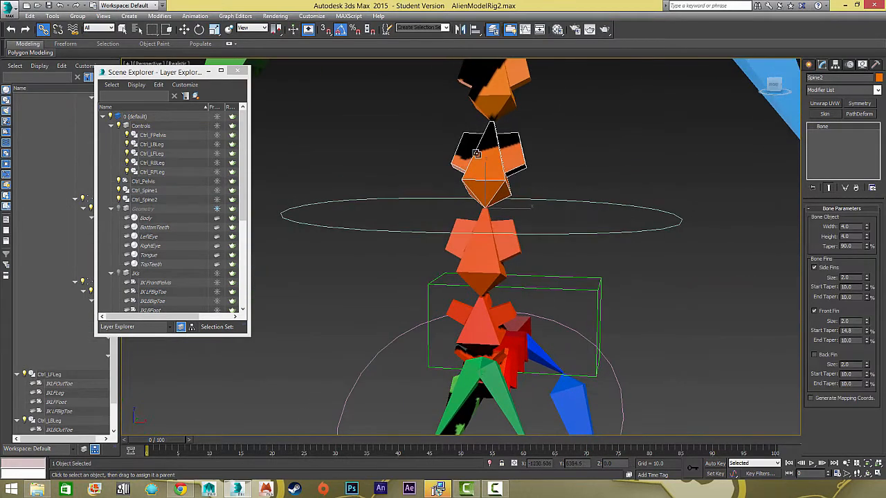
pyautogui.moveTo(582, 200); pyautogui.dragTo(558, 200)
# Step: Test the link by rotating the Ctrl_Spine1 circle, and undo the rotation
pyautogui.scroll(-3, 585, 195)
pyautogui.click(588, 201)
pyautogui.press('e')
pyautogui.hotkey('ctrl', 'z')
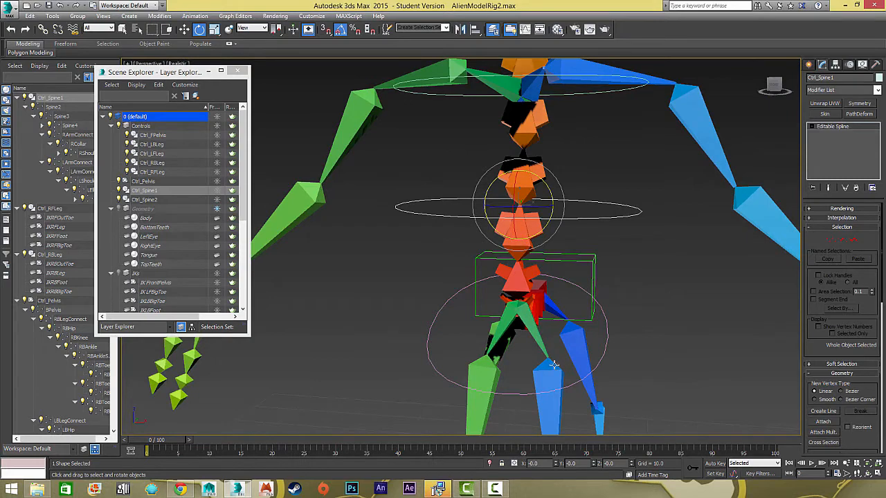
# Step: Test the pelvis control by moving the Ctrl_FPelvis circle slightly, and undo the move
pyautogui.click(607, 351)
pyautogui.press('w')
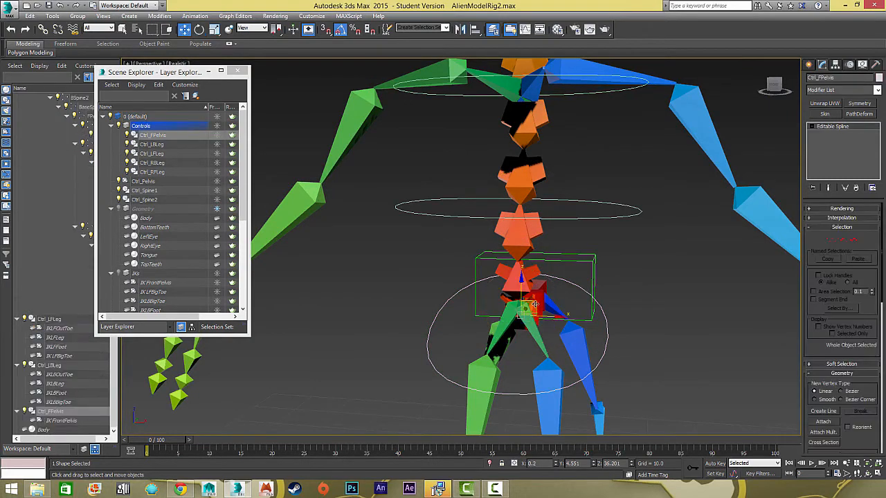
pyautogui.moveTo(534, 304)
pyautogui.mouseDown()
pyautogui.moveTo(506, 326)
pyautogui.moveTo(491, 296)
pyautogui.moveTo(588, 317)
pyautogui.moveTo(510, 264)
pyautogui.moveTo(568, 296)
pyautogui.moveTo(514, 320)
pyautogui.moveTo(524, 304)
pyautogui.mouseUp()
# Step: Link the Ctrl_Spine1 circle to the Spine1 bone as its parent
pyautogui.click(458, 201)
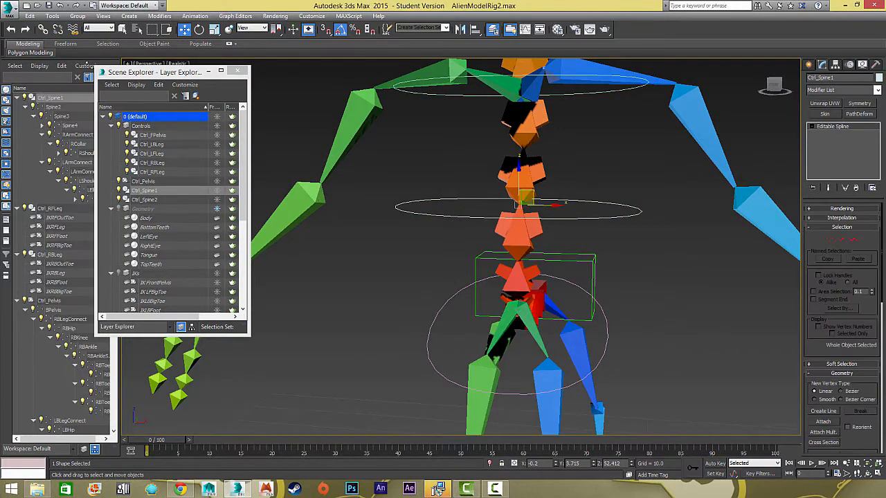
pyautogui.click(43, 29)
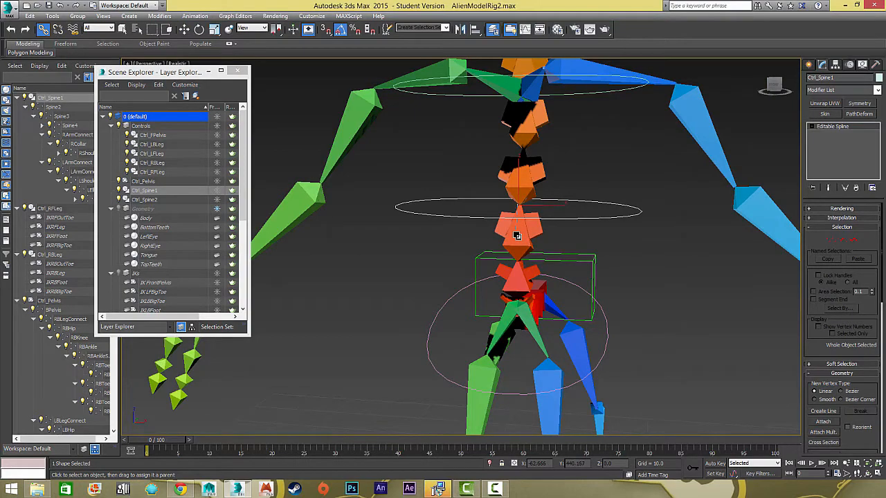
# Step: Examine how Ctrl_Spine1 sits between the Spine1 and Spine2 bones in the schematic view, and close the view
pyautogui.click(539, 30)
pyautogui.scroll(-2, 485, 291)
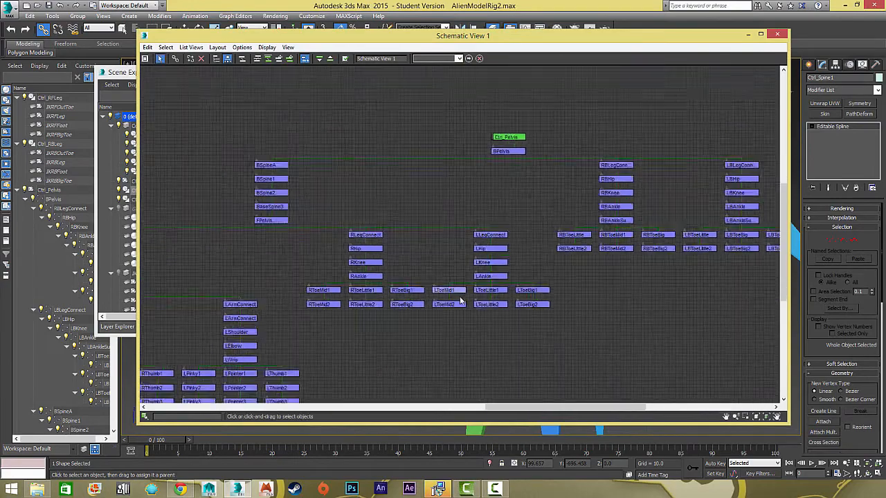
pyautogui.scroll(-3, 460, 300)
pyautogui.moveTo(487, 353); pyautogui.dragTo(680, 367, button='middle')
pyautogui.scroll(4, 528, 320)
pyautogui.moveTo(407, 273); pyautogui.dragTo(598, 266, button='middle')
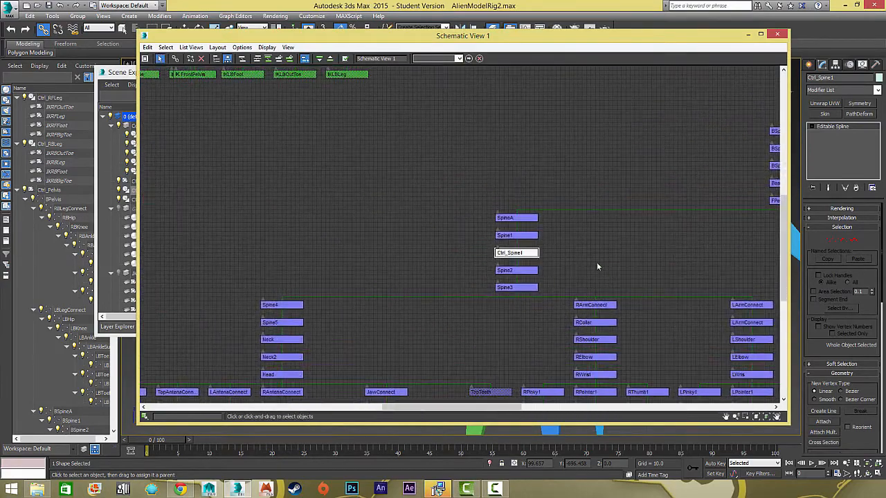
pyautogui.click(547, 255)
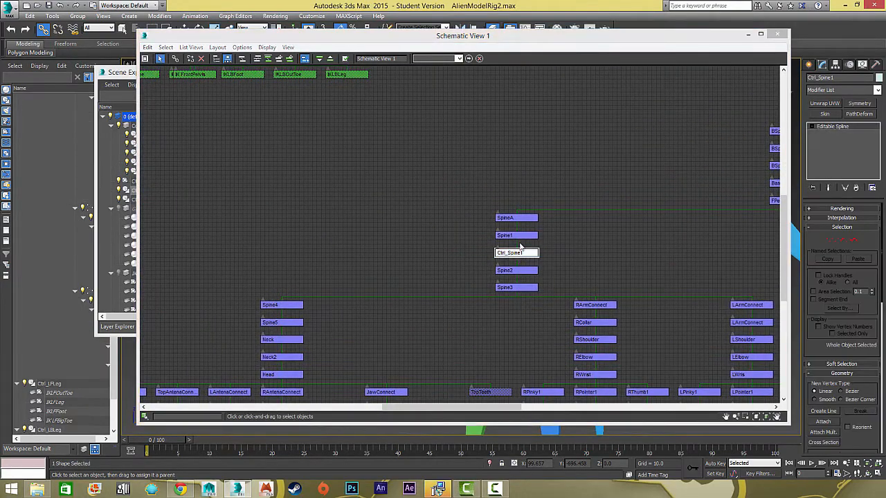
pyautogui.click(521, 240)
pyautogui.click(519, 272)
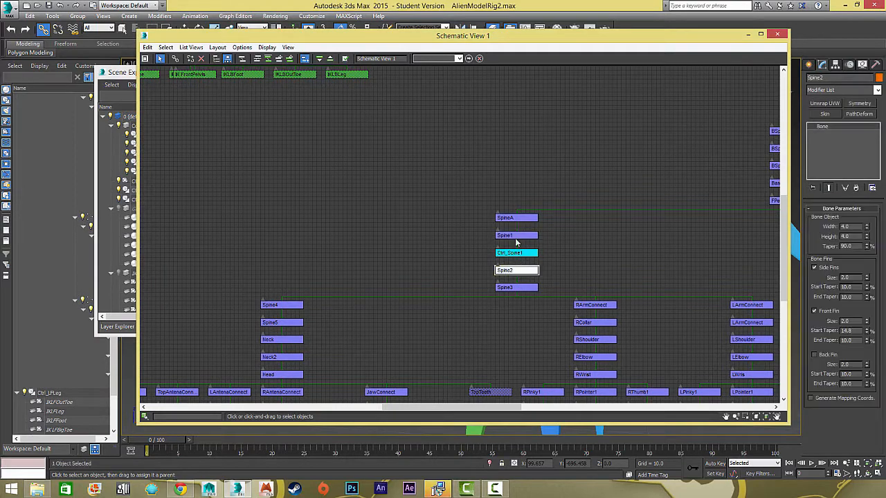
pyautogui.click(517, 238)
pyautogui.click(520, 272)
pyautogui.click(778, 36)
# Step: Link the Spine4 bone to the Ctrl_Spine2 circle at chest height as its parent
pyautogui.moveTo(610, 236); pyautogui.dragTo(612, 238)
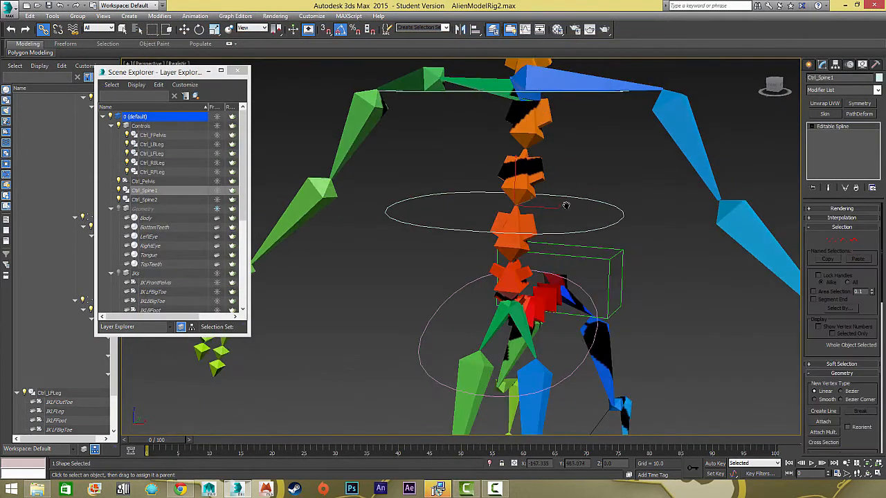
pyautogui.moveTo(505, 150); pyautogui.dragTo(497, 224, button='middle')
pyautogui.click(392, 182)
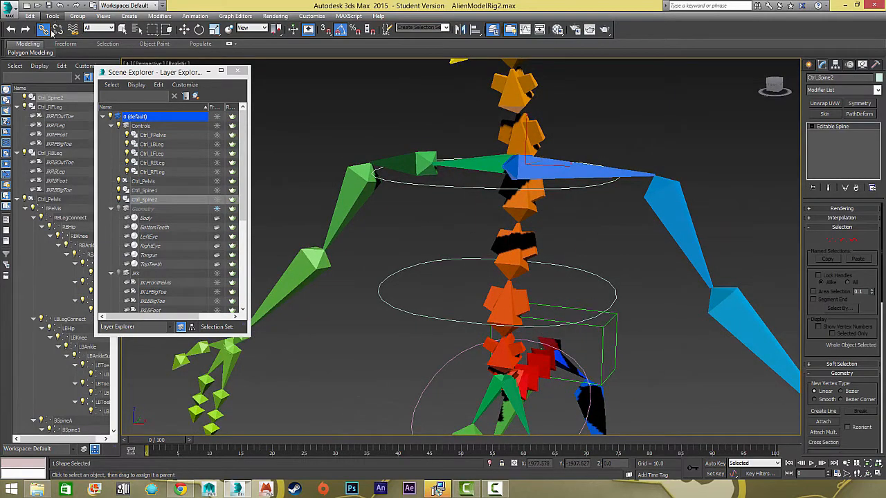
pyautogui.keyDown('alt'); pyautogui.moveTo(500, 98); pyautogui.dragTo(521, 143, button='middle'); pyautogui.keyUp('alt')
pyautogui.click(562, 135)
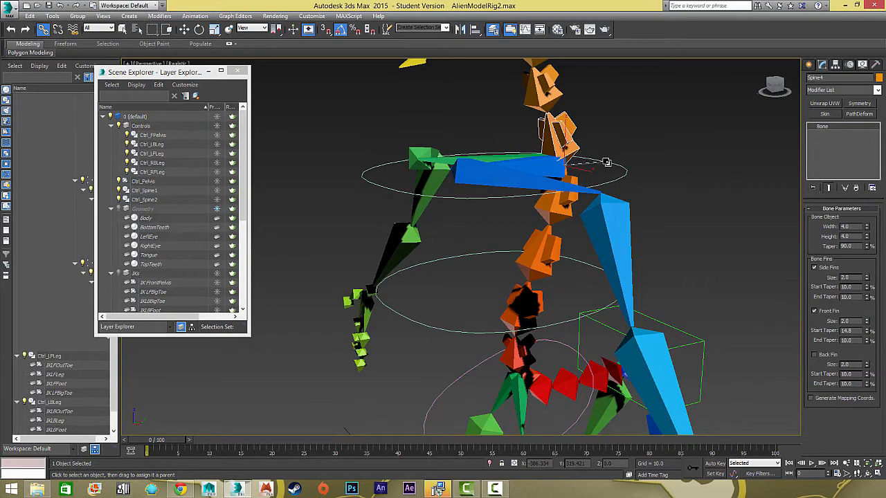
# Step: Link the LArmConnect and RArmConnect bones to the Ctrl_Spine2 circle as their parent
pyautogui.scroll(2, 603, 161)
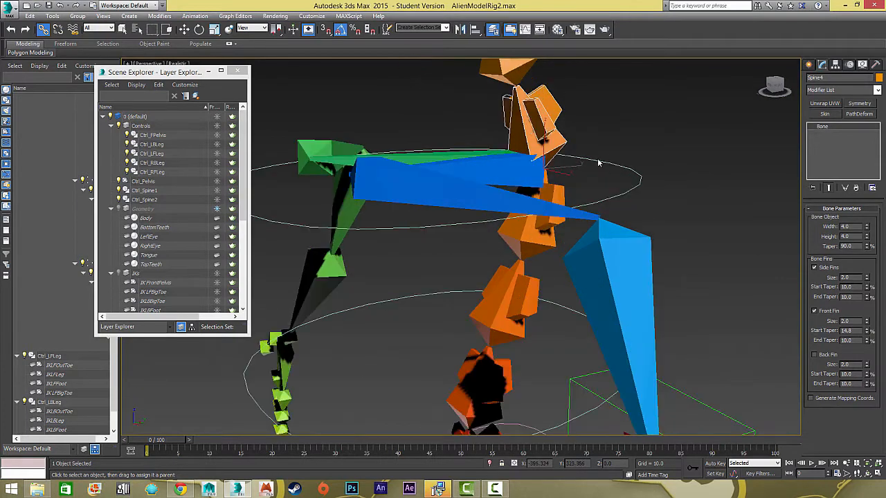
pyautogui.click(478, 166)
pyautogui.keyDown('alt'); pyautogui.moveTo(474, 172); pyautogui.dragTo(470, 174, button='middle'); pyautogui.keyUp('alt')
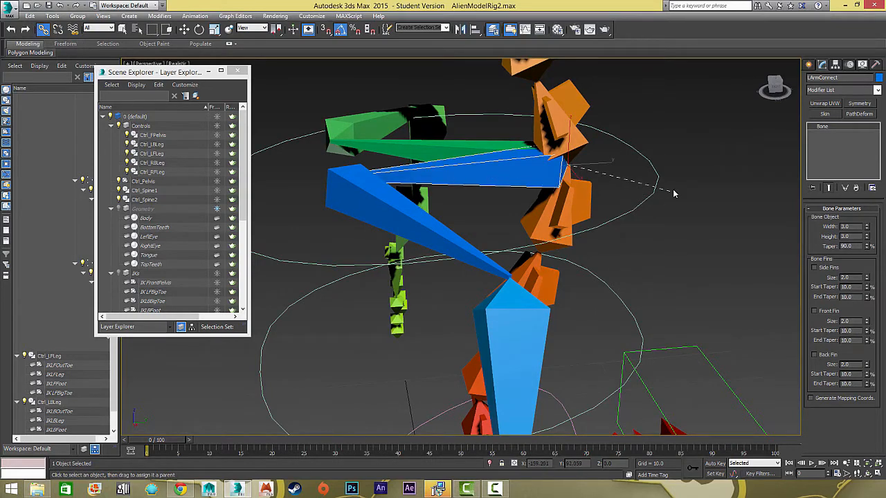
pyautogui.moveTo(656, 187); pyautogui.dragTo(654, 185)
pyautogui.moveTo(463, 142); pyautogui.dragTo(661, 178)
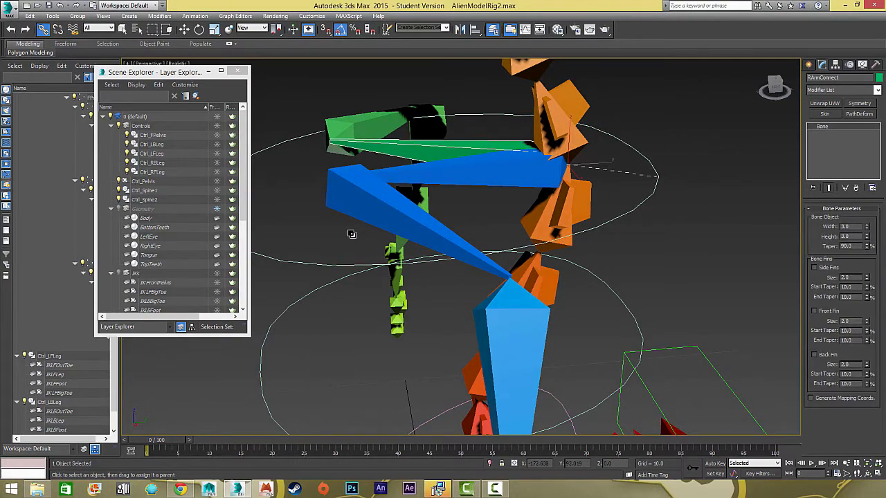
# Step: Link the Ctrl_Spine2 circle to the Spine3 bone as its parent
pyautogui.keyDown('alt'); pyautogui.moveTo(352, 234); pyautogui.dragTo(406, 174, button='middle'); pyautogui.keyUp('alt')
pyautogui.moveTo(405, 172)
pyautogui.mouseDown()
pyautogui.moveTo(414, 200)
pyautogui.moveTo(415, 180)
pyautogui.mouseUp()
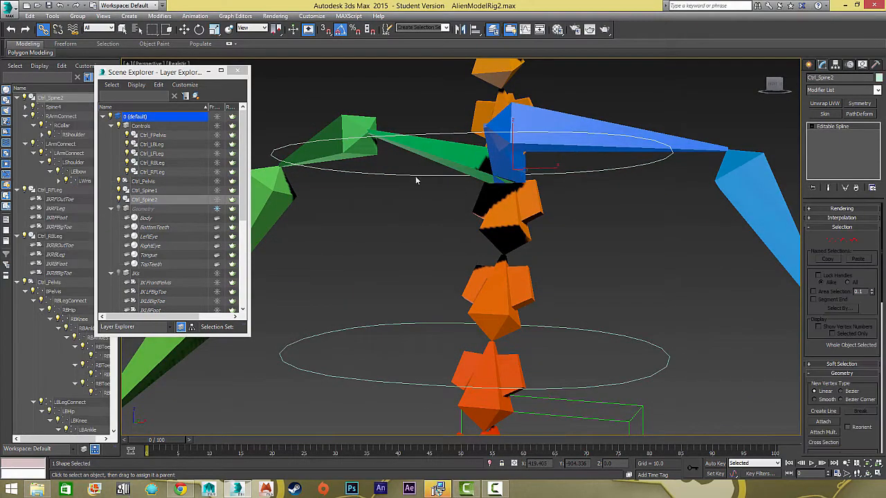
pyautogui.click(505, 212)
# Step: Test the upper spine links by rotating the Spine3 bone, undo the rotation, and clear the selection
pyautogui.press('e')
pyautogui.scroll(-3, 505, 212)
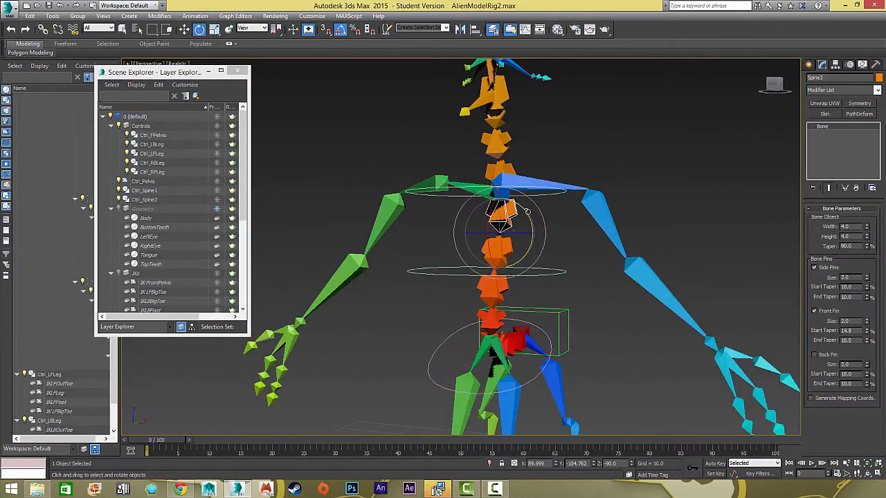
pyautogui.moveTo(527, 211)
pyautogui.mouseDown()
pyautogui.moveTo(546, 231)
pyautogui.moveTo(512, 201)
pyautogui.moveTo(532, 214)
pyautogui.moveTo(553, 190)
pyautogui.moveTo(532, 176)
pyautogui.moveTo(553, 188)
pyautogui.moveTo(544, 181)
pyautogui.moveTo(538, 221)
pyautogui.mouseUp()
pyautogui.click(548, 194)
pyautogui.keyDown('alt'); pyautogui.moveTo(538, 221); pyautogui.dragTo(497, 203, button='middle'); pyautogui.keyUp('alt')
pyautogui.keyDown('alt'); pyautogui.moveTo(520, 96); pyautogui.dragTo(697, 201, button='middle'); pyautogui.keyUp('alt')
pyautogui.click(682, 198)
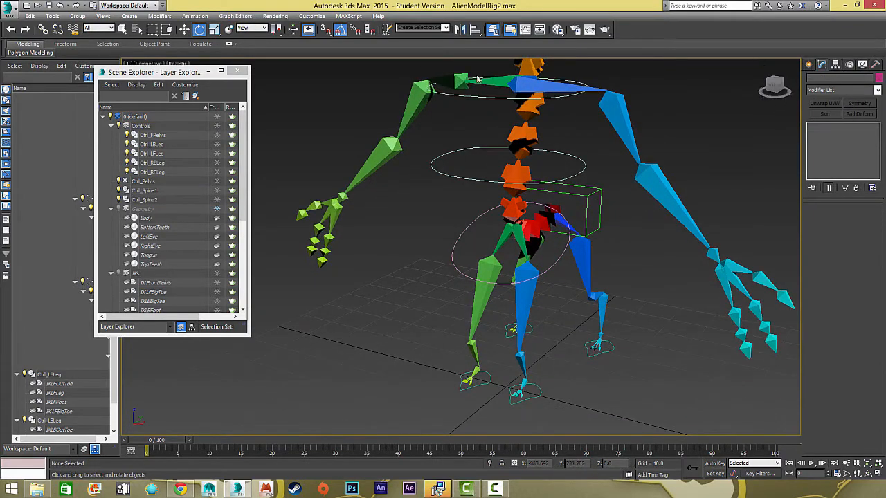
# Step: Draw a circle spline with a radius of about 10.85 on the ground beside the front feet
pyautogui.click(122, 210)
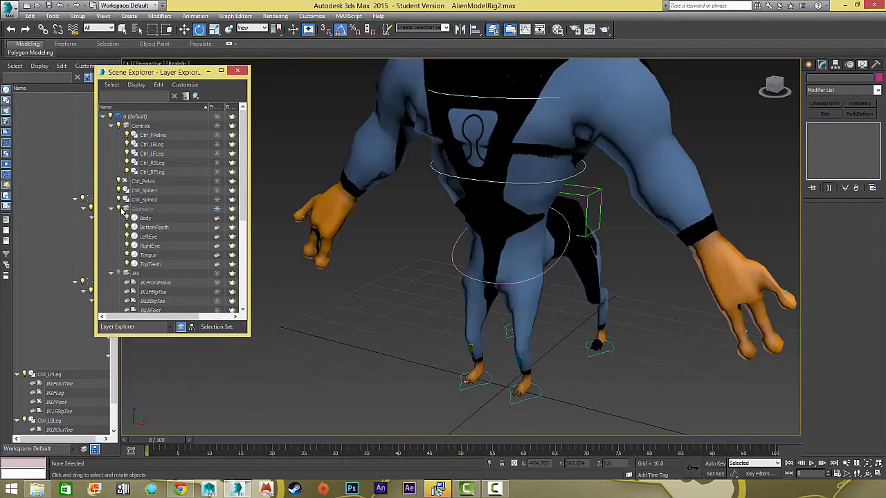
pyautogui.click(122, 210)
pyautogui.click(808, 64)
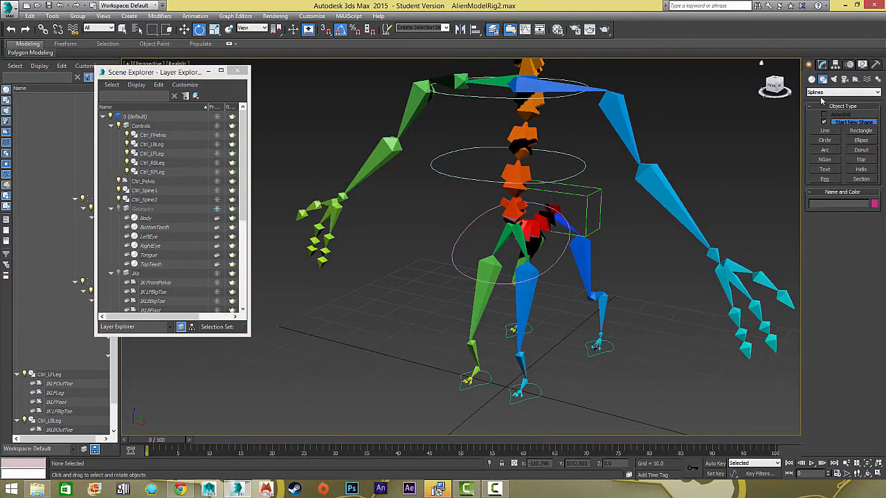
pyautogui.click(825, 141)
pyautogui.moveTo(621, 399); pyautogui.dragTo(654, 384)
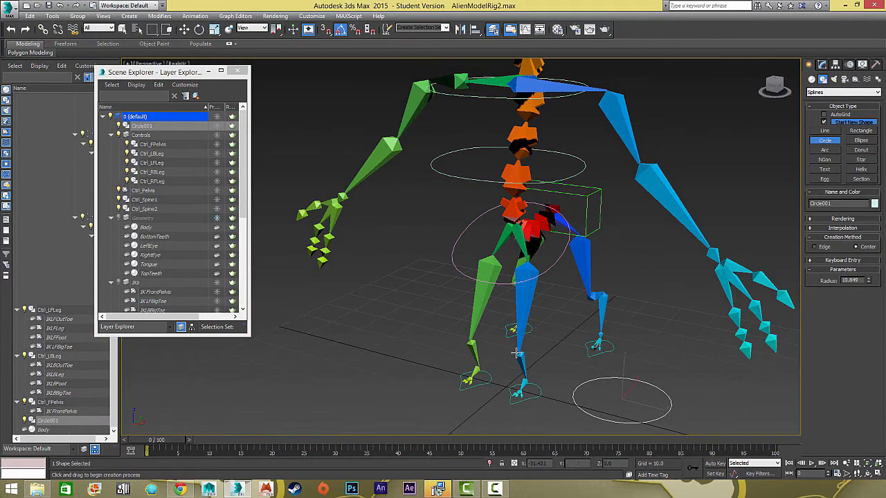
pyautogui.rightClick(701, 421)
# Step: Turn on 3D snapping and move the new circle onto the left shoulder joint
pyautogui.press('w')
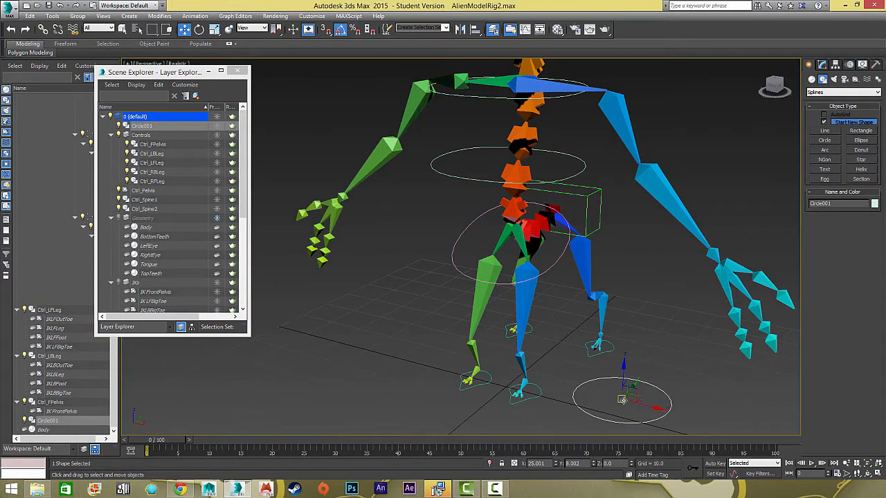
pyautogui.click(623, 398)
pyautogui.click(328, 30)
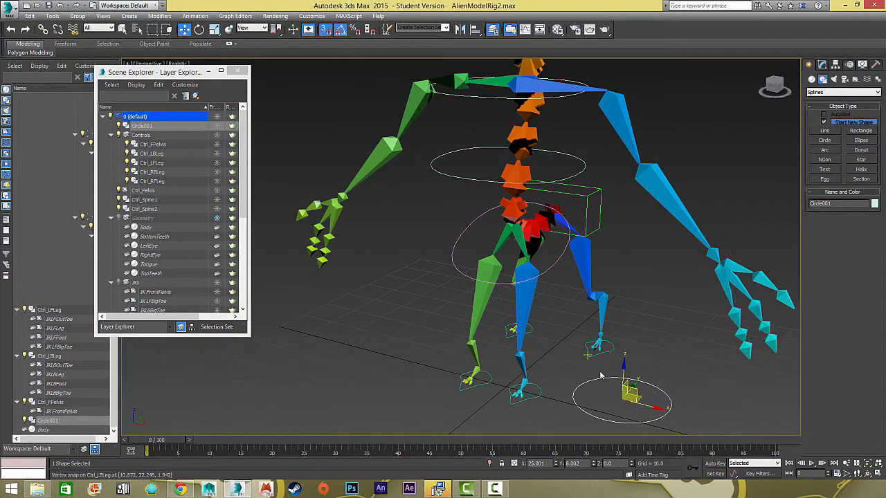
pyautogui.moveTo(622, 397); pyautogui.dragTo(607, 92)
# Step: Show the Geometry layer and rotate the shoulder circle to 125 degrees in Y so it crosses the upper arm
pyautogui.press('e')
pyautogui.click(119, 218)
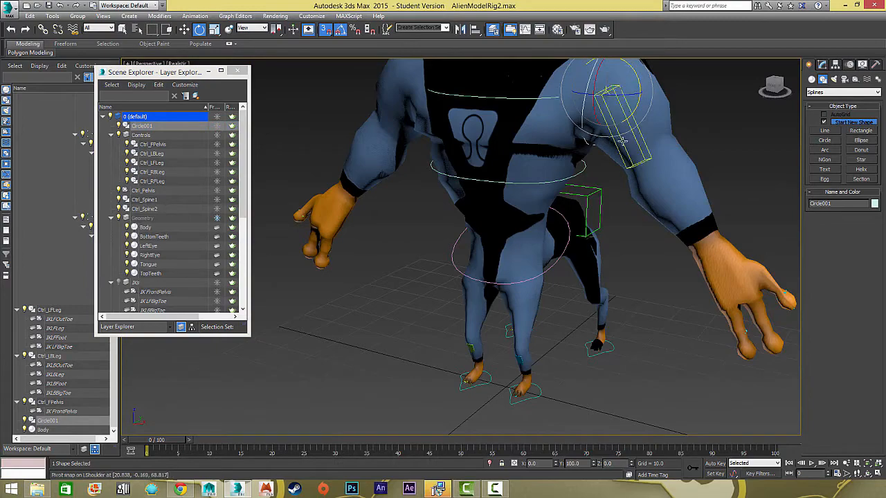
pyautogui.keyDown('alt'); pyautogui.moveTo(630, 131); pyautogui.dragTo(595, 263, button='middle'); pyautogui.keyUp('alt')
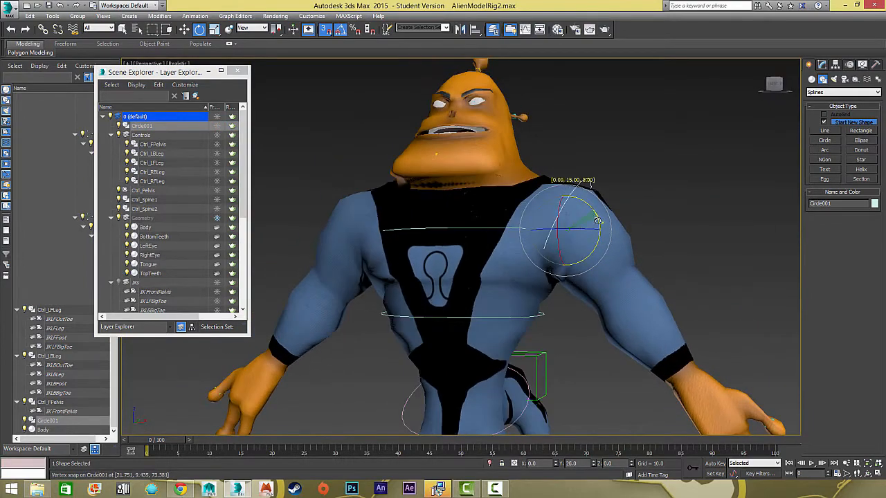
pyautogui.keyDown('alt'); pyautogui.moveTo(554, 229); pyautogui.dragTo(619, 263, button='middle'); pyautogui.keyUp('alt')
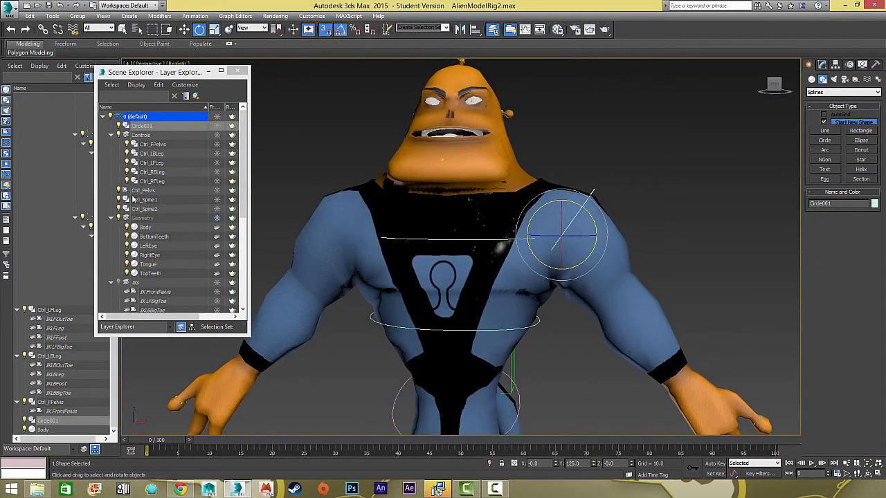
# Step: Hide and collapse the Geometry layer, and reselect the shoulder circle
pyautogui.click(119, 218)
pyautogui.click(111, 218)
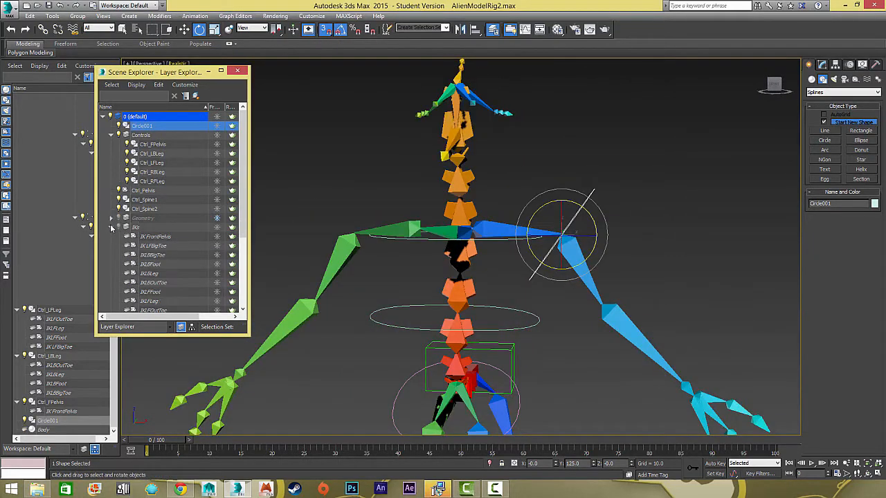
pyautogui.hotkey('ctrl', 'd')
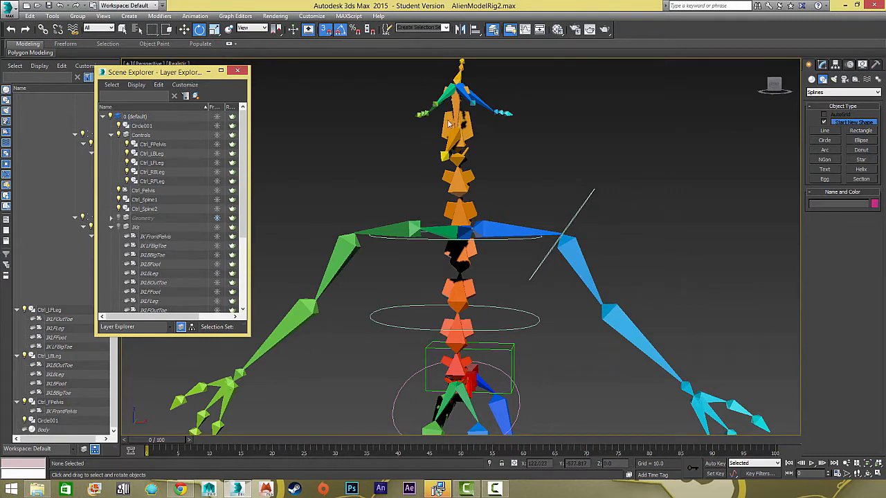
pyautogui.click(328, 33)
pyautogui.click(582, 208)
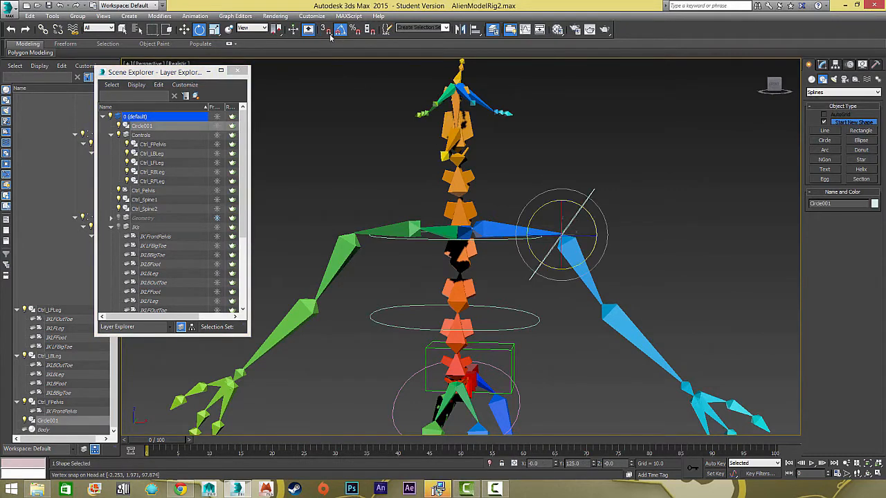
# Step: Clone the shoulder circle as copies snapped onto the left elbow and left wrist joints
pyautogui.click(328, 33)
pyautogui.press('w')
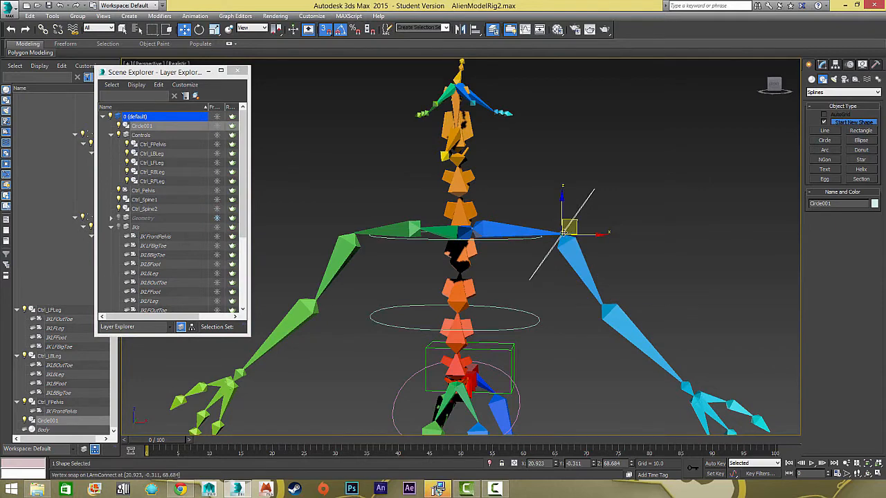
pyautogui.moveTo(564, 234)
pyautogui.keyDown('shift'); pyautogui.mouseDown()
pyautogui.moveTo(597, 245)
pyautogui.moveTo(623, 297)
pyautogui.moveTo(609, 297)
pyautogui.moveTo(620, 276)
pyautogui.moveTo(613, 293)
pyautogui.moveTo(693, 375)
pyautogui.moveTo(683, 383)
pyautogui.mouseUp(); pyautogui.keyUp('shift')
pyautogui.click(443, 283)
pyautogui.press('e')
pyautogui.press('w')
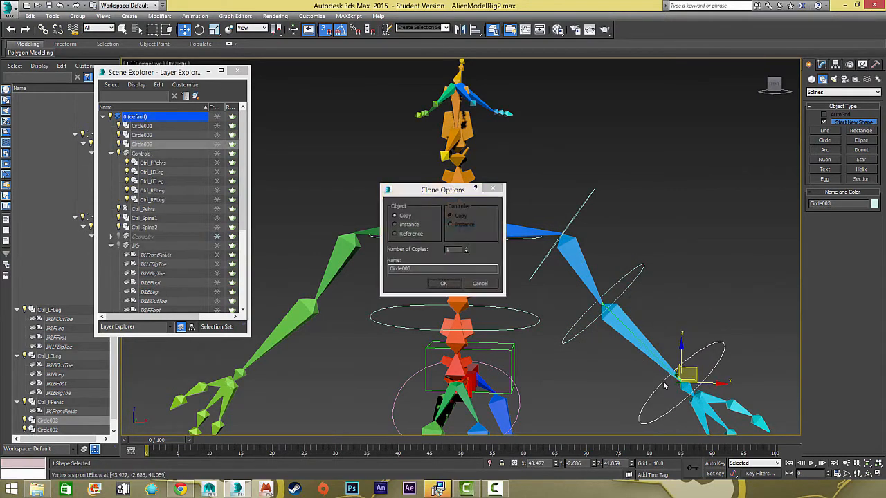
pyautogui.click(443, 283)
# Step: Show the Geometry layer and scale the elbow circle uniformly down to about 83 percent
pyautogui.moveTo(444, 283)
pyautogui.keyDown('alt'); pyautogui.mouseDown(button='middle')
pyautogui.moveTo(512, 339)
pyautogui.moveTo(429, 325)
pyautogui.mouseUp(button='middle'); pyautogui.keyUp('alt')
pyautogui.click(118, 237)
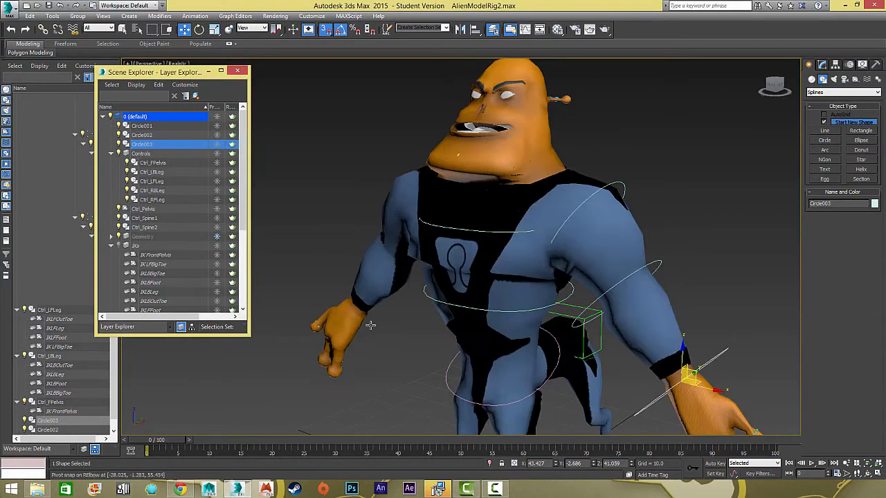
pyautogui.click(589, 302)
pyautogui.press('r')
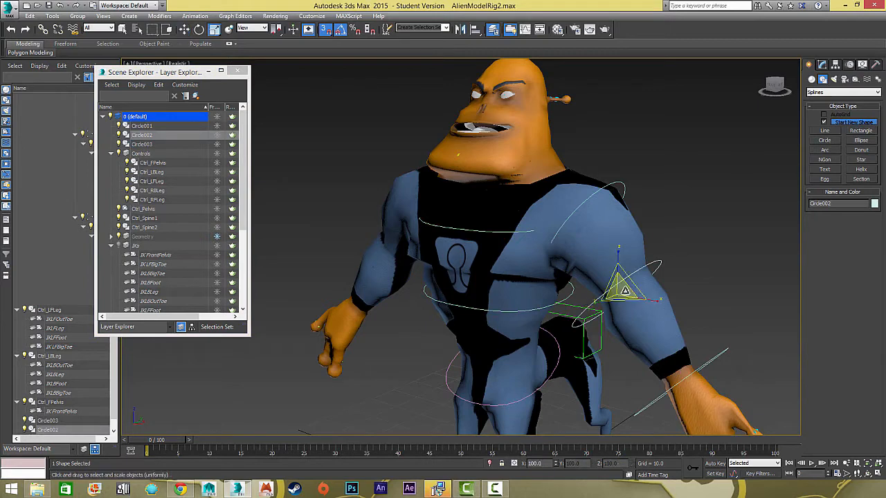
pyautogui.moveTo(613, 298)
pyautogui.mouseDown()
pyautogui.moveTo(612, 312)
pyautogui.moveTo(612, 301)
pyautogui.mouseUp()
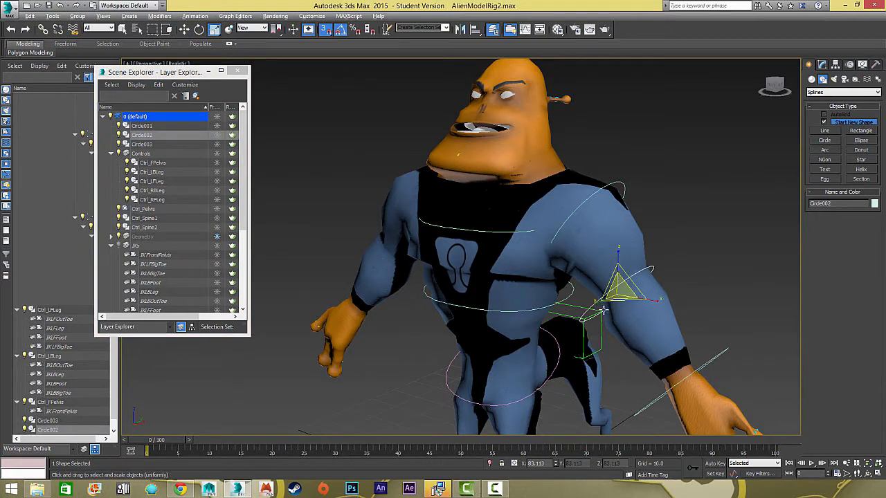
# Step: Scale the left wrist circle uniformly down to about 64 percent to fit the wrist
pyautogui.keyDown('alt'); pyautogui.moveTo(616, 299); pyautogui.dragTo(647, 292, button='middle'); pyautogui.keyUp('alt')
pyautogui.click(653, 290)
pyautogui.moveTo(653, 291); pyautogui.dragTo(603, 318)
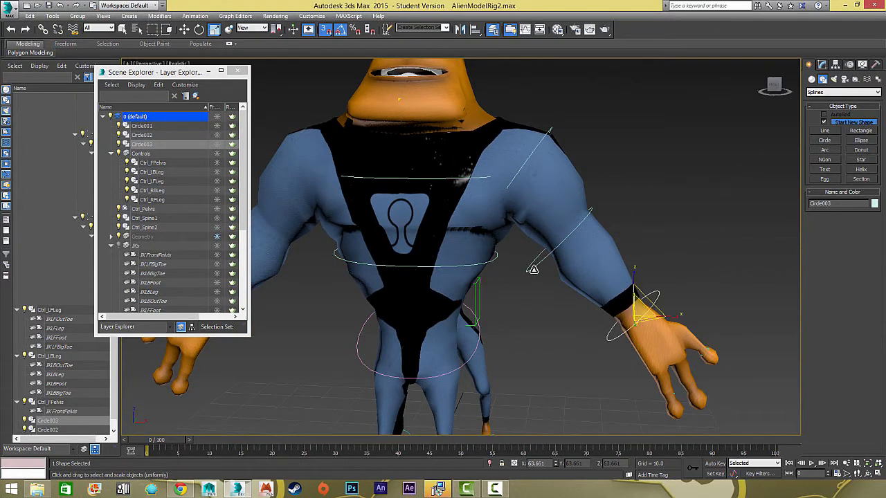
# Step: Convert the left elbow circle to an editable spline
pyautogui.click(533, 267)
pyautogui.click(821, 65)
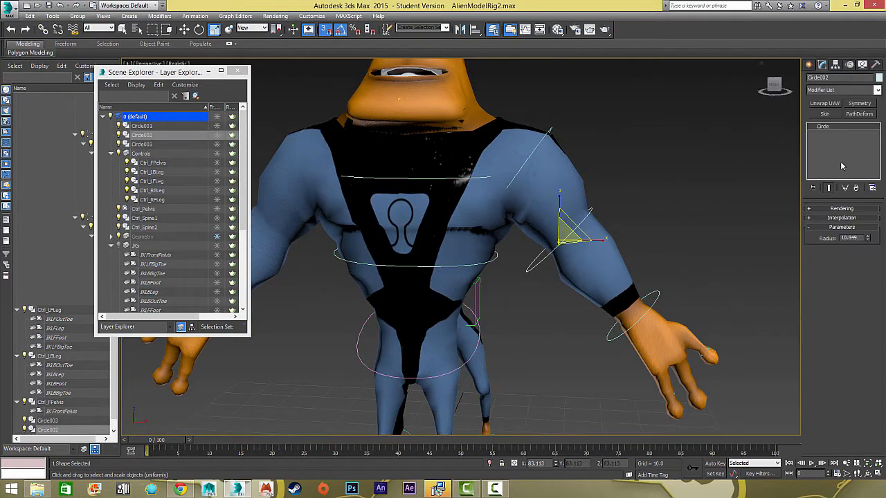
pyautogui.rightClick(840, 162)
pyautogui.click(837, 221)
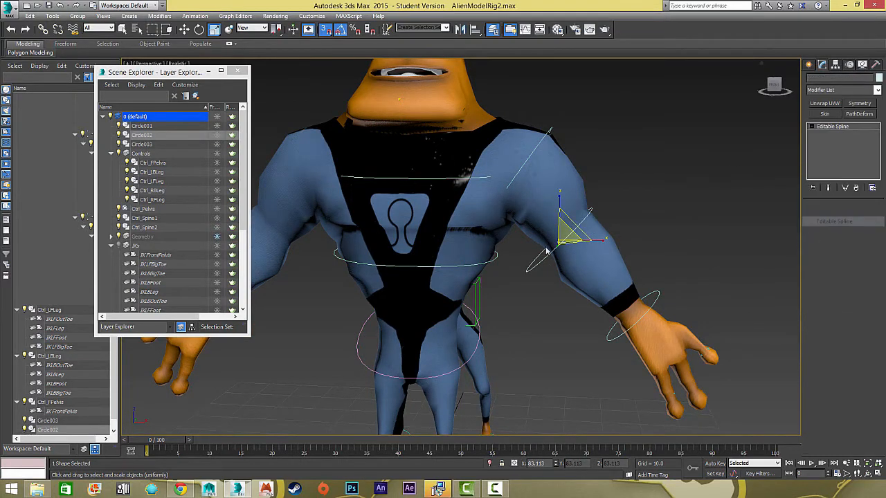
# Step: With snapping off, move the left elbow circle's three inner vertices toward the arm by about 1.7 in X and 1.9 in Z
pyautogui.press('1')
pyautogui.moveTo(534, 288); pyautogui.dragTo(559, 230)
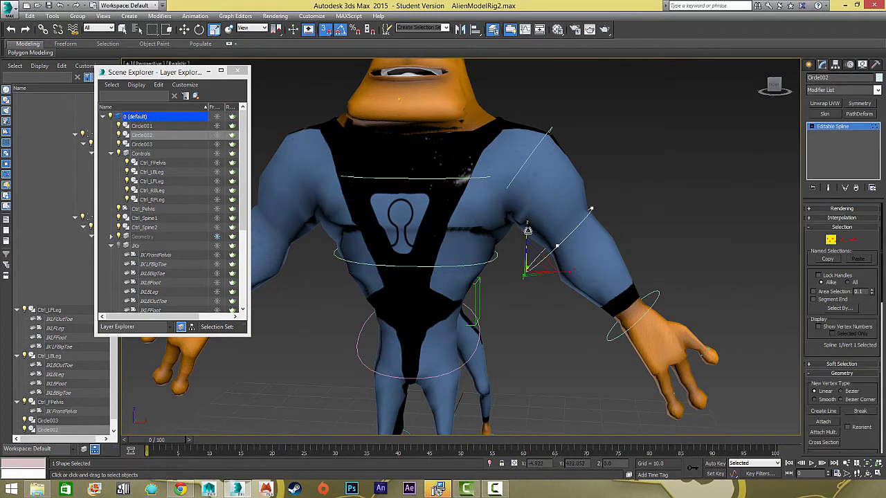
pyautogui.press('w')
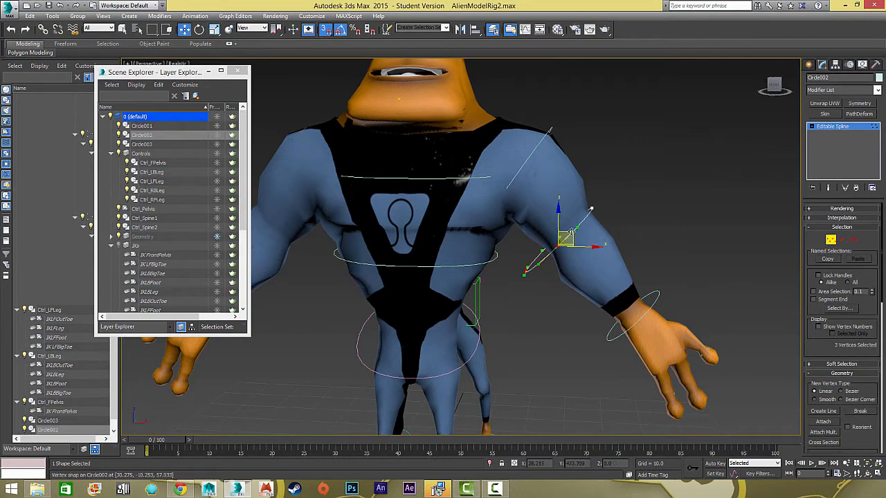
pyautogui.click(330, 31)
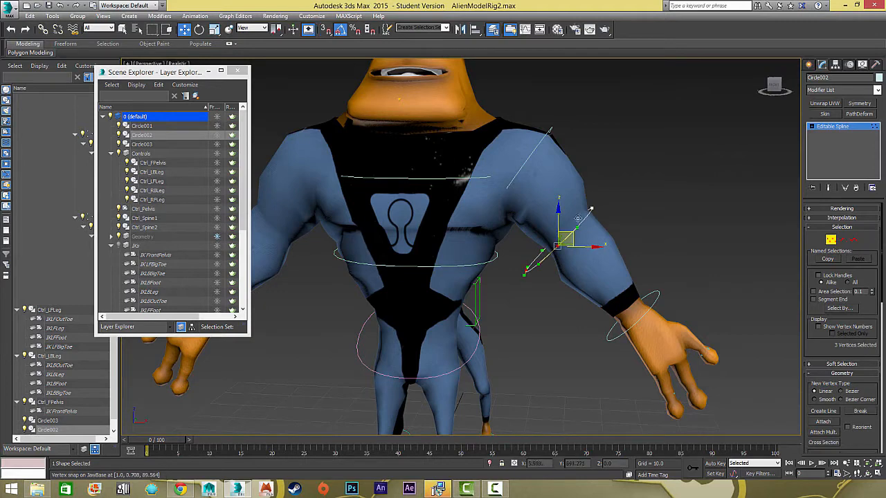
pyautogui.moveTo(564, 230); pyautogui.dragTo(574, 223)
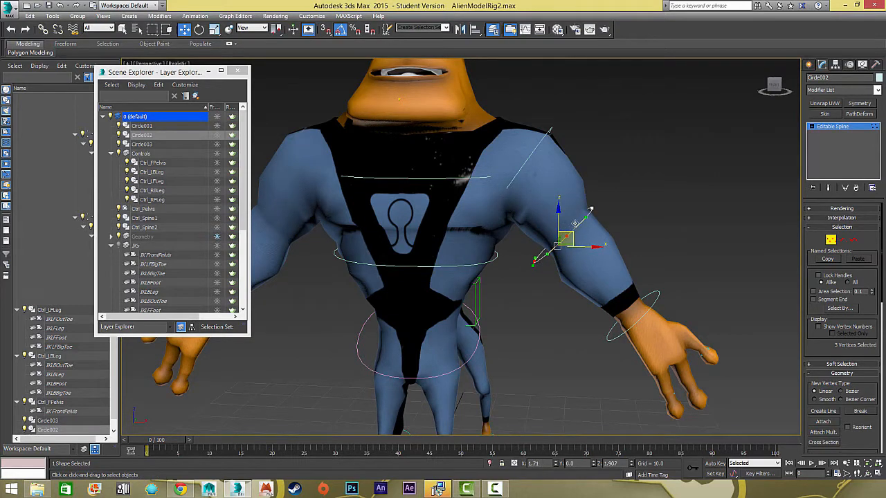
pyautogui.keyDown('alt'); pyautogui.moveTo(574, 223); pyautogui.dragTo(604, 237, button='middle'); pyautogui.keyUp('alt')
pyautogui.click(860, 129)
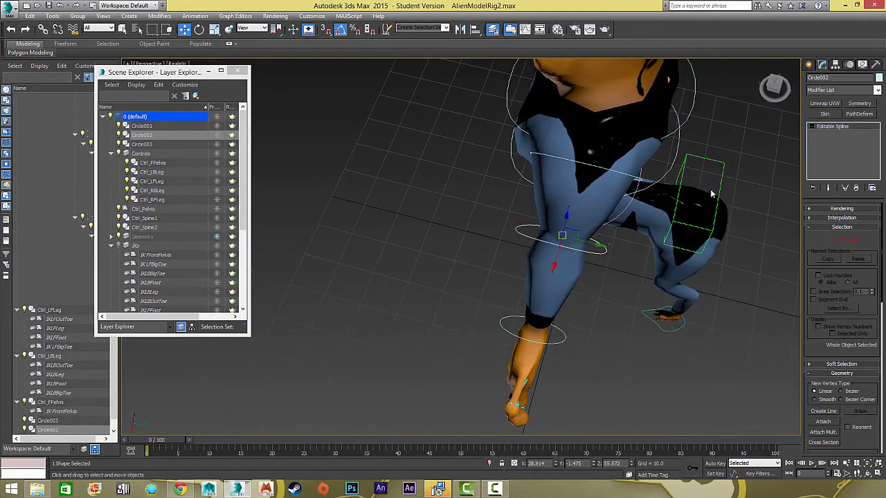
# Step: Narrow the left elbow circle along its Y axis and scale the left wrist circle uniformly down to about 57 percent
pyautogui.press('r')
pyautogui.moveTo(604, 247); pyautogui.dragTo(595, 246)
pyautogui.click(556, 352)
pyautogui.keyDown('alt'); pyautogui.moveTo(593, 330); pyautogui.dragTo(568, 323, button='middle'); pyautogui.keyUp('alt')
pyautogui.press('e')
pyautogui.press('r')
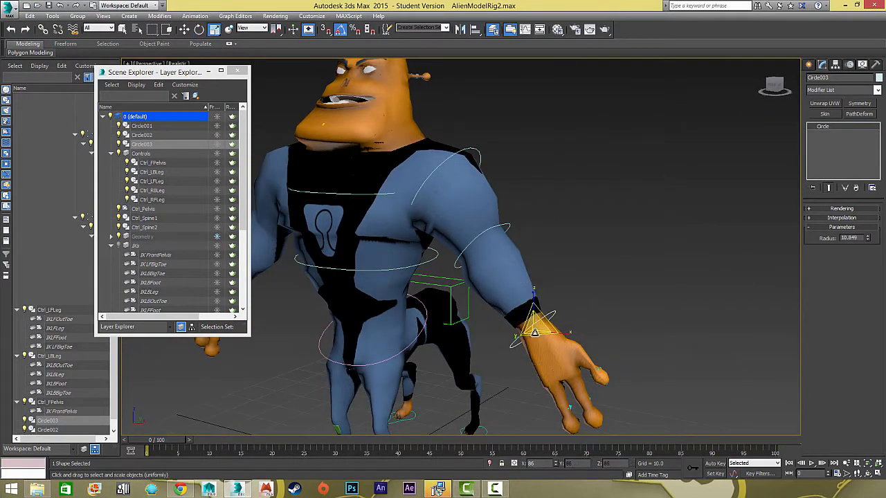
pyautogui.keyDown('alt'); pyautogui.moveTo(540, 268); pyautogui.dragTo(569, 231, button='middle'); pyautogui.keyUp('alt')
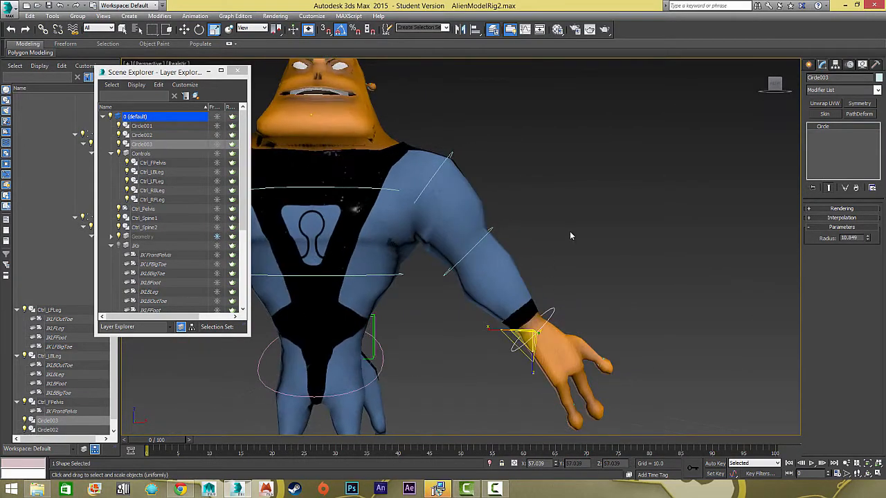
# Step: Rename the elbow, wrist and shoulder circles of the left arm as Ctrl_LElbow, Ctrl_LWrist and Ctrl_LShoulder
pyautogui.click(494, 230)
pyautogui.moveTo(859, 78); pyautogui.dragTo(826, 77)
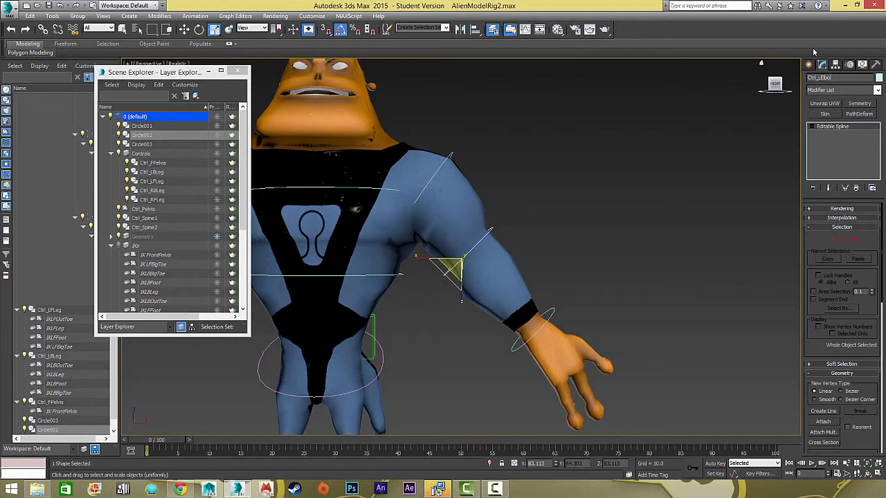
pyautogui.click(546, 315)
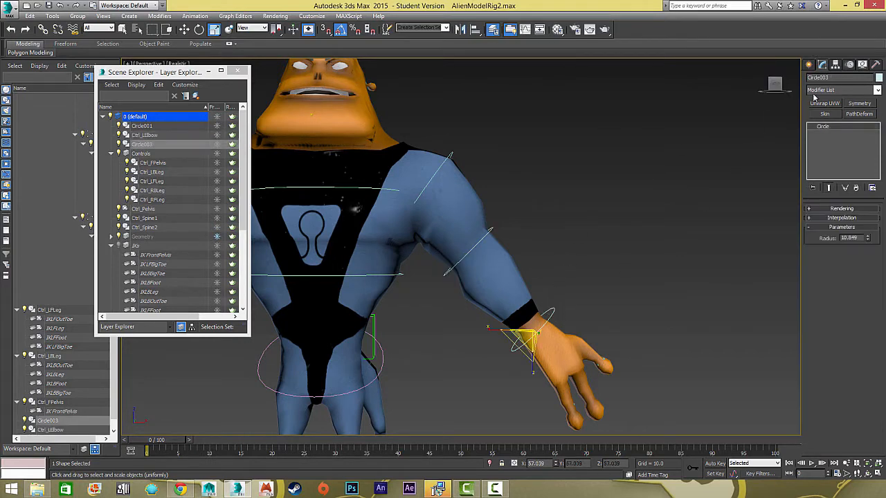
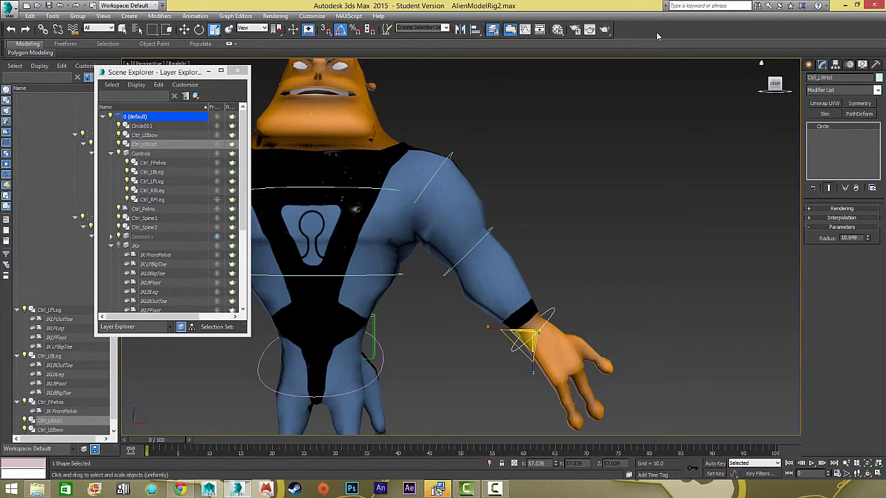
pyautogui.click(448, 157)
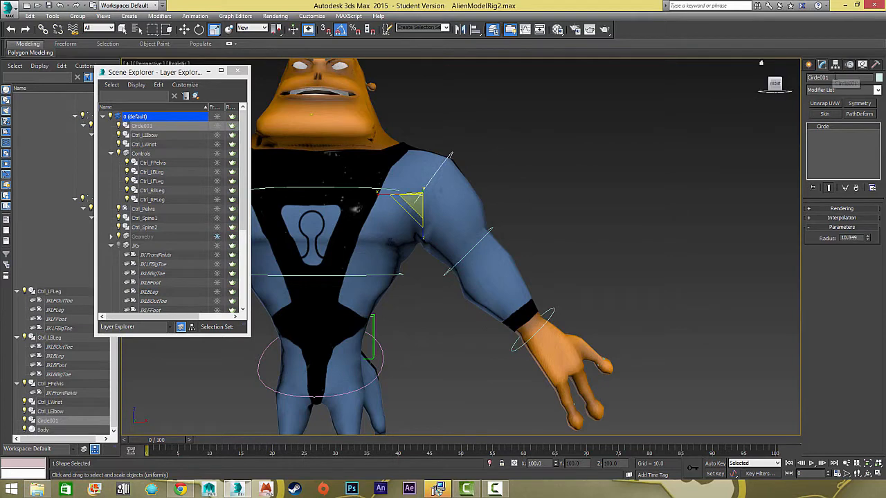
pyautogui.write('Ctrl_L')
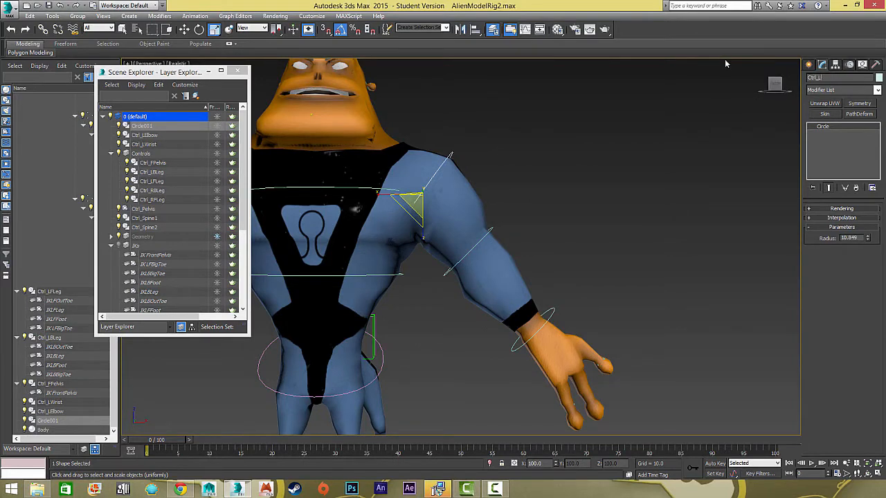
pyautogui.write('Shoulder')
pyautogui.press('Return')
# Step: Clone the three left arm circles together as copies moved along X to the right arm's side
pyautogui.click(448, 270)
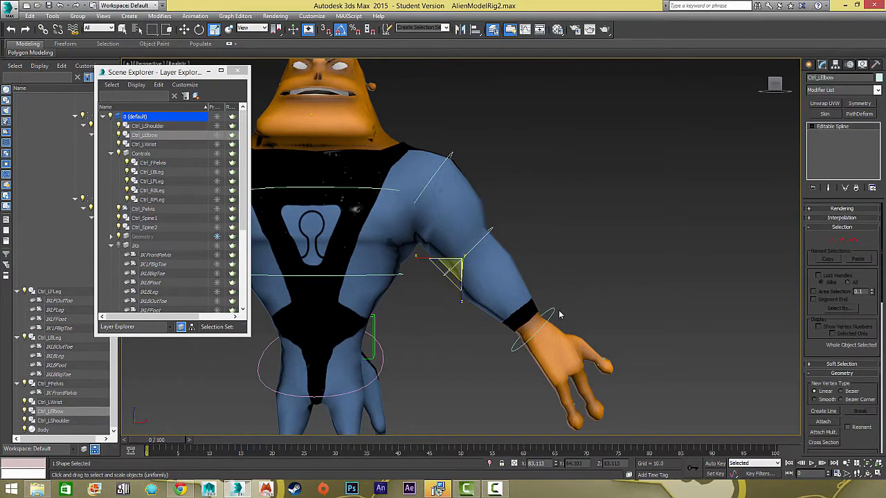
pyautogui.click(553, 313)
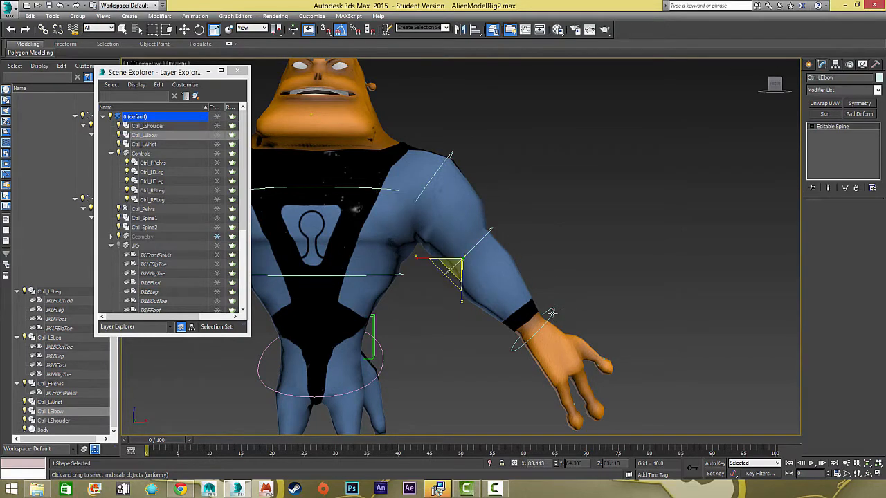
pyautogui.keyDown('ctrl'); pyautogui.click(450, 153); pyautogui.keyUp('ctrl')
pyautogui.keyDown('ctrl'); pyautogui.click(458, 272); pyautogui.keyUp('ctrl')
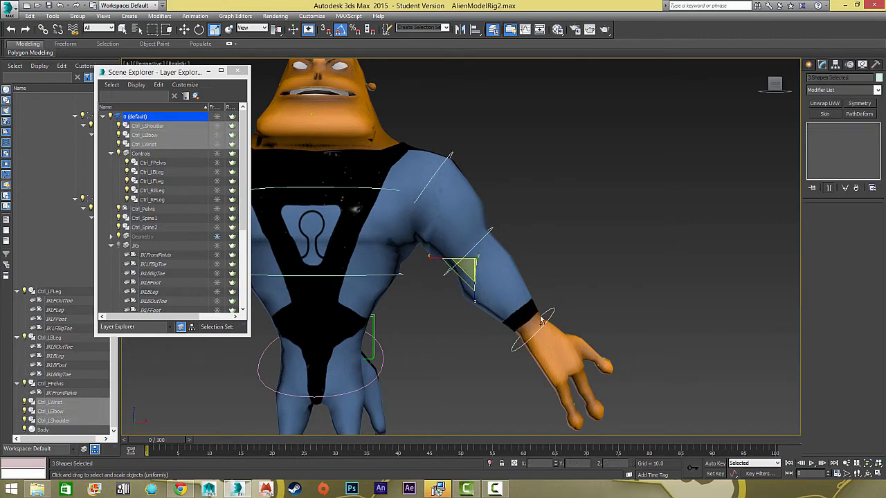
pyautogui.press('w')
pyautogui.keyDown('alt'); pyautogui.moveTo(490, 228); pyautogui.dragTo(609, 259, button='middle'); pyautogui.keyUp('alt')
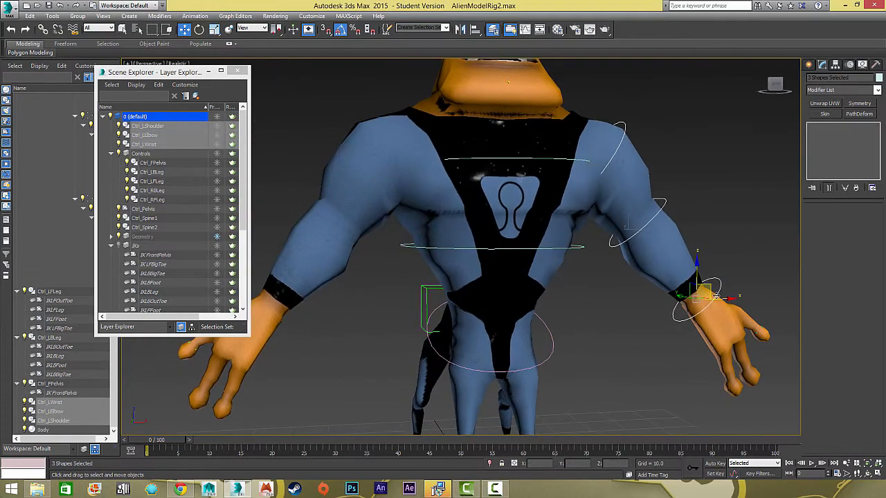
pyautogui.keyDown('shift'); pyautogui.moveTo(716, 289); pyautogui.dragTo(345, 293); pyautogui.keyUp('shift')
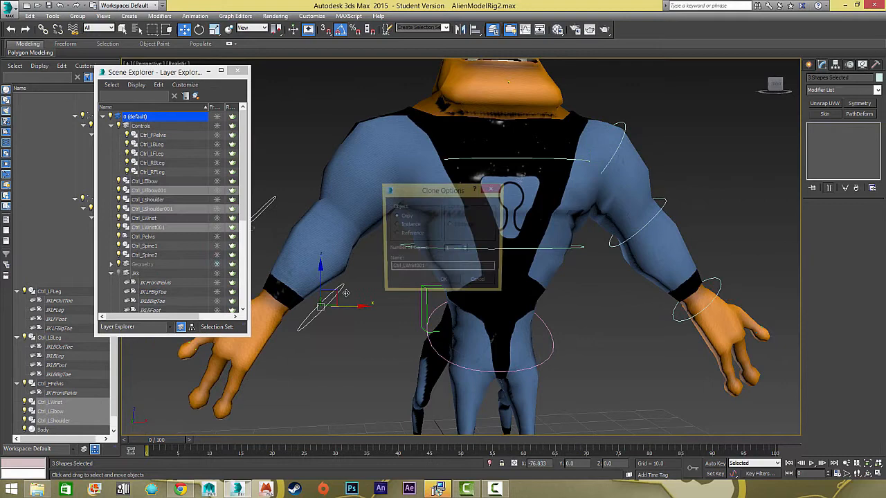
pyautogui.click(443, 279)
pyautogui.keyDown('alt'); pyautogui.moveTo(370, 261); pyautogui.dragTo(463, 173, button='middle'); pyautogui.keyUp('alt')
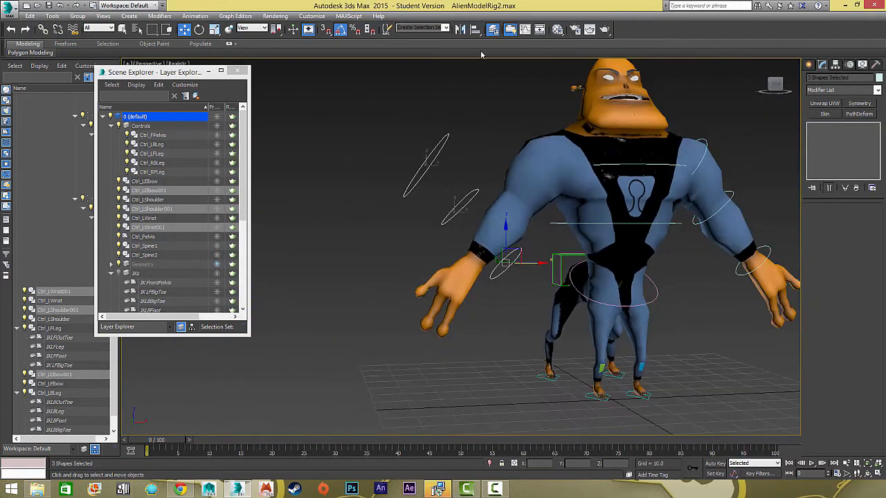
# Step: Mirror the three copied circles across the X axis without cloning them
pyautogui.click(474, 29)
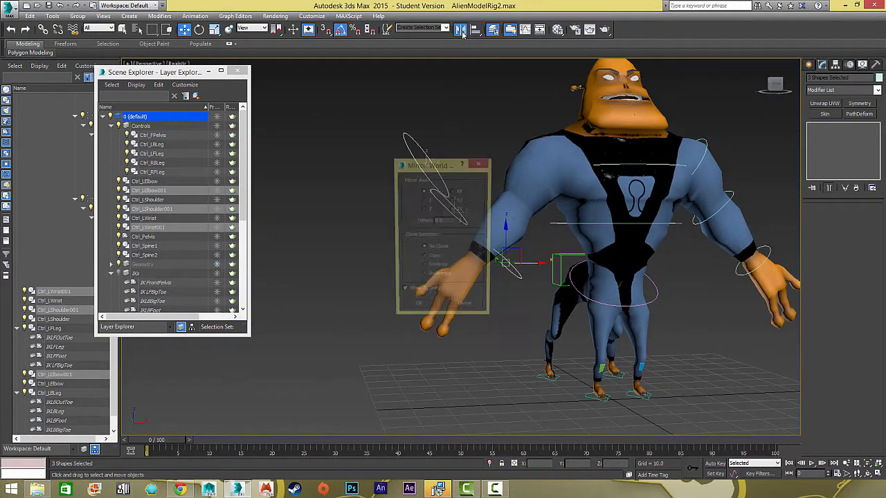
pyautogui.moveTo(441, 166); pyautogui.dragTo(307, 164)
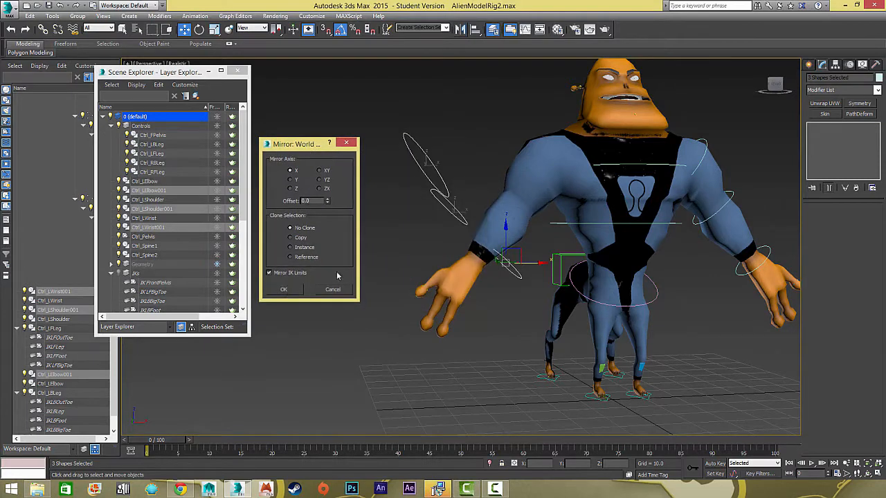
pyautogui.click(283, 308)
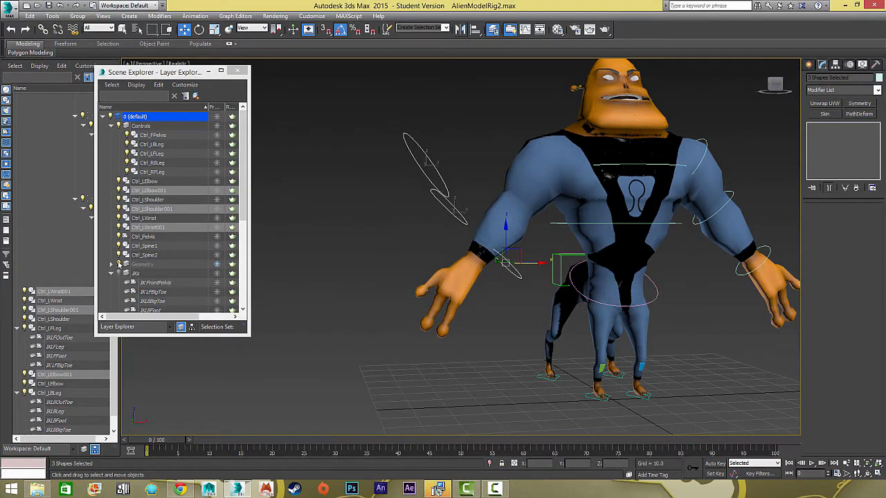
# Step: Hide the Geometry layer and snap the mirrored shoulder circle onto the right shoulder joint
pyautogui.keyDown('alt'); pyautogui.moveTo(388, 208); pyautogui.dragTo(427, 168, button='middle'); pyautogui.keyUp('alt')
pyautogui.click(427, 168)
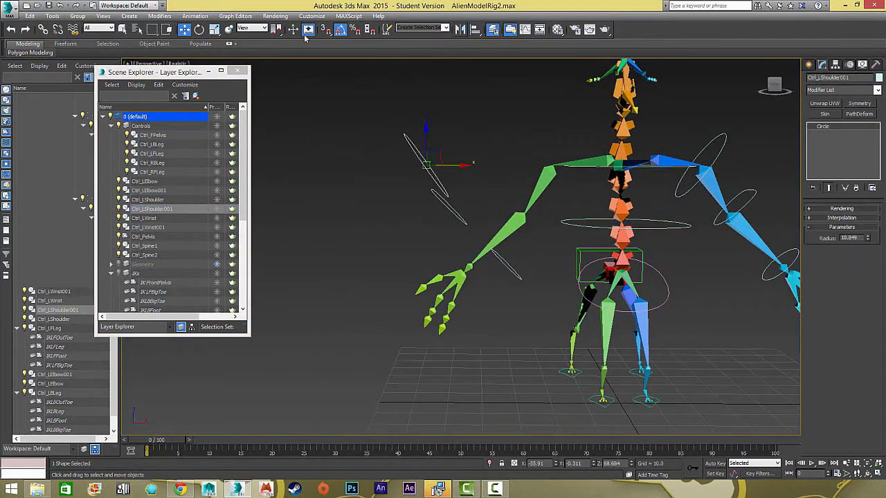
pyautogui.click(326, 29)
pyautogui.moveTo(427, 164); pyautogui.dragTo(547, 164)
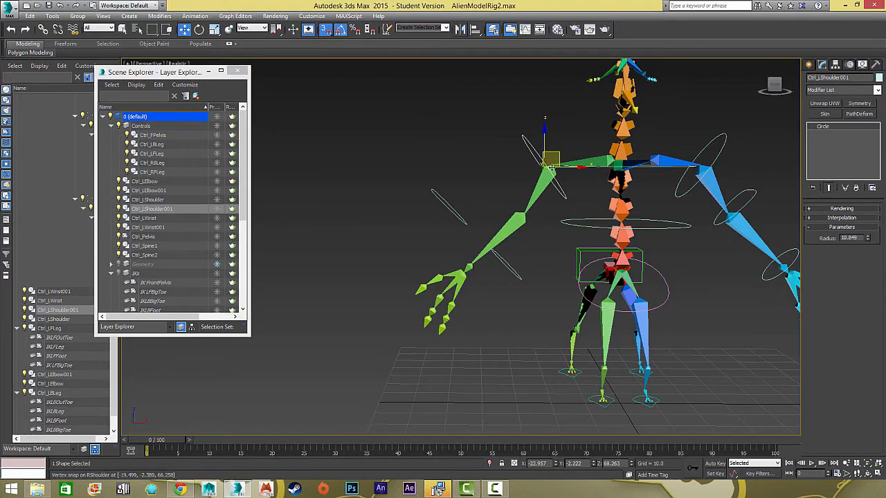
pyautogui.keyDown('alt'); pyautogui.moveTo(498, 180); pyautogui.dragTo(434, 191, button='middle'); pyautogui.keyUp('alt')
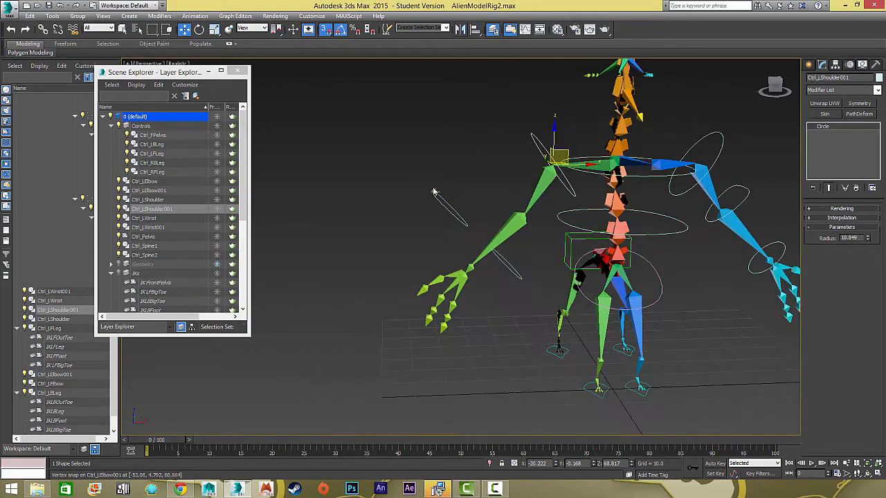
# Step: Snap the mirrored elbow and wrist circles onto the right elbow and wrist joints, checking their fit against the body geometry
pyautogui.moveTo(434, 192); pyautogui.dragTo(524, 207)
pyautogui.keyDown('alt'); pyautogui.moveTo(525, 207); pyautogui.dragTo(498, 207, button='middle'); pyautogui.keyUp('alt')
pyautogui.moveTo(530, 258); pyautogui.dragTo(473, 264)
pyautogui.moveTo(472, 263)
pyautogui.keyDown('alt'); pyautogui.mouseDown(button='middle')
pyautogui.moveTo(508, 283)
pyautogui.moveTo(479, 270)
pyautogui.mouseUp(button='middle'); pyautogui.keyUp('alt')
pyautogui.click(118, 265)
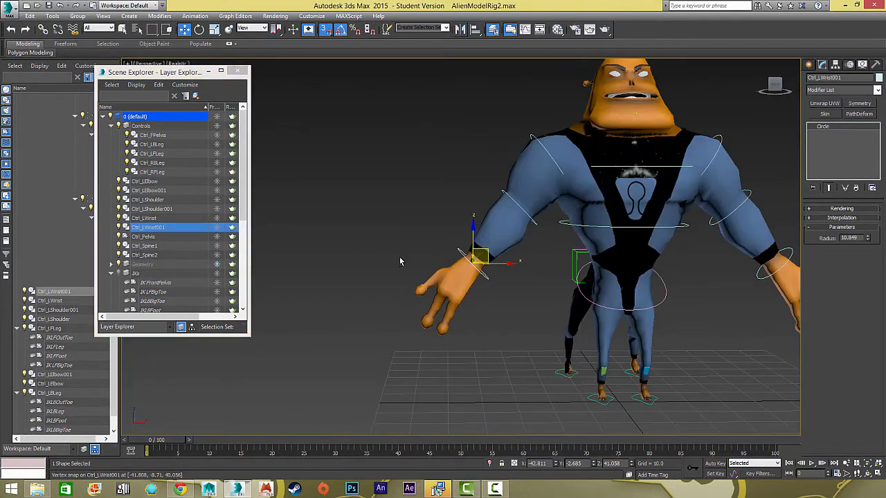
pyautogui.moveTo(399, 257)
pyautogui.keyDown('alt'); pyautogui.mouseDown(button='middle')
pyautogui.moveTo(419, 259)
pyautogui.moveTo(397, 254)
pyautogui.mouseUp(button='middle'); pyautogui.keyUp('alt')
pyautogui.click(119, 264)
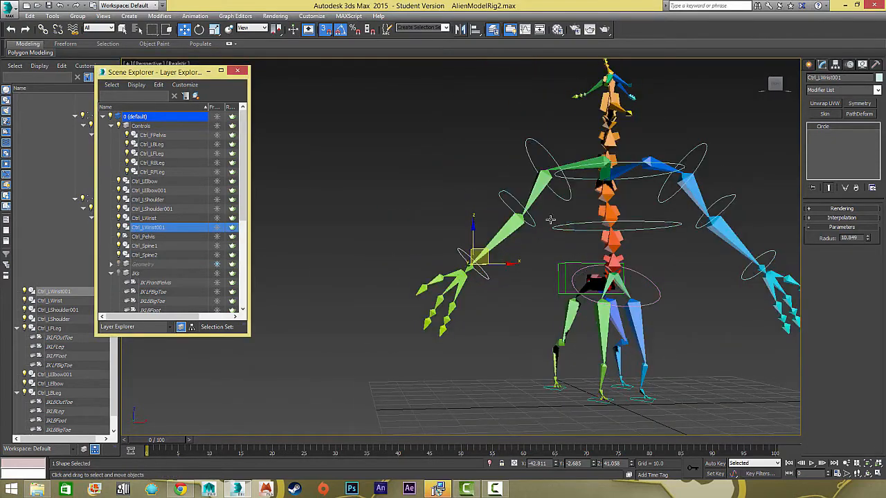
# Step: Link the left wrist bone to Ctrl_LWrist and Ctrl_LWrist to the left elbow bone
pyautogui.scroll(6, 247, 220)
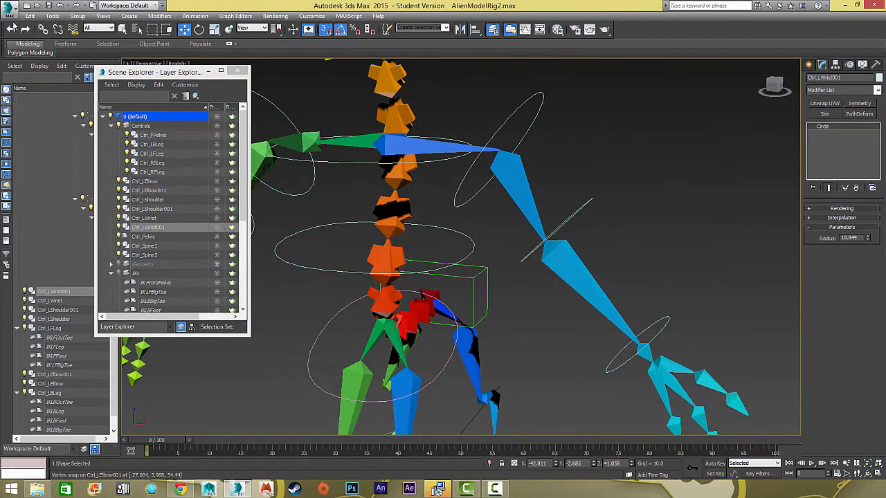
pyautogui.click(44, 29)
pyautogui.moveTo(504, 366); pyautogui.dragTo(460, 331, button='middle')
pyautogui.scroll(4, 460, 331)
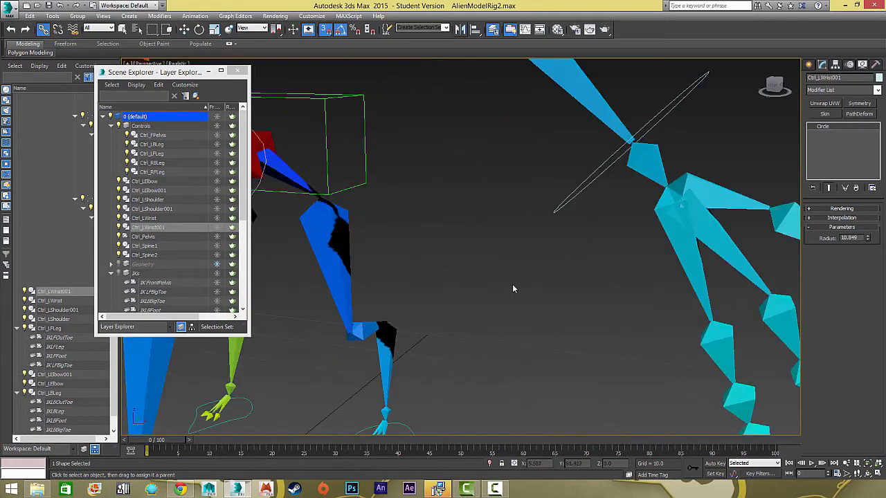
pyautogui.scroll(-5, 513, 285)
pyautogui.moveTo(524, 288); pyautogui.dragTo(529, 304, button='middle')
pyautogui.click(581, 284)
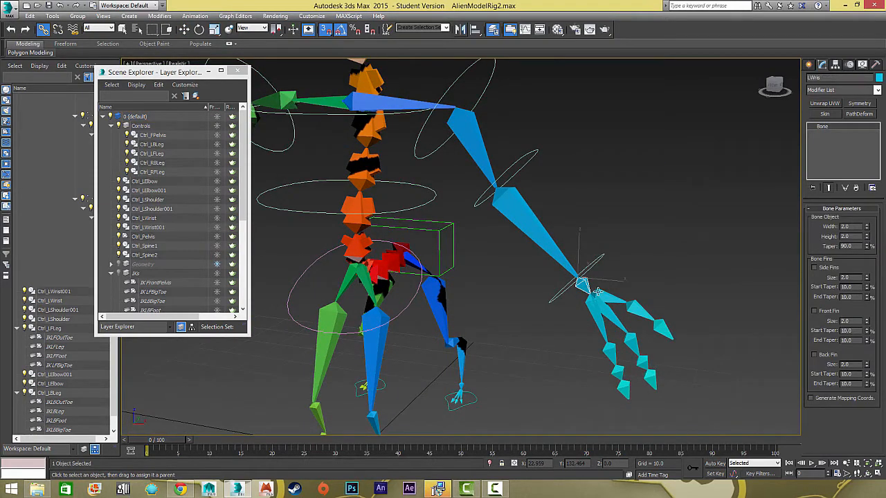
pyautogui.click(601, 257)
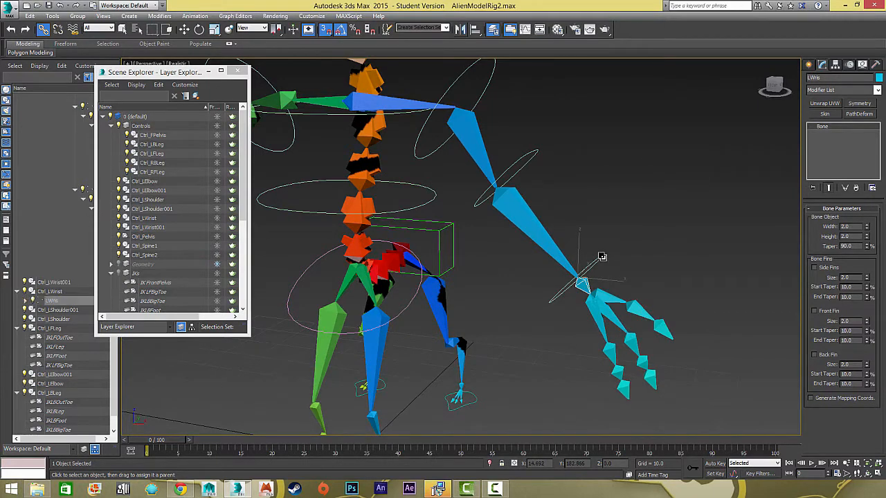
pyautogui.moveTo(602, 257); pyautogui.dragTo(518, 218)
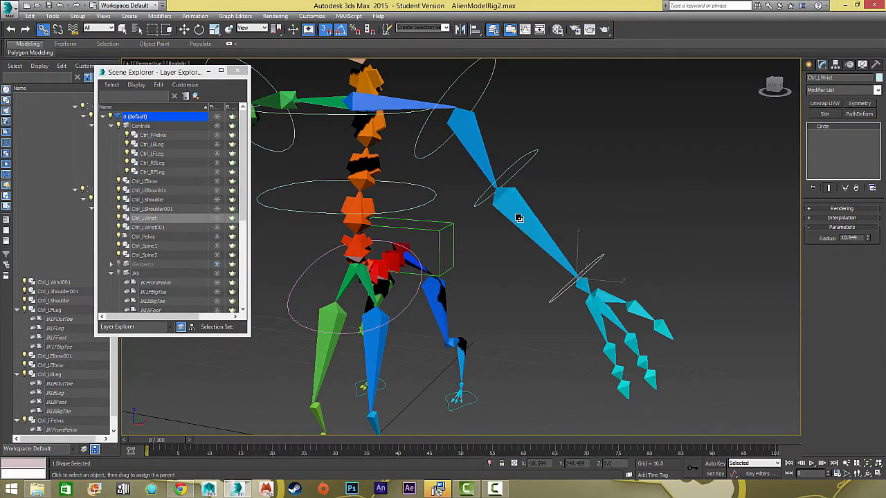
# Step: Link the left elbow and shoulder bones to their circle controls, and each of those controls to the next bone up the arm
pyautogui.click(519, 218)
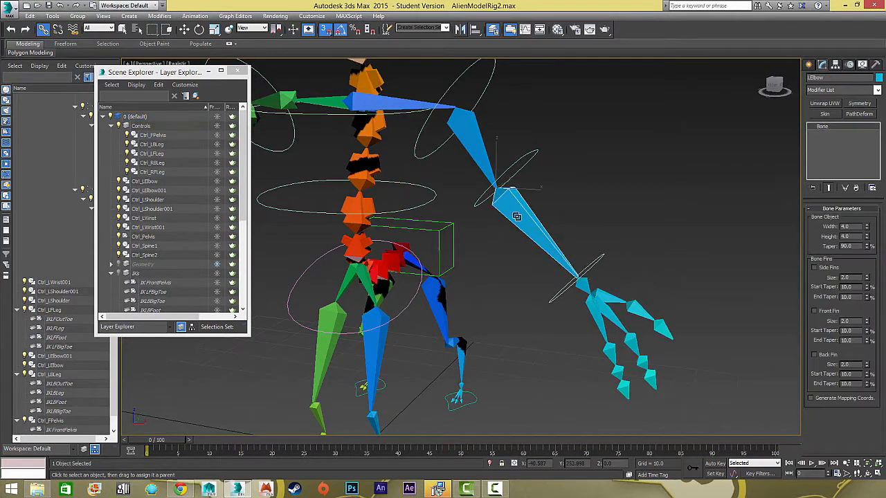
pyautogui.moveTo(528, 151); pyautogui.dragTo(528, 151)
pyautogui.click(529, 151)
pyautogui.moveTo(472, 135); pyautogui.dragTo(483, 92)
pyautogui.click(483, 93)
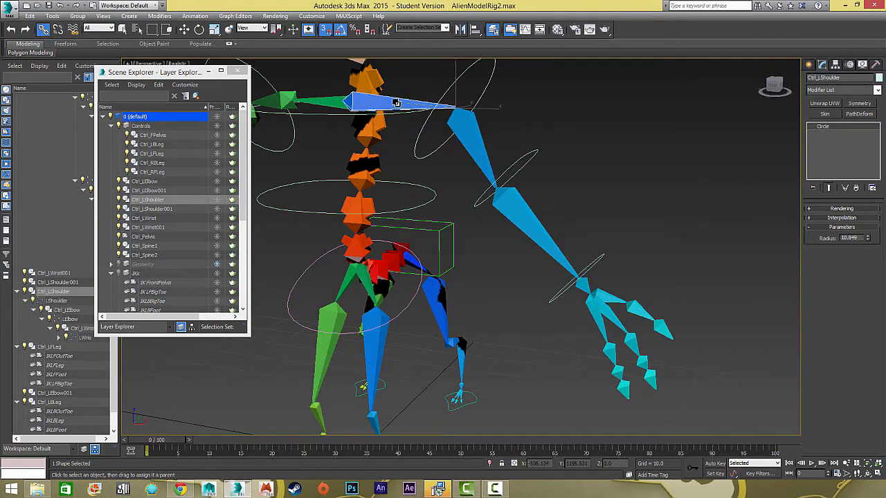
pyautogui.click(406, 142)
pyautogui.press('q')
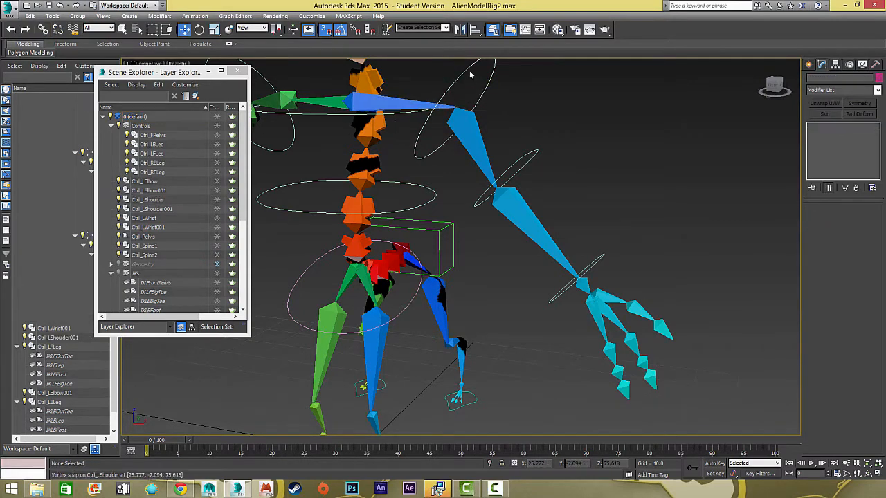
# Step: Turn off snapping and test-rotate Ctrl_LShoulder and the lower left arm control to check the linked chain
pyautogui.click(487, 99)
pyautogui.press('e')
pyautogui.press('s')
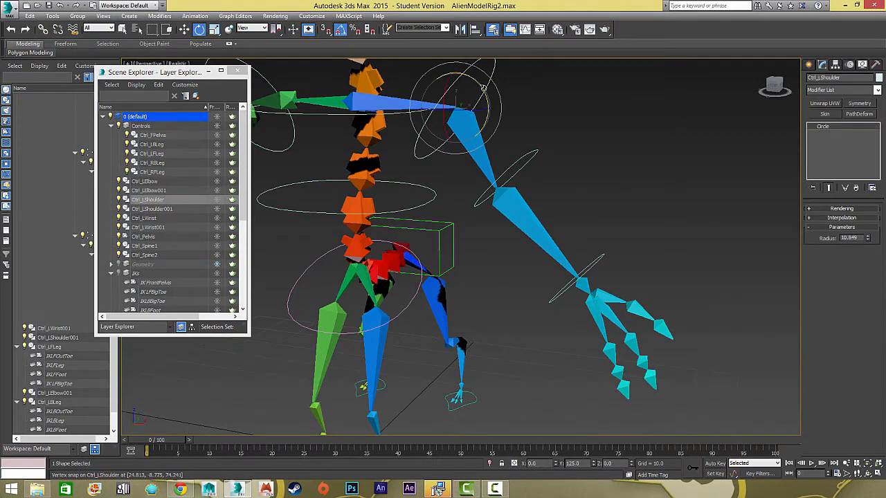
pyautogui.moveTo(483, 88); pyautogui.dragTo(524, 166)
pyautogui.click(547, 169)
pyautogui.click(603, 267)
pyautogui.moveTo(601, 254); pyautogui.dragTo(493, 224)
pyautogui.click(495, 236)
pyautogui.scroll(5, 635, 220)
pyautogui.scroll(-5, 635, 220)
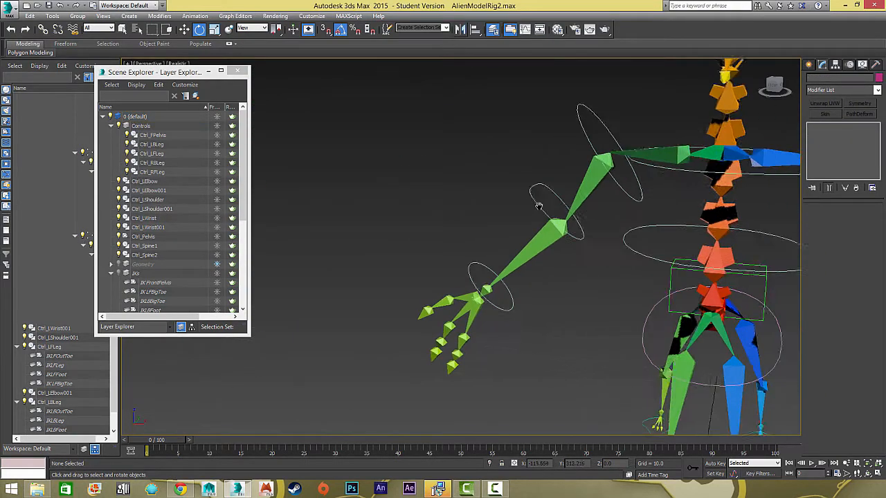
# Step: Link the right wrist bone to its circle control, and that control to the right elbow bone
pyautogui.click(43, 29)
pyautogui.scroll(2, 350, 181)
pyautogui.scroll(3, 489, 316)
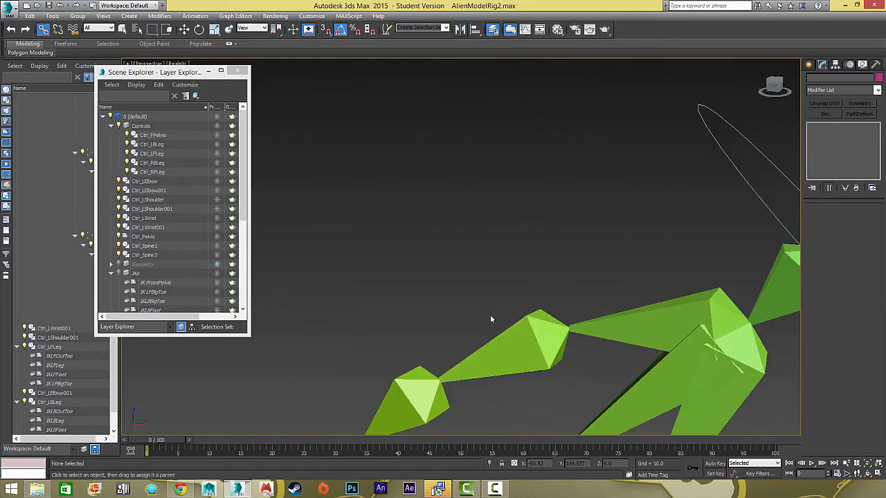
pyautogui.scroll(-2, 501, 295)
pyautogui.moveTo(570, 307); pyautogui.dragTo(568, 270)
pyautogui.click(568, 269)
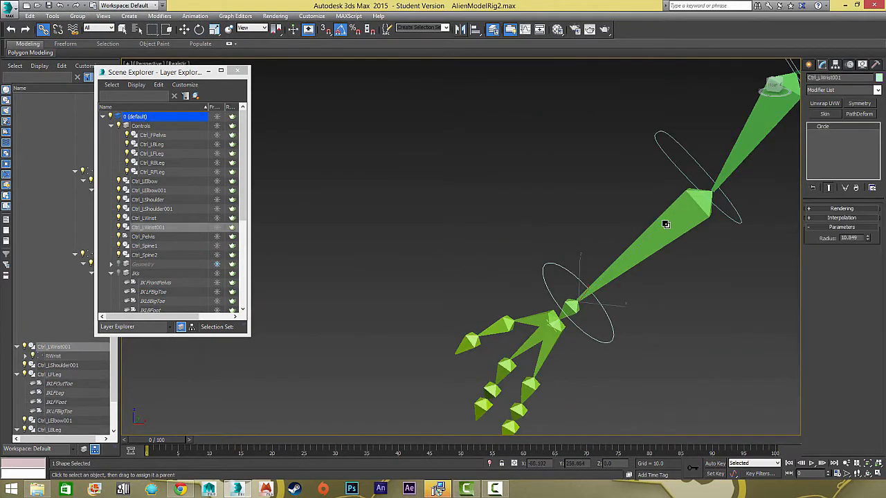
pyautogui.scroll(-3, 601, 227)
pyautogui.scroll(1, 484, 277)
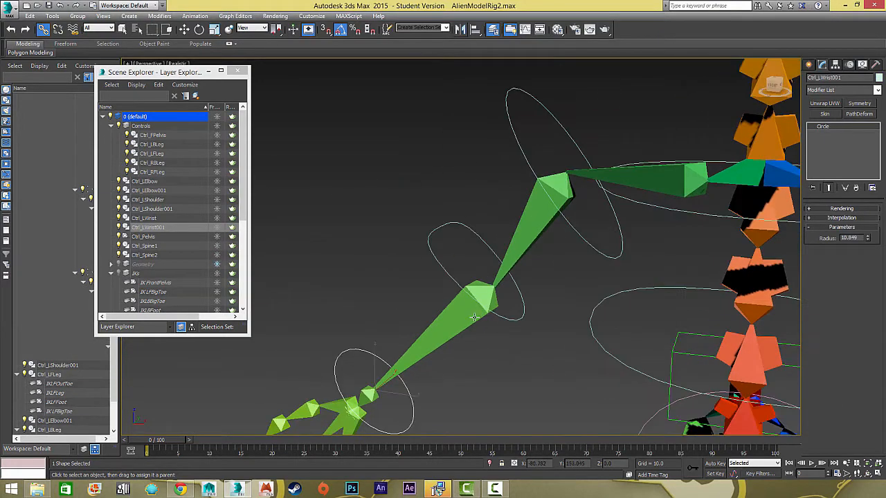
# Step: Link the right elbow and shoulder bones to their circle controls, and each of those controls to the next bone up the arm
pyautogui.moveTo(484, 294); pyautogui.dragTo(445, 268)
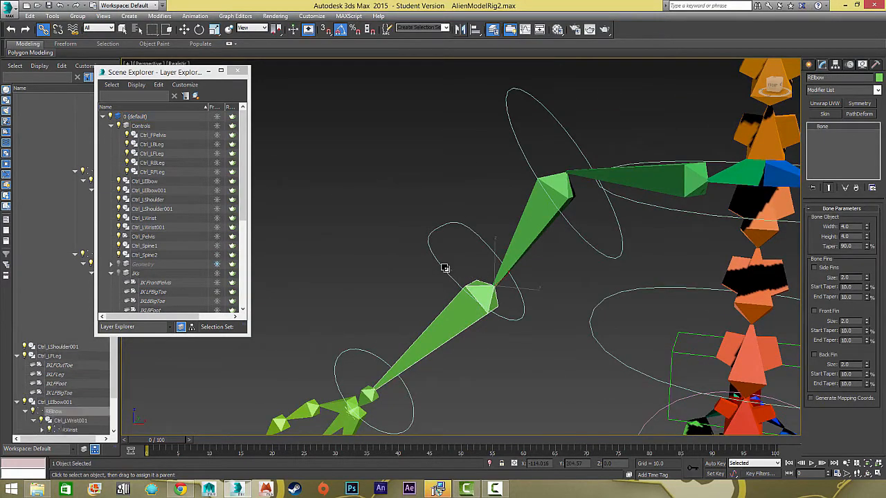
pyautogui.click(445, 269)
pyautogui.moveTo(532, 218); pyautogui.dragTo(526, 159)
pyautogui.click(526, 159)
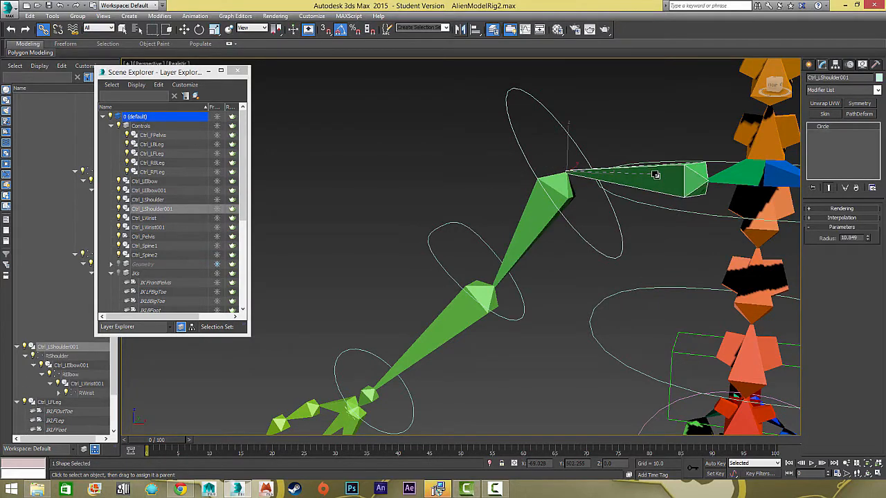
pyautogui.moveTo(655, 175); pyautogui.dragTo(625, 200)
pyautogui.click(588, 241)
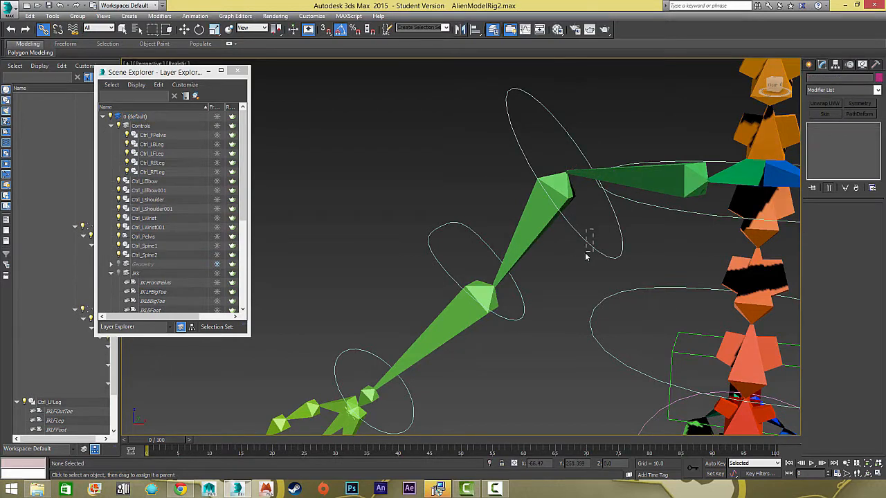
# Step: Rename the right arm's circle controls as Ctrl_RShoulder, Ctrl_RElbow and Ctrl_RWrist
pyautogui.click(587, 239)
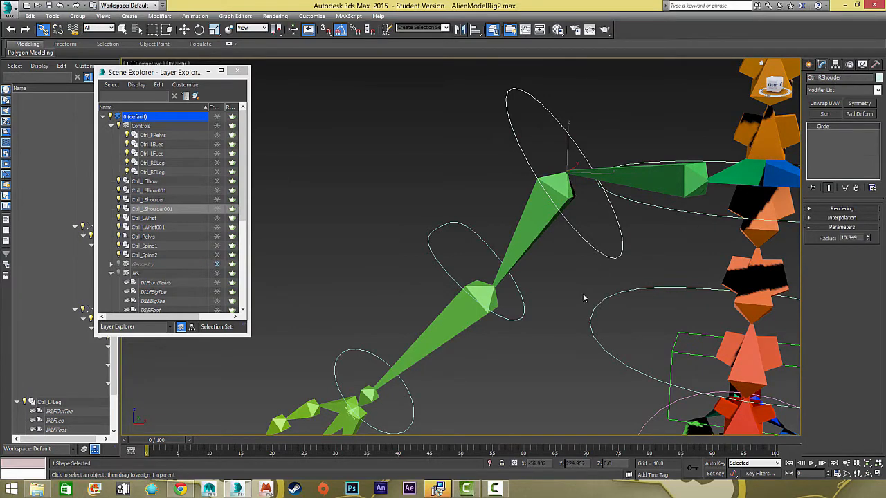
pyautogui.click(518, 310)
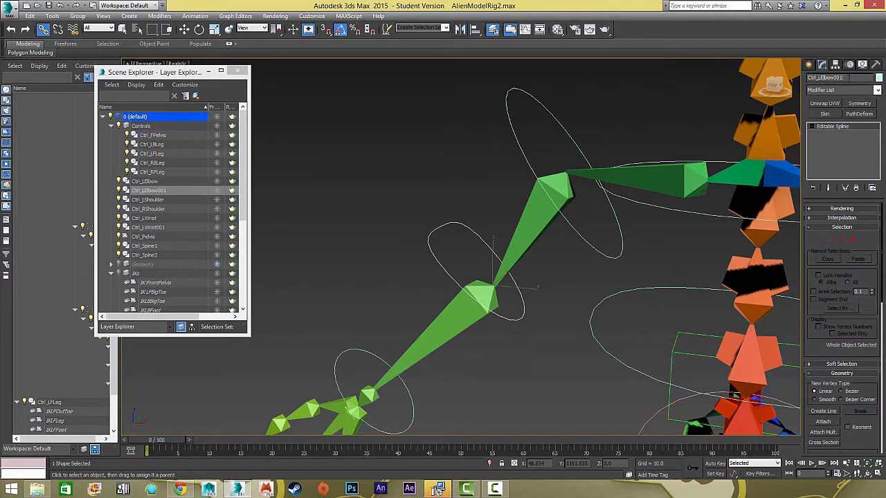
pyautogui.press('BackSpace')
pyautogui.click(342, 361)
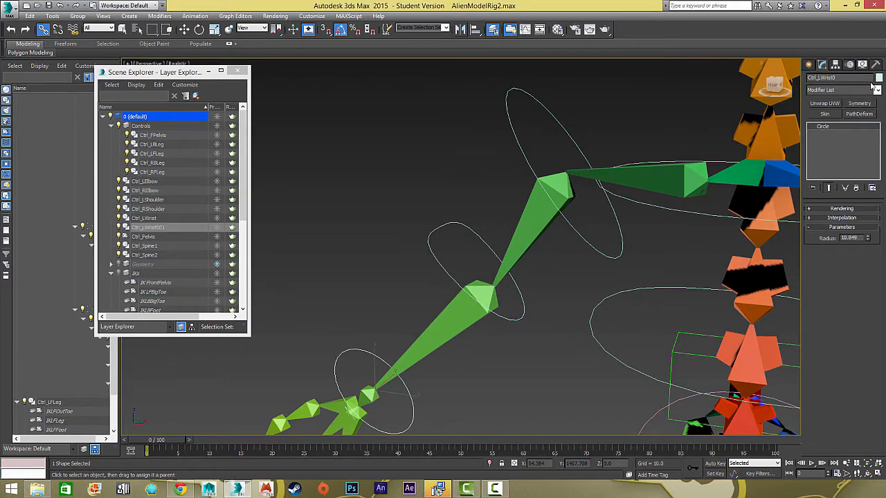
pyautogui.press('Return')
pyautogui.click(495, 166)
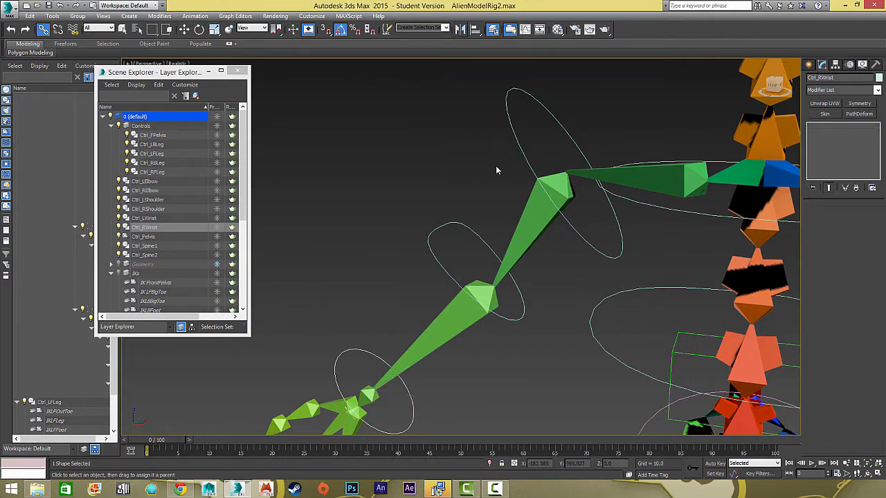
# Step: Try rotating Ctrl_RShoulder, Ctrl_RElbow and Ctrl_RWrist to test the right arm's links, cancelling each rotation
pyautogui.click(526, 140)
pyautogui.press('e')
pyautogui.moveTo(576, 139); pyautogui.dragTo(622, 165)
pyautogui.rightClick(623, 165)
pyautogui.click(715, 156)
pyautogui.moveTo(725, 150)
pyautogui.mouseDown()
pyautogui.moveTo(740, 160)
pyautogui.moveTo(726, 153)
pyautogui.mouseUp()
pyautogui.rightClick(727, 153)
pyautogui.click(468, 225)
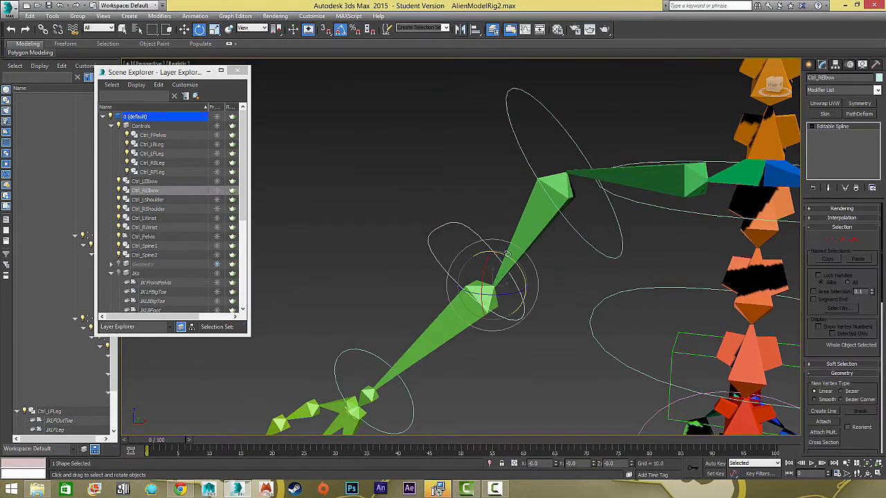
pyautogui.moveTo(506, 254); pyautogui.dragTo(521, 275)
pyautogui.rightClick(520, 275)
pyautogui.click(384, 360)
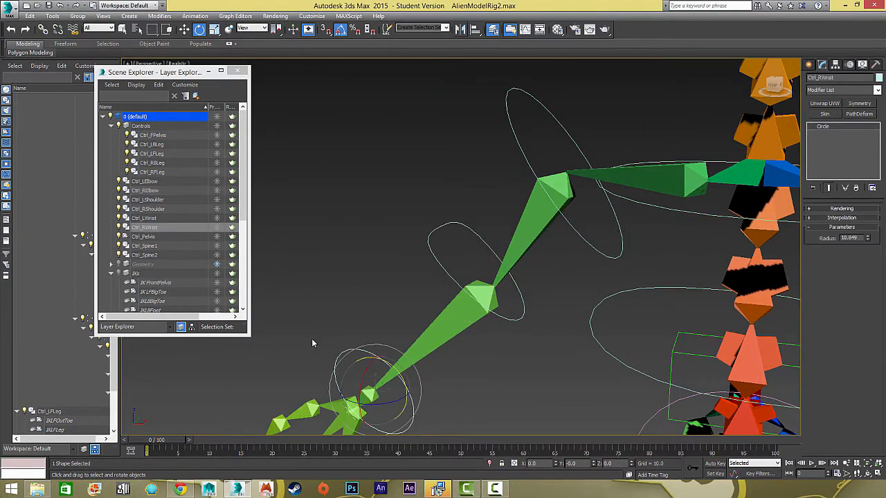
pyautogui.moveTo(393, 368); pyautogui.dragTo(404, 386)
pyautogui.rightClick(404, 386)
# Step: Examine the left and right arm hierarchies in Schematic View, then close it and clear the selection
pyautogui.scroll(-8, 528, 352)
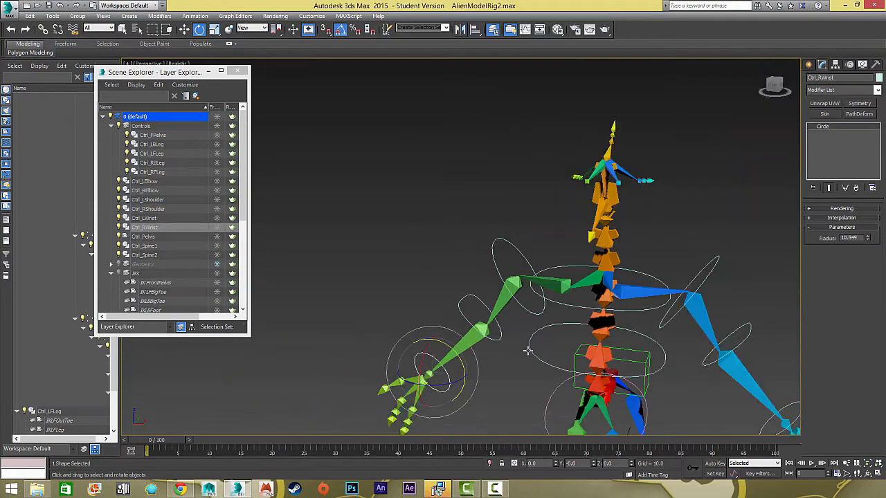
pyautogui.moveTo(523, 248); pyautogui.dragTo(495, 173, button='middle')
pyautogui.scroll(5, 496, 171)
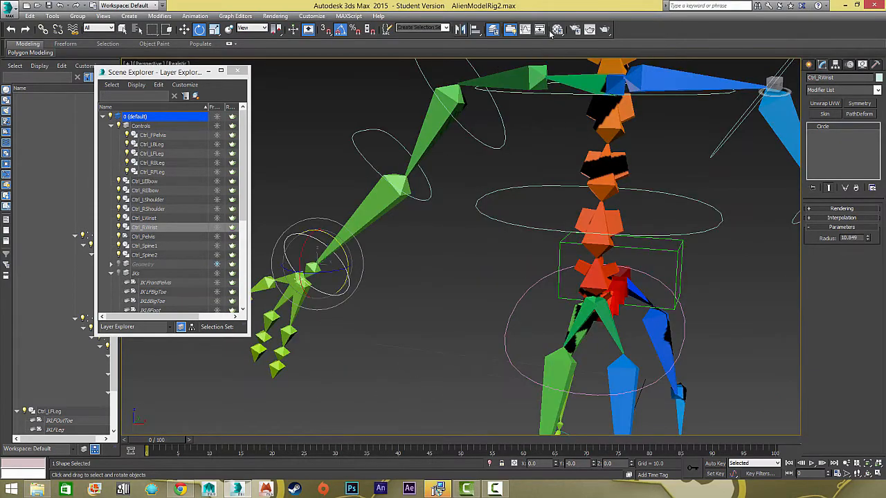
pyautogui.click(540, 29)
pyautogui.moveTo(587, 345); pyautogui.dragTo(413, 163, button='middle')
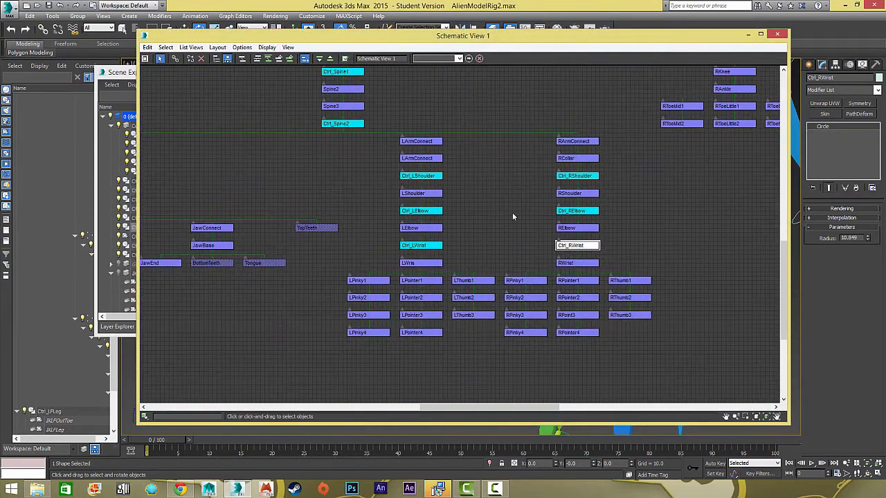
pyautogui.click(512, 213)
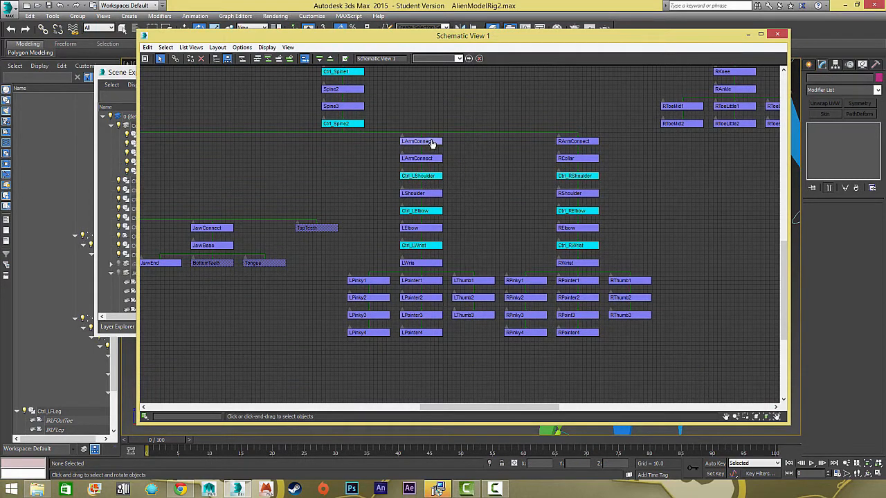
pyautogui.moveTo(434, 143)
pyautogui.mouseDown()
pyautogui.moveTo(414, 157)
pyautogui.moveTo(421, 152)
pyautogui.mouseUp()
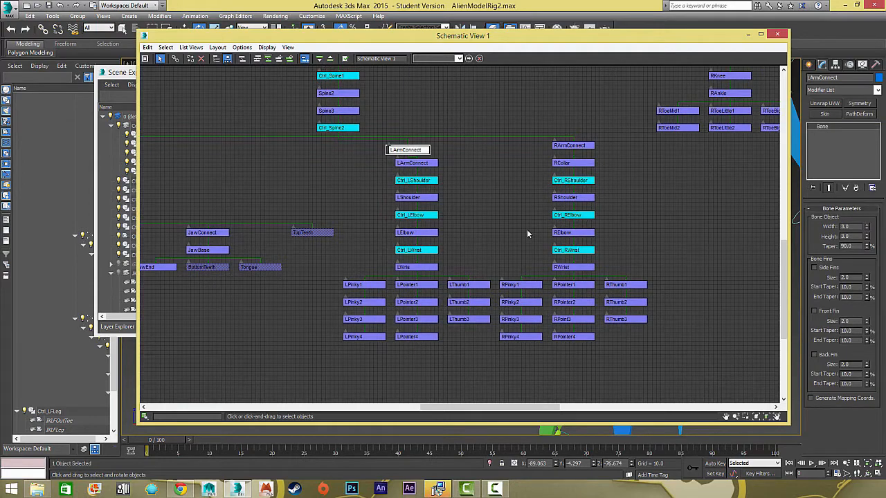
pyautogui.click(777, 33)
pyautogui.click(493, 273)
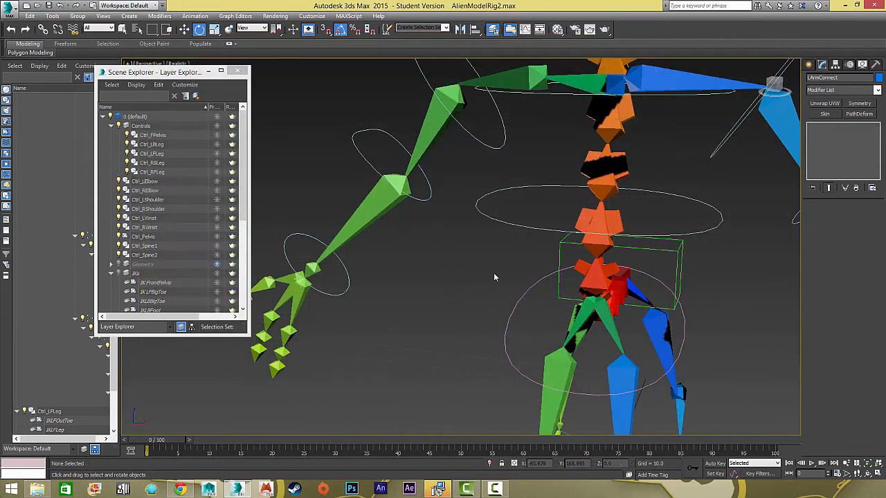
# Step: Try moving Ctrl_Pelvis and Ctrl_FPelvis to test how the rig follows, cancelling each move
pyautogui.scroll(-5, 466, 273)
pyautogui.press('z')
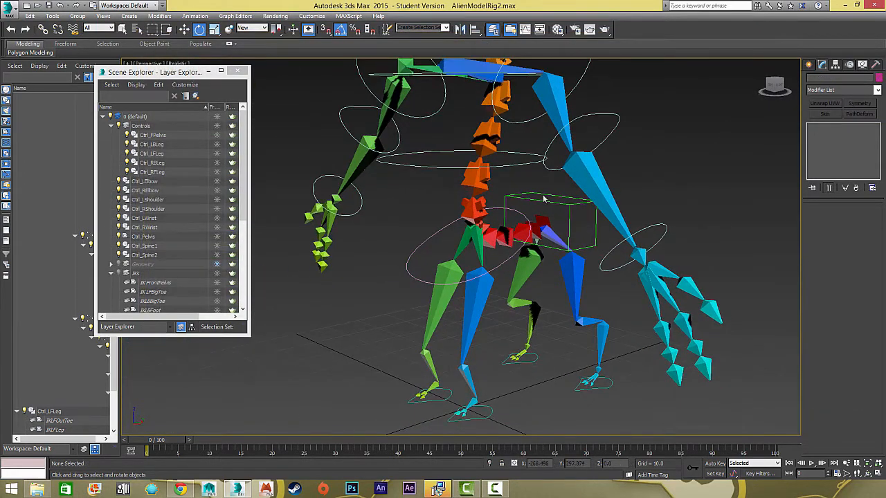
pyautogui.click(543, 197)
pyautogui.press('w')
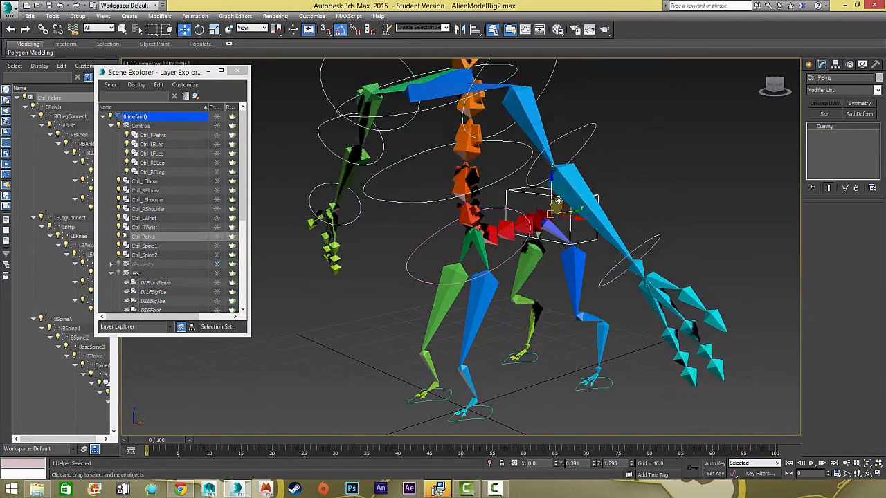
pyautogui.click(448, 250)
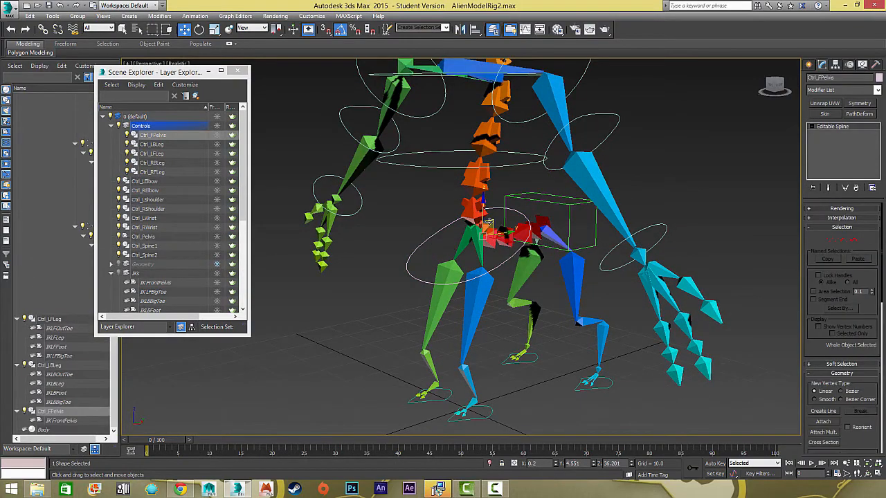
pyautogui.moveTo(489, 221); pyautogui.dragTo(420, 228)
pyautogui.rightClick(420, 228)
pyautogui.click(420, 228)
# Step: Set the object color of Ctrl_LShoulder, Ctrl_LElbow and Ctrl_LWrist to blue
pyautogui.keyDown('alt'); pyautogui.moveTo(420, 228); pyautogui.dragTo(448, 260, button='middle'); pyautogui.keyUp('alt')
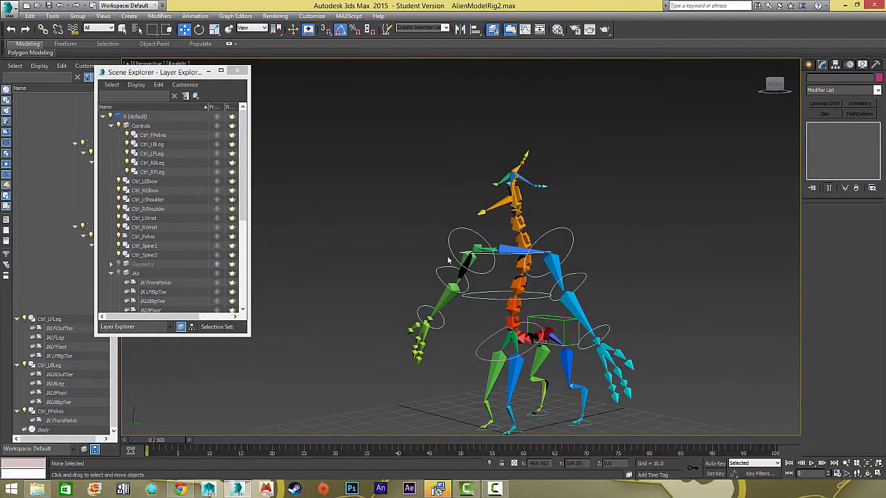
pyautogui.scroll(2, 490, 202)
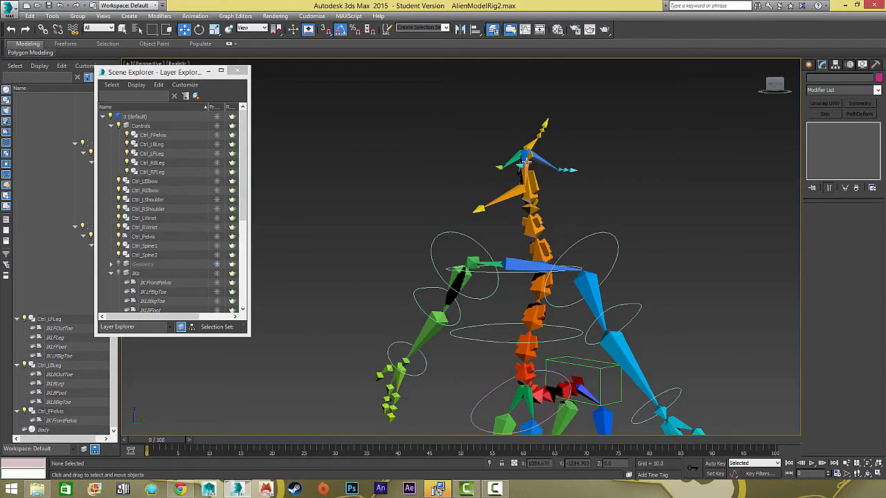
pyautogui.moveTo(518, 294); pyautogui.dragTo(422, 234, button='middle')
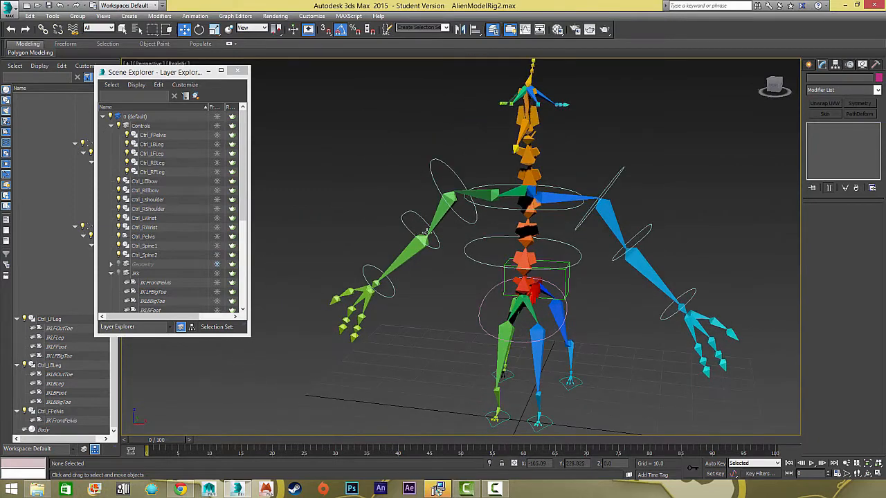
pyautogui.keyDown('alt'); pyautogui.moveTo(586, 257); pyautogui.dragTo(648, 159, button='middle'); pyautogui.keyUp('alt')
pyautogui.moveTo(606, 165); pyautogui.dragTo(613, 198)
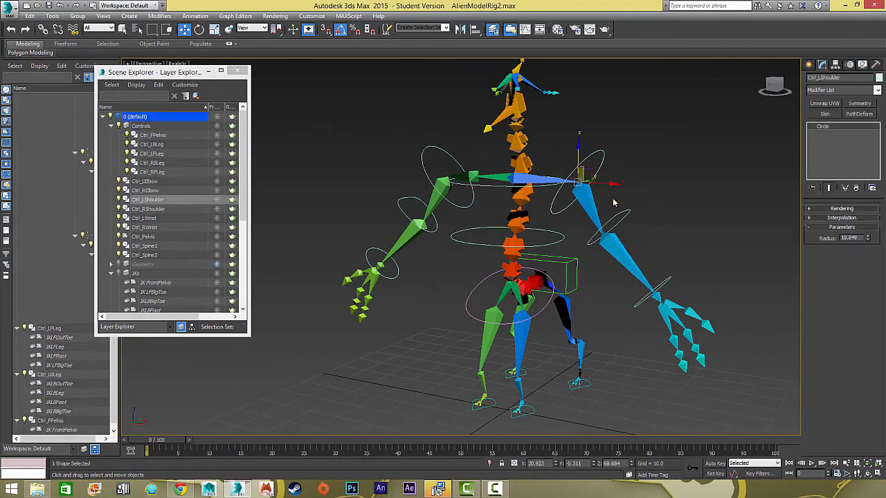
pyautogui.keyDown('ctrl'); pyautogui.click(676, 287); pyautogui.keyUp('ctrl')
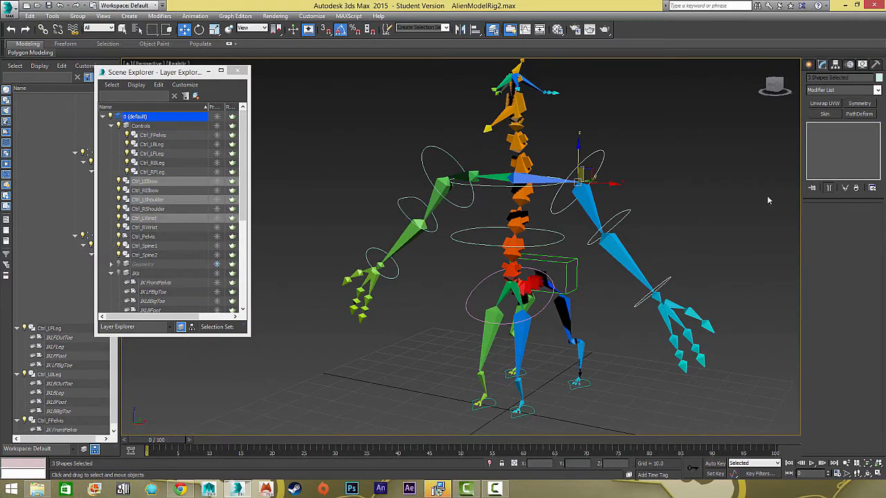
pyautogui.click(878, 78)
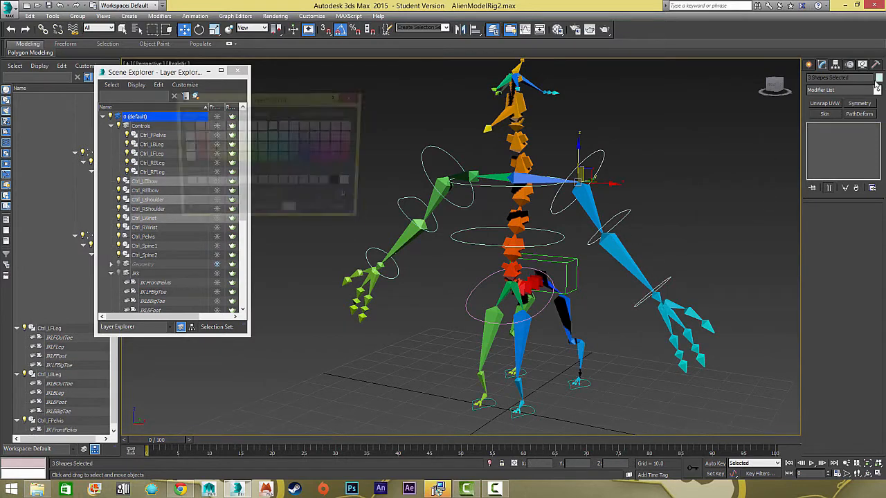
pyautogui.click(282, 159)
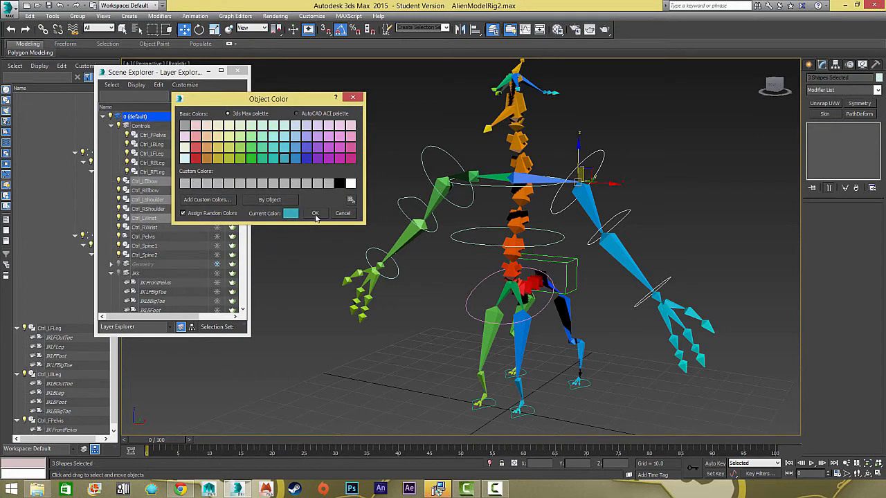
pyautogui.click(314, 215)
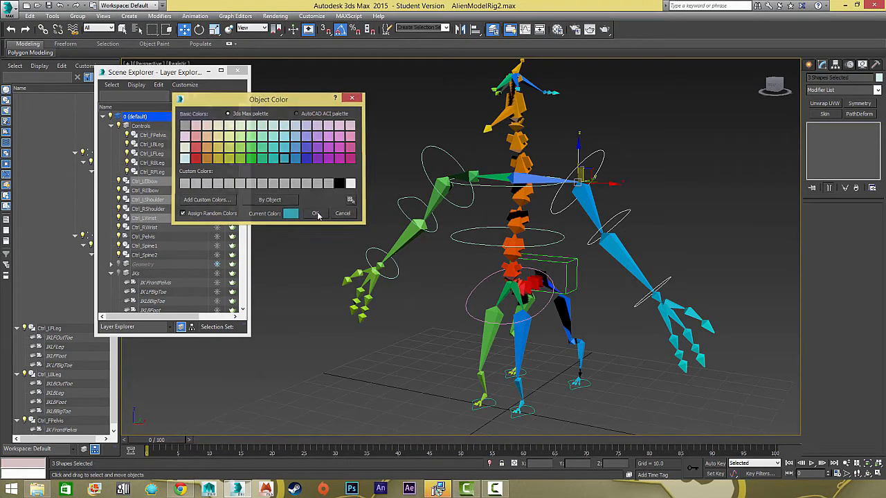
pyautogui.click(627, 138)
# Step: Set the object color of Ctrl_RShoulder, Ctrl_RElbow and Ctrl_RWrist to light green
pyautogui.moveTo(593, 139); pyautogui.dragTo(617, 163)
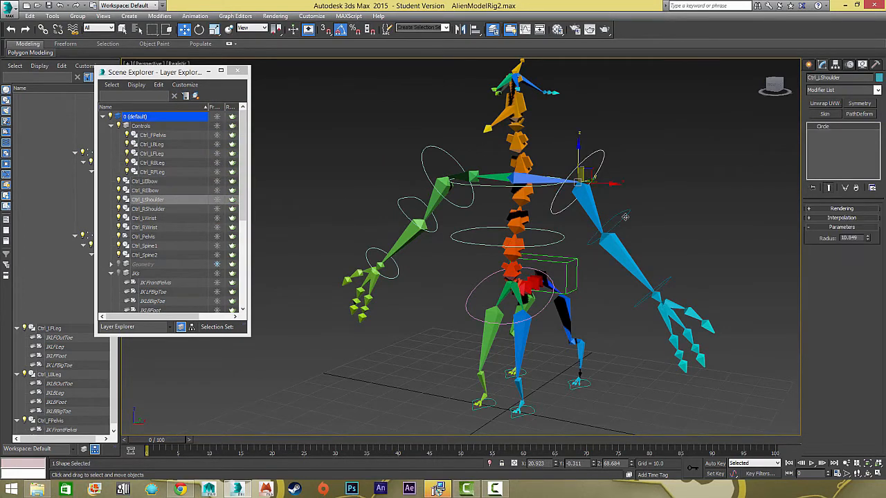
pyautogui.keyDown('ctrl'); pyautogui.click(627, 220); pyautogui.keyUp('ctrl')
pyautogui.moveTo(404, 136); pyautogui.dragTo(438, 159)
pyautogui.keyDown('ctrl'); pyautogui.moveTo(401, 200); pyautogui.dragTo(414, 214); pyautogui.keyUp('ctrl')
pyautogui.moveTo(349, 242); pyautogui.dragTo(373, 263)
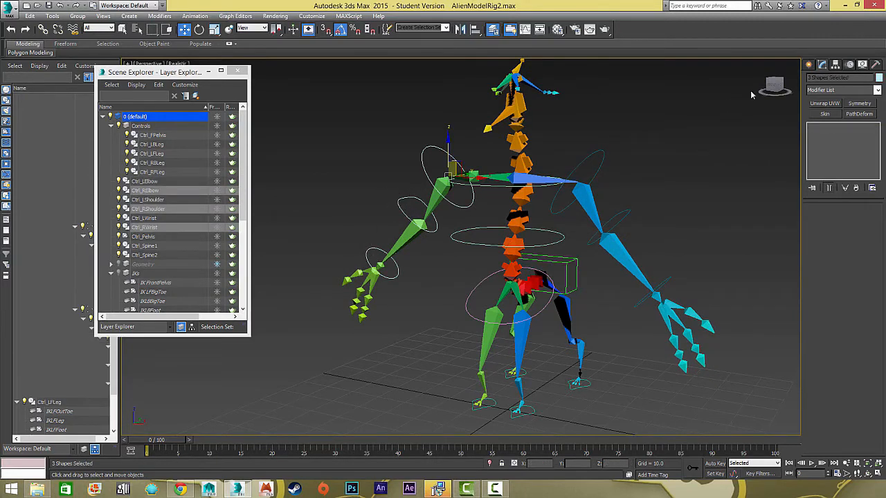
pyautogui.click(878, 77)
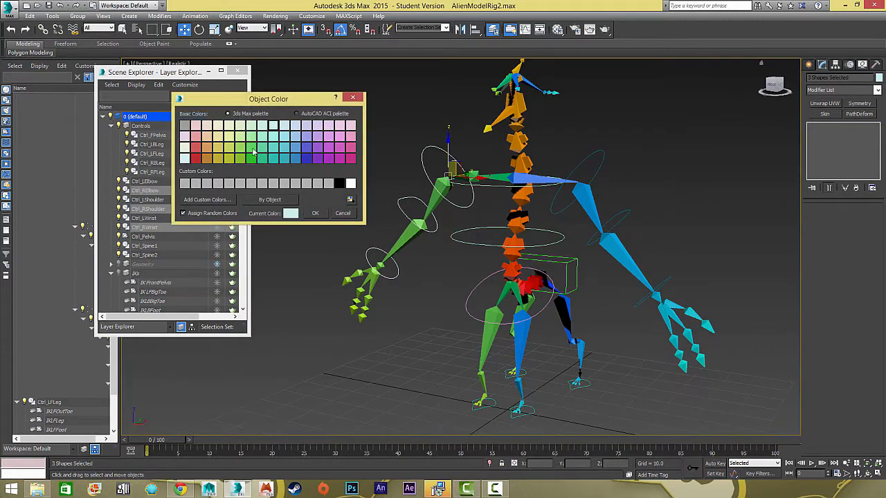
pyautogui.click(251, 136)
pyautogui.click(316, 216)
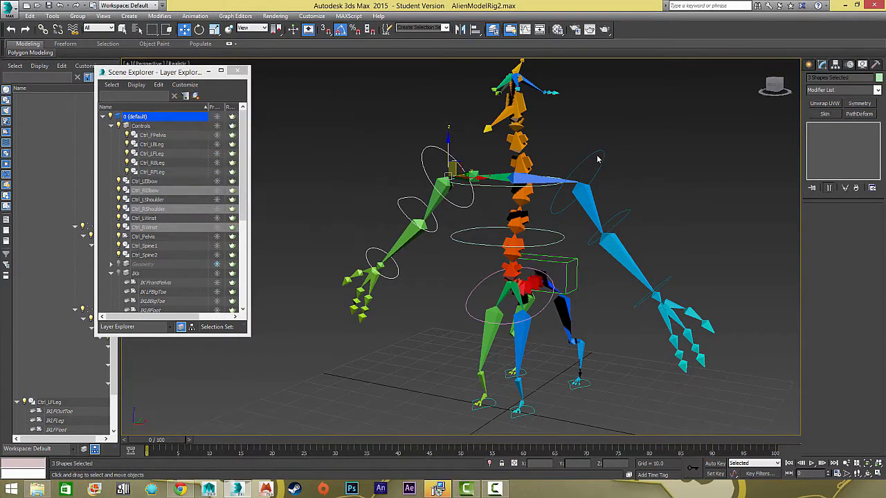
# Step: Change the object color of Ctrl_LShoulder, Ctrl_LElbow and Ctrl_LWrist to a light blue
pyautogui.moveTo(588, 134); pyautogui.dragTo(629, 218)
pyautogui.keyDown('ctrl'); pyautogui.click(626, 216); pyautogui.keyUp('ctrl')
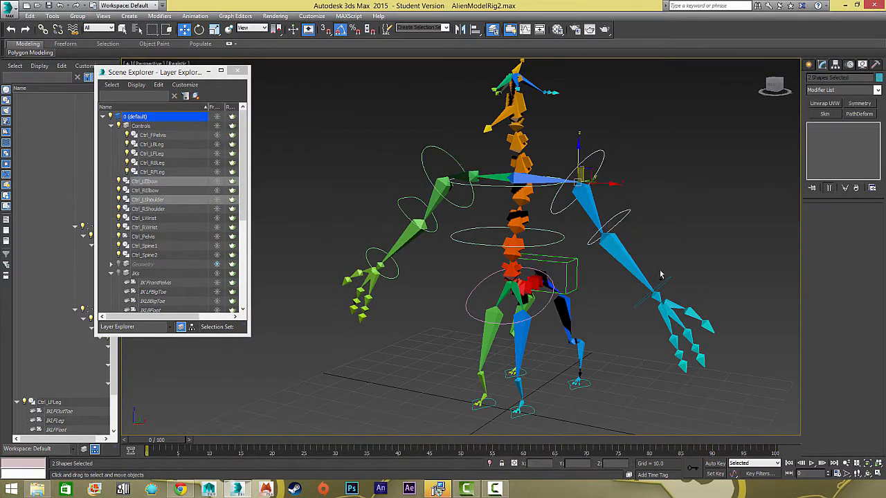
pyautogui.keyDown('ctrl'); pyautogui.click(664, 282); pyautogui.keyUp('ctrl')
pyautogui.click(878, 77)
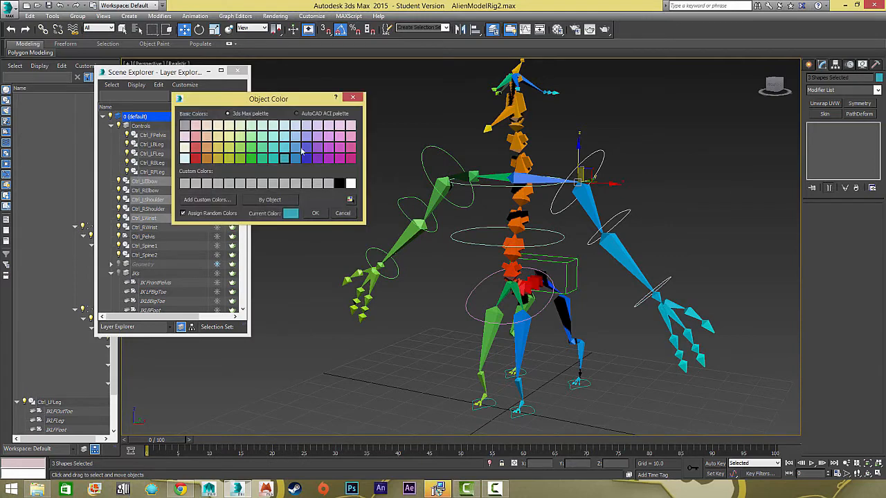
pyautogui.click(313, 210)
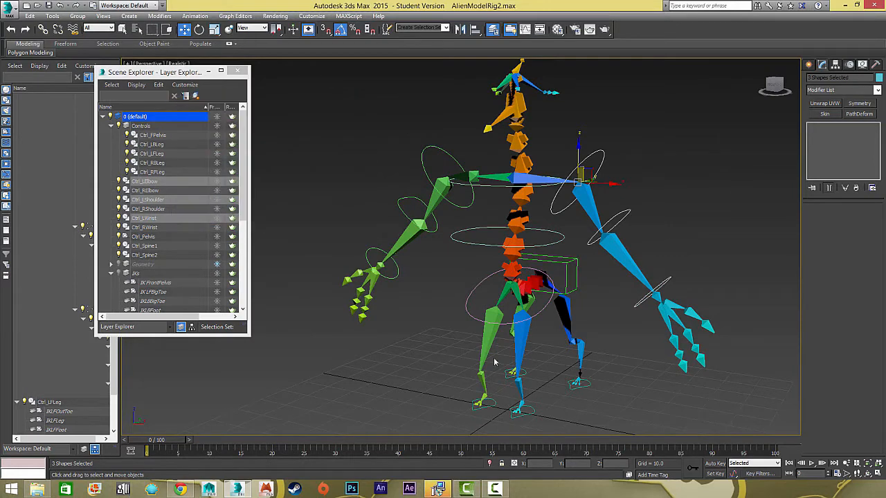
# Step: Set the object color of the left foot controls Ctrl_LFLeg and Ctrl_LBLeg to light blue
pyautogui.click(528, 412)
pyautogui.moveTo(545, 408); pyautogui.dragTo(526, 323, button='middle')
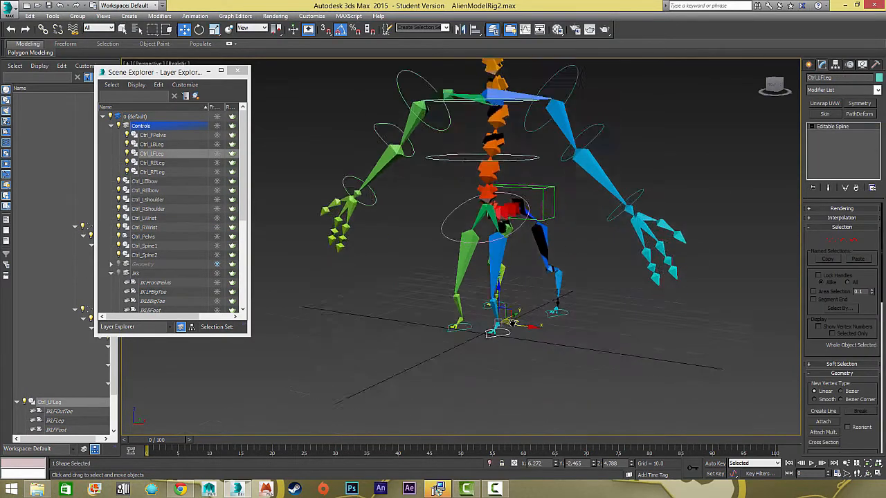
pyautogui.scroll(2, 559, 318)
pyautogui.keyDown('ctrl'); pyautogui.click(586, 291); pyautogui.keyUp('ctrl')
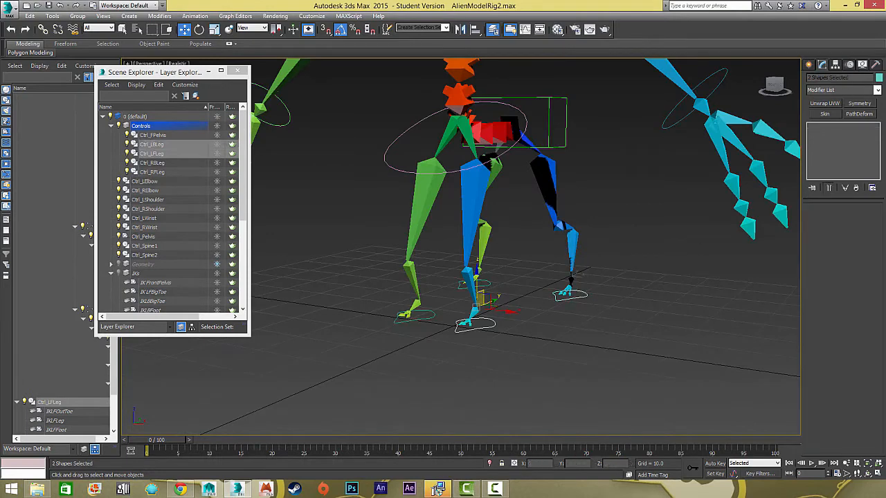
pyautogui.click(879, 77)
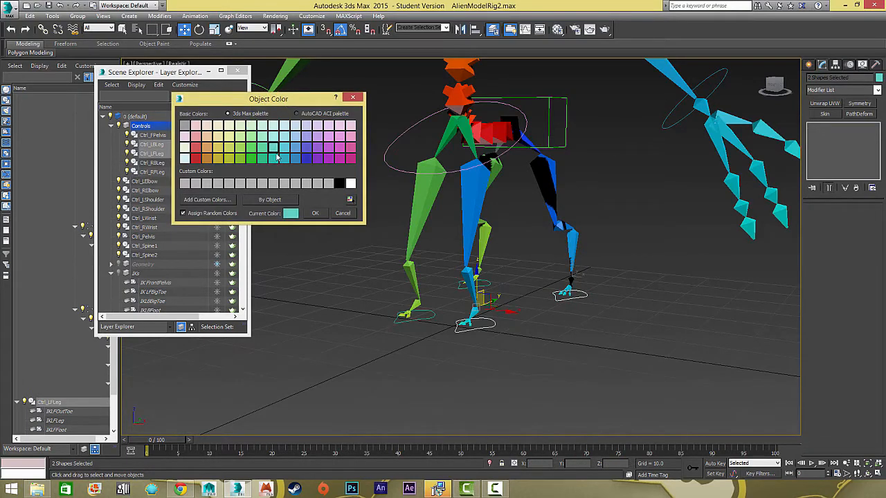
pyautogui.click(315, 212)
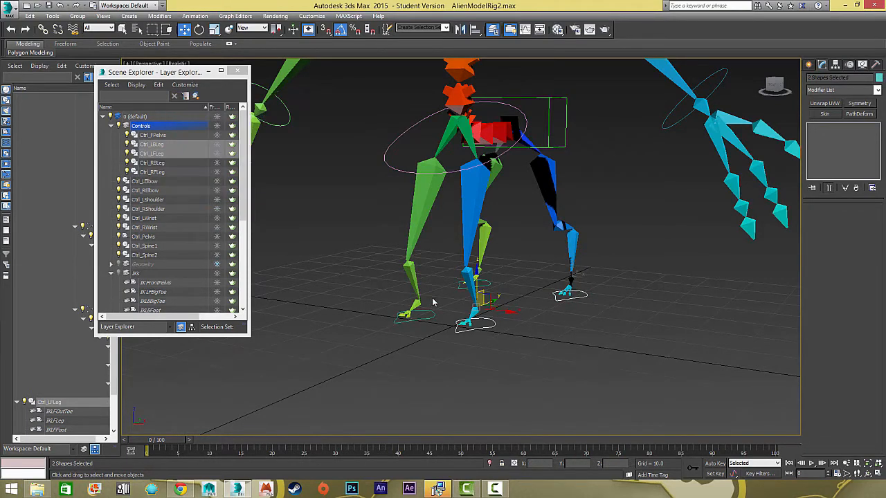
# Step: Set the object color of the right foot controls Ctrl_RFLeg and Ctrl_RBLeg to light green
pyautogui.click(434, 315)
pyautogui.keyDown('ctrl'); pyautogui.click(460, 284); pyautogui.keyUp('ctrl')
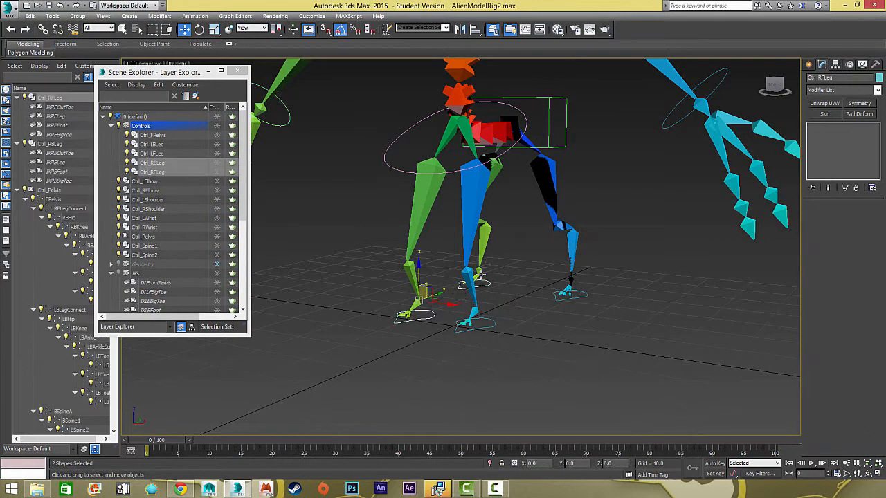
pyautogui.click(879, 78)
pyautogui.click(240, 148)
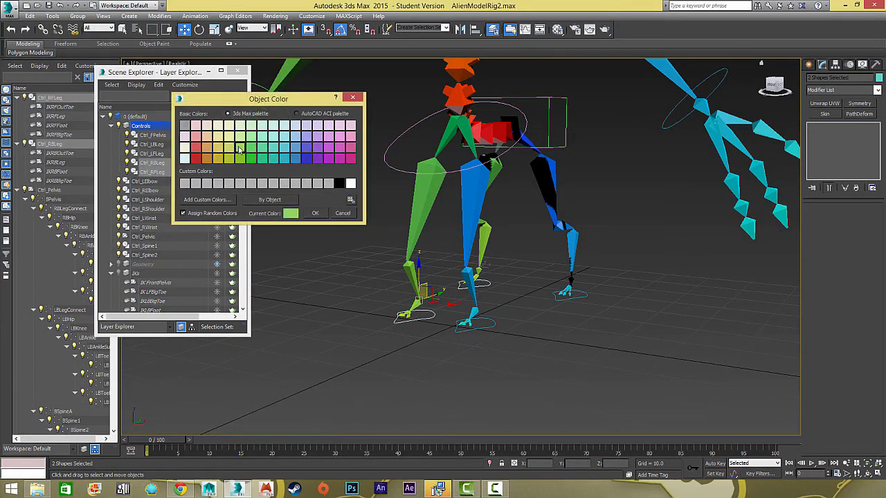
pyautogui.click(315, 215)
# Step: Set the object color of Ctrl_FPelvis to light red and close the Layer Explorer
pyautogui.click(387, 120)
pyautogui.scroll(-3, 388, 120)
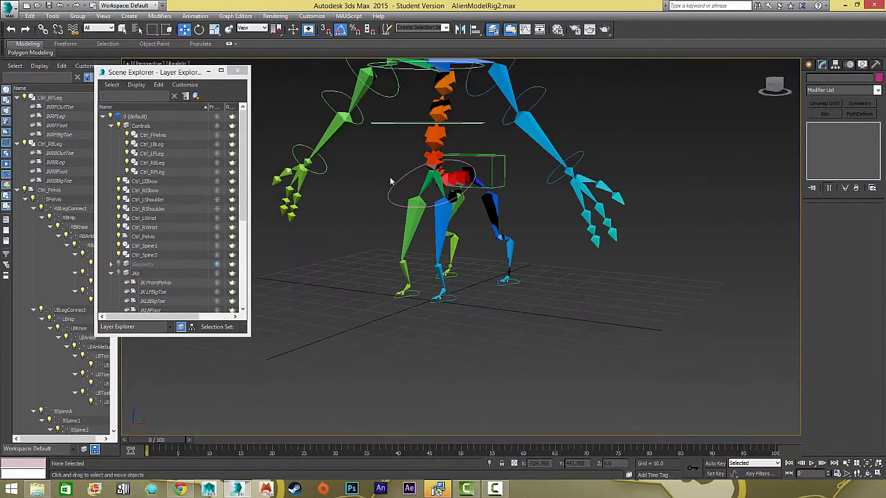
pyautogui.moveTo(386, 171); pyautogui.dragTo(404, 194)
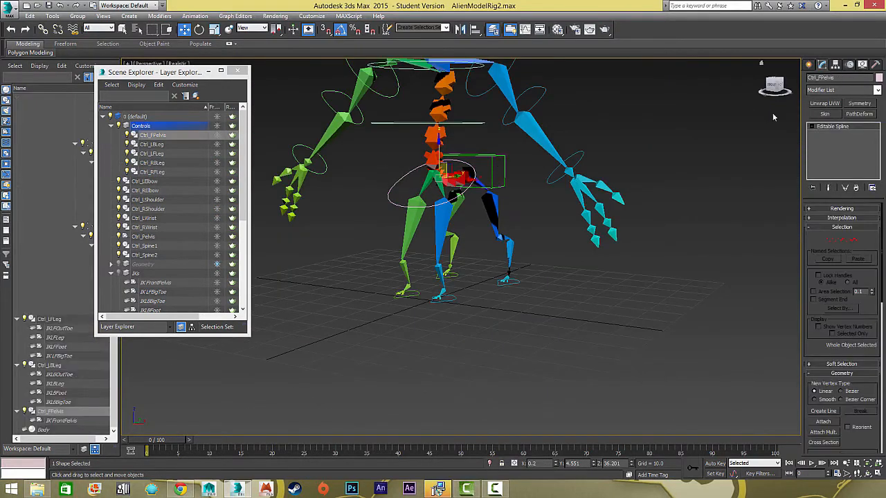
pyautogui.click(878, 77)
pyautogui.click(195, 148)
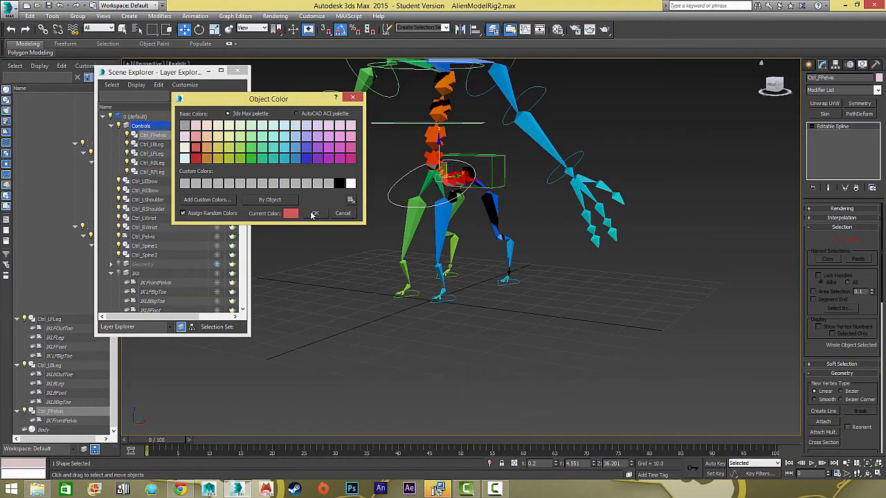
pyautogui.click(313, 213)
pyautogui.click(483, 156)
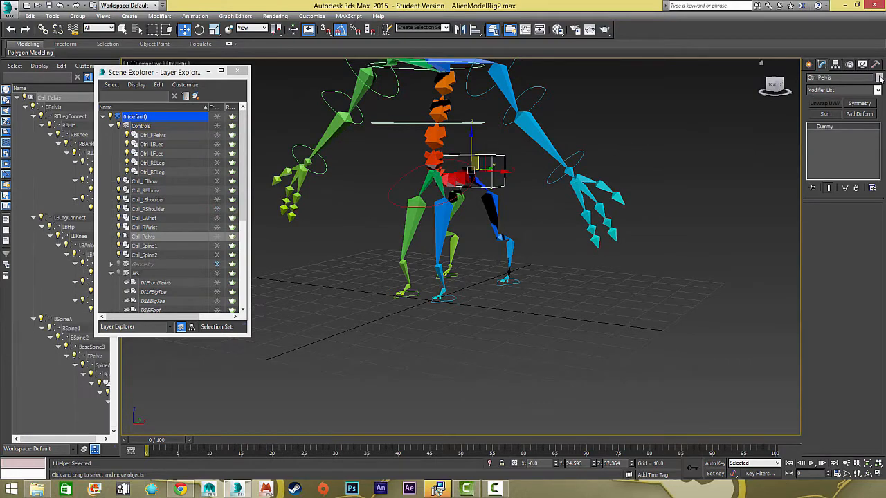
pyautogui.click(237, 72)
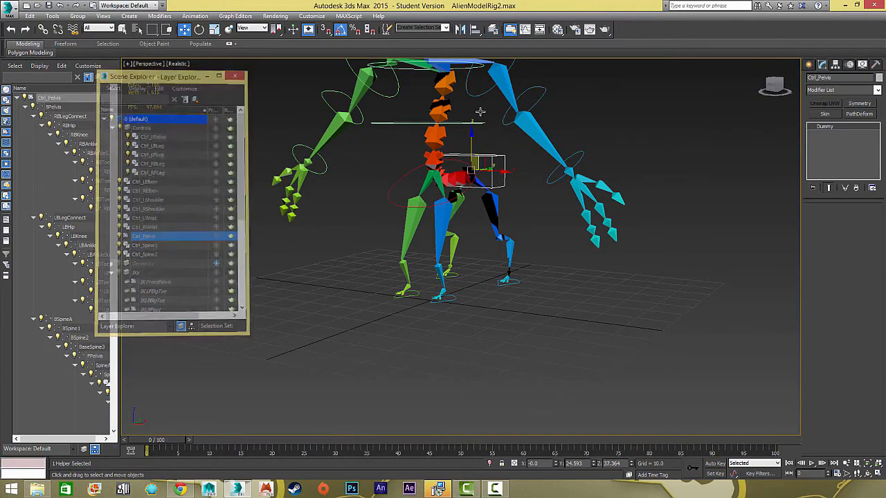
# Step: Set the object color of the spine controls Ctrl_Spine1 and Ctrl_Spine2 to light red and clear the selection
pyautogui.click(504, 142)
pyautogui.keyDown('alt'); pyautogui.moveTo(504, 141); pyautogui.dragTo(614, 251, button='middle'); pyautogui.keyUp('alt')
pyautogui.click(359, 178)
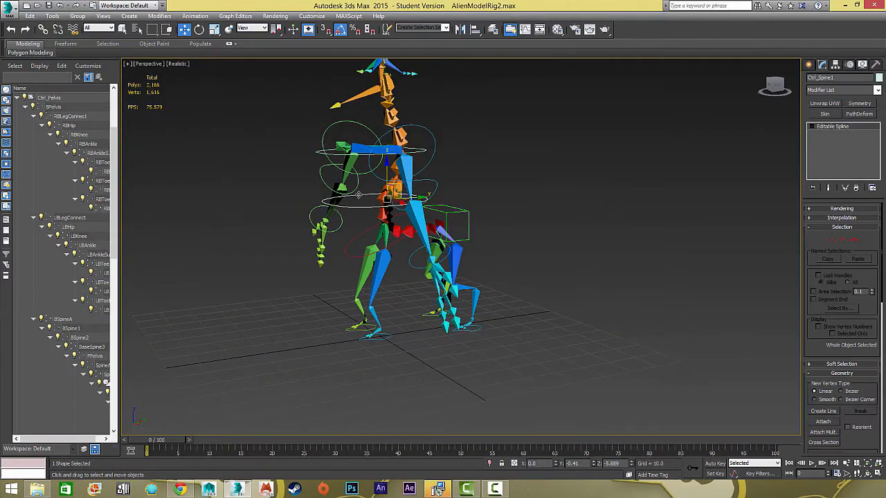
pyautogui.keyDown('alt'); pyautogui.moveTo(391, 197); pyautogui.dragTo(499, 243, button='middle'); pyautogui.keyUp('alt')
pyautogui.keyDown('ctrl'); pyautogui.click(361, 135); pyautogui.keyUp('ctrl')
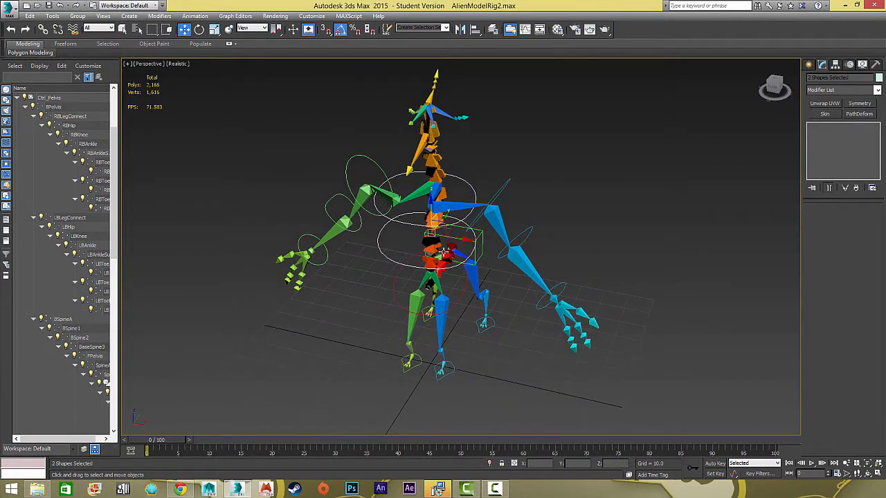
pyautogui.keyDown('alt'); pyautogui.moveTo(443, 252); pyautogui.dragTo(397, 233, button='middle'); pyautogui.keyUp('alt')
pyautogui.click(877, 79)
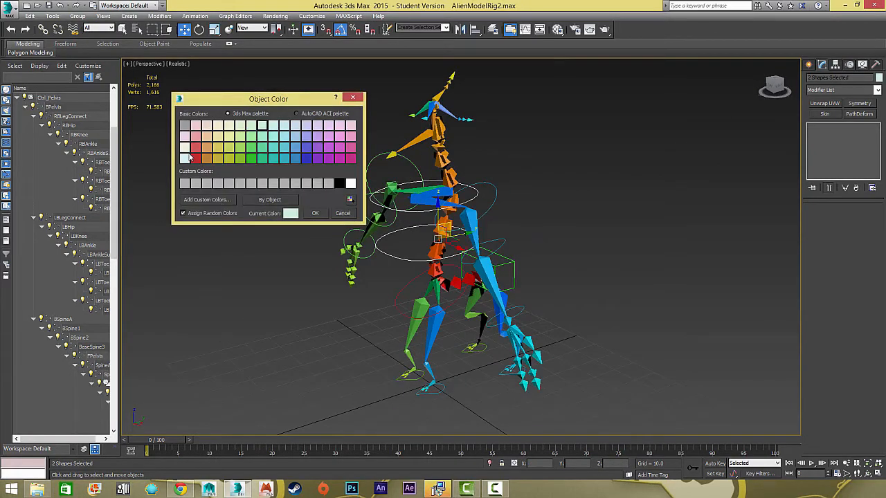
pyautogui.click(196, 149)
pyautogui.click(315, 212)
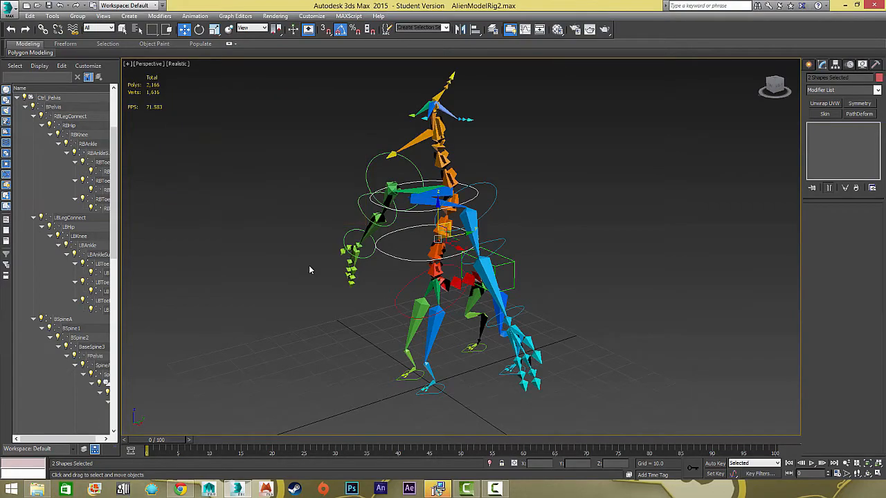
pyautogui.click(293, 381)
pyautogui.keyDown('alt'); pyautogui.moveTo(294, 381); pyautogui.dragTo(275, 300, button='middle'); pyautogui.keyUp('alt')
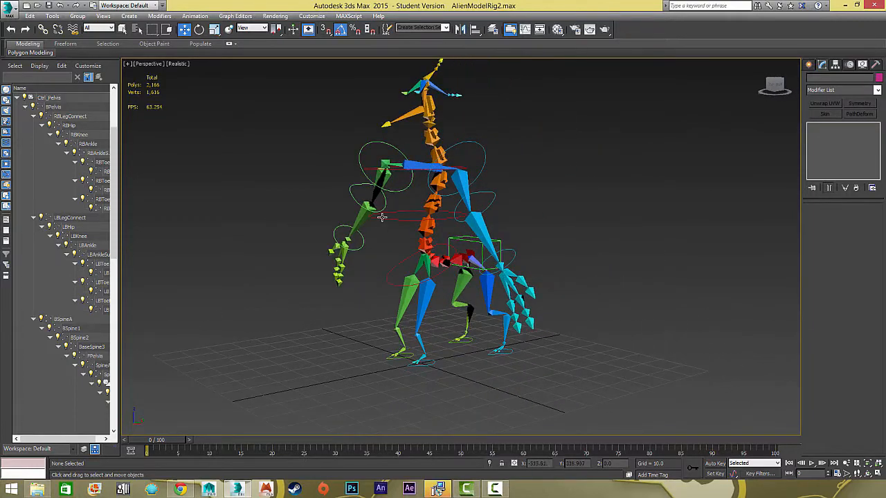
pyautogui.keyDown('alt'); pyautogui.moveTo(336, 311); pyautogui.dragTo(624, 284, button='middle'); pyautogui.keyUp('alt')
# Step: Display the Link Info locks and inherit settings for Ctrl_LShoulder, and clear the selection
pyautogui.click(809, 64)
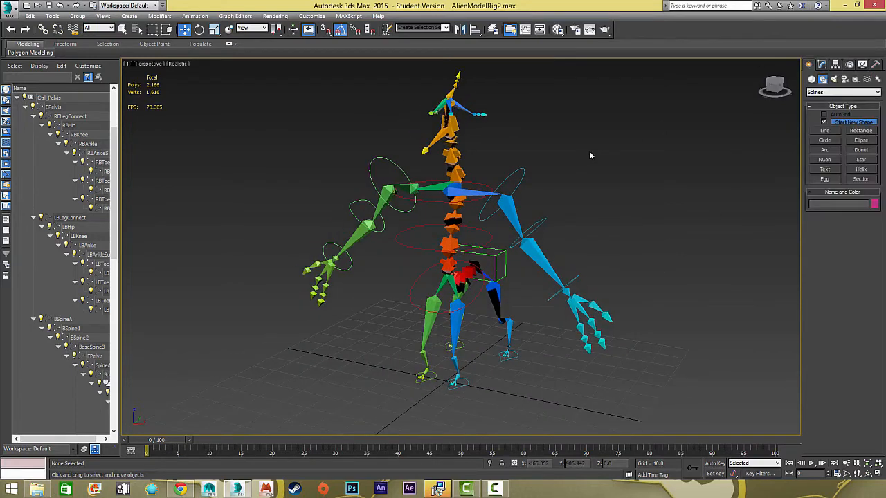
pyautogui.moveTo(515, 155); pyautogui.dragTo(538, 191)
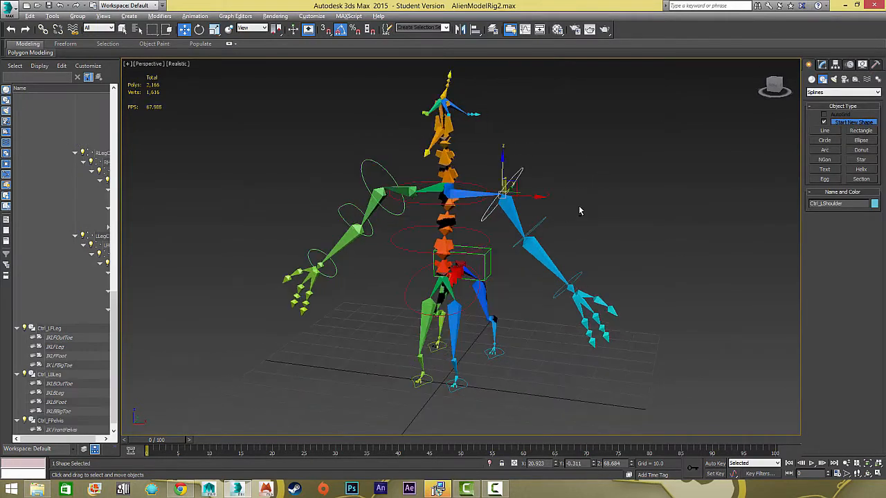
pyautogui.click(835, 66)
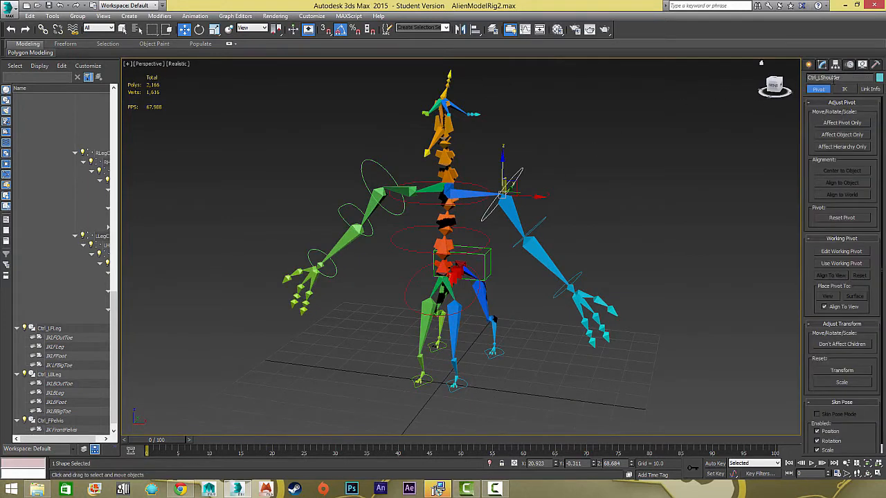
pyautogui.click(870, 89)
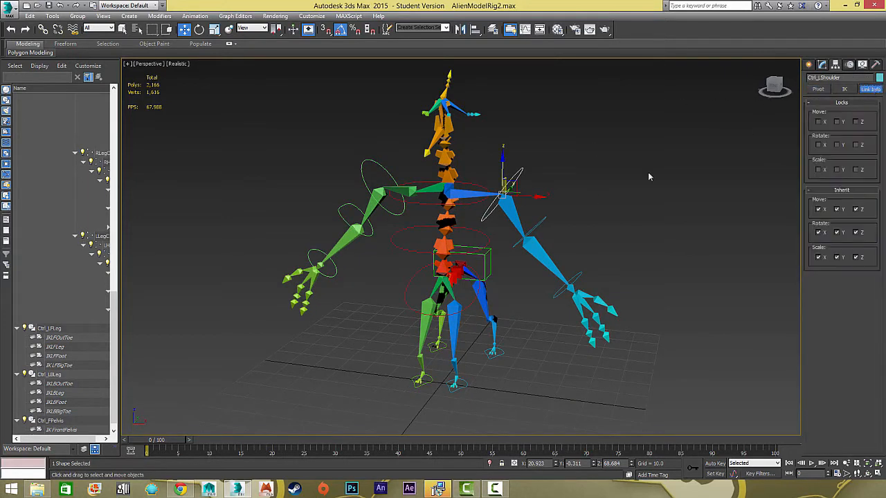
pyautogui.click(567, 206)
pyautogui.keyDown('alt'); pyautogui.moveTo(567, 206); pyautogui.dragTo(528, 213, button='middle'); pyautogui.keyUp('alt')
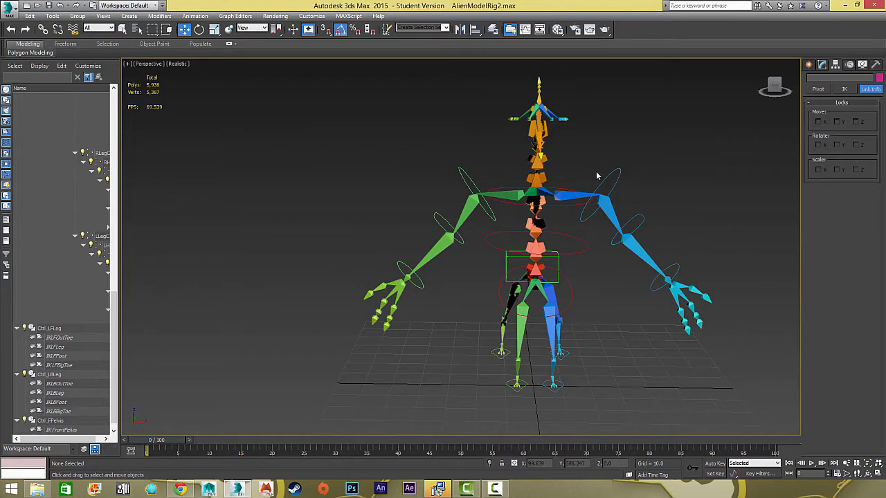
# Step: Lock scaling on X, Y and Z for Ctrl_LFLeg, Ctrl_LBLeg, Ctrl_RBLeg and Ctrl_RFLeg
pyautogui.click(557, 385)
pyautogui.keyDown('alt'); pyautogui.moveTo(562, 362); pyautogui.dragTo(471, 337, button='middle'); pyautogui.keyUp('alt')
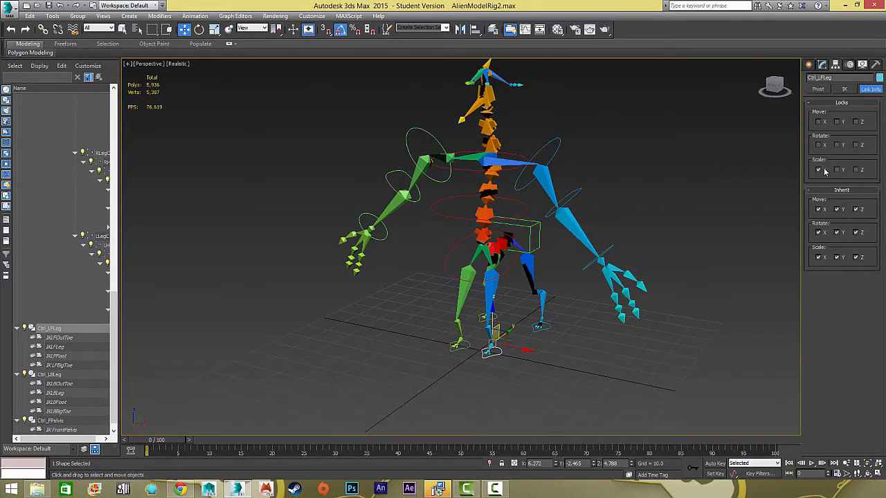
pyautogui.click(857, 170)
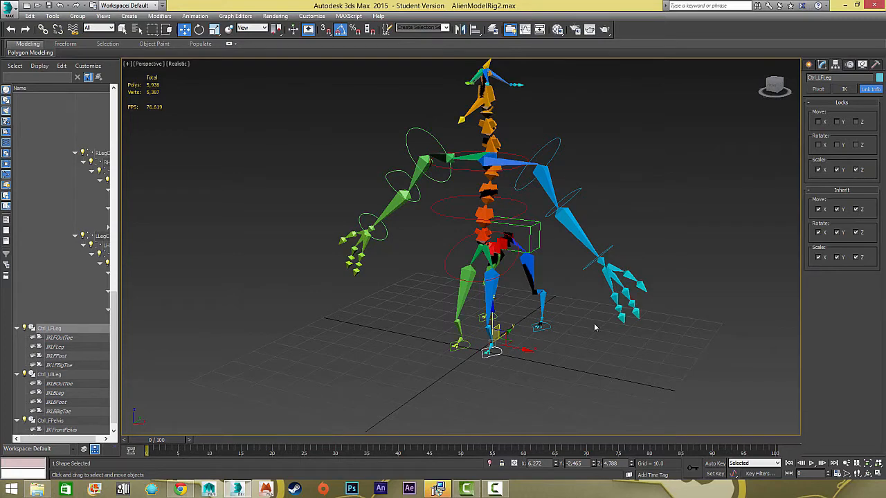
pyautogui.click(547, 326)
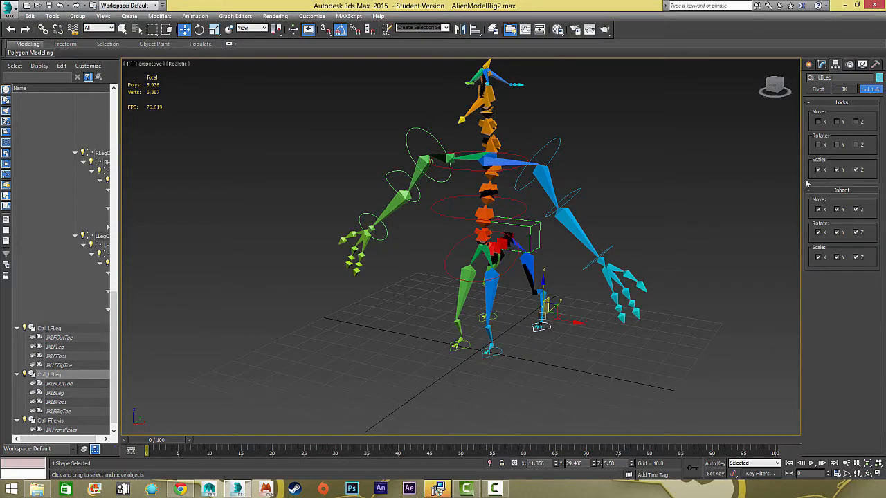
pyautogui.click(496, 324)
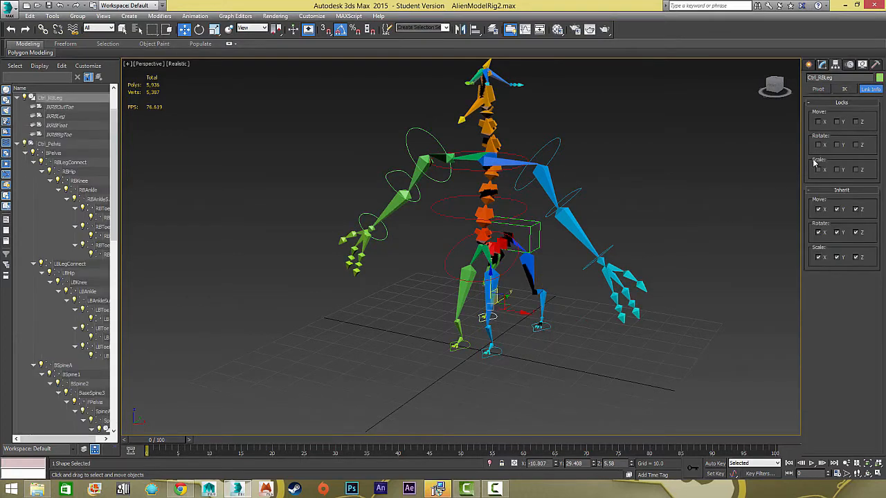
pyautogui.click(465, 346)
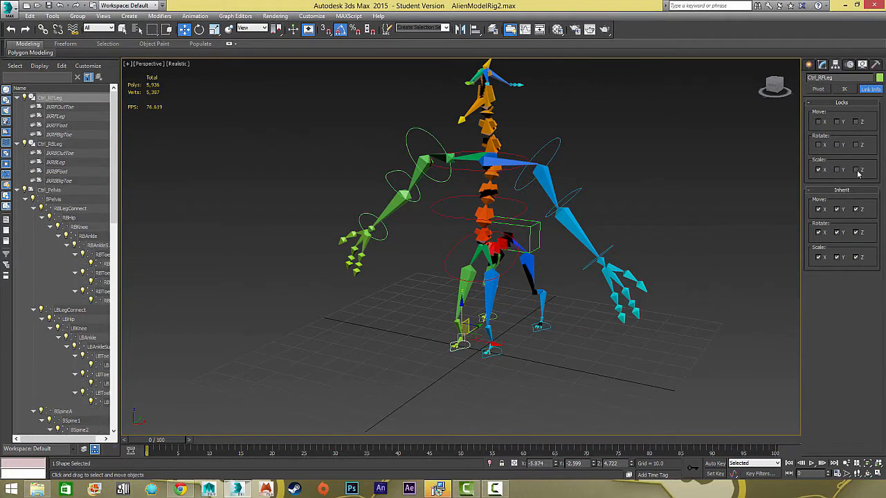
# Step: Try rotating Ctrl_LElbow to test how the left elbow control turns, cancelling the rotation
pyautogui.click(558, 147)
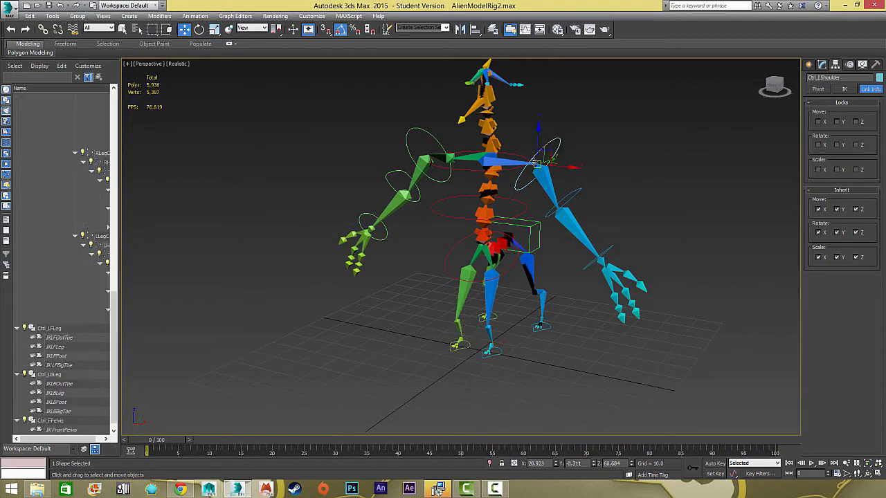
pyautogui.keyDown('alt'); pyautogui.moveTo(542, 154); pyautogui.dragTo(561, 151, button='middle'); pyautogui.keyUp('alt')
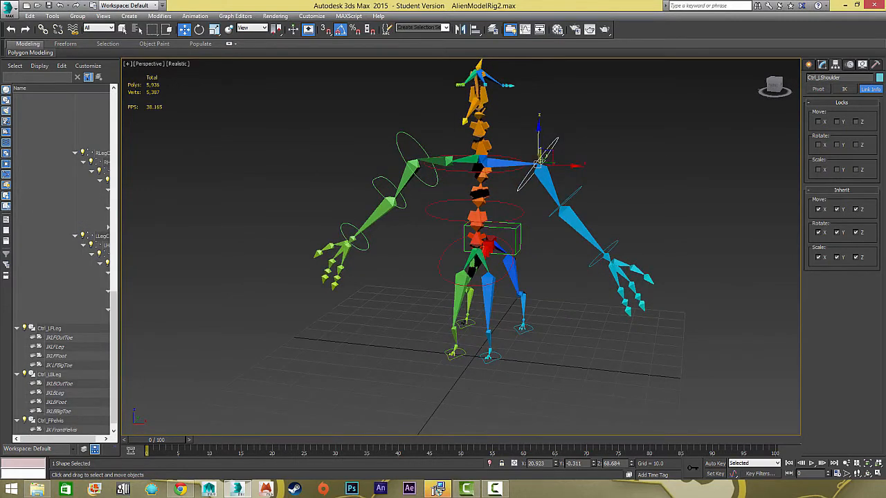
pyautogui.click(585, 190)
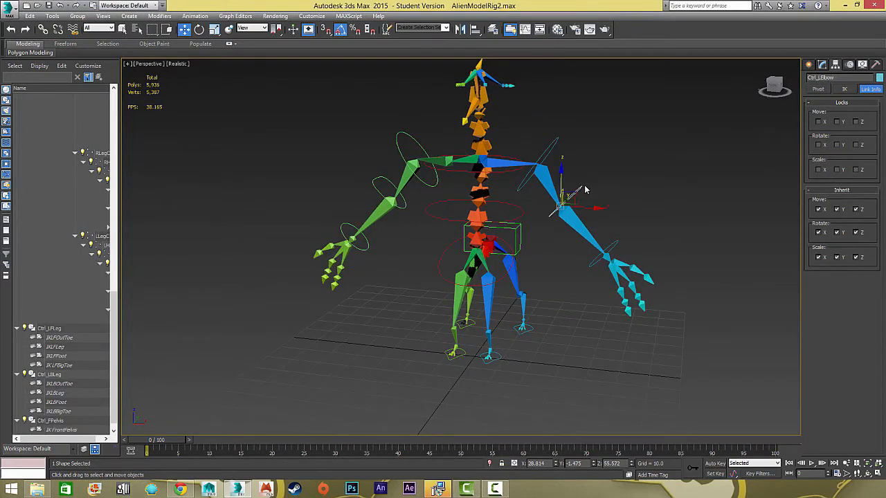
pyautogui.keyDown('alt'); pyautogui.moveTo(516, 157); pyautogui.dragTo(507, 158, button='middle'); pyautogui.keyUp('alt')
pyautogui.press('e')
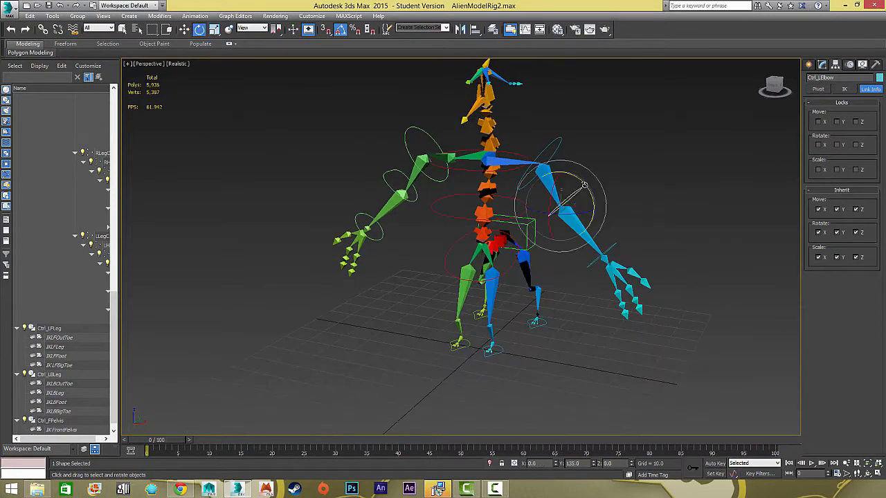
pyautogui.moveTo(580, 188)
pyautogui.mouseDown()
pyautogui.moveTo(571, 168)
pyautogui.moveTo(587, 194)
pyautogui.moveTo(565, 180)
pyautogui.mouseUp()
pyautogui.rightClick(566, 180)
pyautogui.moveTo(616, 160); pyautogui.dragTo(515, 199, button='middle')
pyautogui.scroll(5, 515, 199)
pyautogui.scroll(-8, 516, 199)
pyautogui.scroll(8, 605, 185)
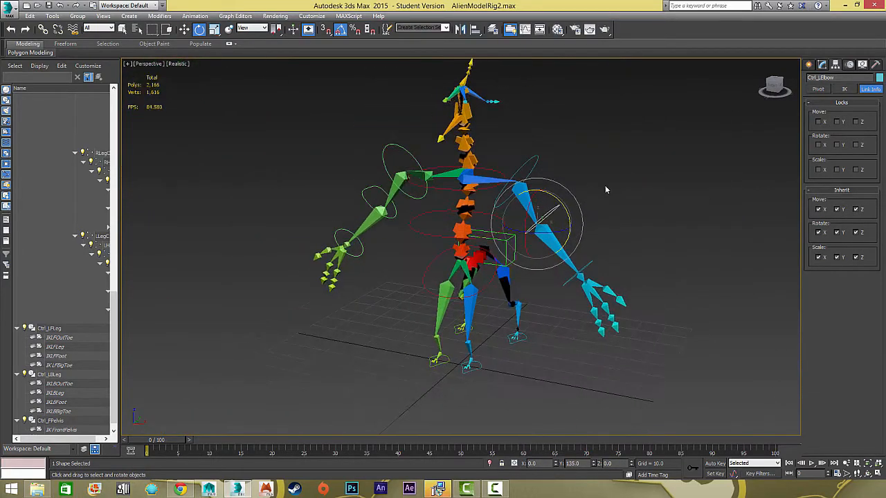
pyautogui.scroll(-8, 589, 195)
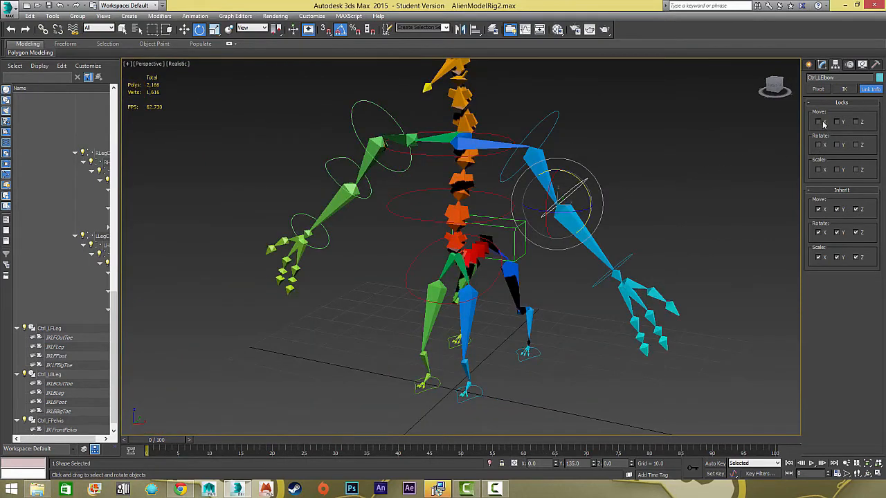
# Step: Lock movement and scaling on all axes plus X and Z rotation for Ctrl_LElbow, and clear the selection
pyautogui.click(818, 121)
pyautogui.click(838, 121)
pyautogui.click(838, 171)
pyautogui.moveTo(580, 175); pyautogui.dragTo(642, 185)
pyautogui.rightClick(642, 186)
pyautogui.click(683, 183)
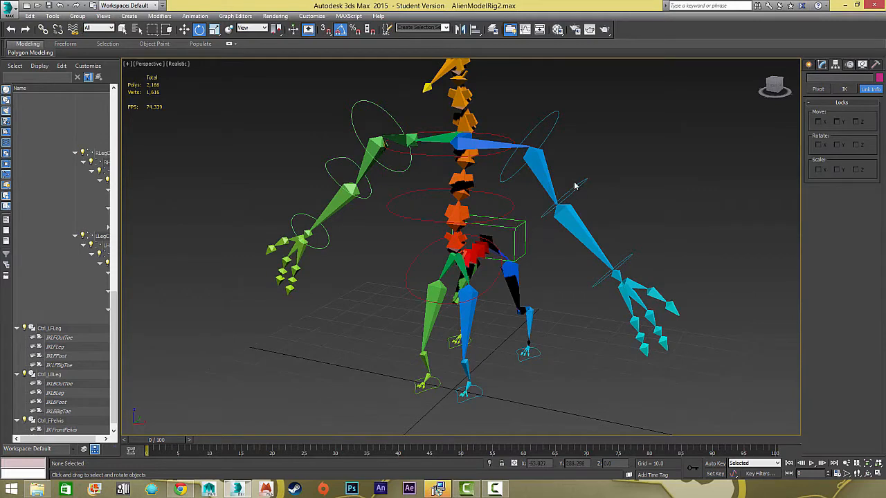
# Step: Set the reference coordinate system to Local for Ctrl_LElbow and try rotating it to test the remaining axis
pyautogui.click(578, 184)
pyautogui.click(252, 28)
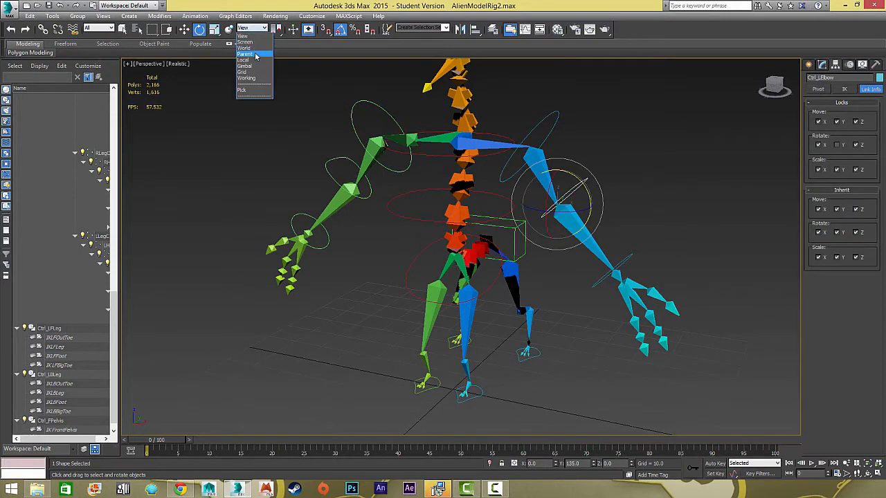
pyautogui.click(252, 63)
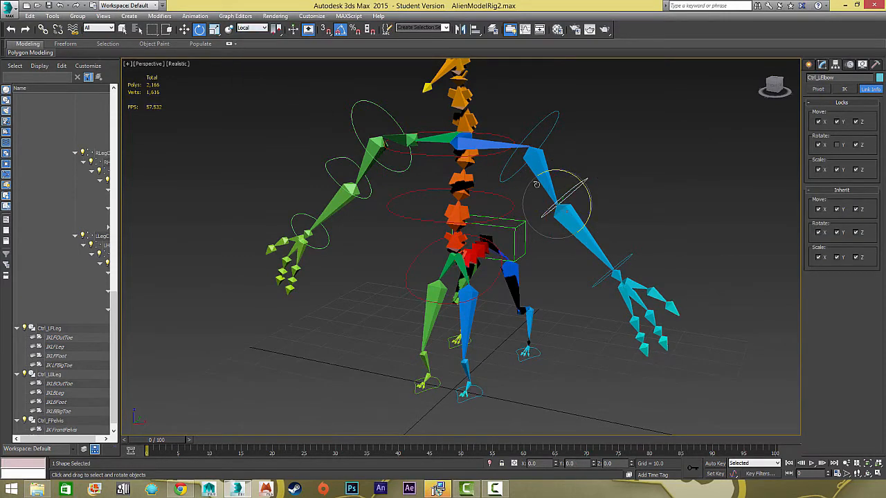
pyautogui.keyDown('alt'); pyautogui.moveTo(536, 184); pyautogui.dragTo(571, 173, button='middle'); pyautogui.keyUp('alt')
pyautogui.moveTo(569, 173); pyautogui.dragTo(532, 233)
pyautogui.rightClick(562, 205)
pyautogui.rightClick(532, 232)
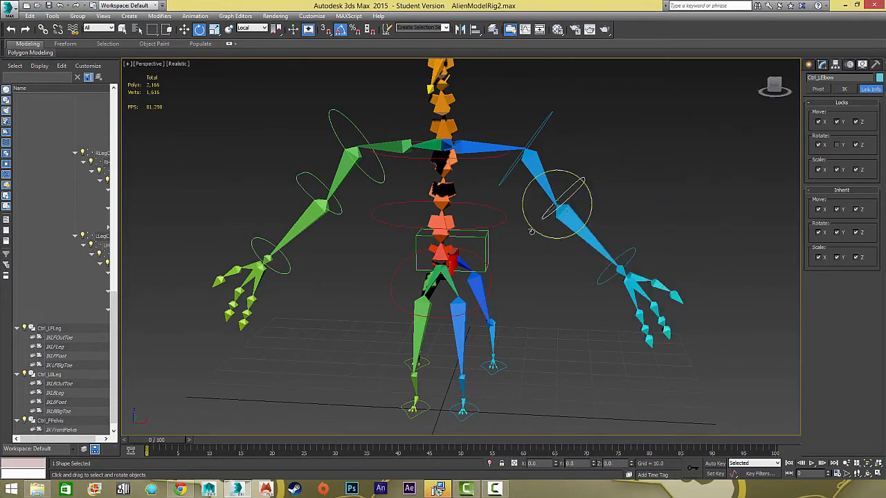
pyautogui.keyDown('alt'); pyautogui.moveTo(532, 233); pyautogui.dragTo(422, 208, button='middle'); pyautogui.keyUp('alt')
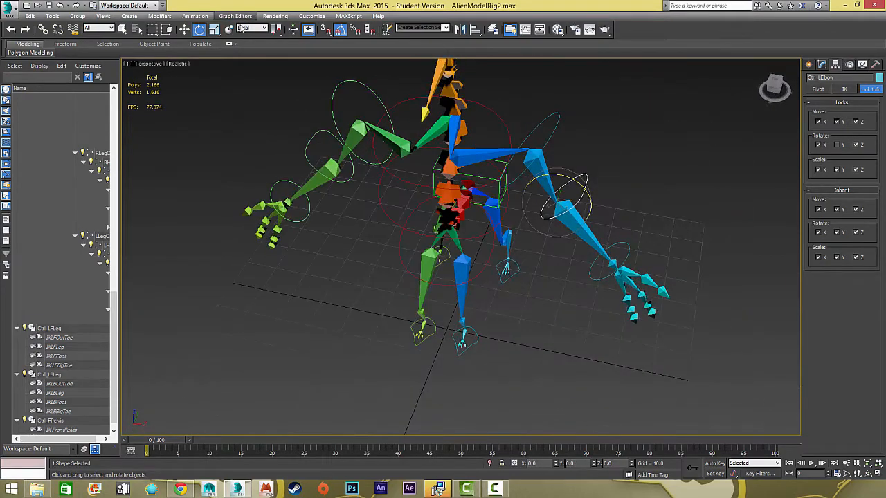
pyautogui.click(242, 28)
pyautogui.click(241, 30)
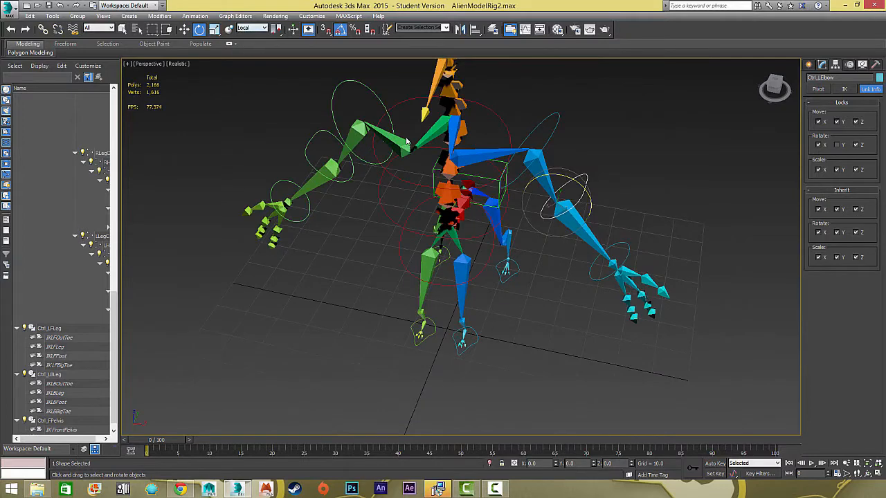
# Step: Lock movement and scaling on X, Y and Z for Ctrl_LWrist
pyautogui.click(609, 244)
pyautogui.moveTo(619, 243); pyautogui.dragTo(627, 245)
pyautogui.hotkey('ctrl', 'z')
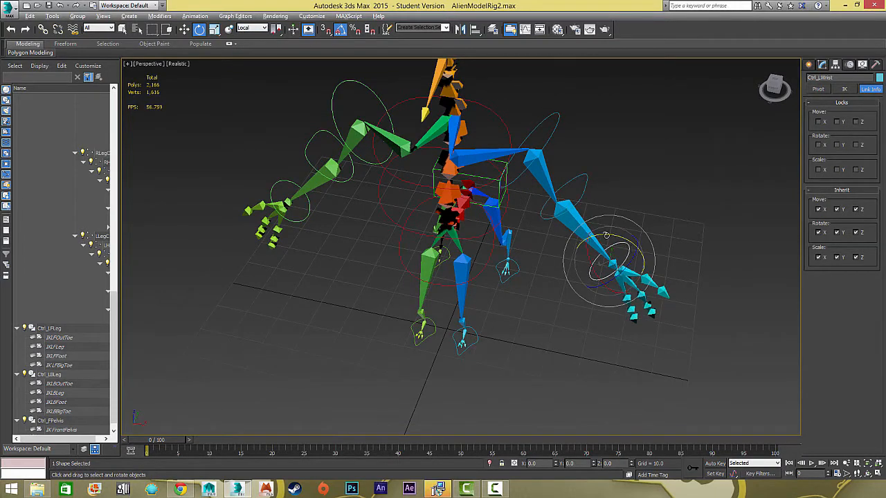
pyautogui.keyDown('alt'); pyautogui.moveTo(605, 236); pyautogui.dragTo(609, 194, button='middle'); pyautogui.keyUp('alt')
pyautogui.click(822, 123)
pyautogui.click(842, 123)
pyautogui.click(856, 122)
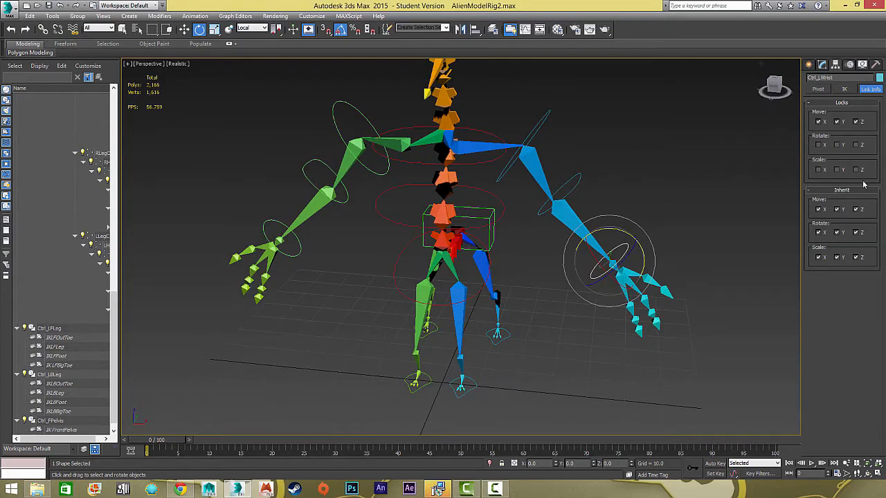
pyautogui.click(856, 169)
pyautogui.click(837, 169)
pyautogui.click(818, 170)
# Step: Lock movement and scaling on X, Y and Z for Ctrl_LShoulder together with the right shoulder and right wrist controls
pyautogui.click(549, 111)
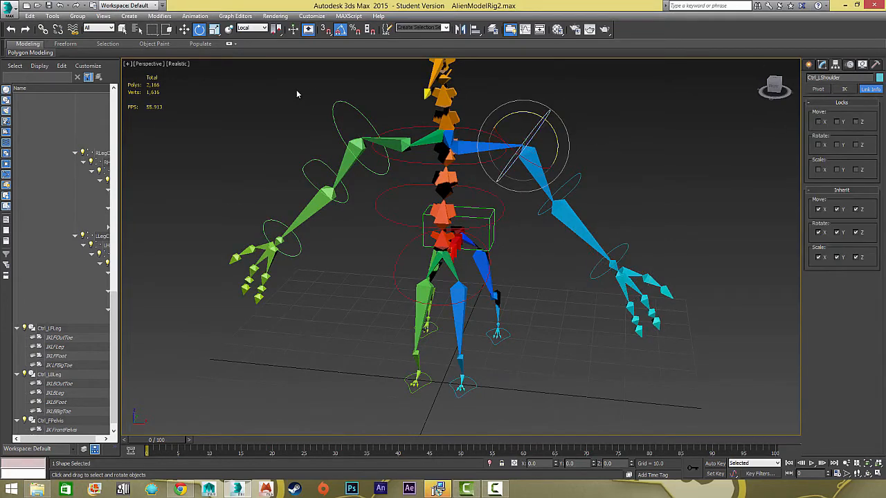
pyautogui.keyDown('ctrl'); pyautogui.moveTo(299, 90); pyautogui.dragTo(349, 105); pyautogui.keyUp('ctrl')
pyautogui.keyDown('ctrl'); pyautogui.moveTo(254, 208); pyautogui.dragTo(274, 229); pyautogui.keyUp('ctrl')
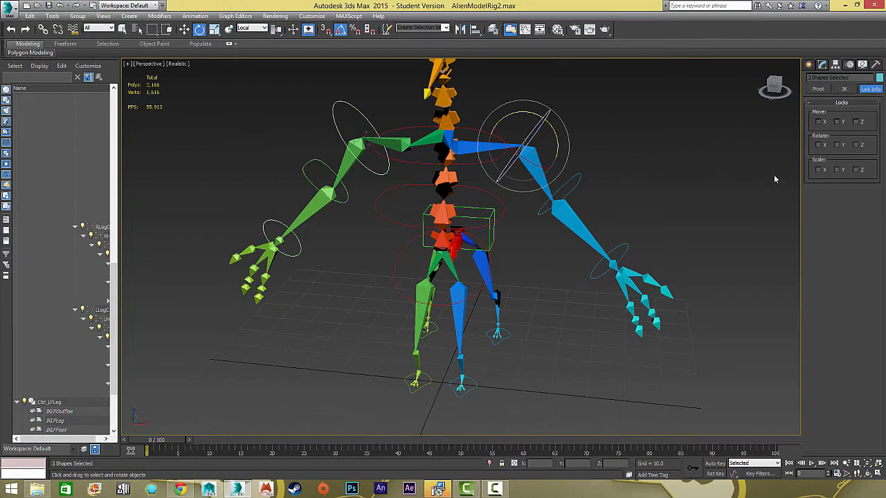
pyautogui.click(837, 121)
pyautogui.click(818, 122)
pyautogui.click(856, 122)
pyautogui.click(855, 170)
pyautogui.click(837, 170)
pyautogui.click(819, 170)
# Step: Lock movement, scaling, and X and Z rotation for the right elbow control
pyautogui.moveTo(317, 174); pyautogui.dragTo(318, 175)
pyautogui.click(819, 122)
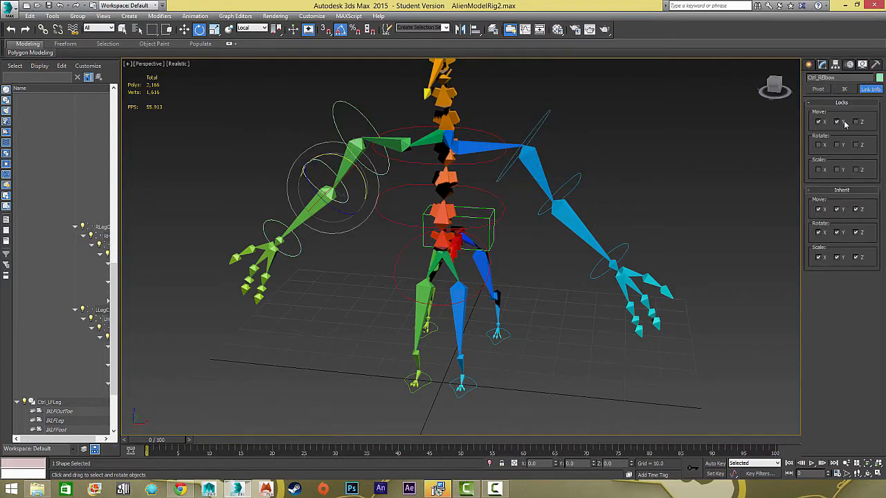
pyautogui.click(856, 122)
pyautogui.click(818, 169)
pyautogui.click(819, 145)
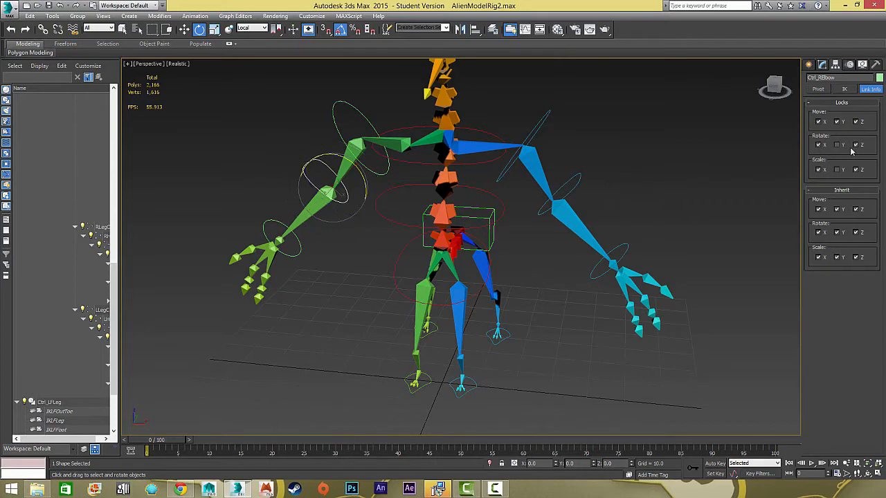
pyautogui.keyDown('alt'); pyautogui.moveTo(523, 219); pyautogui.dragTo(528, 205, button='middle'); pyautogui.keyUp('alt')
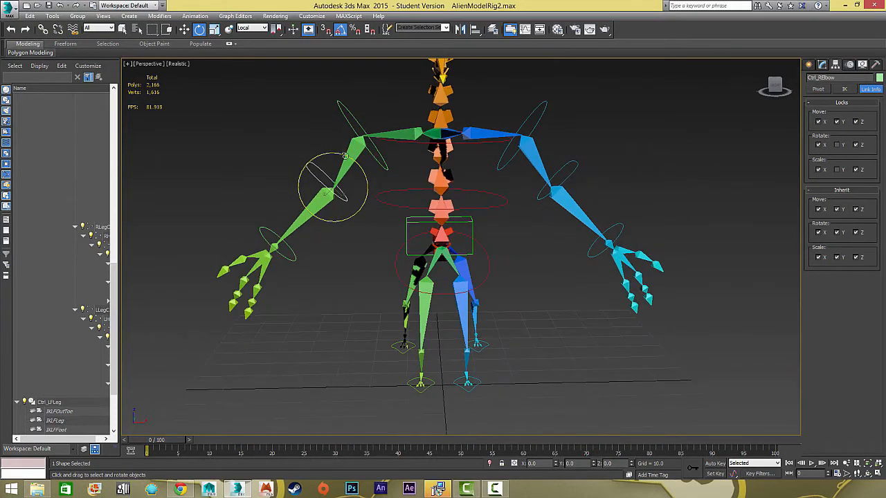
# Step: Lock movement and scaling on X, Y and Z for the two spine controls Ctrl_Spine1 and Ctrl_Spine2
pyautogui.click(492, 199)
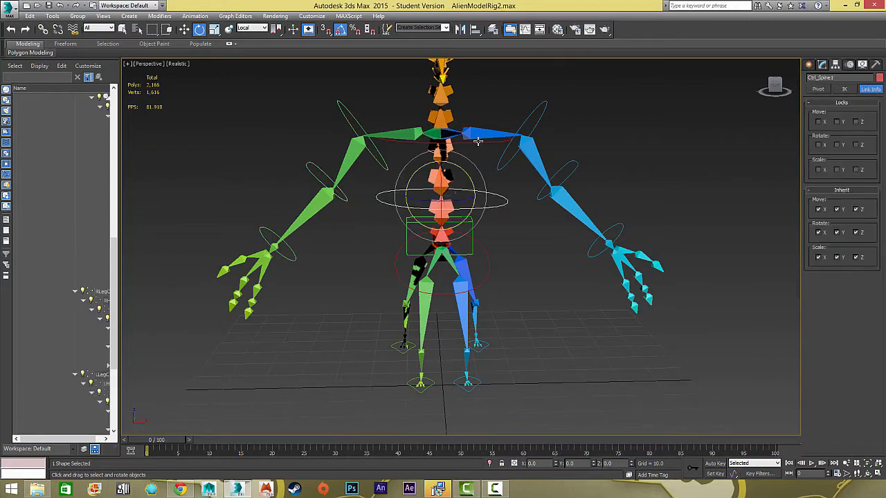
pyautogui.keyDown('ctrl'); pyautogui.click(508, 140); pyautogui.keyUp('ctrl')
pyautogui.click(837, 122)
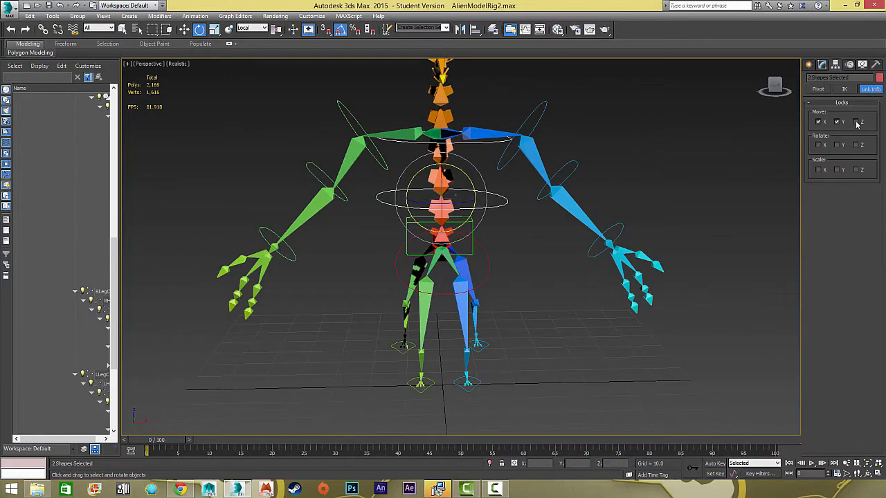
pyautogui.click(857, 170)
pyautogui.click(837, 169)
# Step: Lock scaling on X, Y and Z for Ctrl_FPelvis and Ctrl_Pelvis, and clear the selection
pyautogui.click(501, 245)
pyautogui.keyDown('alt'); pyautogui.moveTo(501, 244); pyautogui.dragTo(437, 236, button='middle'); pyautogui.keyUp('alt')
pyautogui.click(438, 236)
pyautogui.scroll(4, 443, 235)
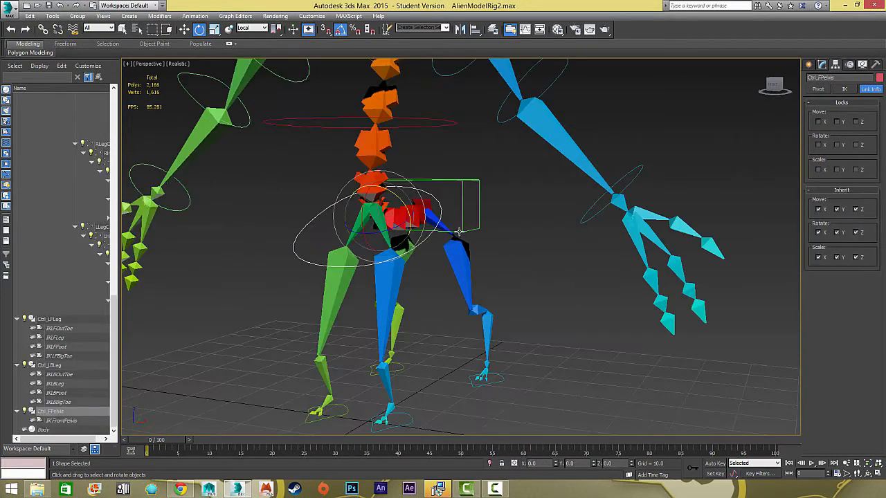
pyautogui.click(819, 169)
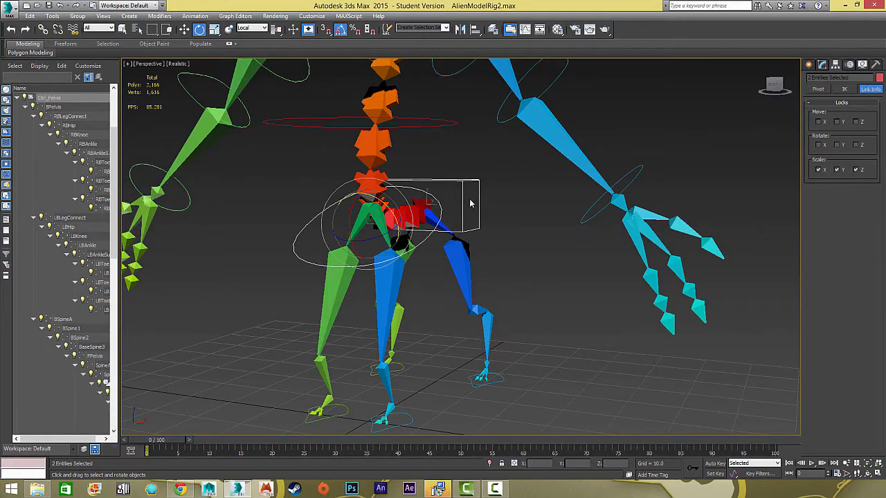
pyautogui.keyDown('alt'); pyautogui.moveTo(501, 283); pyautogui.dragTo(580, 287, button='middle'); pyautogui.keyUp('alt')
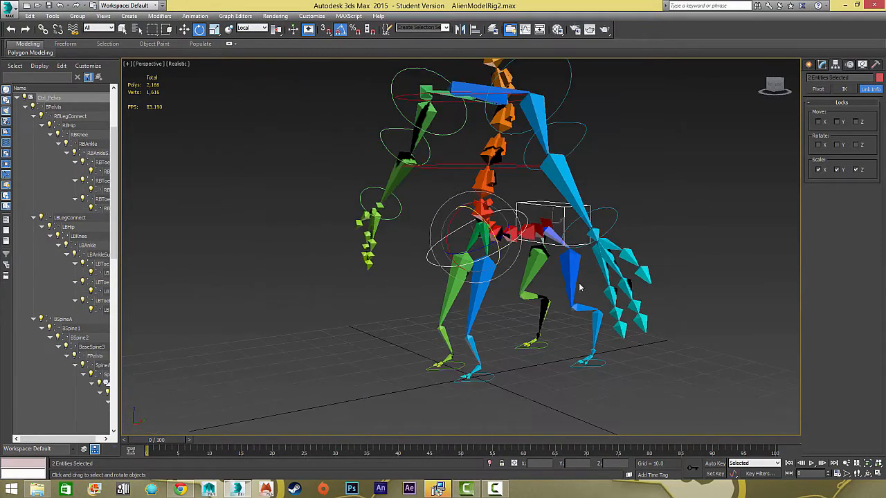
pyautogui.click(339, 290)
pyautogui.keyDown('alt'); pyautogui.moveTo(339, 290); pyautogui.dragTo(719, 304, button='middle'); pyautogui.keyUp('alt')
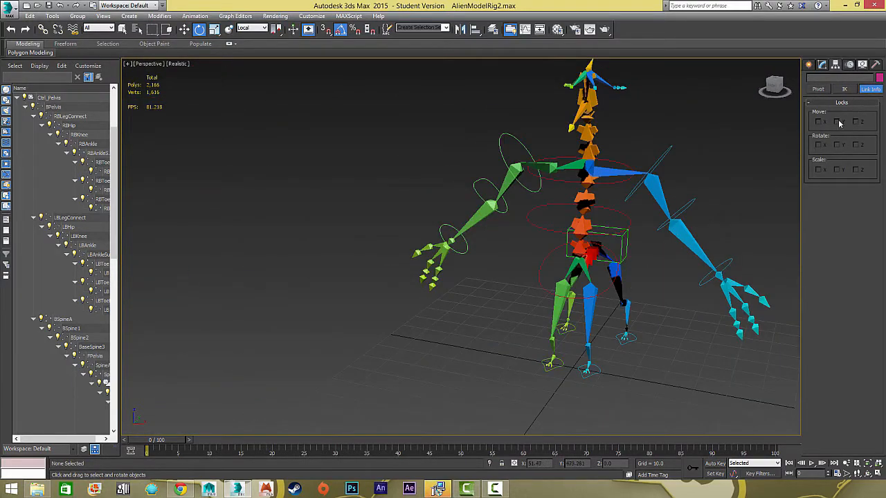
# Step: Examine the Link Info locks of Ctrl_LShoulder, Ctrl_LElbow and Ctrl_LBLeg, and clear the selection
pyautogui.click(684, 158)
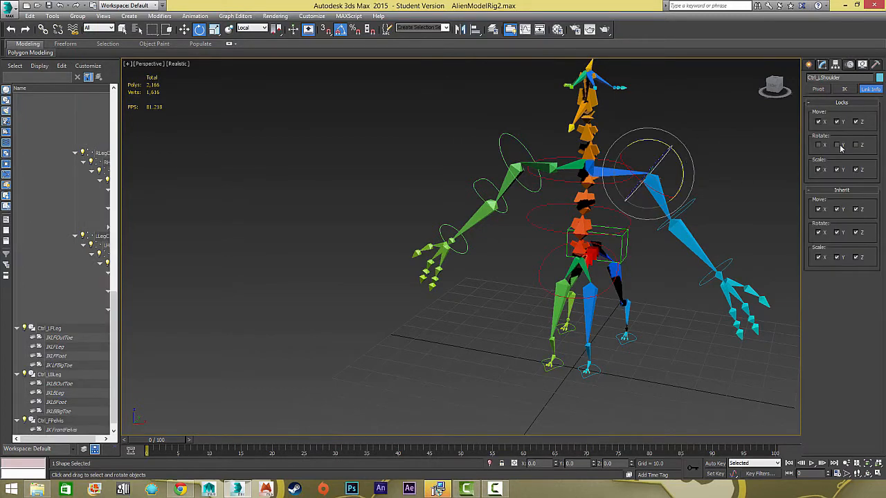
pyautogui.click(699, 205)
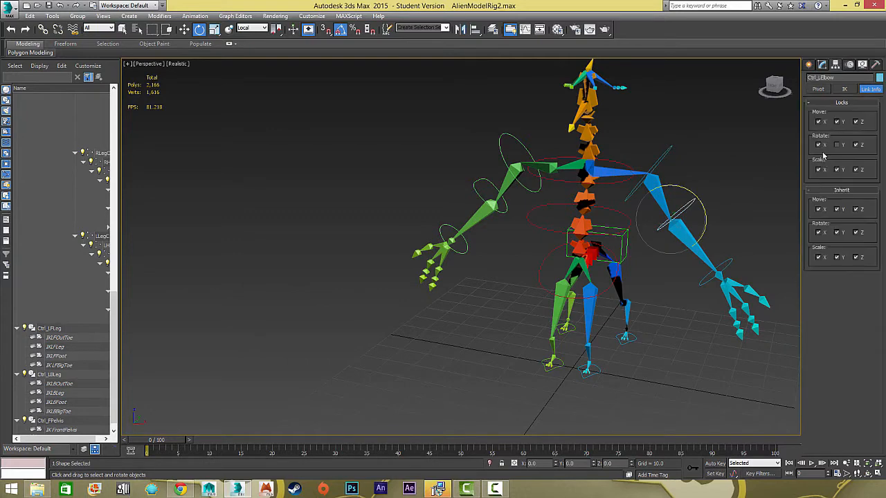
pyautogui.hotkey('ctrl', 'z')
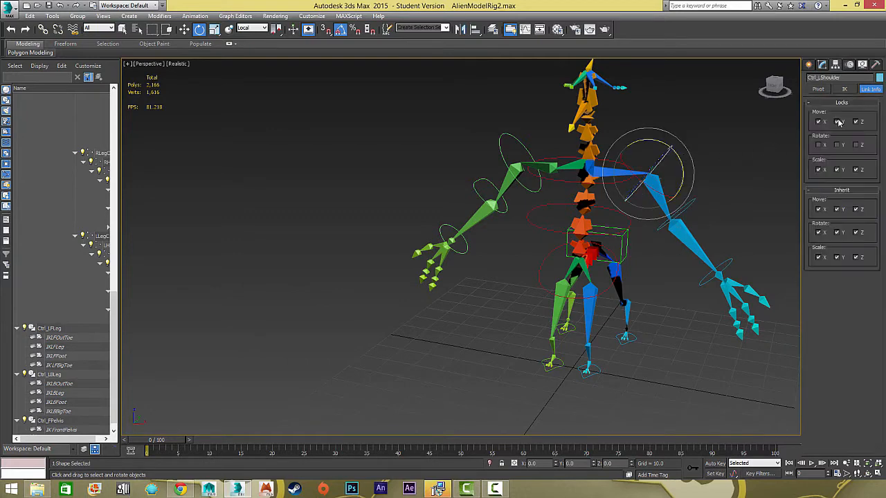
pyautogui.click(631, 338)
pyautogui.scroll(4, 633, 339)
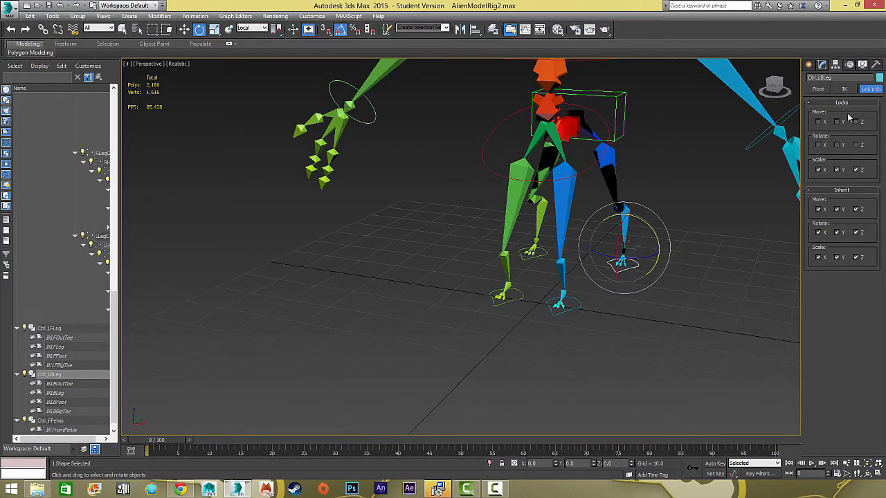
pyautogui.click(698, 177)
pyautogui.scroll(-5, 685, 200)
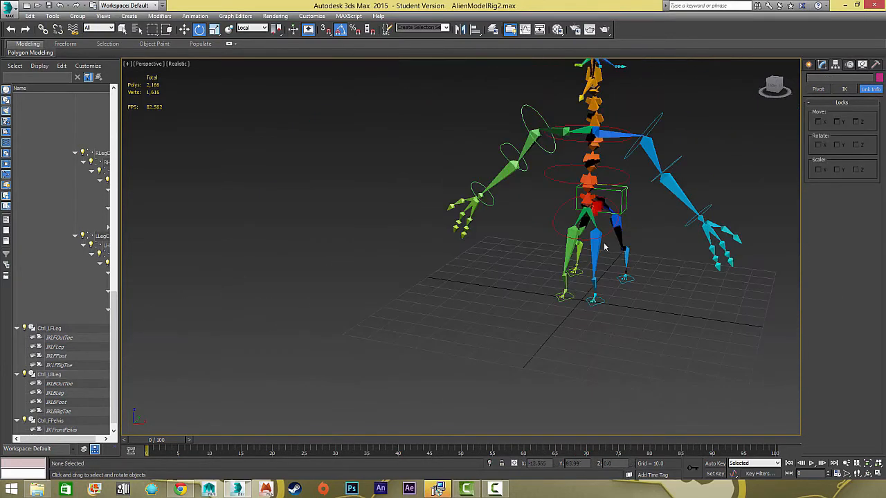
pyautogui.keyDown('alt'); pyautogui.moveTo(643, 208); pyautogui.dragTo(586, 222, button='middle'); pyautogui.keyUp('alt')
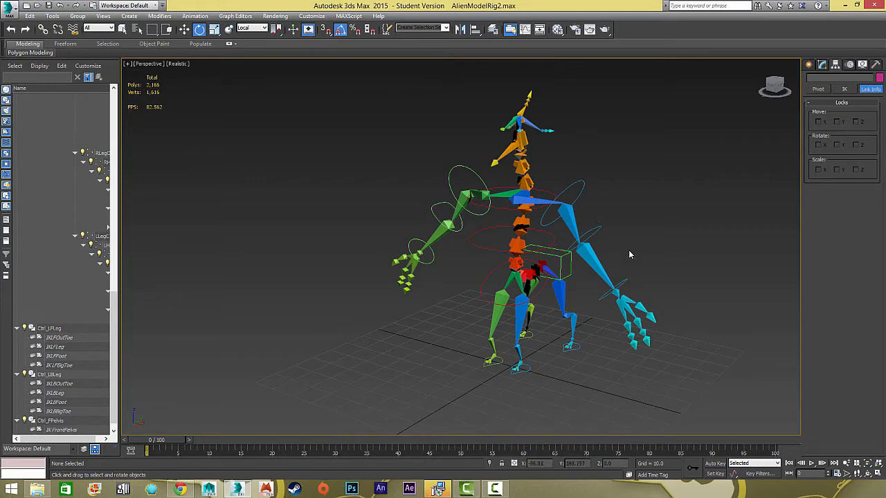
pyautogui.keyDown('alt'); pyautogui.moveTo(628, 251); pyautogui.dragTo(578, 250, button='middle'); pyautogui.keyUp('alt')
pyautogui.click(808, 64)
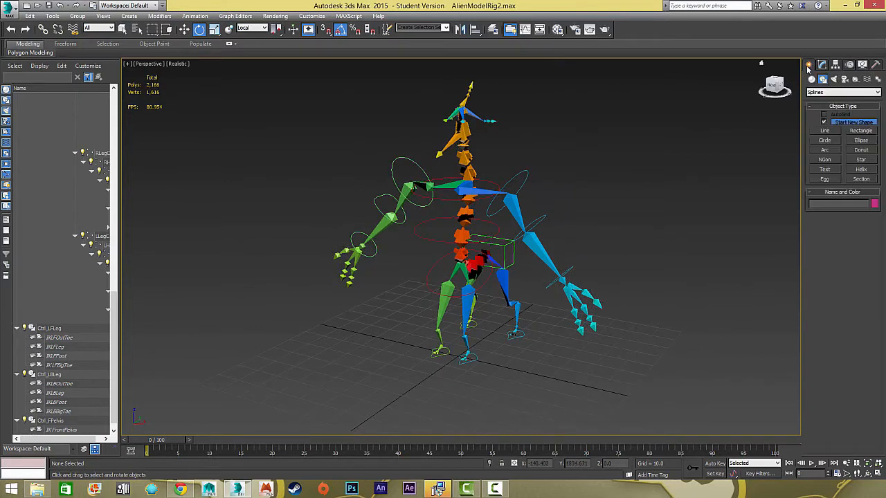
pyautogui.click(824, 140)
pyautogui.keyDown('alt'); pyautogui.moveTo(666, 168); pyautogui.dragTo(496, 305, button='middle'); pyautogui.keyUp('alt')
pyautogui.moveTo(498, 308); pyautogui.dragTo(577, 237)
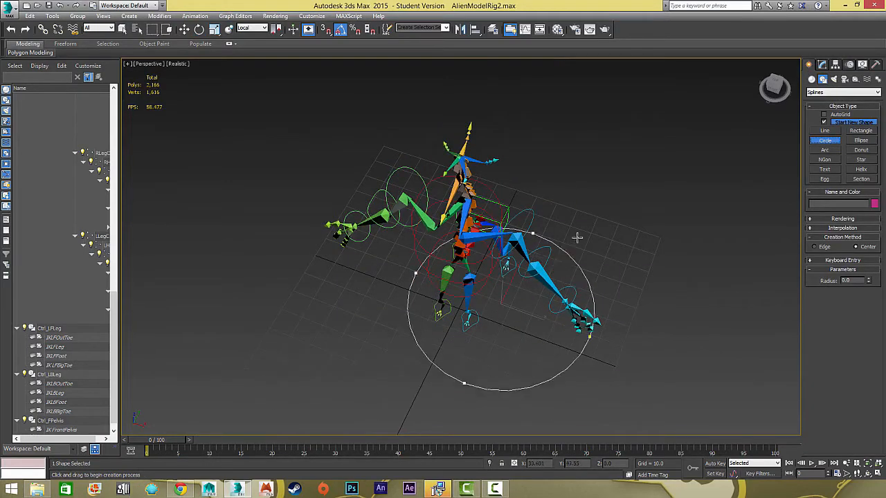
pyautogui.rightClick(577, 237)
pyautogui.keyDown('alt'); pyautogui.moveTo(577, 237); pyautogui.dragTo(494, 296, button='middle'); pyautogui.keyUp('alt')
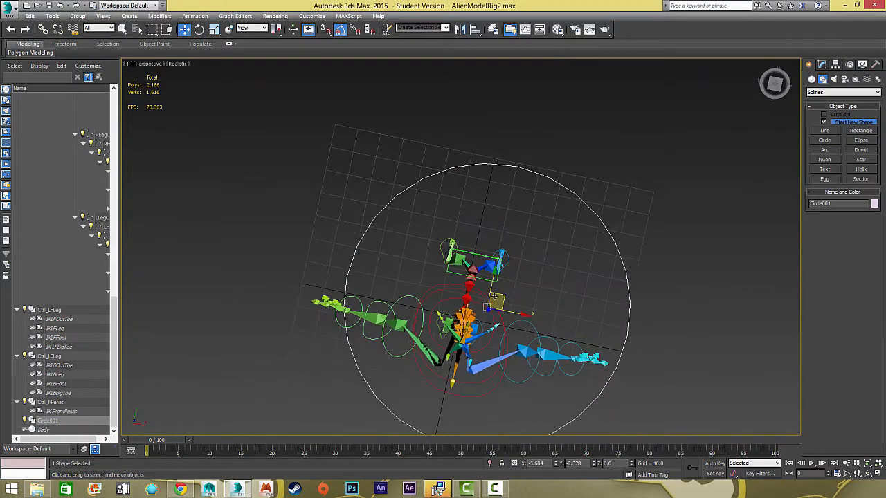
pyautogui.moveTo(494, 296); pyautogui.dragTo(479, 289)
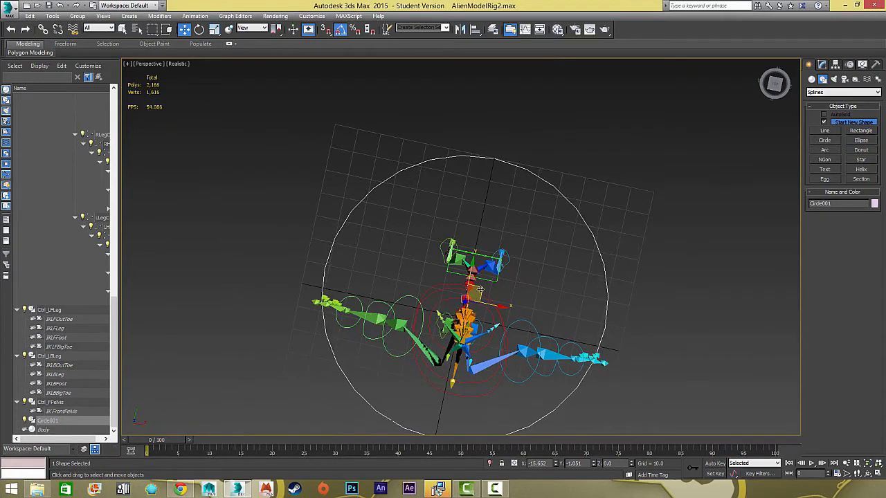
pyautogui.keyDown('alt'); pyautogui.moveTo(479, 289); pyautogui.dragTo(463, 318, button='middle'); pyautogui.keyUp('alt')
pyautogui.click(822, 64)
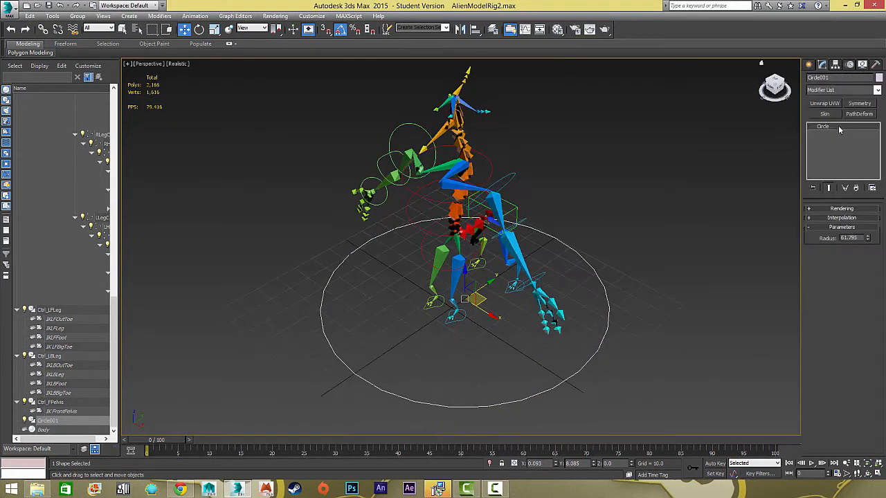
pyautogui.keyDown('alt'); pyautogui.moveTo(477, 278); pyautogui.dragTo(574, 261, button='middle'); pyautogui.keyUp('alt')
pyautogui.press('Delete')
# Step: Draw a six-point star spline on the ground around the rig, about 88.2 by 43.1 in radius, and center it under the alien
pyautogui.click(809, 63)
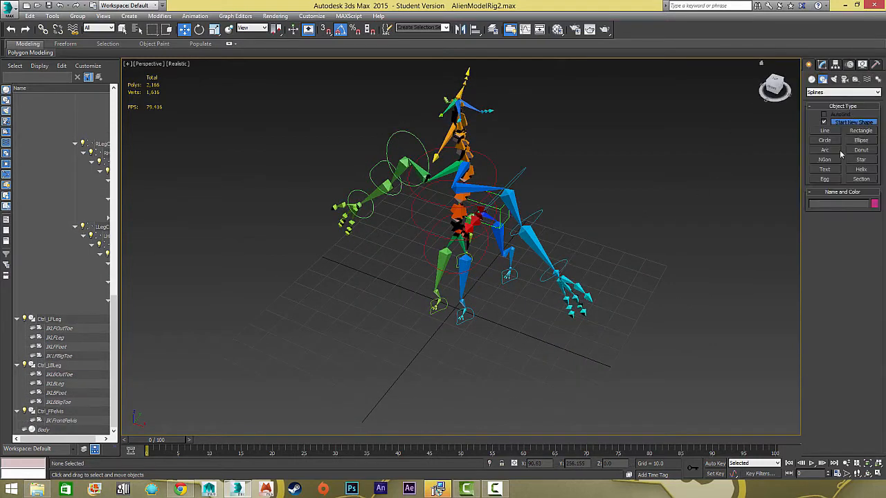
pyautogui.click(861, 160)
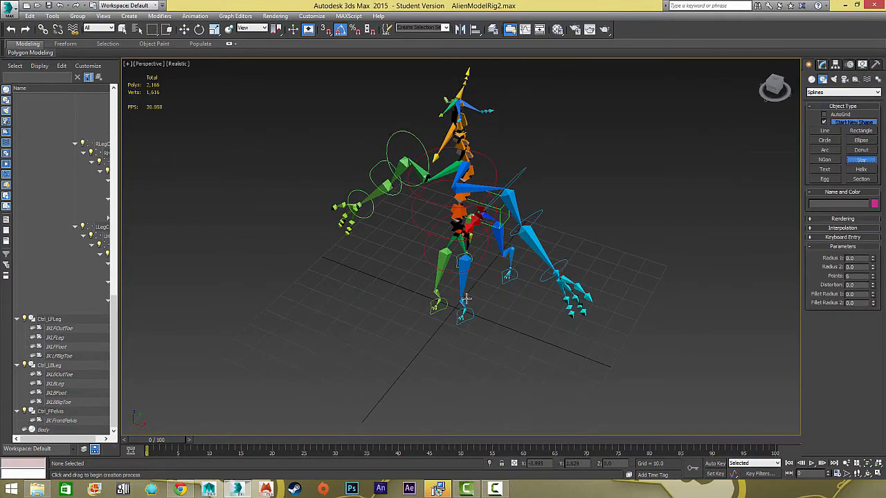
pyautogui.moveTo(477, 279); pyautogui.dragTo(527, 181)
pyautogui.keyDown('alt'); pyautogui.moveTo(512, 209); pyautogui.dragTo(516, 294, button='middle'); pyautogui.keyUp('alt')
pyautogui.click(508, 240)
pyautogui.press('w')
pyautogui.moveTo(513, 284); pyautogui.dragTo(516, 285)
pyautogui.keyDown('alt'); pyautogui.moveTo(512, 285); pyautogui.dragTo(485, 294, button='middle'); pyautogui.keyUp('alt')
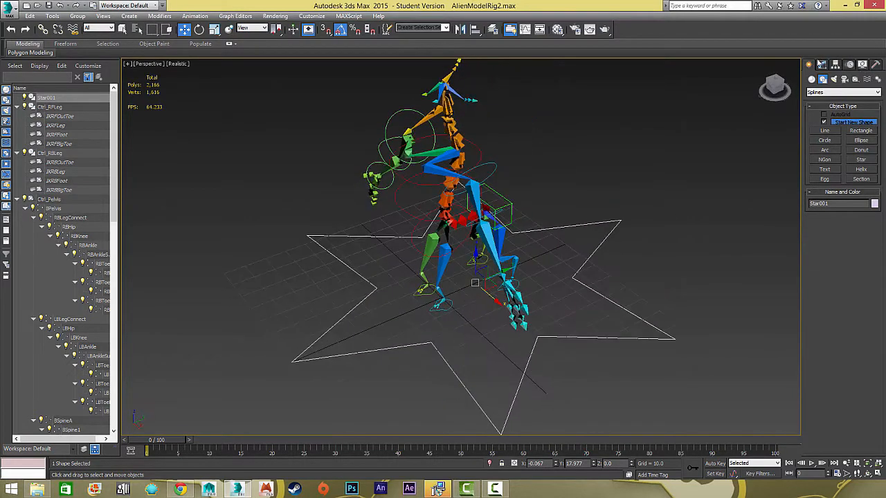
# Step: Set the object color of the ground star spline to pale yellow-green
pyautogui.click(821, 63)
pyautogui.click(877, 77)
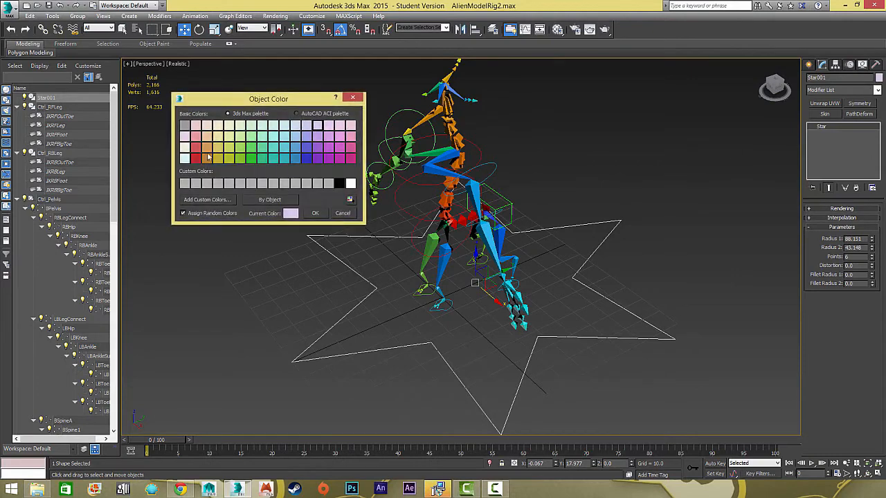
pyautogui.click(241, 127)
pyautogui.click(316, 215)
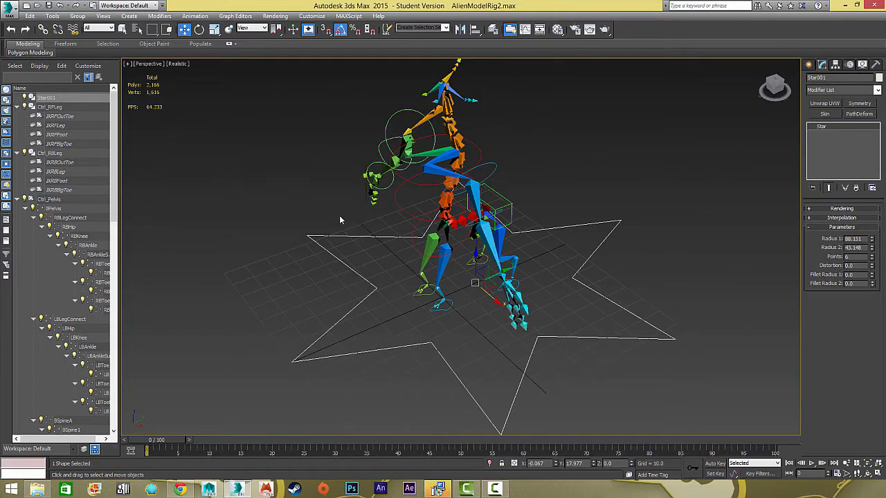
# Step: Scale the ground star spline down uniformly to about 68 percent and convert it to an editable spline
pyautogui.moveTo(307, 229); pyautogui.dragTo(321, 253)
pyautogui.keyDown('alt'); pyautogui.moveTo(320, 253); pyautogui.dragTo(412, 305, button='middle'); pyautogui.keyUp('alt')
pyautogui.press('r')
pyautogui.moveTo(412, 304); pyautogui.dragTo(424, 308)
pyautogui.rightClick(843, 146)
pyautogui.click(834, 204)
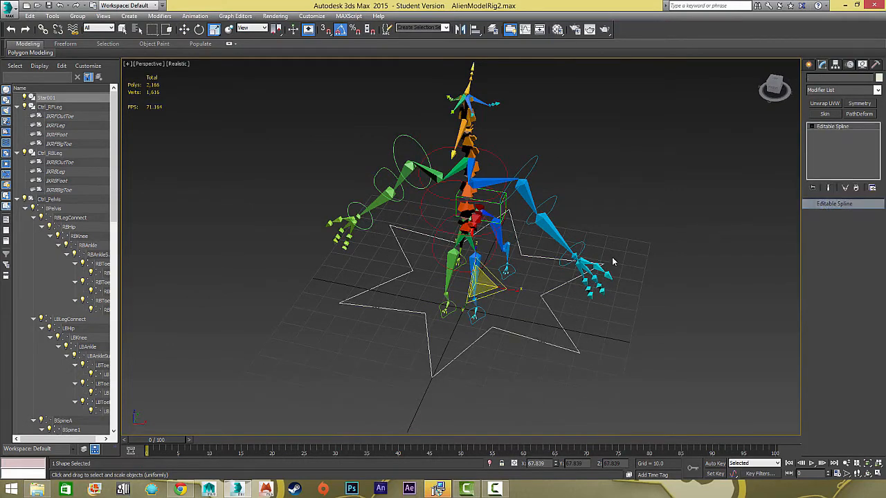
# Step: Move the star spline's two front side points back by about 48.7 units along Y
pyautogui.press('1')
pyautogui.click(339, 303)
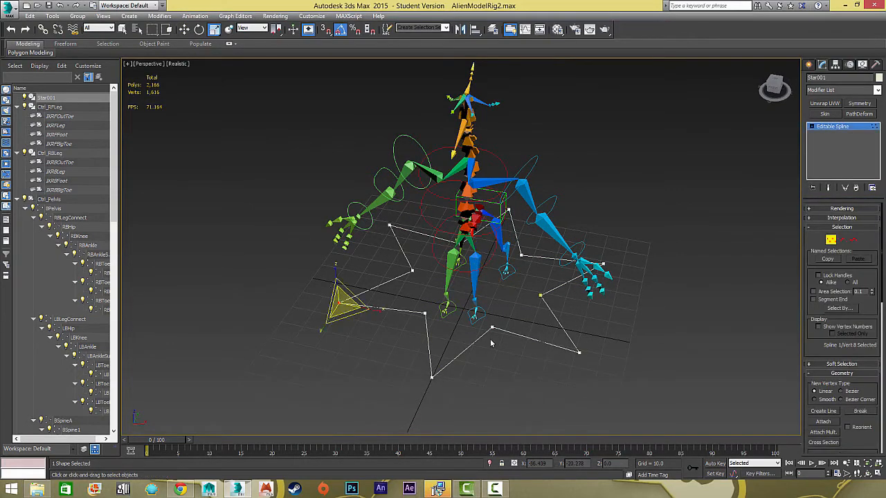
pyautogui.keyDown('ctrl'); pyautogui.click(578, 352); pyautogui.keyUp('ctrl')
pyautogui.press('w')
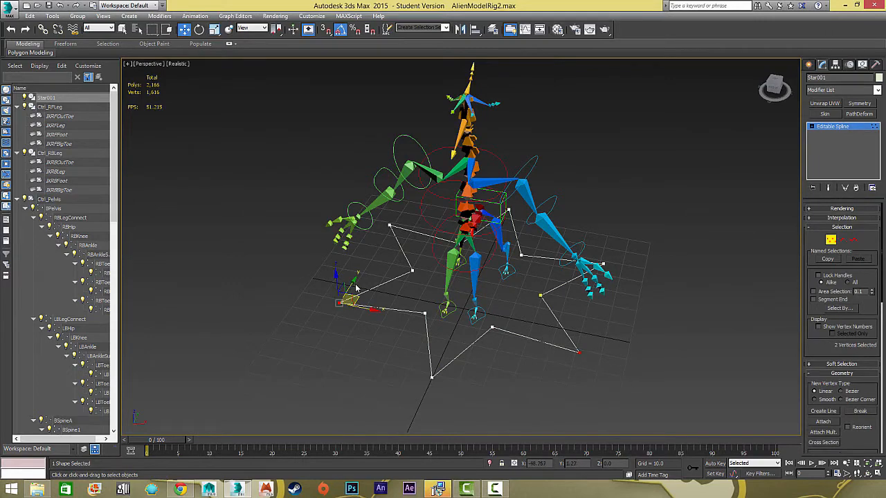
pyautogui.moveTo(352, 287); pyautogui.dragTo(342, 304)
pyautogui.keyDown('alt'); pyautogui.moveTo(405, 354); pyautogui.dragTo(373, 288, button='middle'); pyautogui.keyUp('alt')
pyautogui.hotkey('ctrl', 'z')
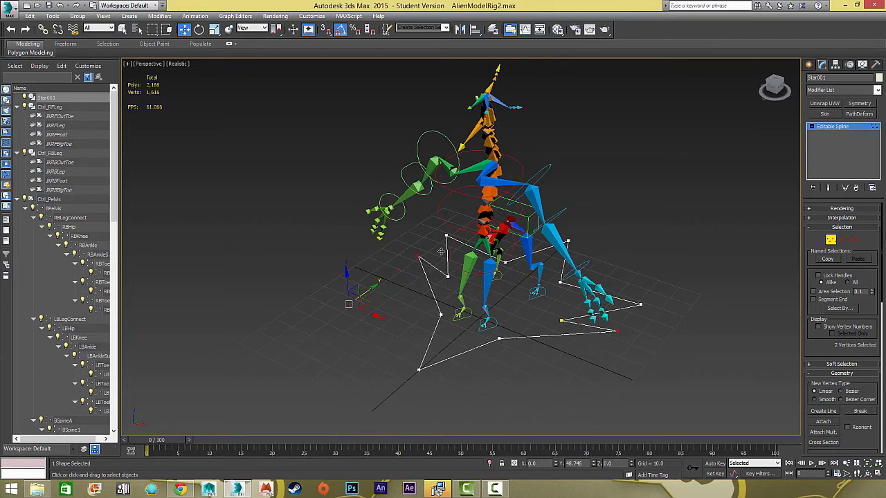
# Step: Move the star spline's two rear side points back by about 15.8 units along Y
pyautogui.click(447, 236)
pyautogui.keyDown('ctrl'); pyautogui.click(639, 303); pyautogui.keyUp('ctrl')
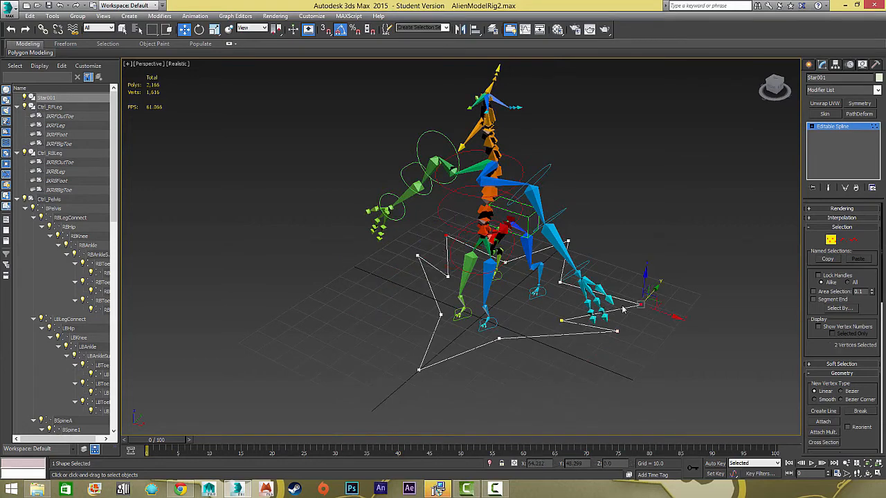
pyautogui.keyDown('alt'); pyautogui.moveTo(651, 311); pyautogui.dragTo(619, 340, button='middle'); pyautogui.keyUp('alt')
pyautogui.moveTo(635, 343); pyautogui.dragTo(654, 334)
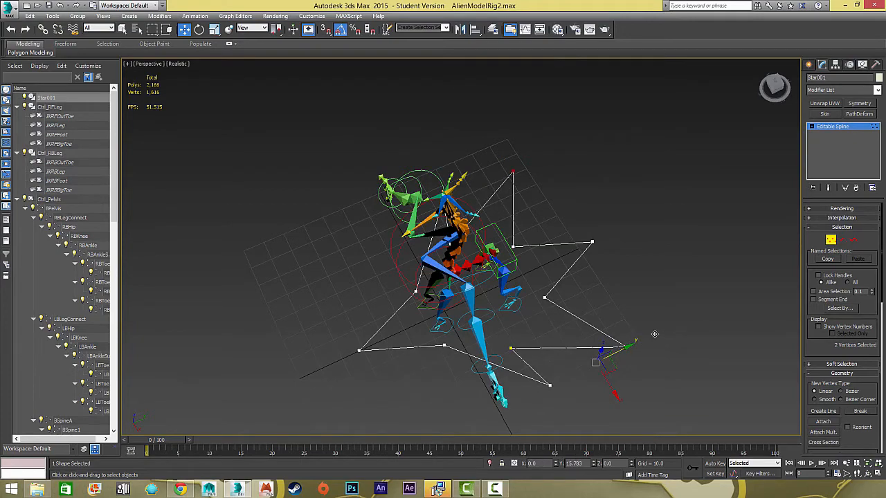
pyautogui.keyDown('alt'); pyautogui.moveTo(655, 334); pyautogui.dragTo(661, 266, button='middle'); pyautogui.keyUp('alt')
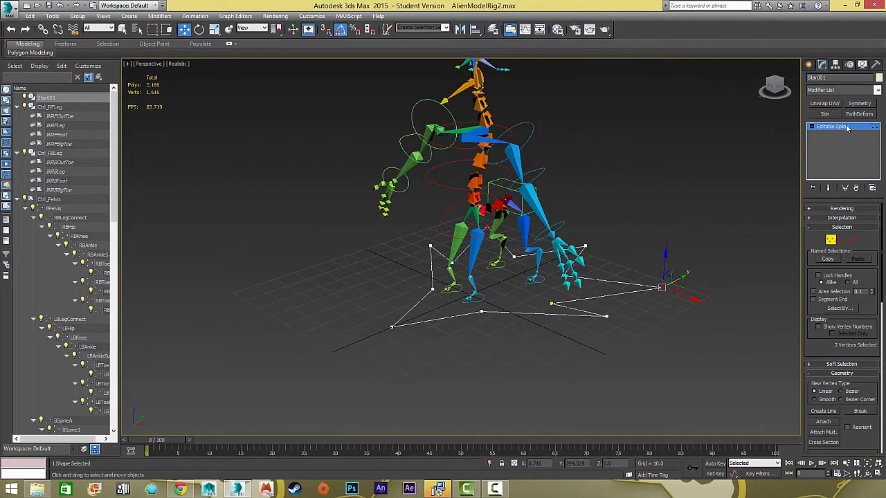
# Step: Leave vertex editing and rename the star spline as Ctrl_MoveAll
pyautogui.click(846, 130)
pyautogui.write('Ctrl')
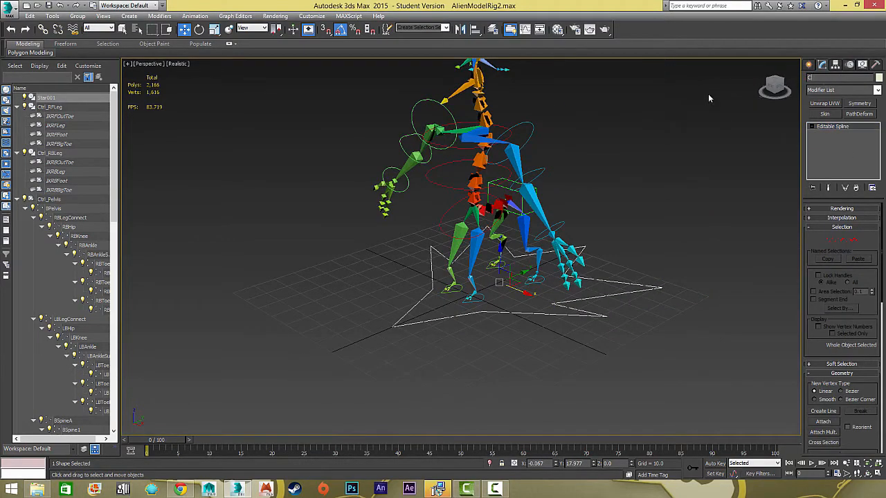
pyautogui.press('BackSpace')
pyautogui.press('BackSpace')
pyautogui.write('trl_MoveA')
pyautogui.keyDown('alt'); pyautogui.moveTo(389, 231); pyautogui.dragTo(350, 269, button='middle'); pyautogui.keyUp('alt')
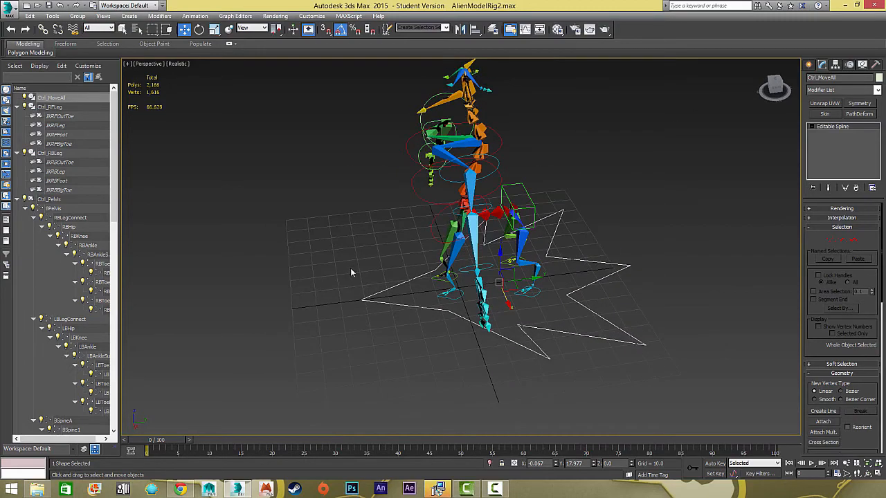
# Step: Move the control objects from Ctrl_LElbow to Ctrl_Spine2 into the Controls layer, and check the layer by switching its visibility off and on
pyautogui.click(493, 29)
pyautogui.click(103, 117)
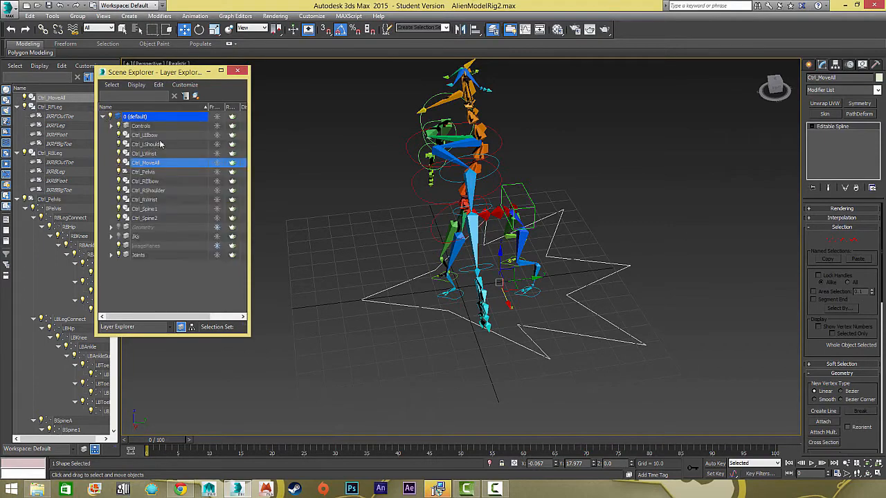
pyautogui.click(163, 136)
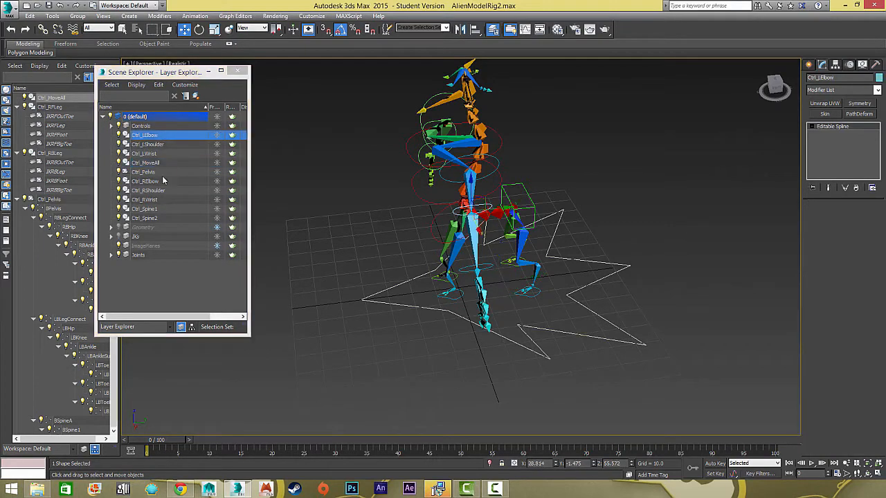
pyautogui.keyDown('shift'); pyautogui.click(157, 219); pyautogui.keyUp('shift')
pyautogui.moveTo(159, 144); pyautogui.dragTo(155, 127)
pyautogui.click(119, 127)
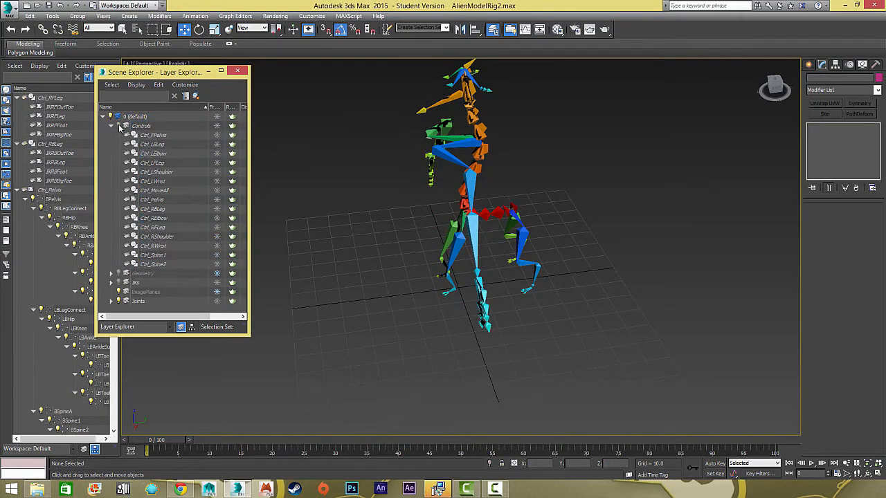
pyautogui.click(119, 127)
pyautogui.click(119, 127)
# Step: Select Ctrl_MoveAll and hide the Joints layer, leaving only the control splines visible
pyautogui.click(459, 213)
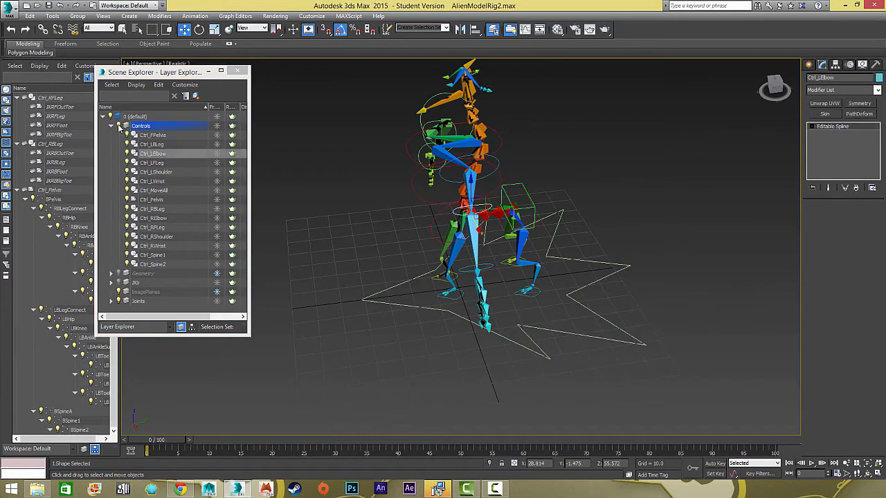
pyautogui.moveTo(330, 233); pyautogui.dragTo(415, 317)
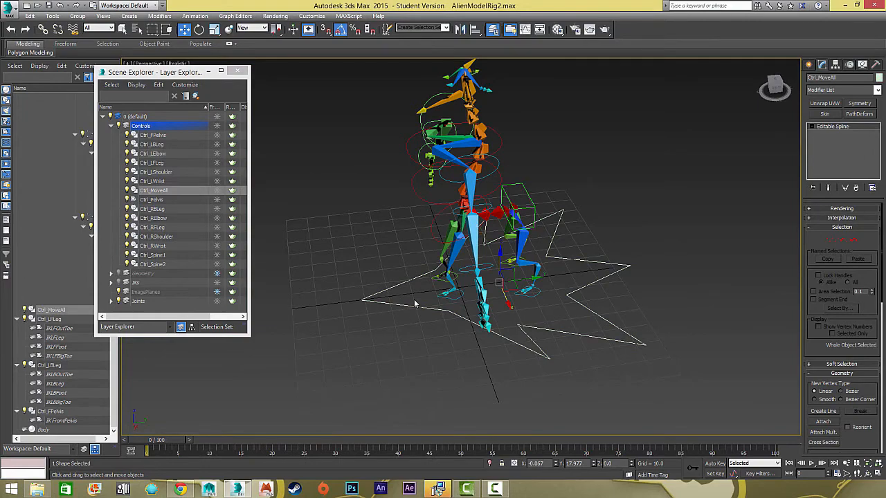
pyautogui.moveTo(434, 298)
pyautogui.keyDown('alt'); pyautogui.mouseDown(button='middle')
pyautogui.moveTo(480, 291)
pyautogui.moveTo(426, 293)
pyautogui.mouseUp(button='middle'); pyautogui.keyUp('alt')
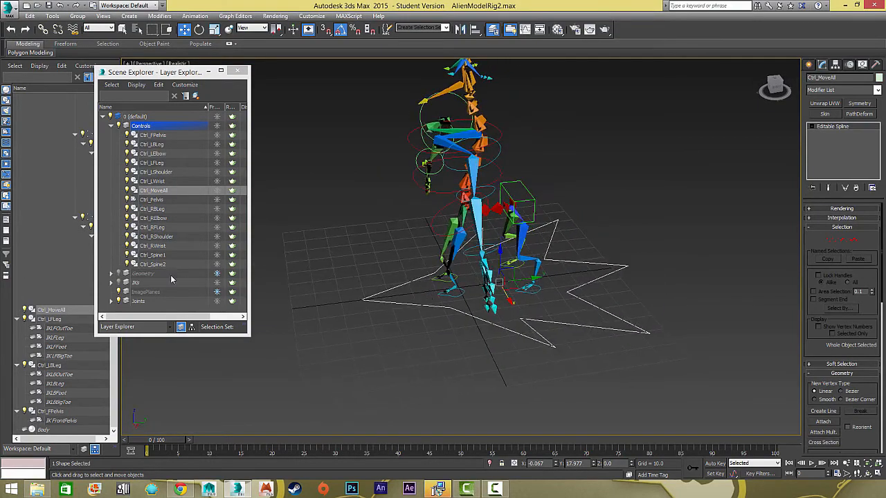
pyautogui.click(119, 274)
pyautogui.click(119, 274)
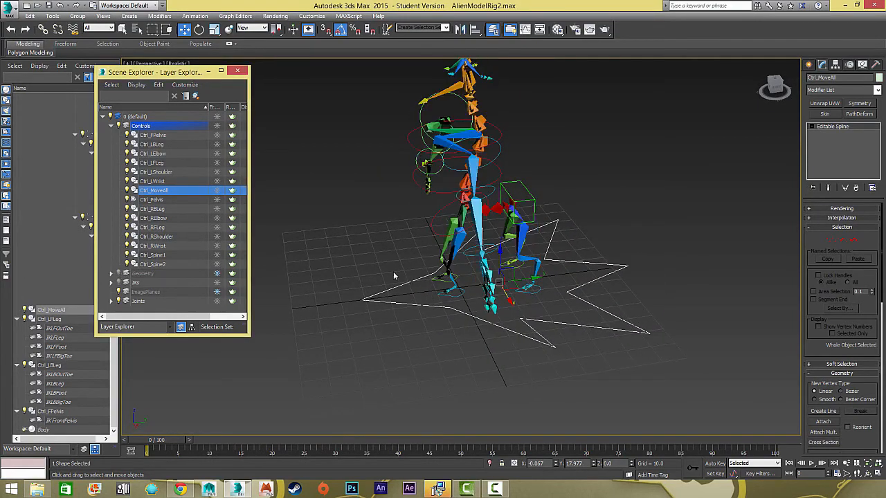
pyautogui.click(119, 301)
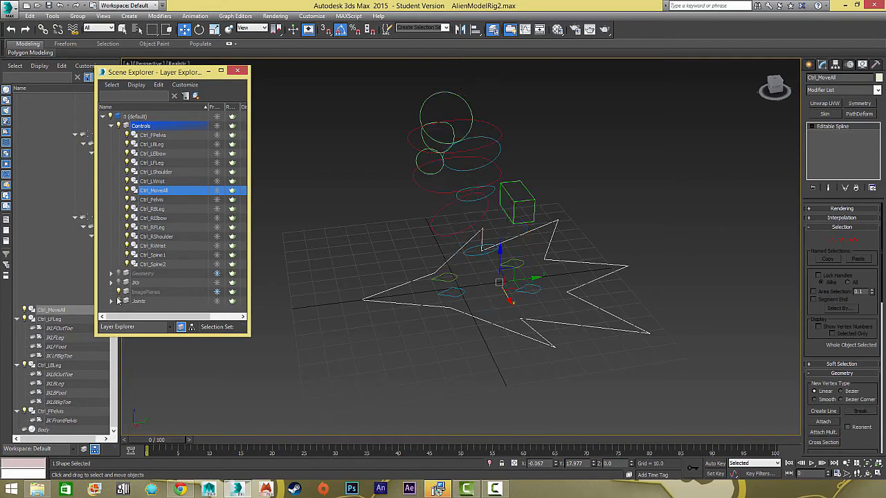
# Step: Link all controls except the ground star to Ctrl_MoveAll as their parent, and select Ctrl_MoveAll
pyautogui.keyDown('alt'); pyautogui.moveTo(369, 87); pyautogui.dragTo(366, 117, button='middle'); pyautogui.keyUp('alt')
pyautogui.hotkey('ctrl', 'a')
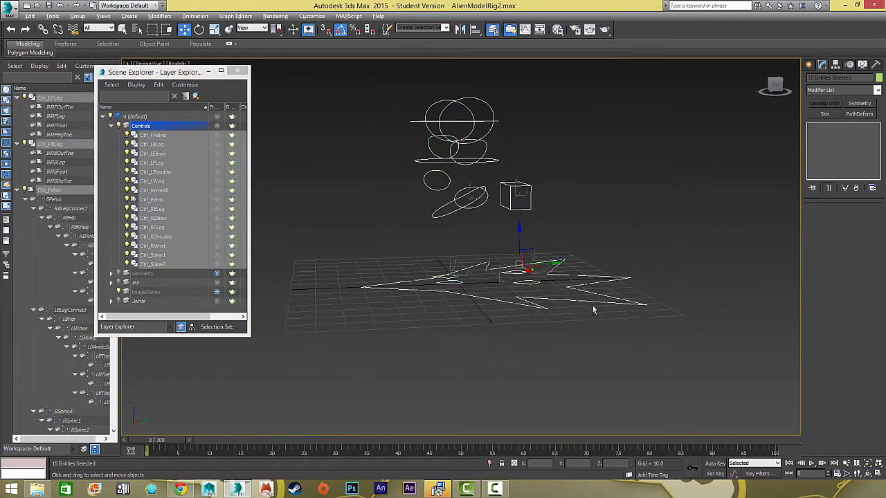
pyautogui.keyDown('alt'); pyautogui.click(571, 304); pyautogui.keyUp('alt')
pyautogui.keyDown('alt'); pyautogui.moveTo(571, 307); pyautogui.dragTo(580, 322, button='middle'); pyautogui.keyUp('alt')
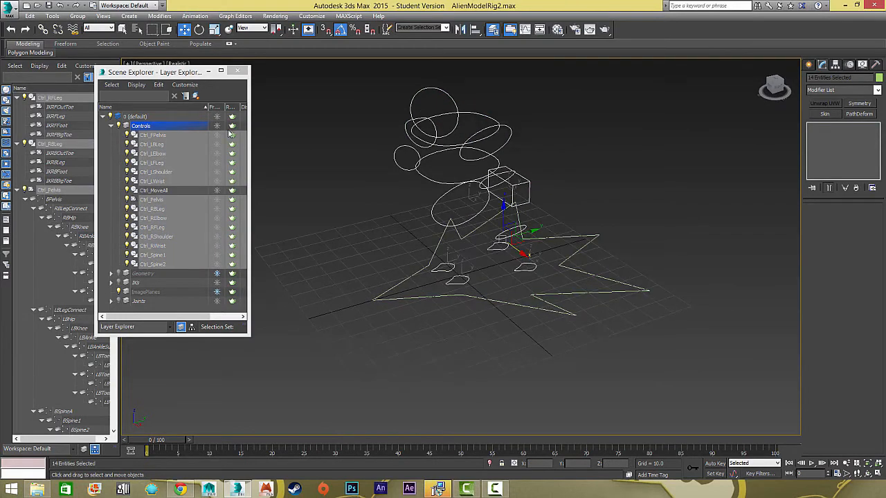
pyautogui.click(43, 29)
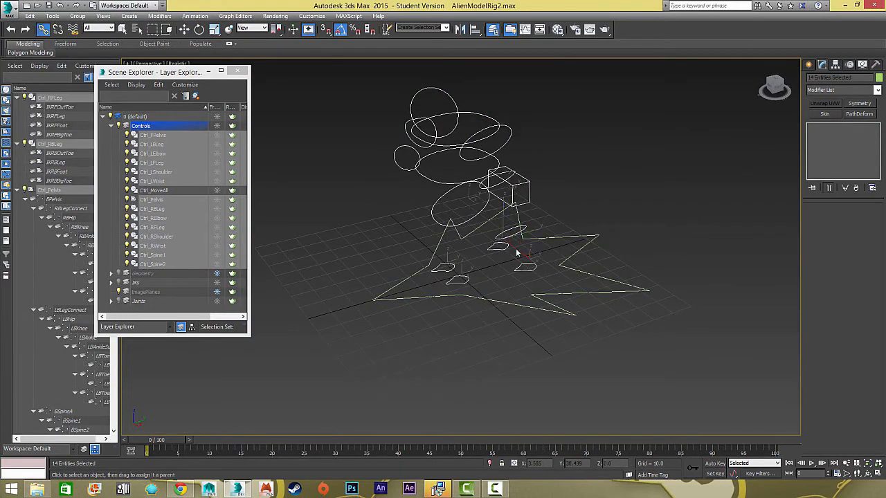
pyautogui.moveTo(469, 218); pyautogui.dragTo(492, 299)
pyautogui.click(430, 258)
pyautogui.press('w')
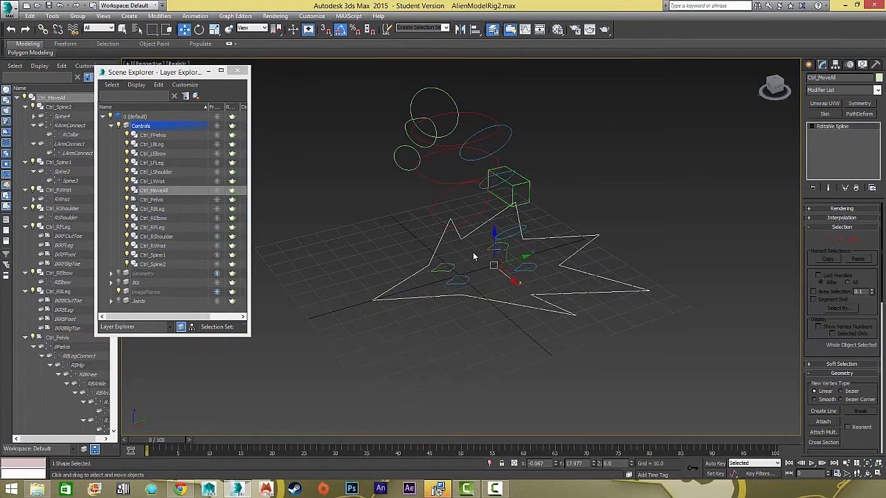
pyautogui.keyDown('alt'); pyautogui.moveTo(430, 258); pyautogui.dragTo(405, 261, button='middle'); pyautogui.keyUp('alt')
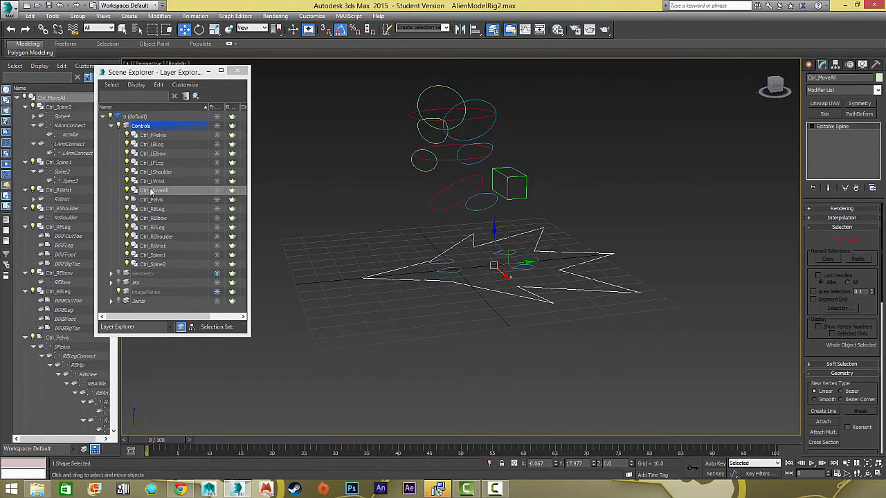
# Step: Show the Geometry layer and bring the whole alien into view
pyautogui.click(118, 273)
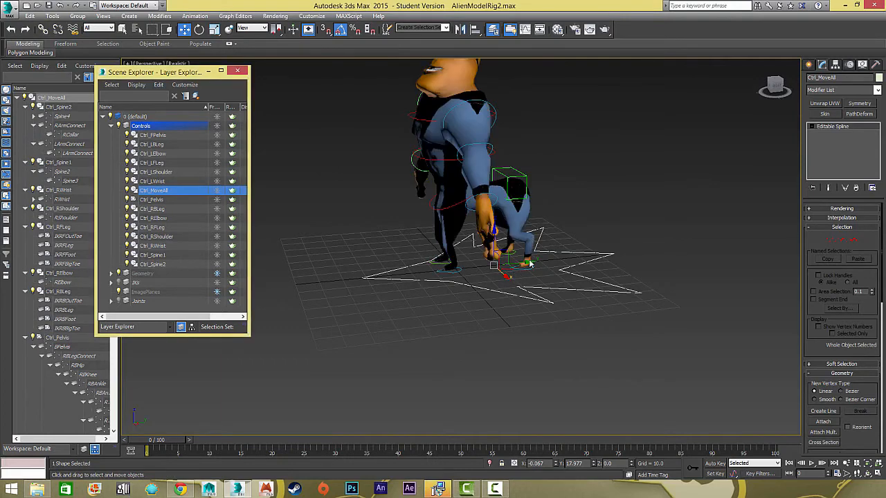
pyautogui.keyDown('alt'); pyautogui.moveTo(526, 263); pyautogui.dragTo(528, 312, button='middle'); pyautogui.keyUp('alt')
pyautogui.scroll(-5, 528, 312)
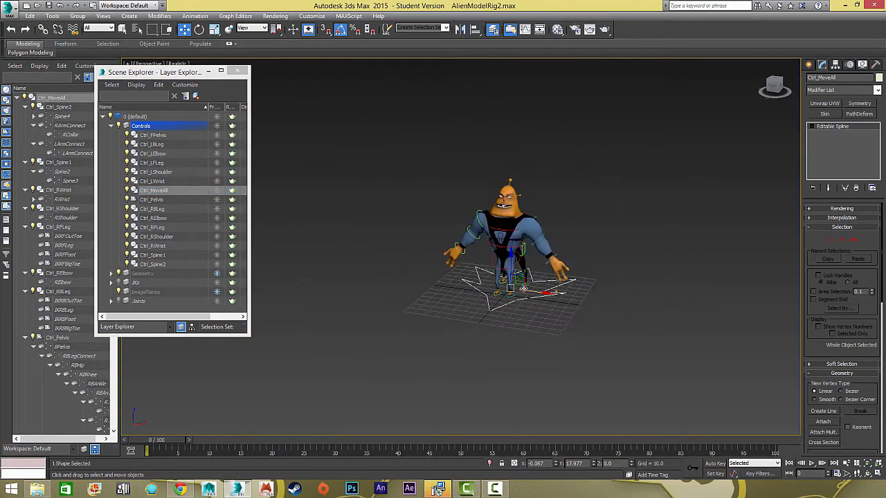
# Step: Test rotating and scaling the whole alien with Ctrl_MoveAll, cancelling each transform
pyautogui.press('e')
pyautogui.moveTo(526, 297); pyautogui.dragTo(497, 316)
pyautogui.press('r')
pyautogui.scroll(5, 526, 270)
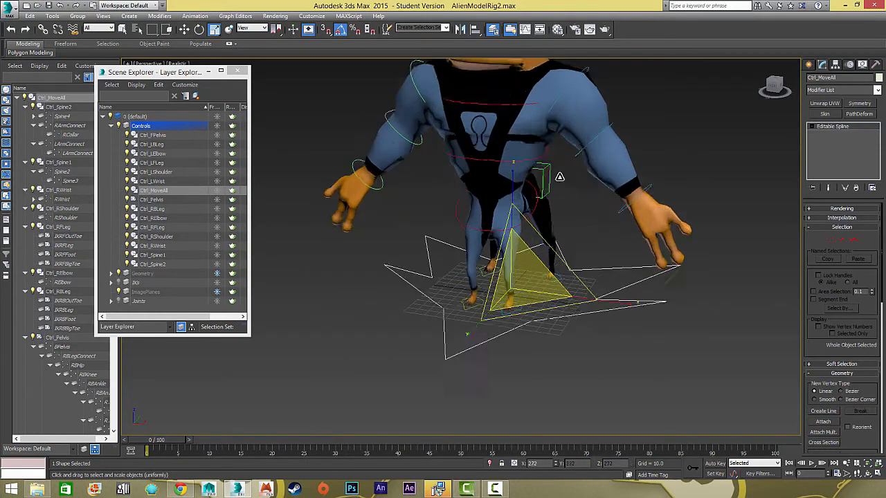
pyautogui.scroll(-5, 533, 260)
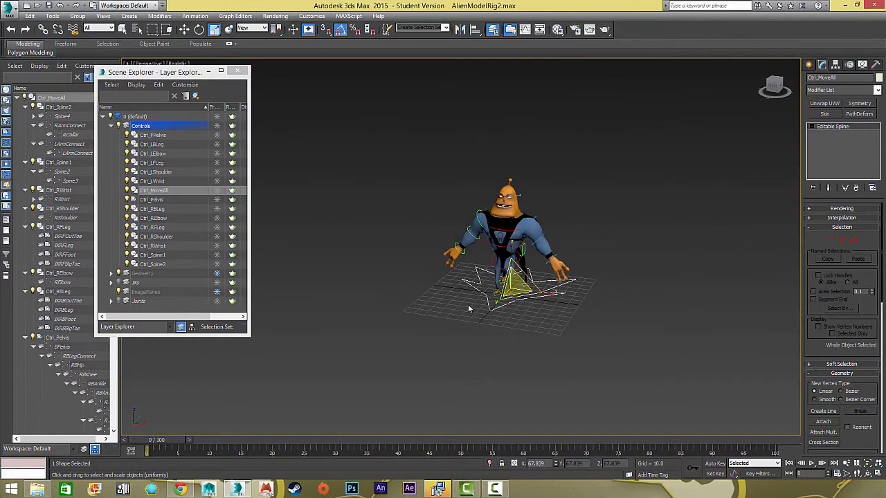
pyautogui.keyDown('alt'); pyautogui.moveTo(467, 305); pyautogui.dragTo(432, 305, button='middle'); pyautogui.keyUp('alt')
pyautogui.scroll(5, 432, 306)
pyautogui.moveTo(492, 287); pyautogui.dragTo(457, 408, button='middle')
pyautogui.moveTo(456, 408)
pyautogui.mouseDown(button='middle')
pyautogui.moveTo(402, 339)
pyautogui.moveTo(421, 389)
pyautogui.moveTo(458, 411)
pyautogui.mouseUp(button='middle')
pyautogui.scroll(-4, 404, 337)
pyautogui.scroll(4, 409, 346)
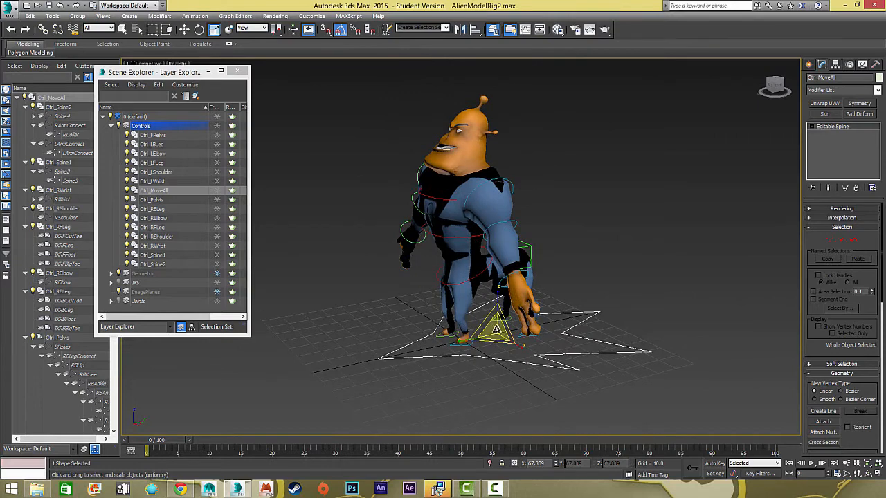
pyautogui.scroll(-5, 481, 372)
pyautogui.scroll(5, 480, 373)
# Step: Examine the Link Info locks of Ctrl_MoveAll and return to the spline creation options
pyautogui.click(835, 64)
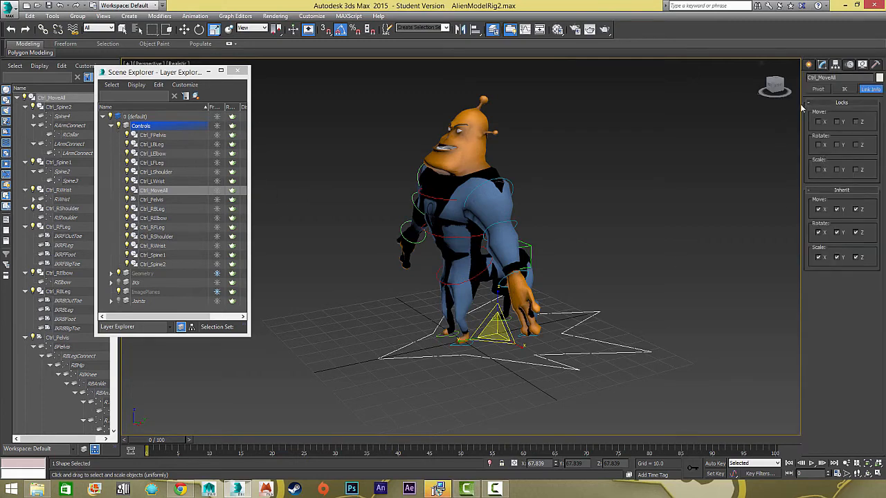
pyautogui.click(808, 64)
pyautogui.moveTo(353, 329)
pyautogui.keyDown('alt'); pyautogui.mouseDown(button='middle')
pyautogui.moveTo(381, 332)
pyautogui.moveTo(369, 331)
pyautogui.mouseUp(button='middle'); pyautogui.keyUp('alt')
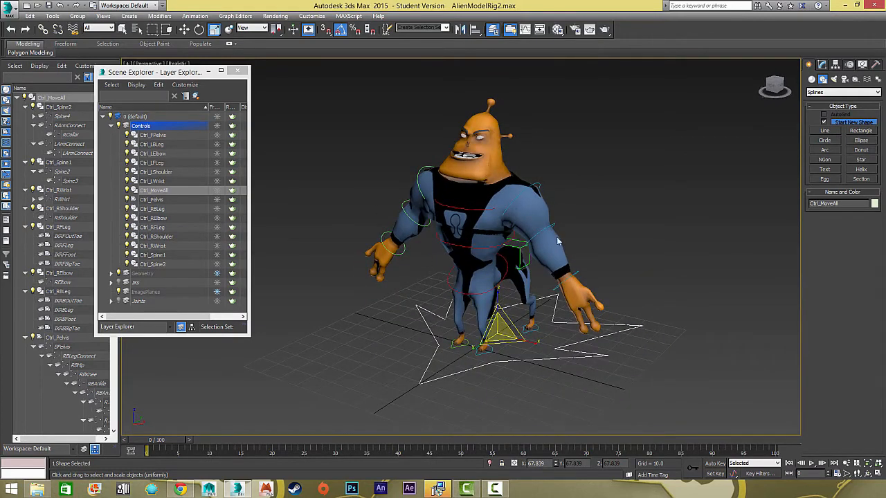
# Step: Unfreeze the Geometry layer, and hide the Geometry and ImagePlanes layers
pyautogui.click(217, 274)
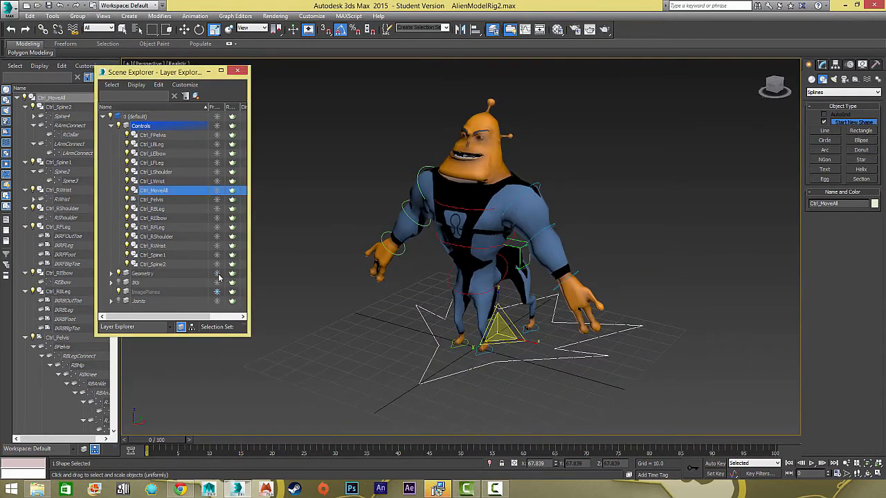
pyautogui.click(117, 273)
pyautogui.click(119, 282)
pyautogui.click(118, 282)
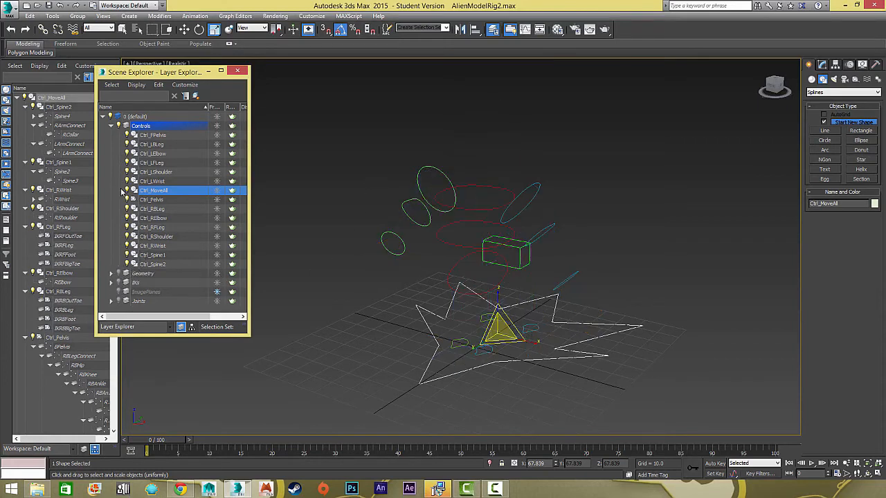
# Step: Hide the Controls layer and check the IKs and Geometry layers one at a time
pyautogui.click(118, 125)
pyautogui.click(119, 282)
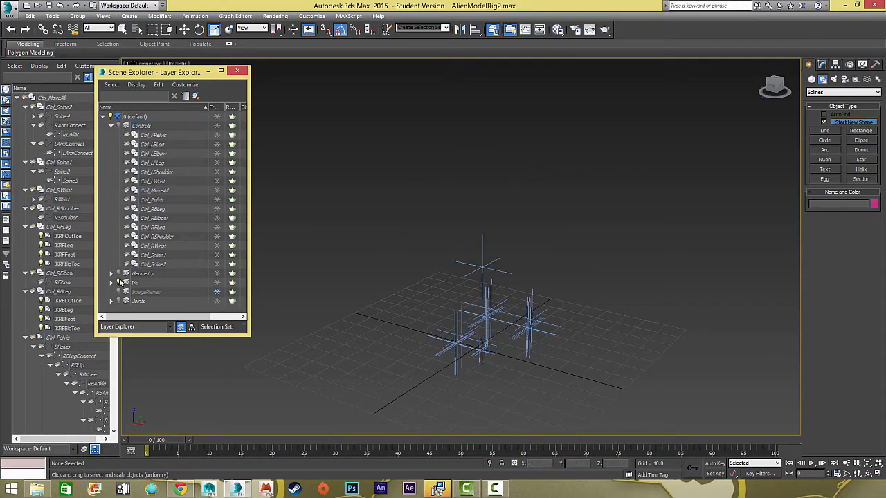
pyautogui.click(118, 274)
pyautogui.click(118, 282)
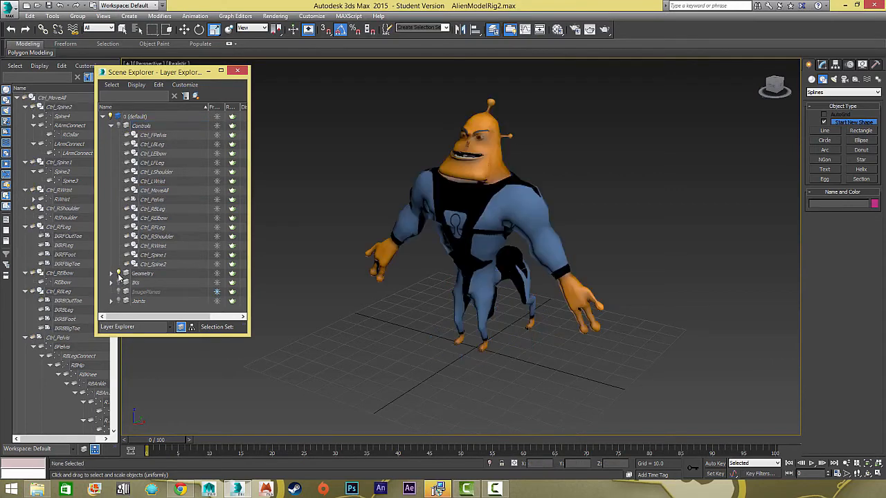
pyautogui.click(118, 273)
# Step: Show the Controls and Geometry layers together and view the finished rig around the alien
pyautogui.click(118, 125)
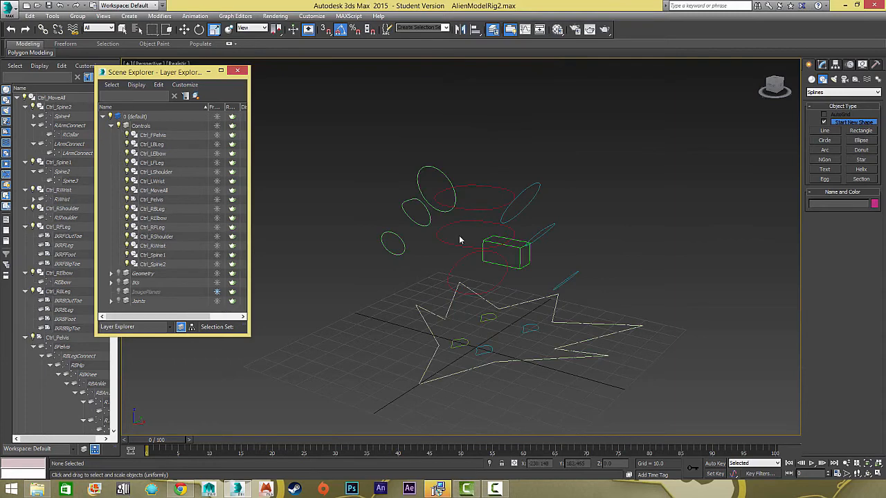
pyautogui.keyDown('alt'); pyautogui.moveTo(558, 300); pyautogui.dragTo(524, 282, button='middle'); pyautogui.keyUp('alt')
pyautogui.click(118, 273)
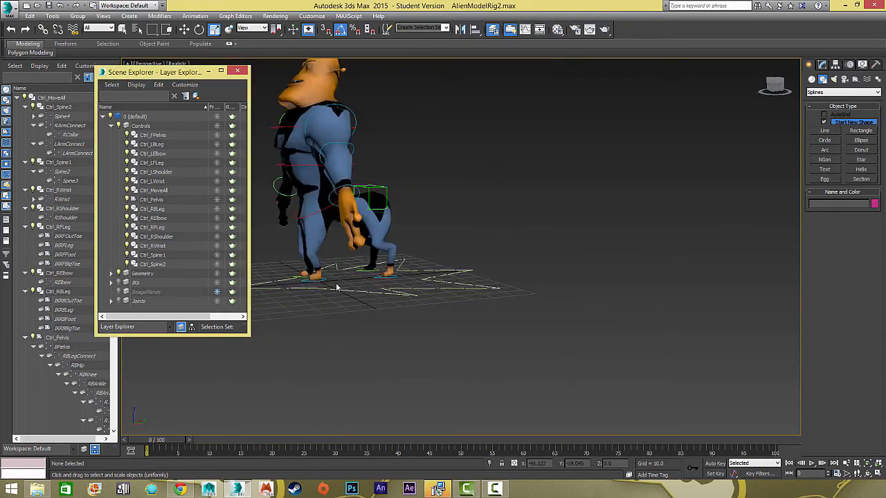
pyautogui.moveTo(406, 279)
pyautogui.keyDown('alt'); pyautogui.mouseDown(button='middle')
pyautogui.moveTo(437, 291)
pyautogui.moveTo(396, 279)
pyautogui.mouseUp(button='middle'); pyautogui.keyUp('alt')
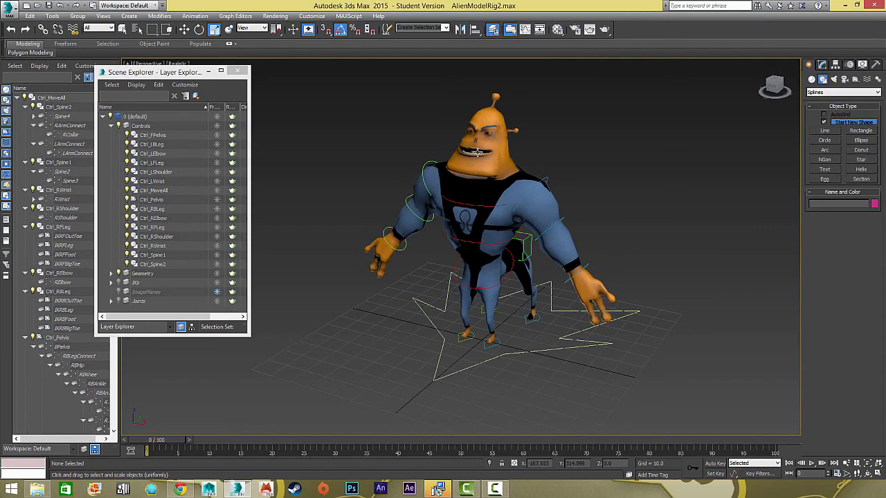
pyautogui.moveTo(620, 244); pyautogui.dragTo(605, 236, button='middle')
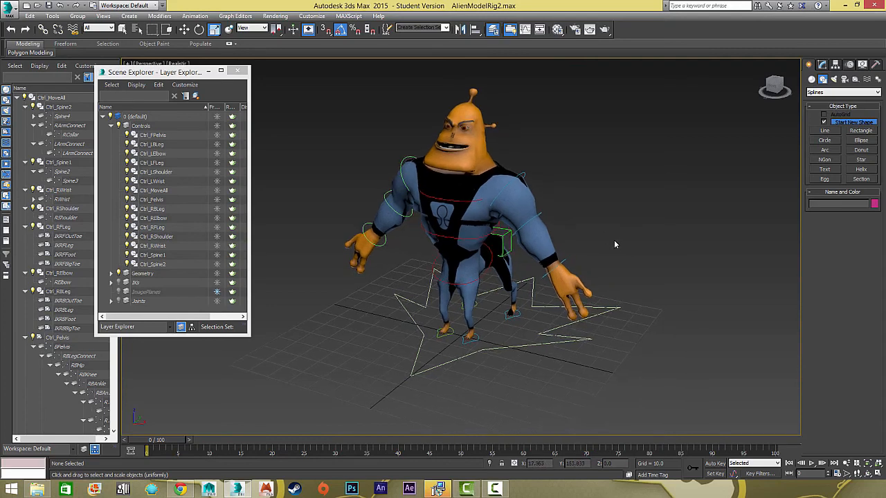